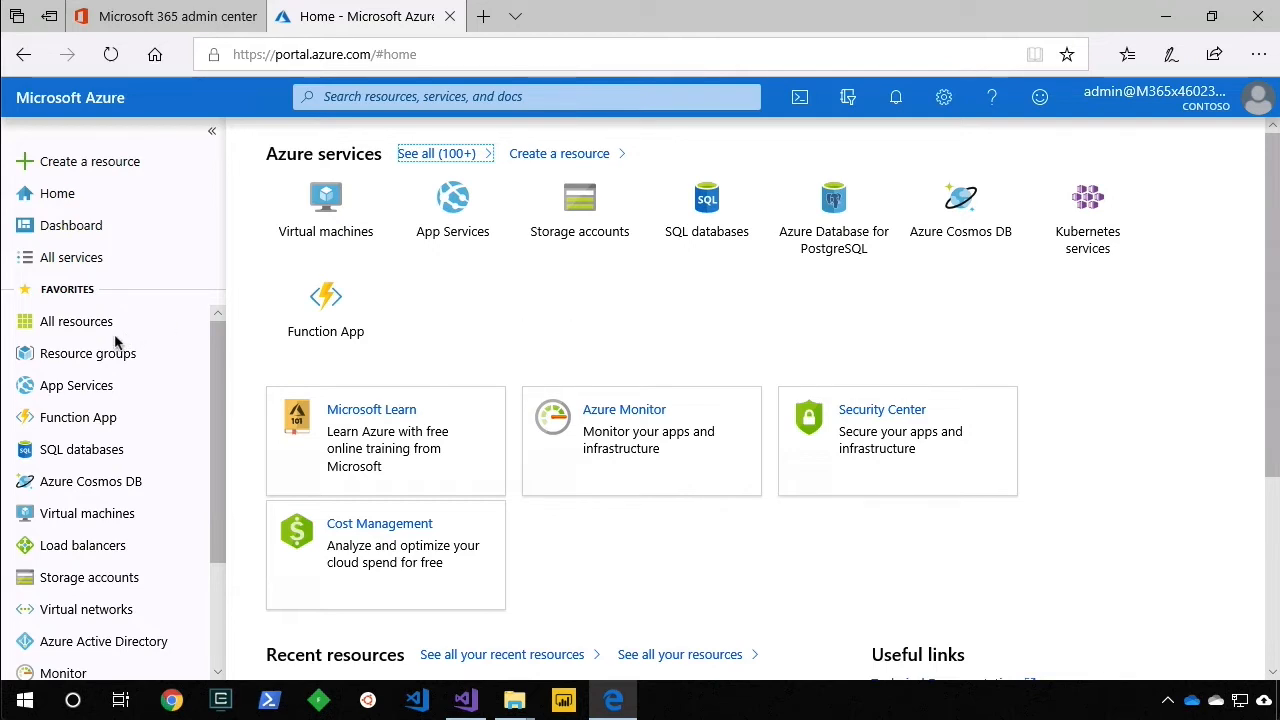
Open the Azure Active Directory overview for Contoso and check the tenant's domain name
{"action": "left_click", "coordinate": [94, 230]}
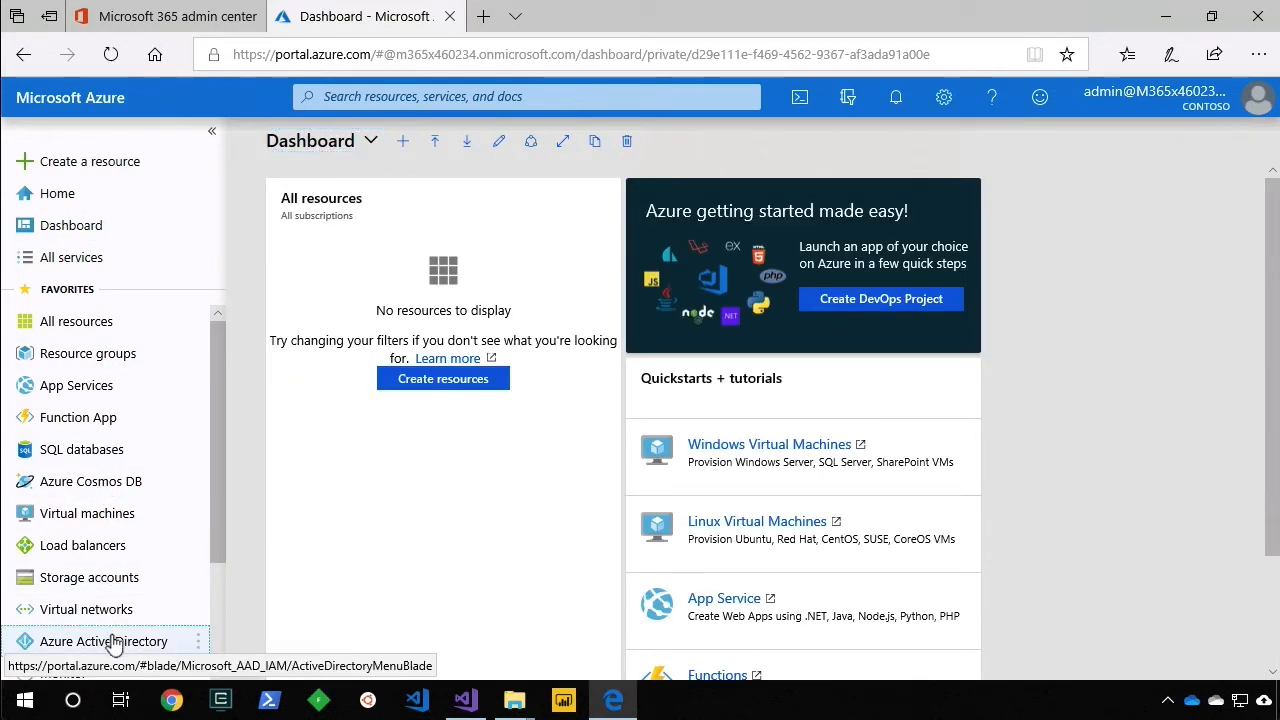
{"action": "left_click", "coordinate": [113, 642]}
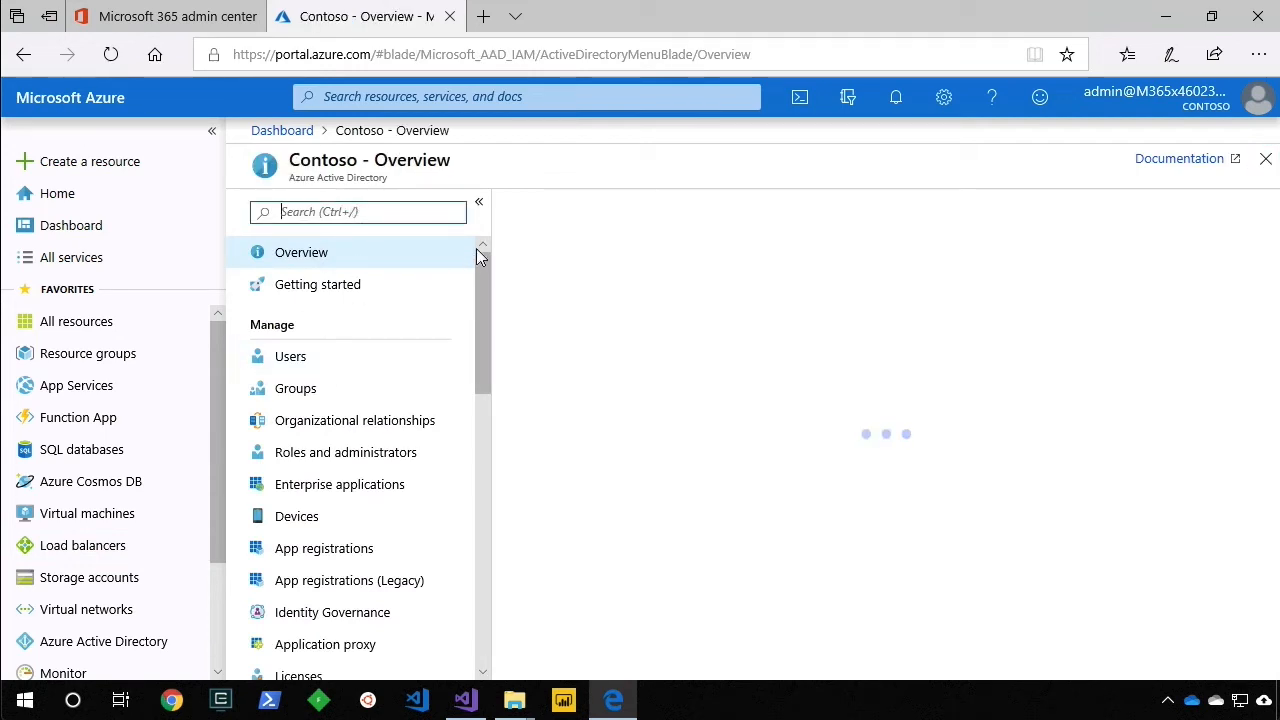
{"action": "left_click_drag", "start_coordinate": [518, 264], "coordinate": [618, 256]}
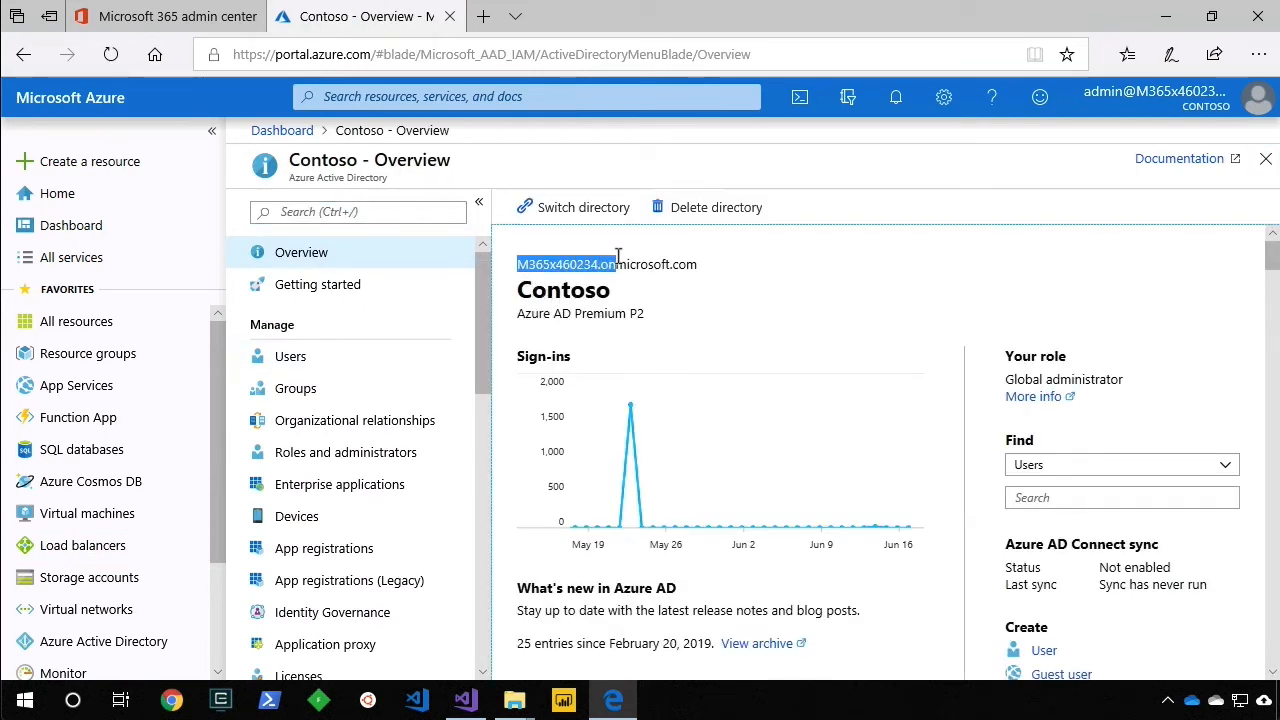
{"action": "left_click", "coordinate": [642, 262]}
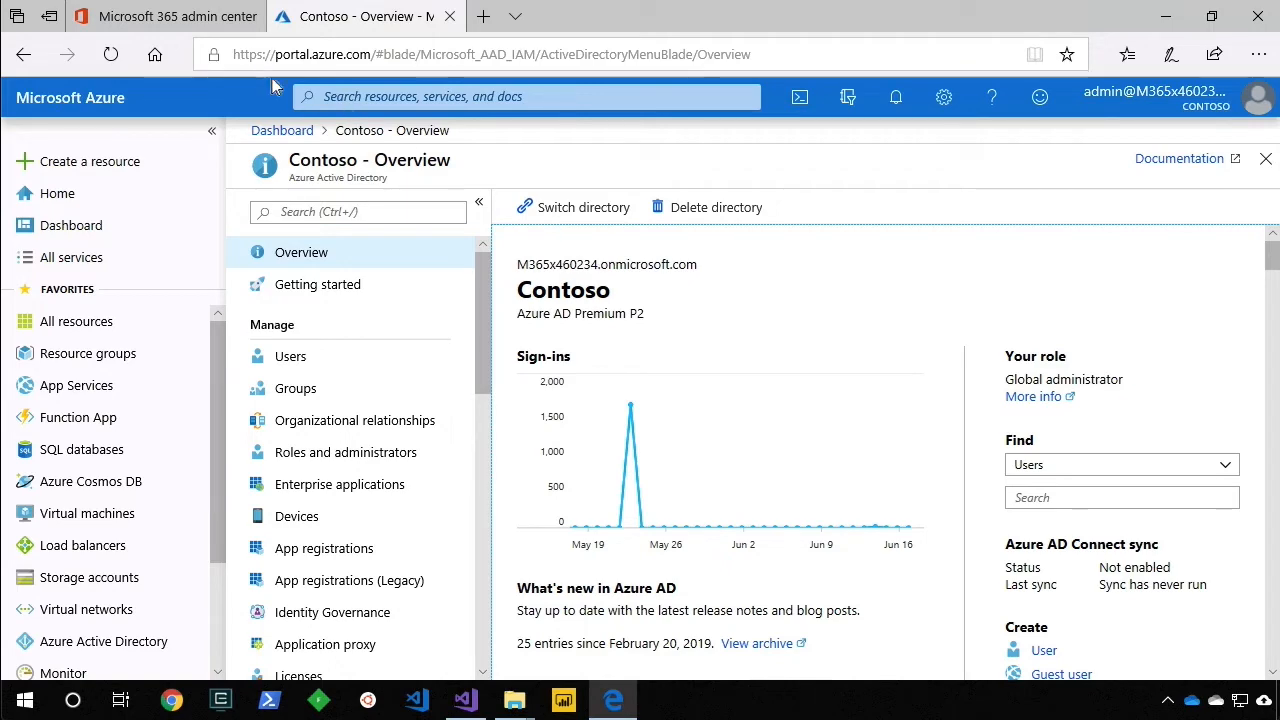
Switch to the Microsoft 365 admin center, clear its reminder and setup prompts, and list the active users
{"action": "left_click", "coordinate": [221, 28]}
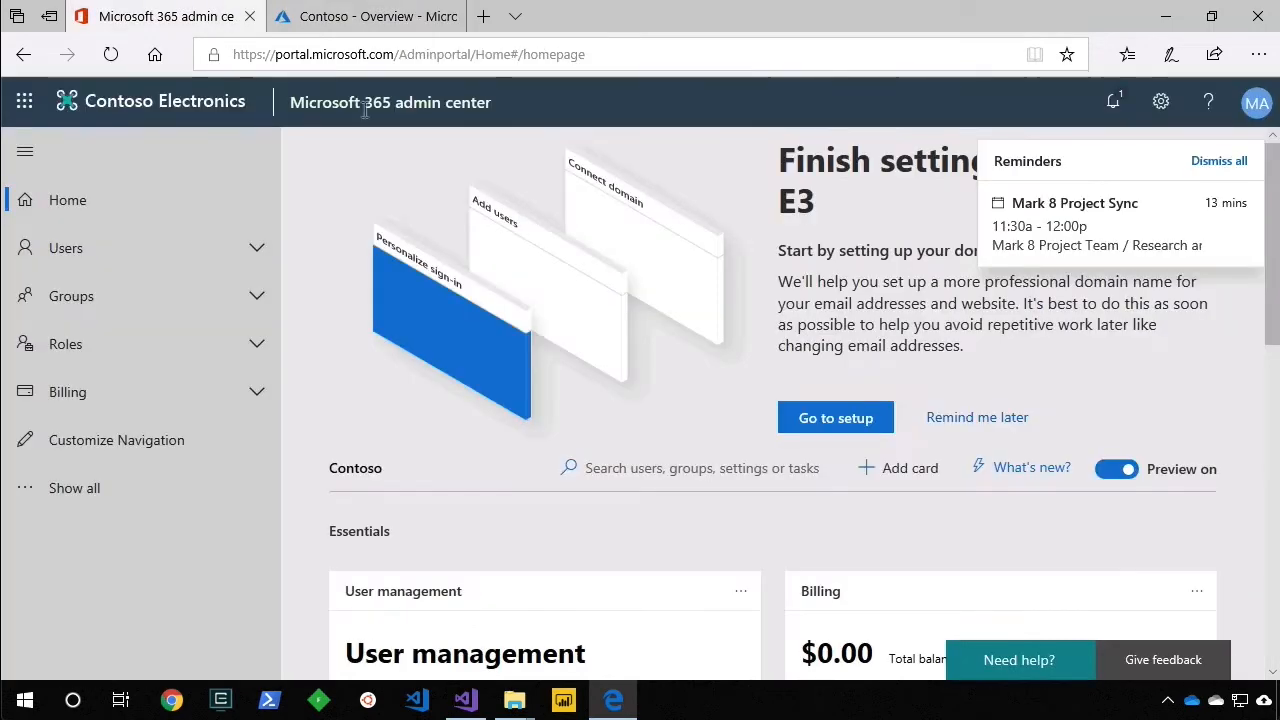
{"action": "left_click", "coordinate": [1219, 161]}
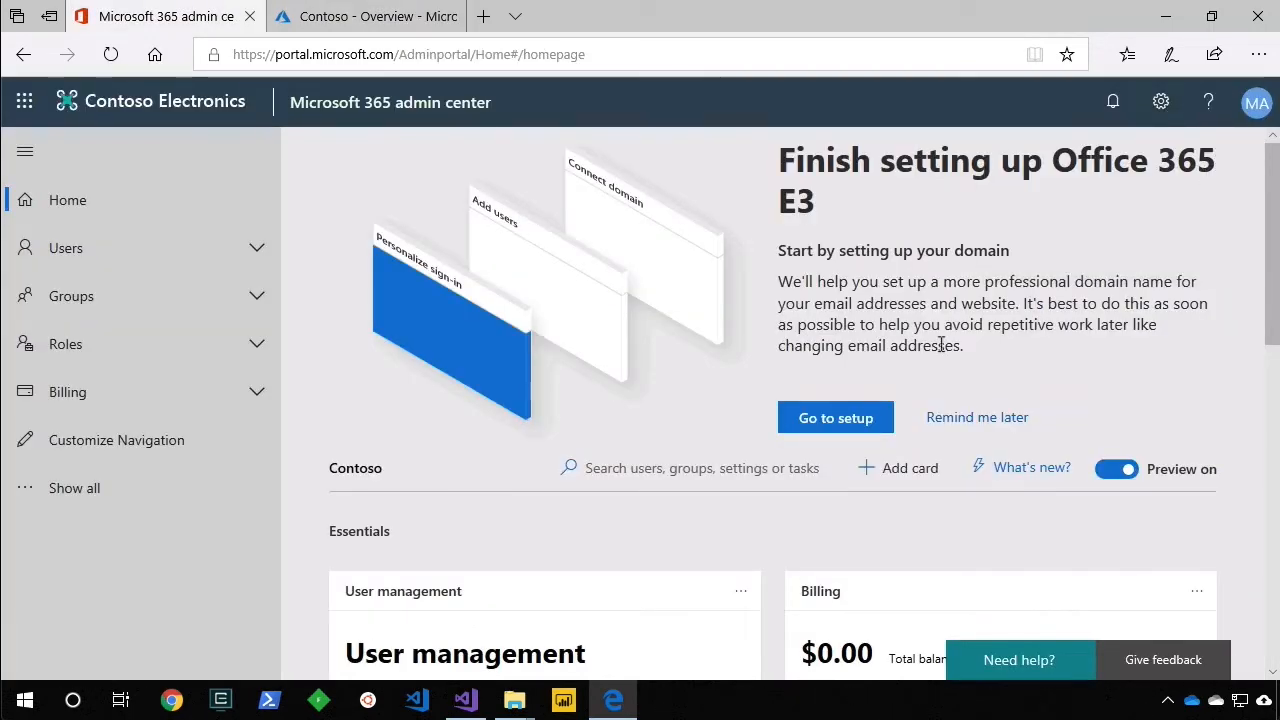
{"action": "left_click", "coordinate": [1017, 430]}
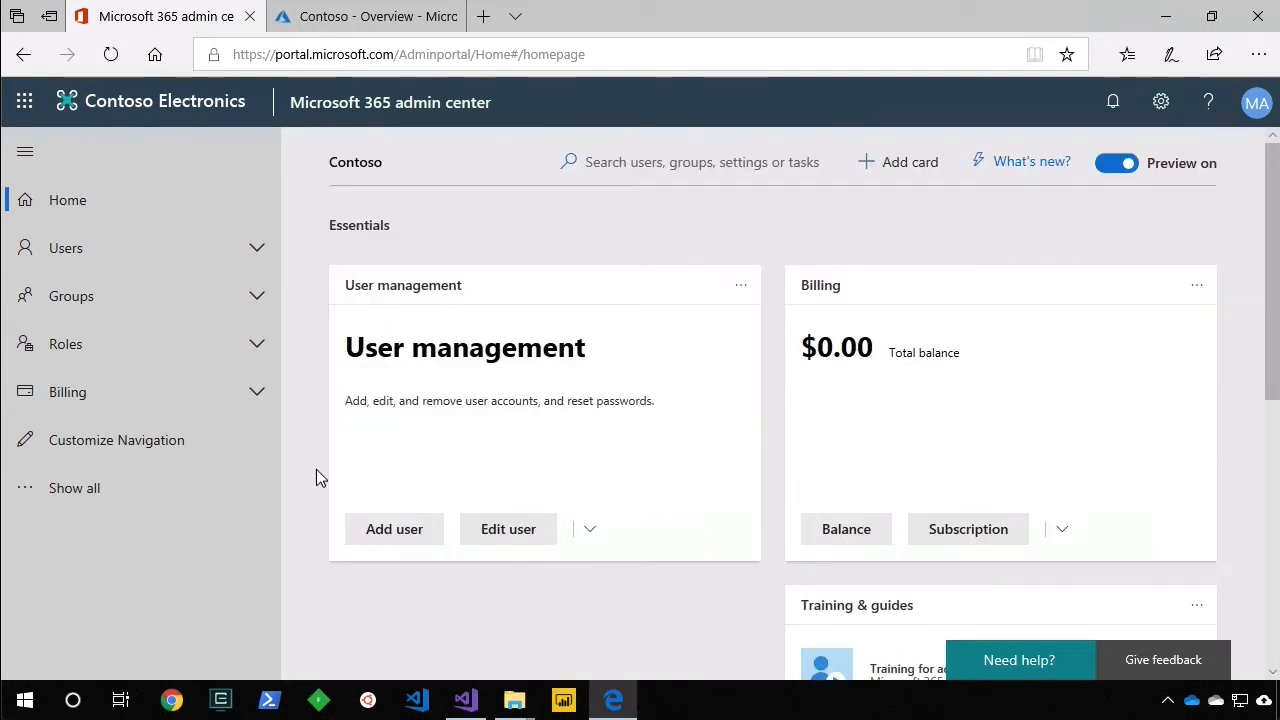
{"action": "left_click", "coordinate": [95, 266]}
{"action": "left_click", "coordinate": [142, 295]}
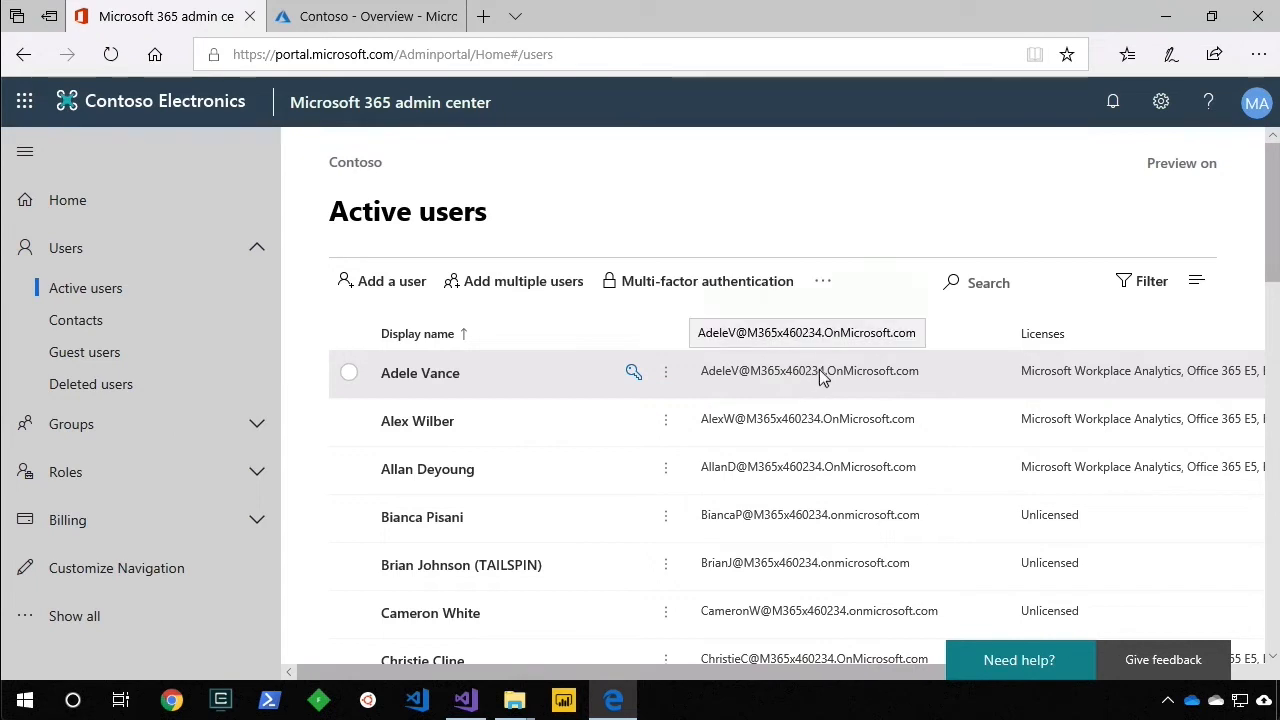
Switch back to the Azure portal, check the tenant's domain name, and list all users of the directory
{"action": "left_click", "coordinate": [369, 28]}
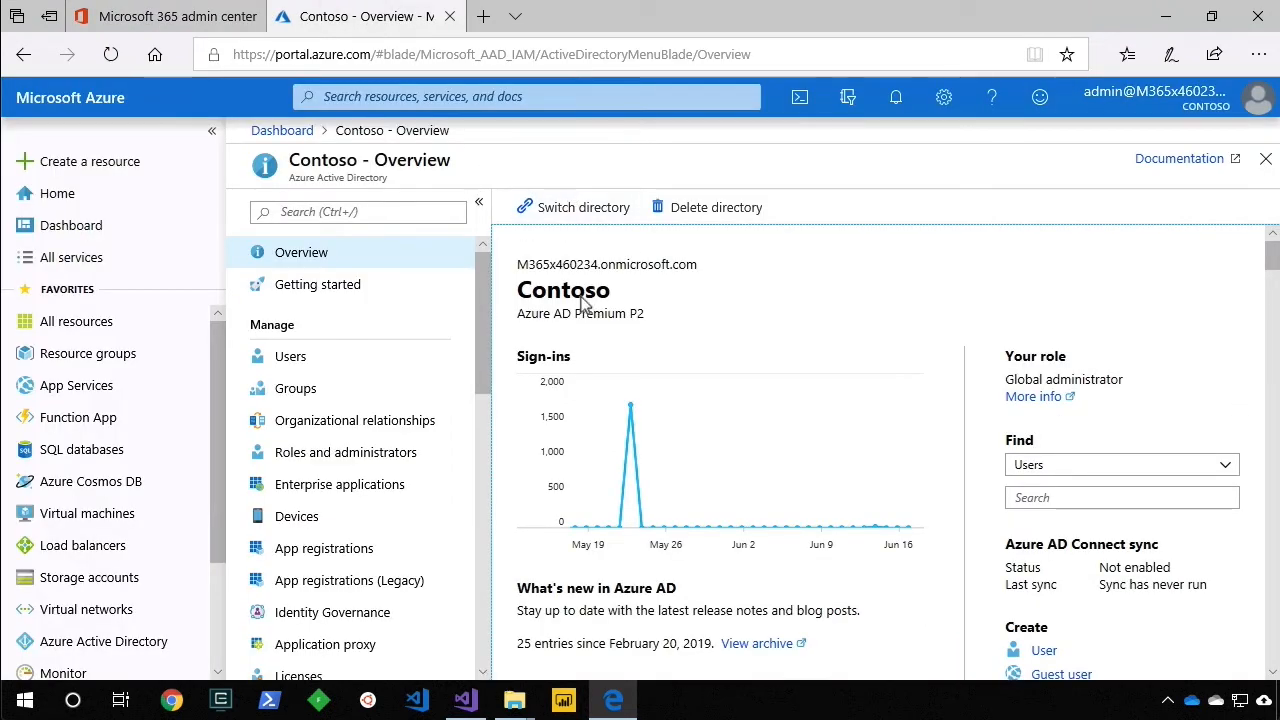
{"action": "left_click_drag", "start_coordinate": [577, 265], "coordinate": [600, 265]}
{"action": "left_click", "coordinate": [614, 266]}
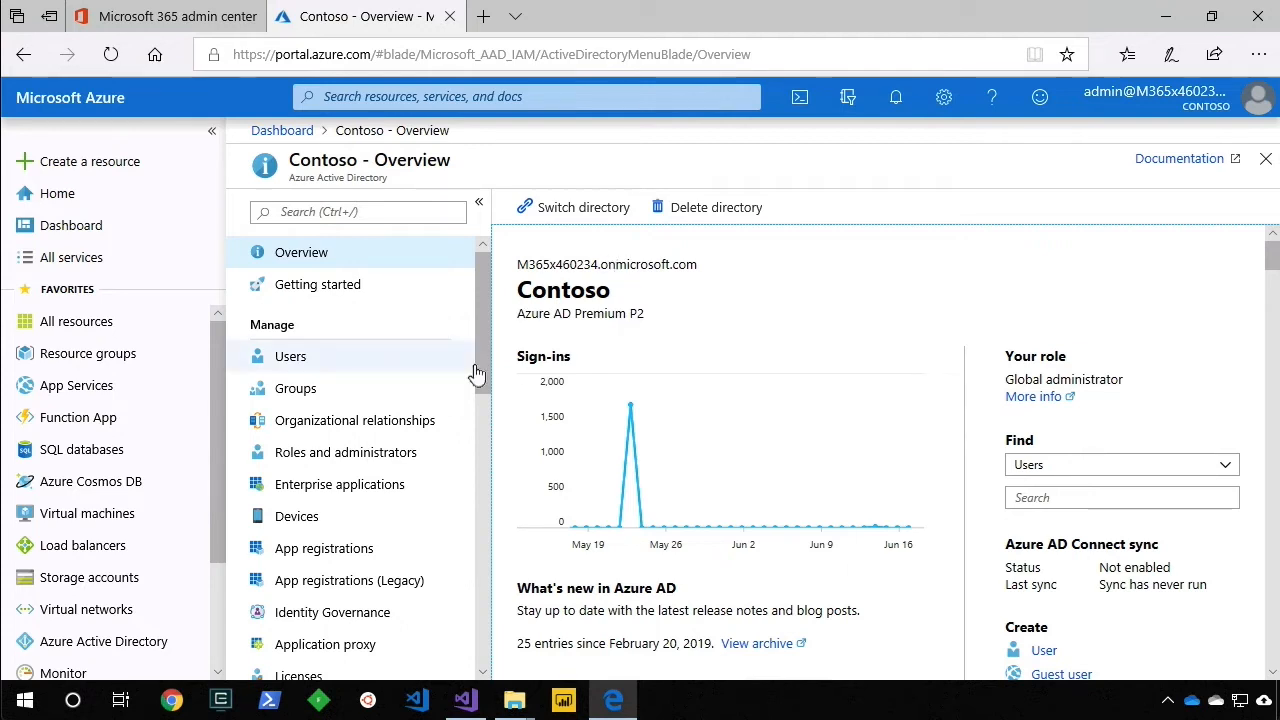
{"action": "left_click", "coordinate": [386, 362]}
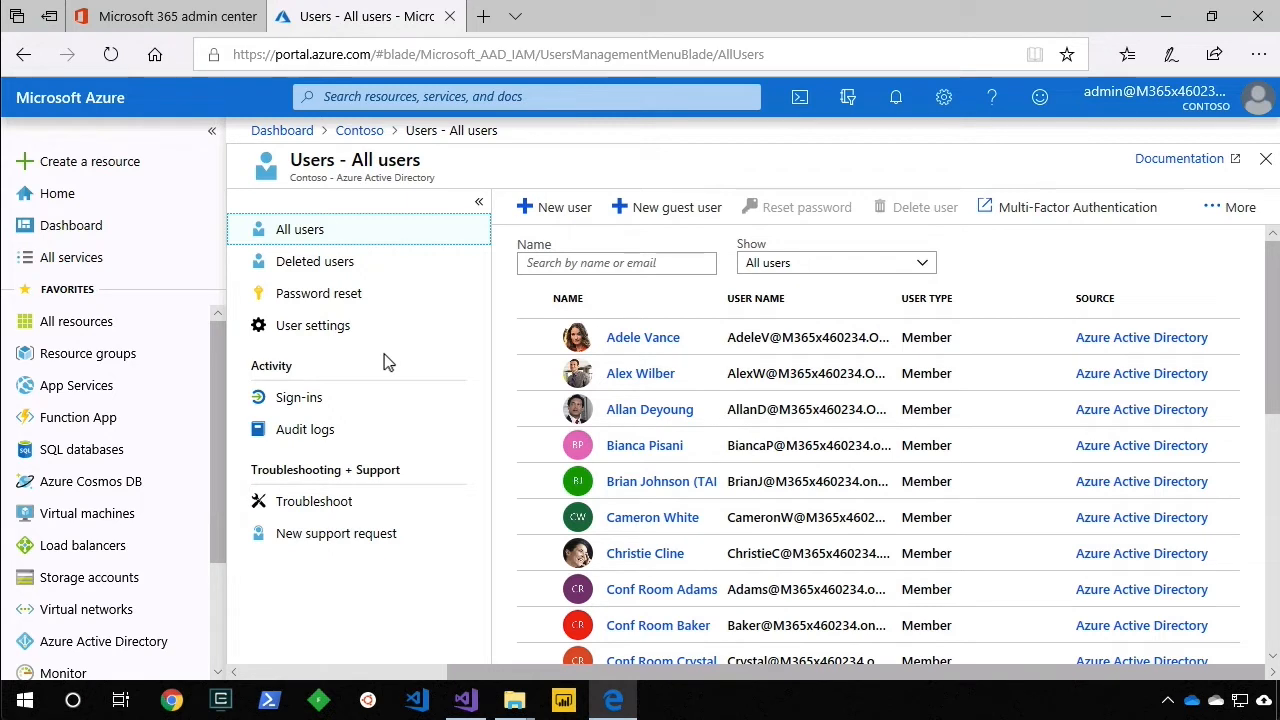
Assign the Global administrator directory role to the second user in the Azure Active Directory user list
{"action": "left_click", "coordinate": [532, 373]}
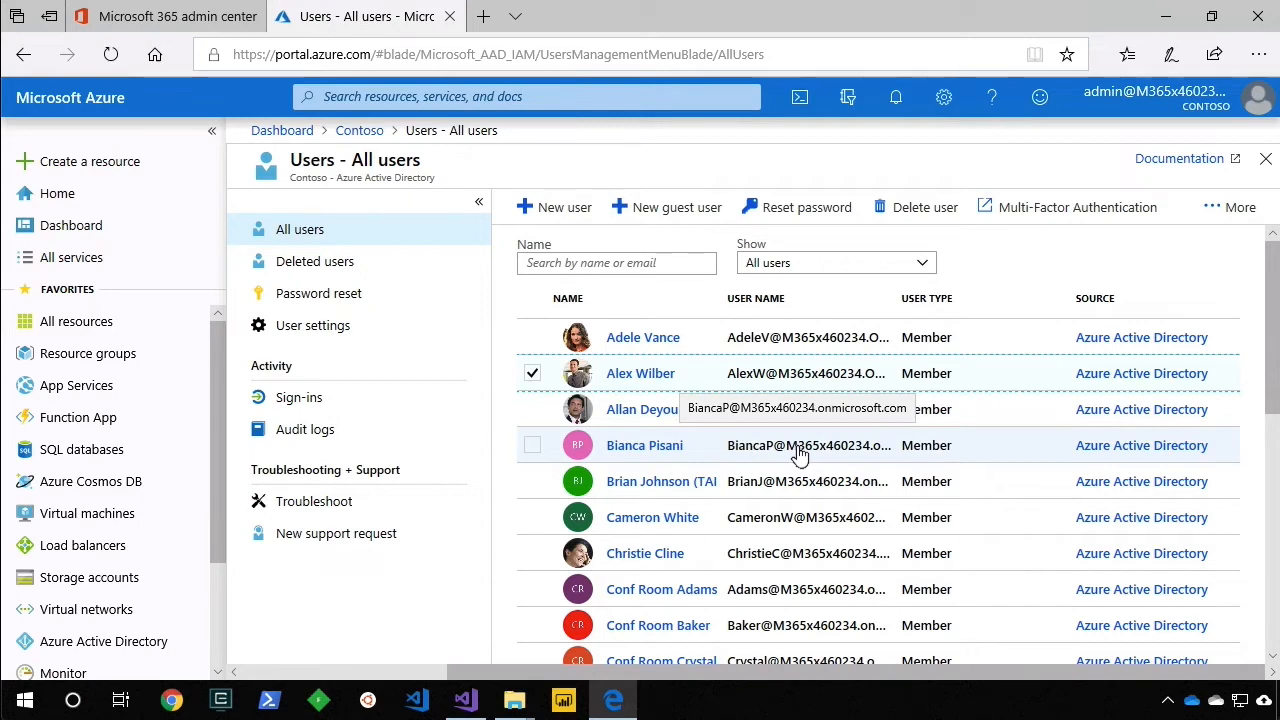
{"action": "left_click", "coordinate": [654, 373]}
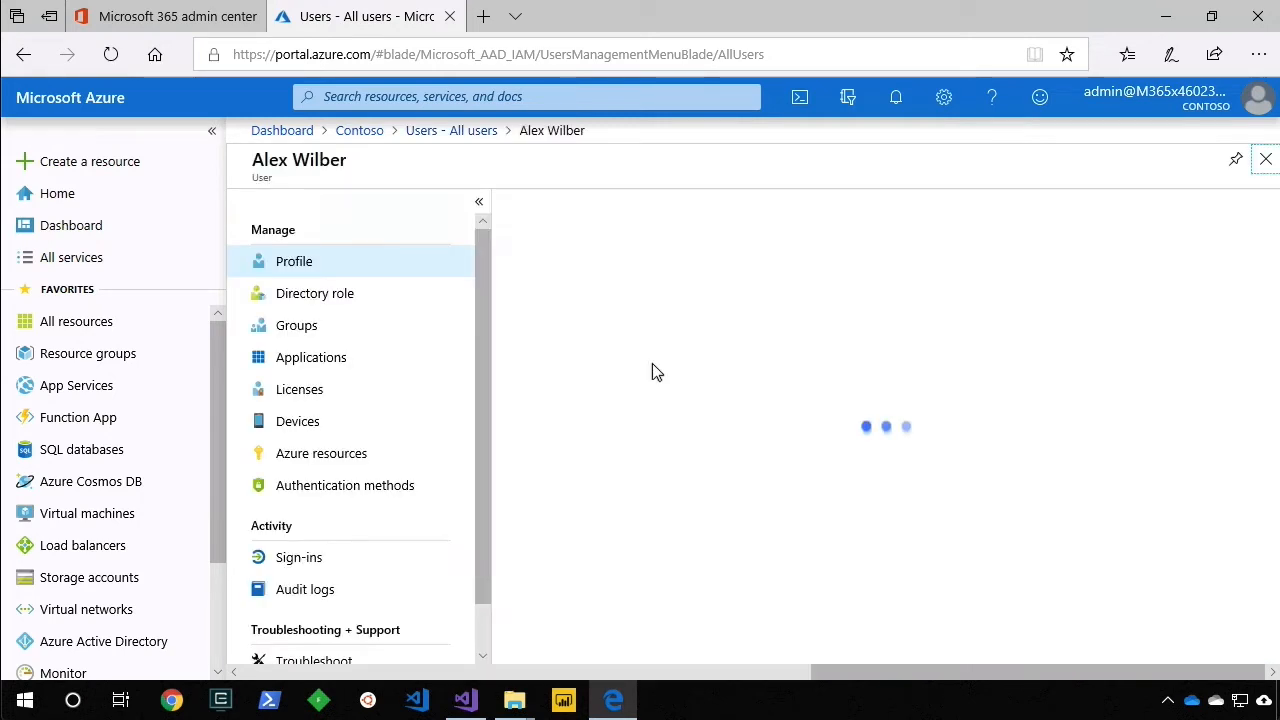
{"action": "left_click", "coordinate": [343, 301]}
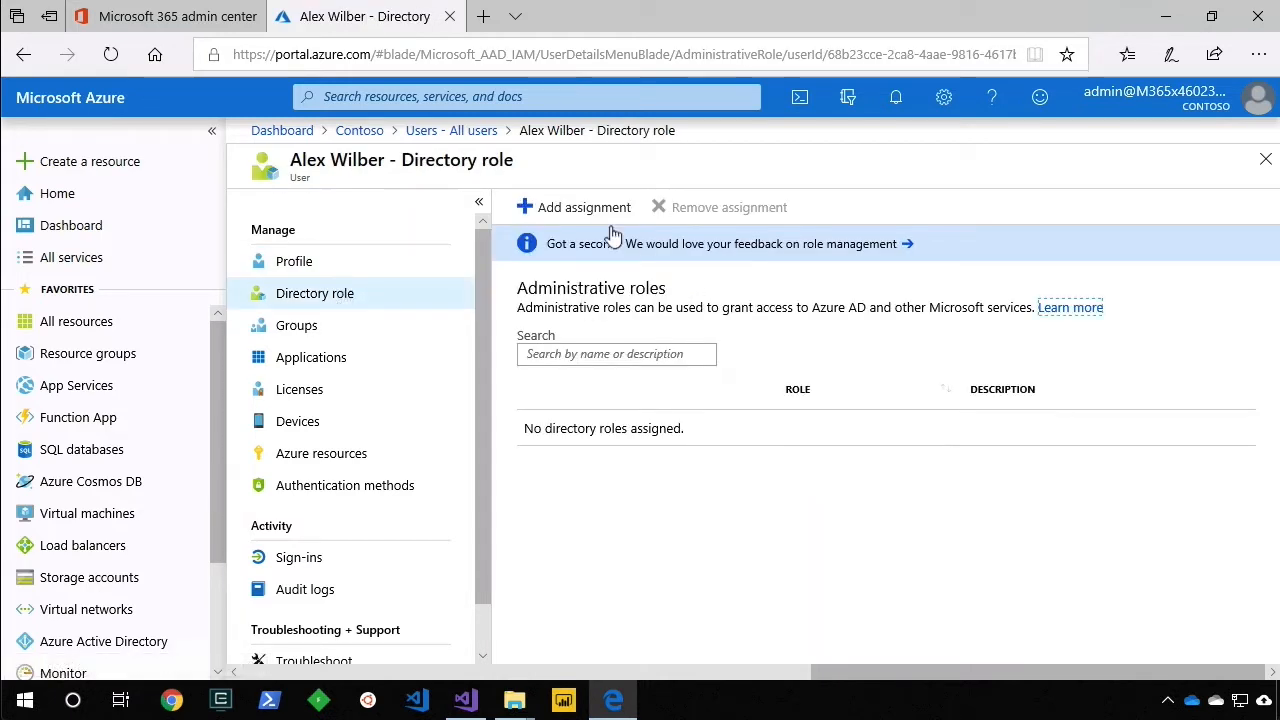
{"action": "left_click", "coordinate": [590, 208]}
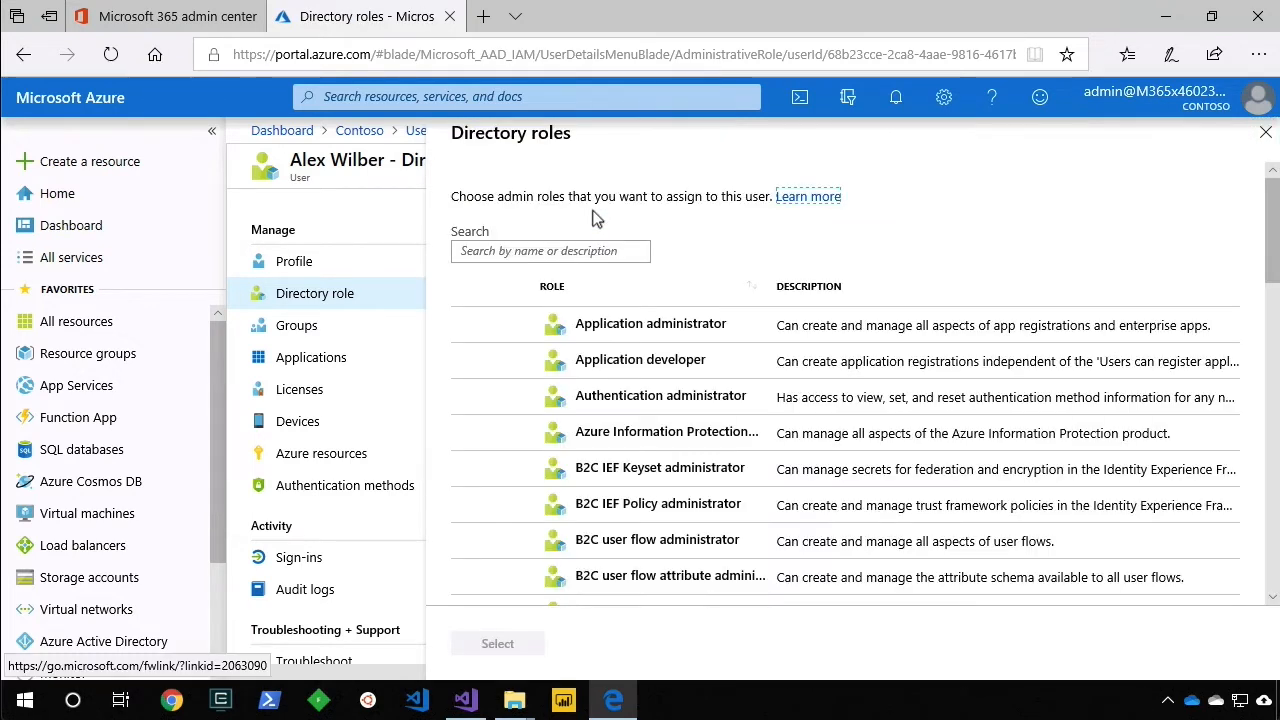
{"action": "left_click", "coordinate": [597, 250]}
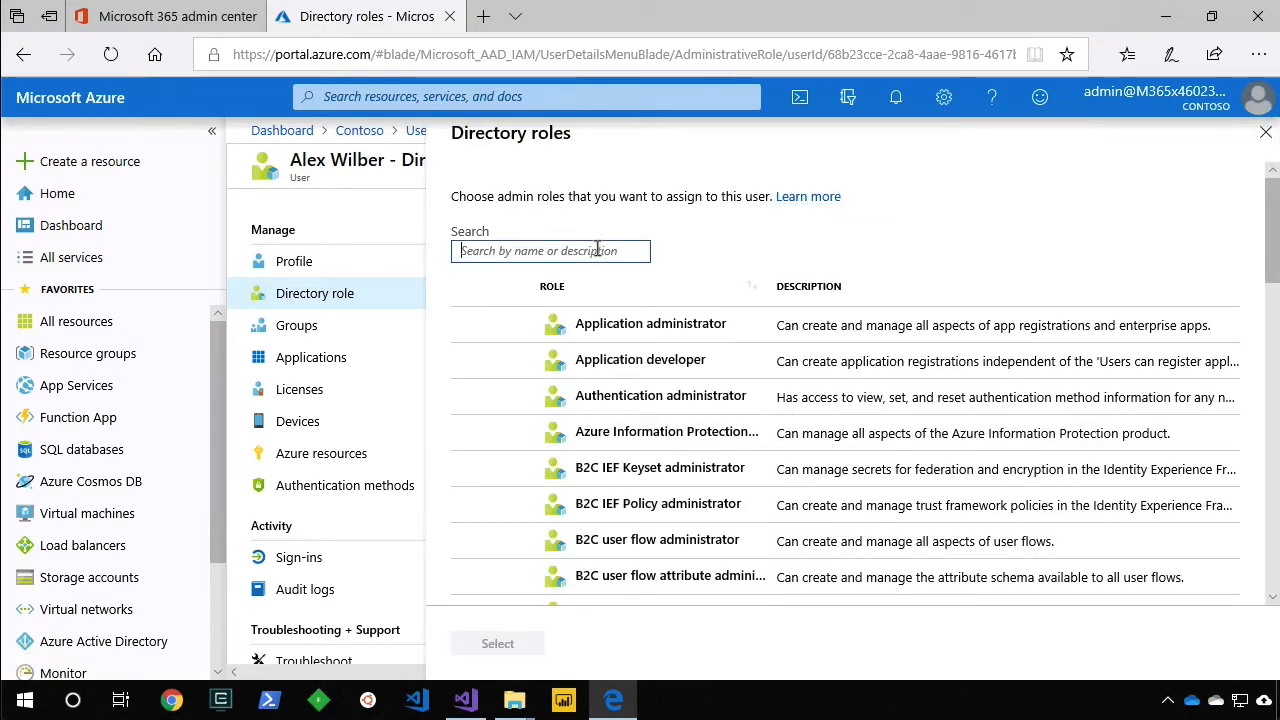
{"action": "type", "text": "global"}
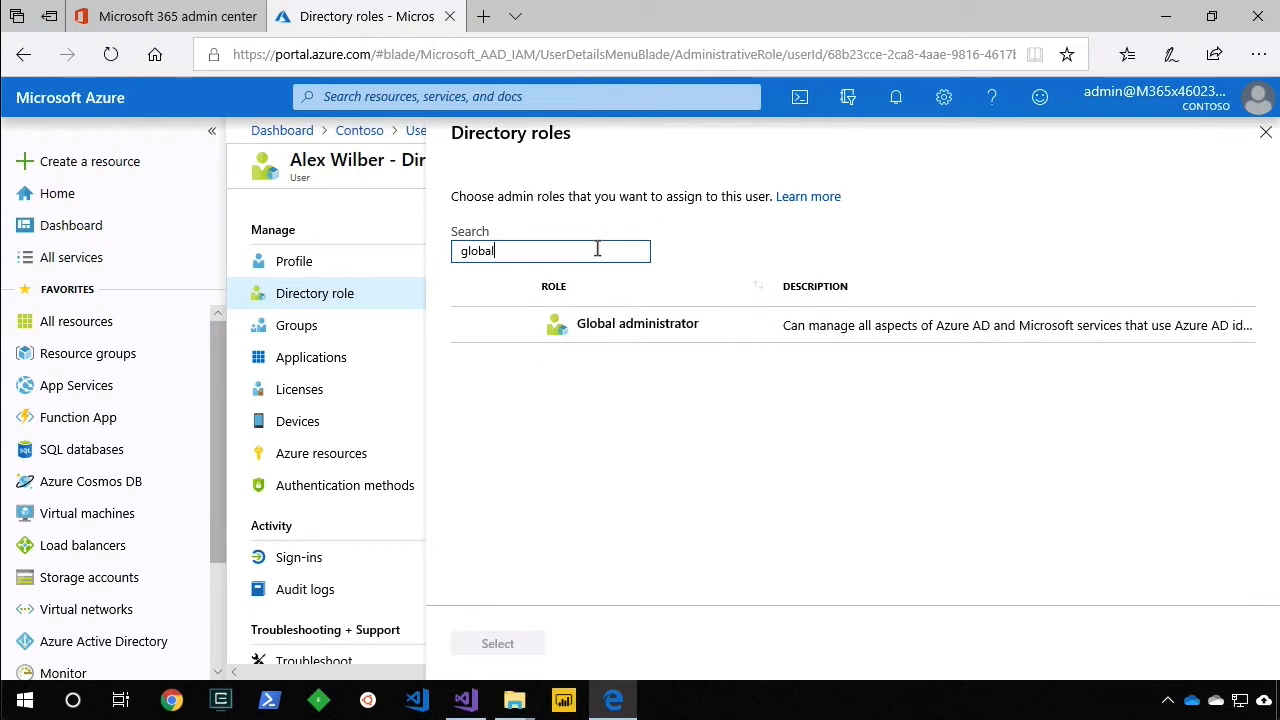
{"action": "left_click", "coordinate": [466, 330]}
{"action": "left_click", "coordinate": [466, 328]}
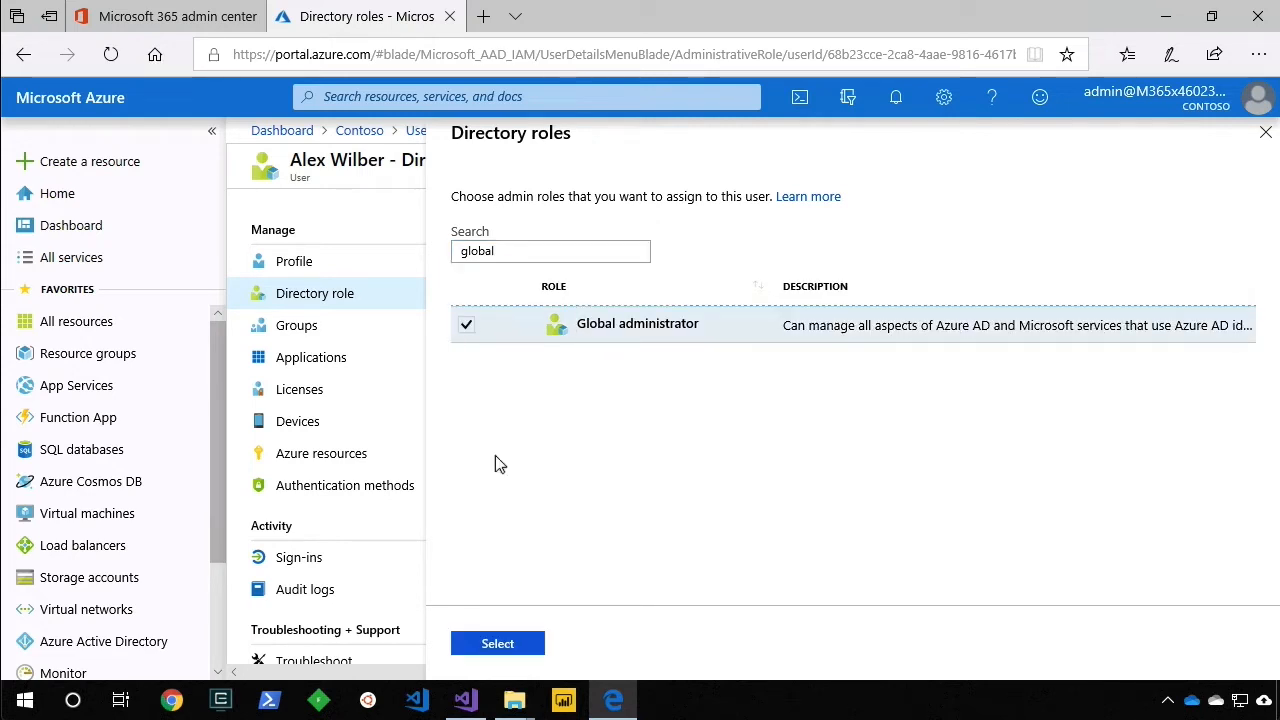
{"action": "left_click", "coordinate": [509, 633]}
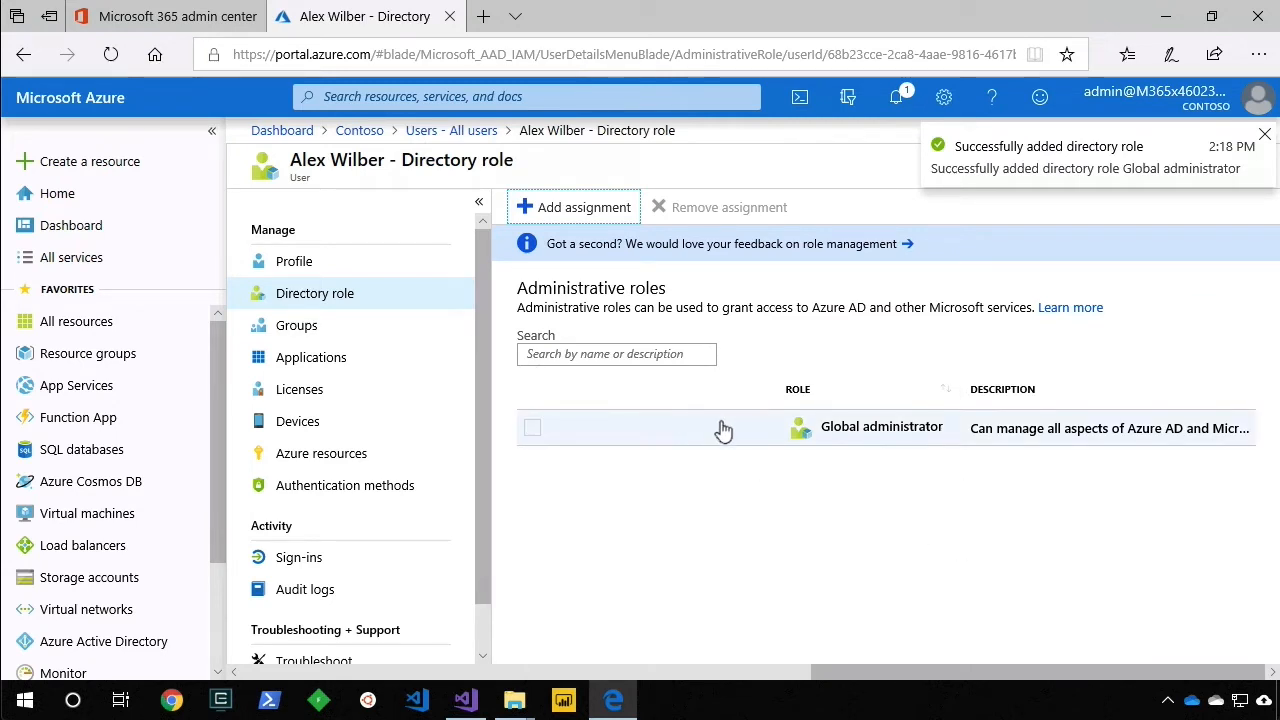
Find another user by first name in the user list and review that account's directory role
{"action": "left_click", "coordinate": [425, 130]}
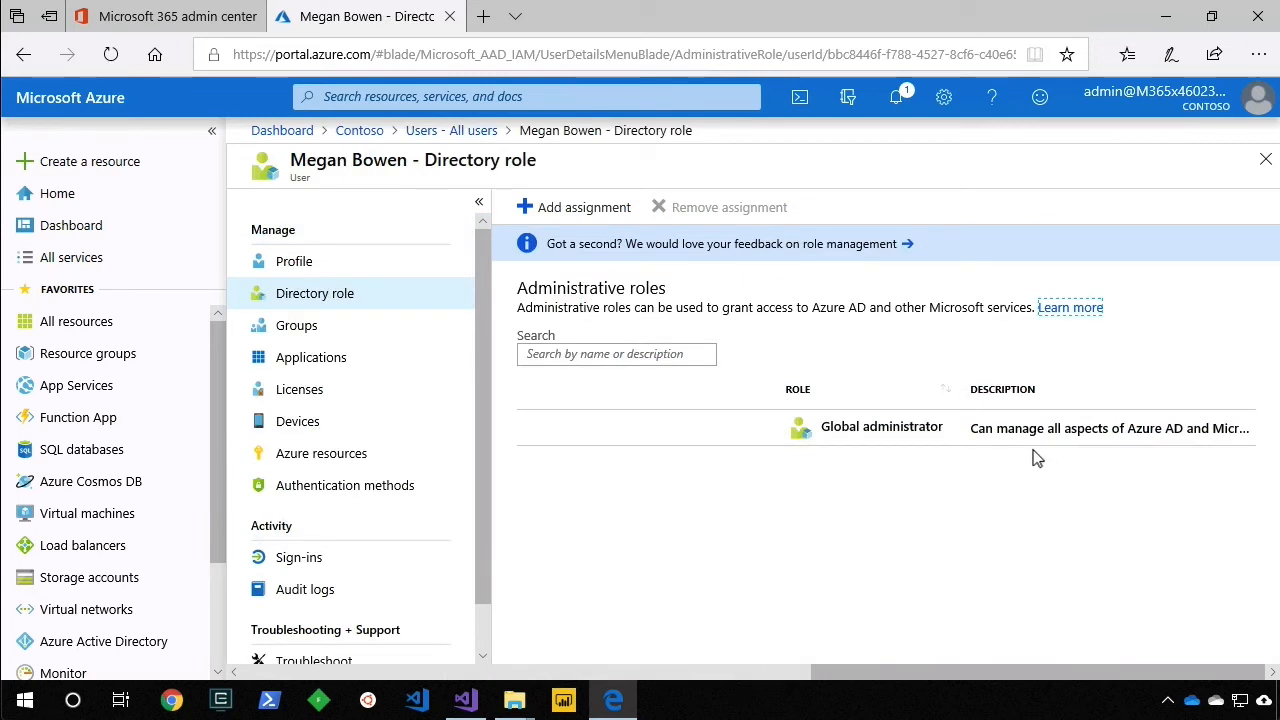
{"action": "left_click_drag", "start_coordinate": [315, 162], "coordinate": [399, 163]}
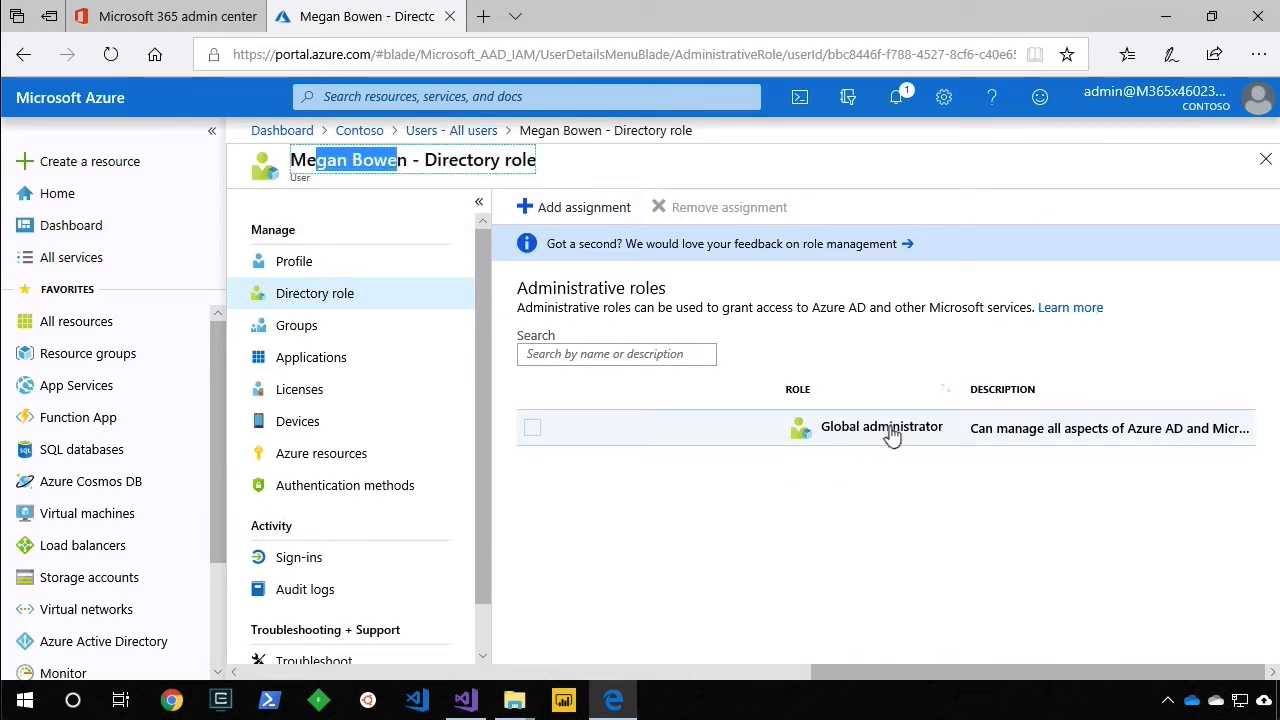
{"action": "left_click", "coordinate": [416, 130]}
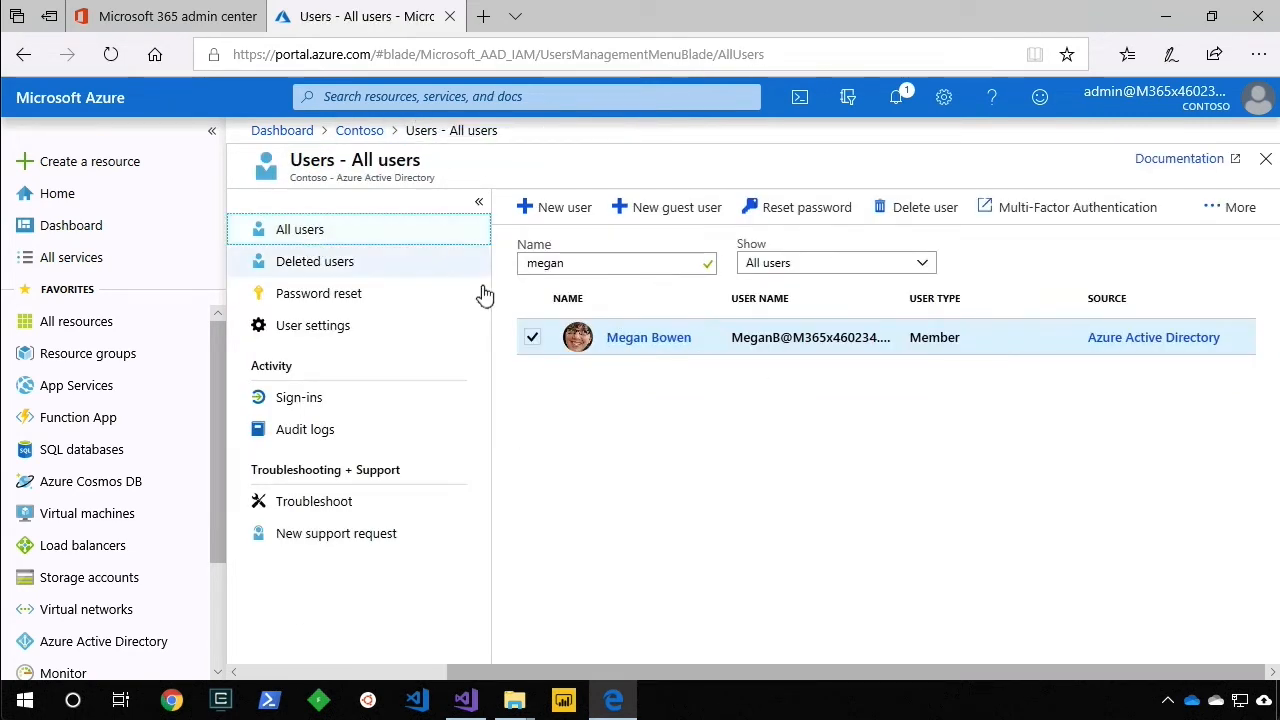
Clear the name search in the user list and review the directory role of the second listed user
{"action": "double_click", "coordinate": [658, 272]}
{"action": "key", "text": "BackSpace"}
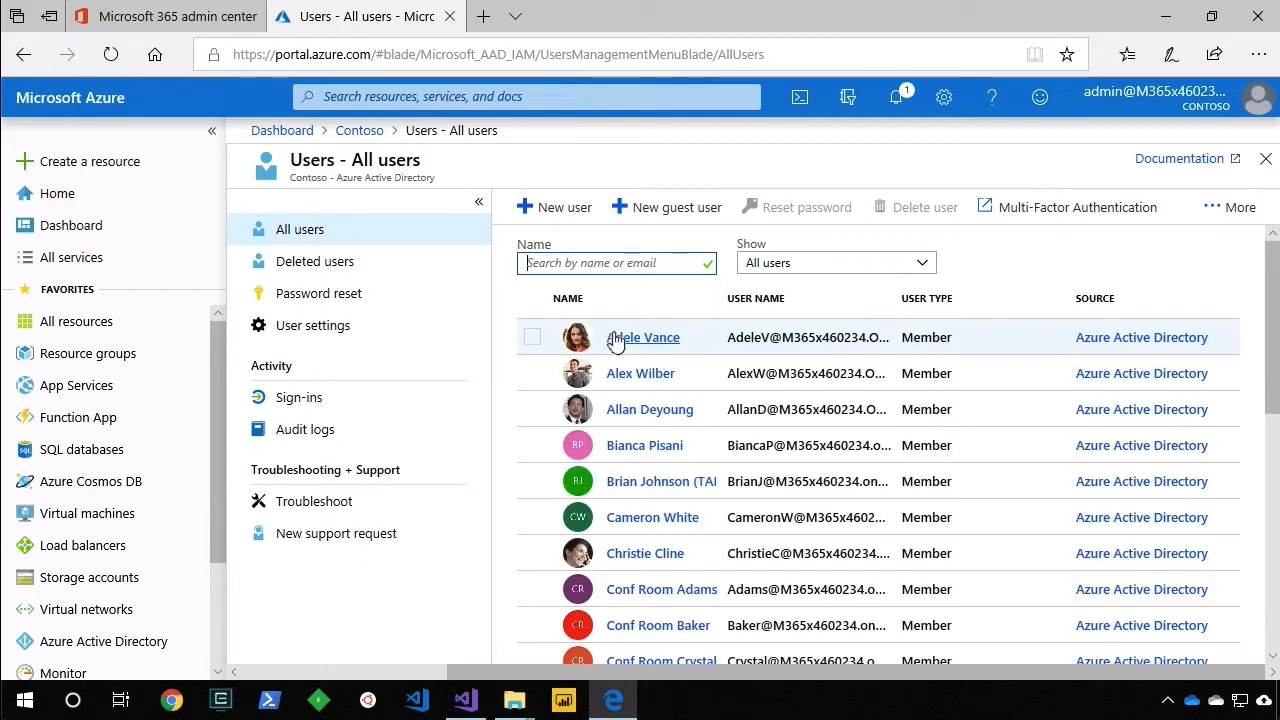
{"action": "left_click", "coordinate": [622, 372]}
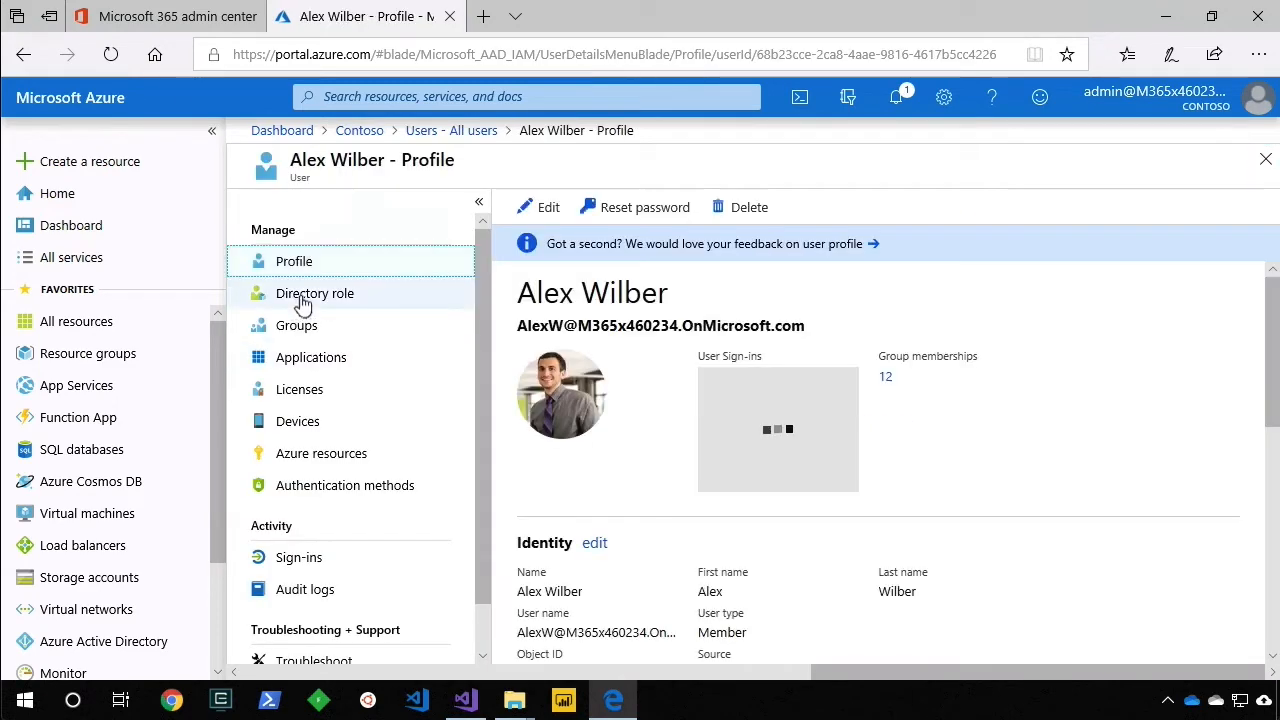
{"action": "left_click", "coordinate": [266, 296]}
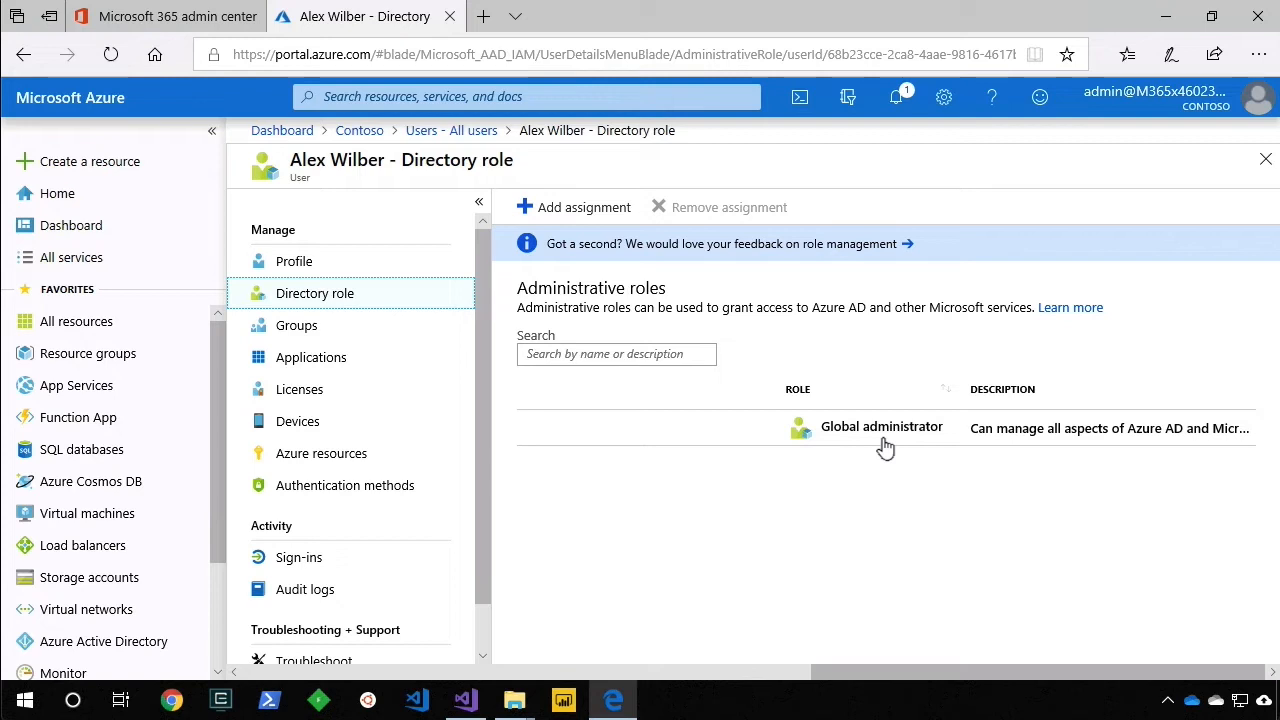
Switch to the Microsoft 365 admin center and start a new group with the type Mail-enabled security
{"action": "left_click", "coordinate": [212, 26]}
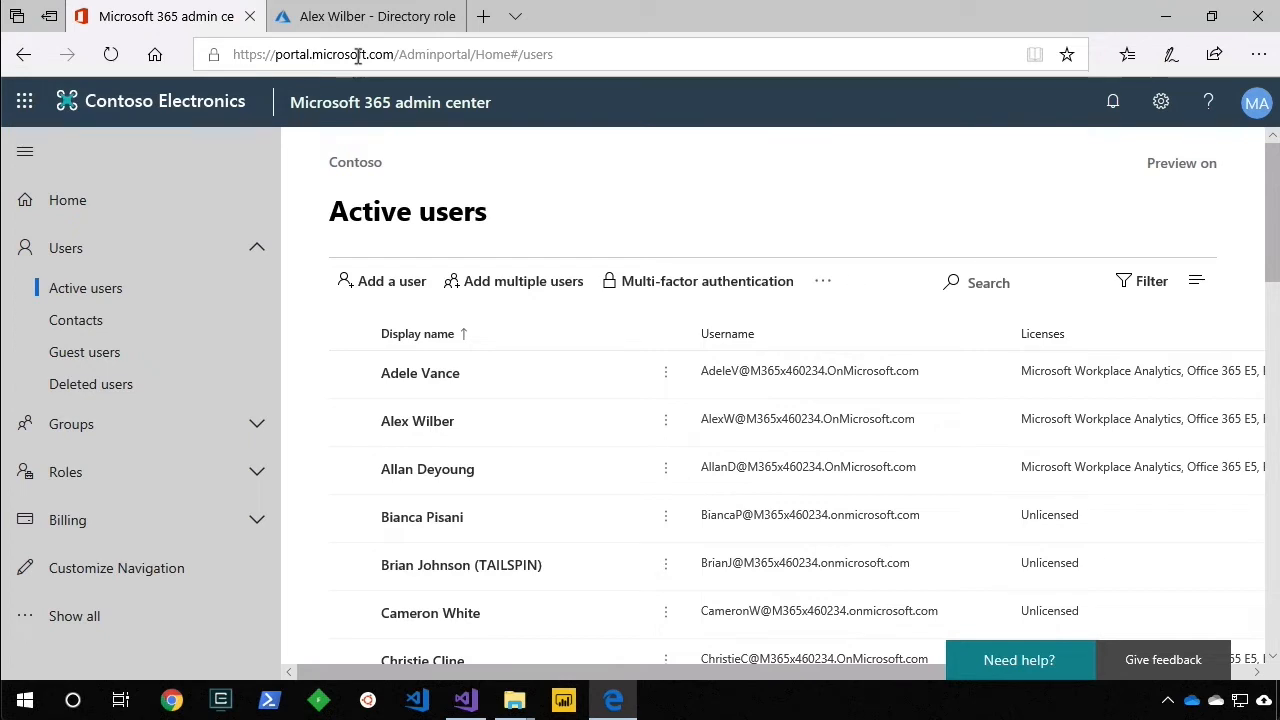
{"action": "left_click", "coordinate": [94, 420]}
{"action": "left_click", "coordinate": [88, 466]}
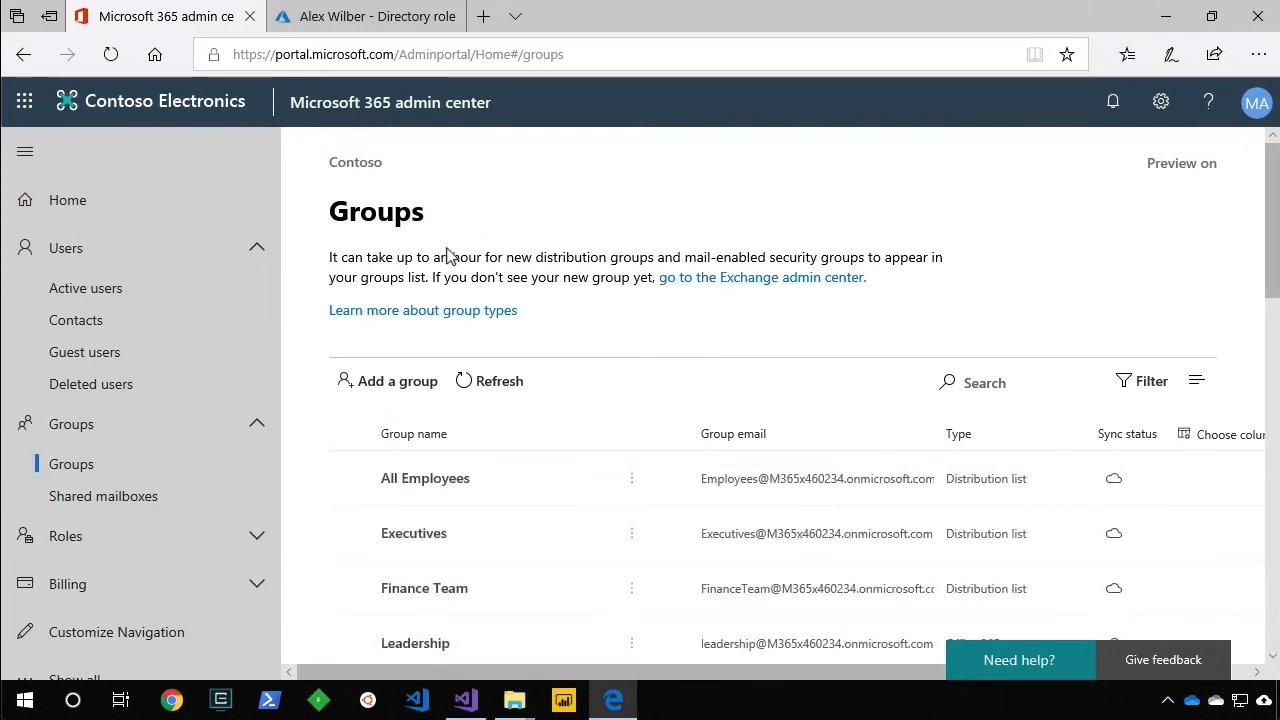
{"action": "left_click", "coordinate": [400, 384]}
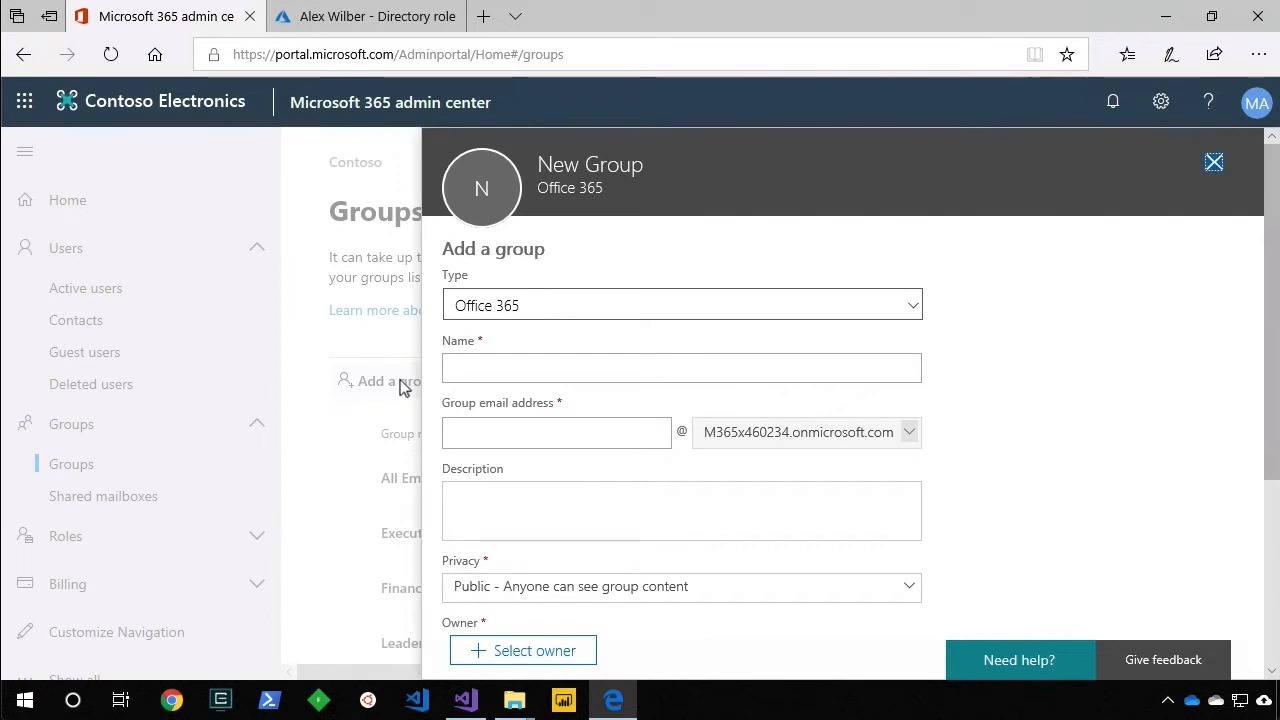
{"action": "left_click", "coordinate": [526, 346]}
{"action": "left_click", "coordinate": [531, 309]}
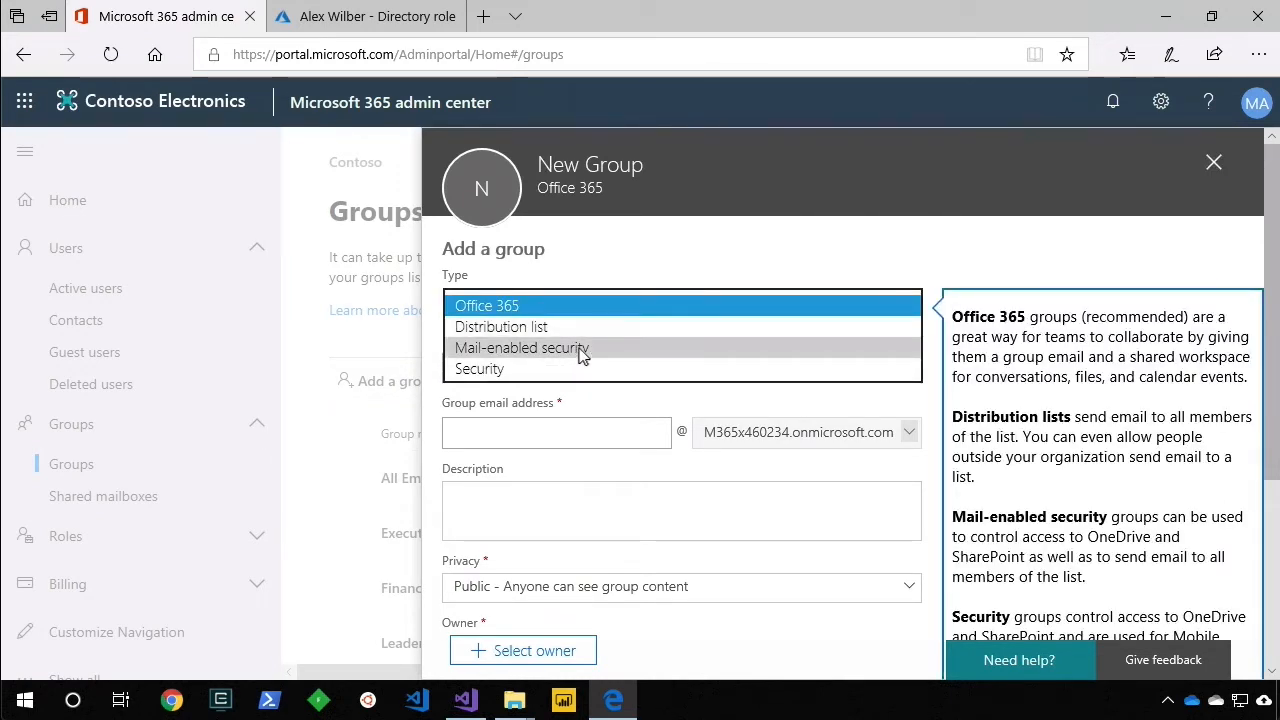
{"action": "left_click", "coordinate": [578, 351]}
Name the new group "Consent Request Approvers" and set its e-mail alias to "consentrequestapprovers"
{"action": "left_click", "coordinate": [563, 363]}
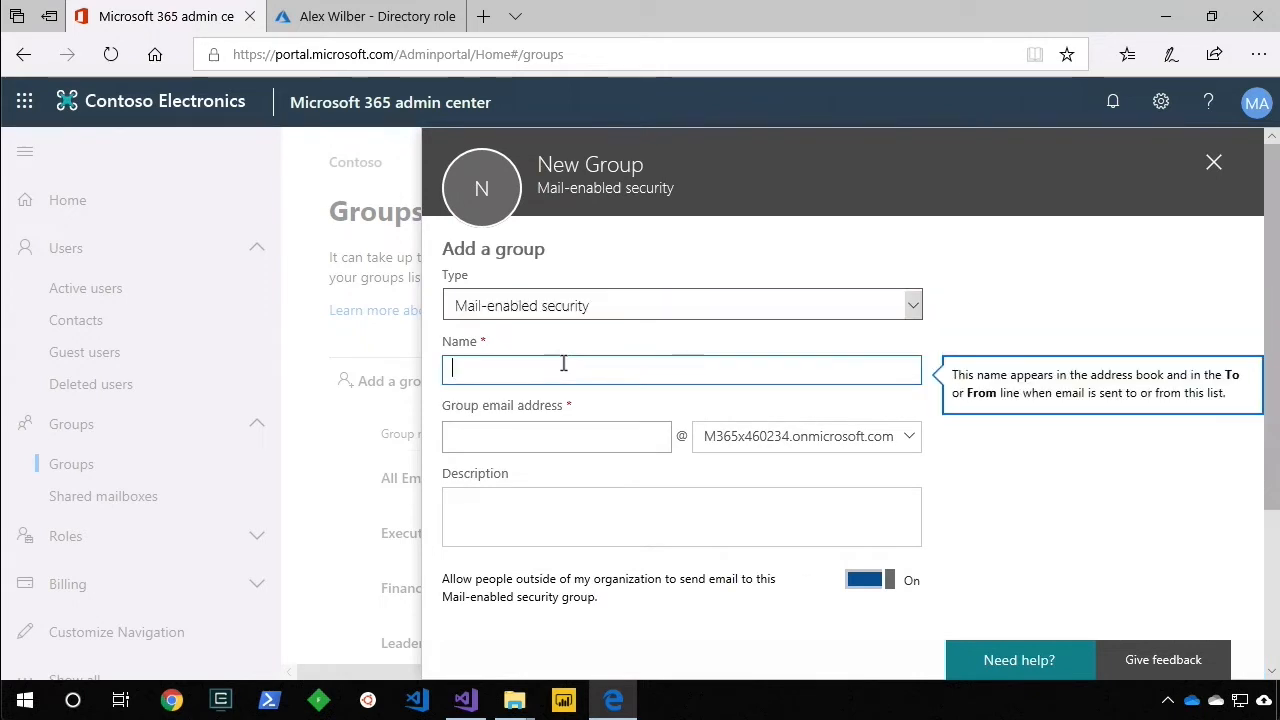
{"action": "type", "text": "Con"}
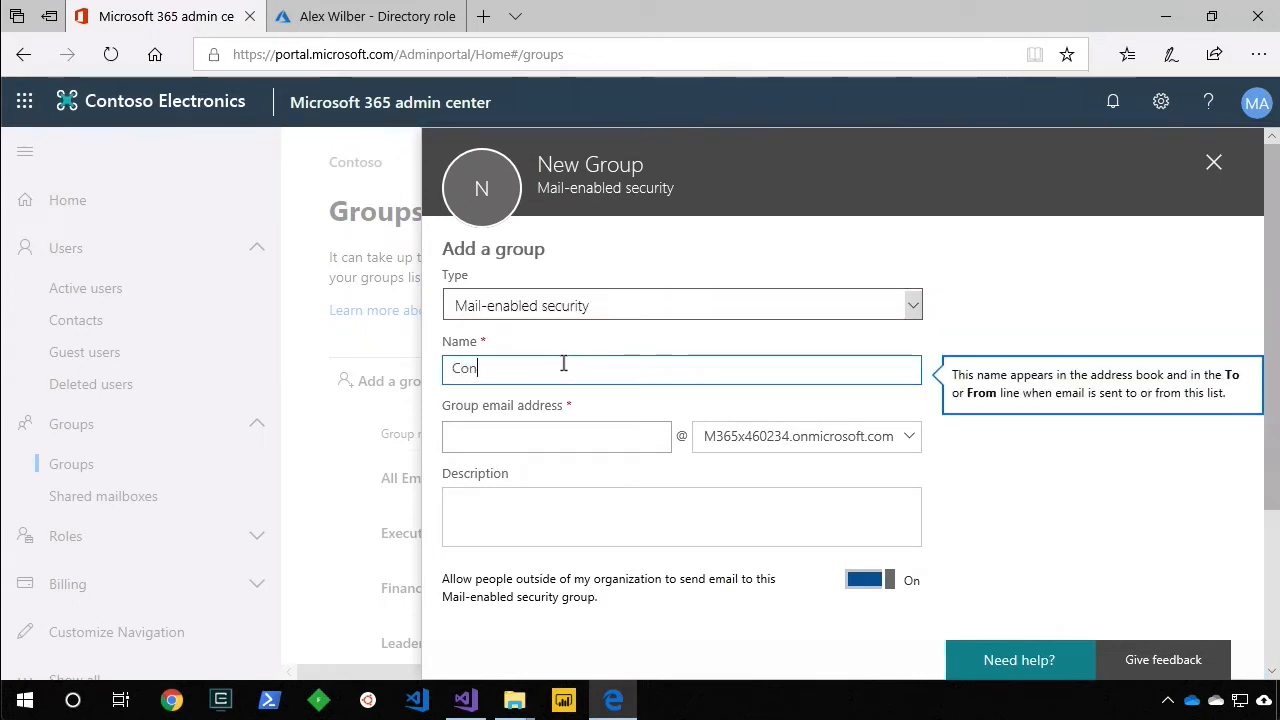
{"action": "type", "text": "sent Requ"}
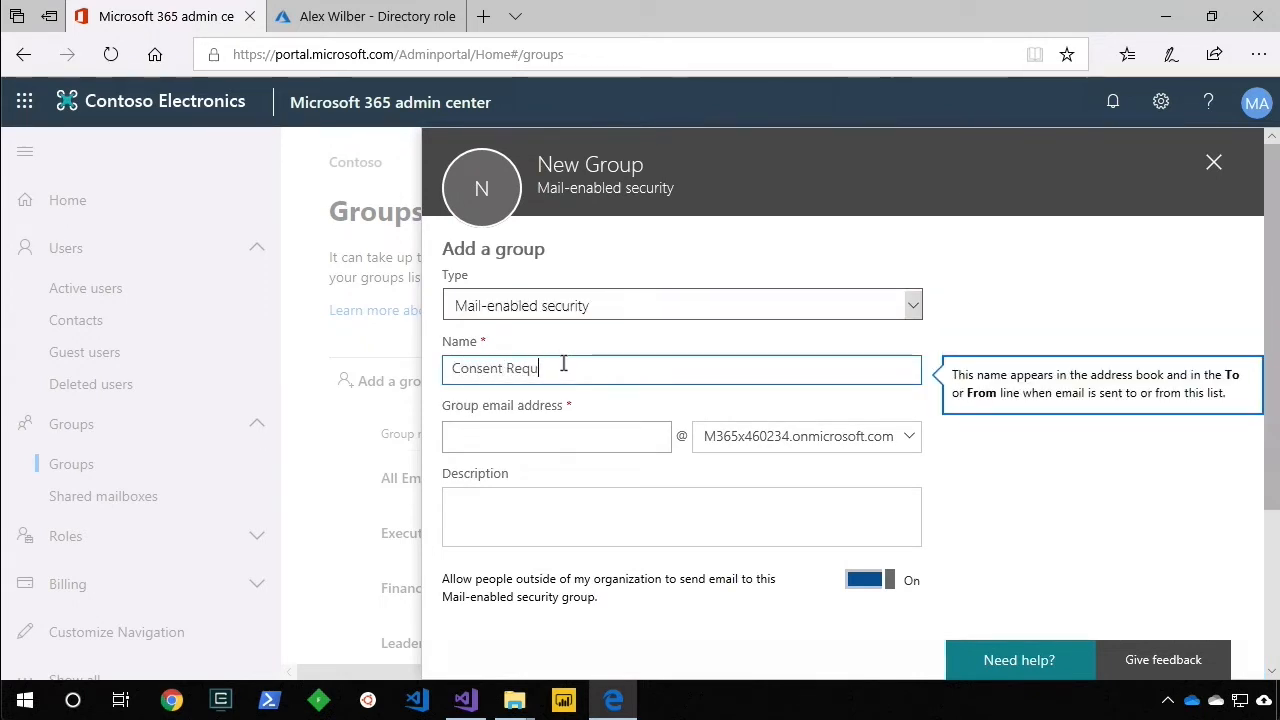
{"action": "type", "text": "est Approvers"}
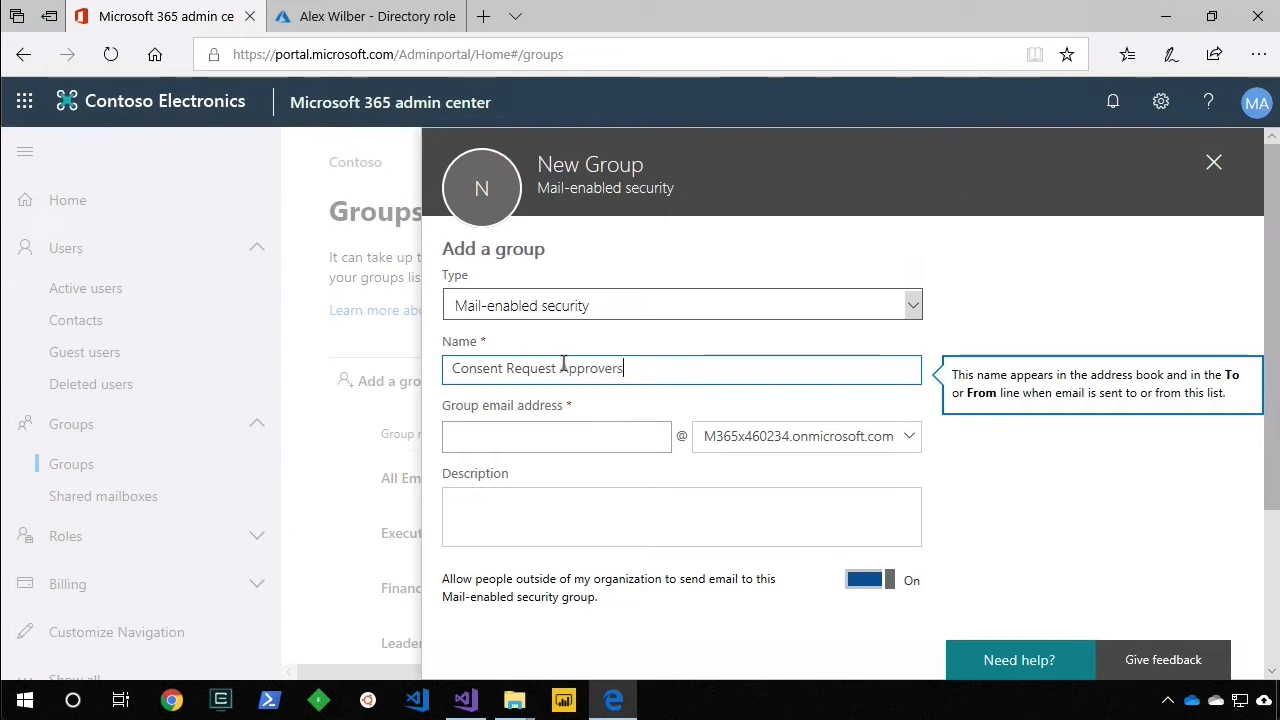
{"action": "left_click", "coordinate": [641, 432]}
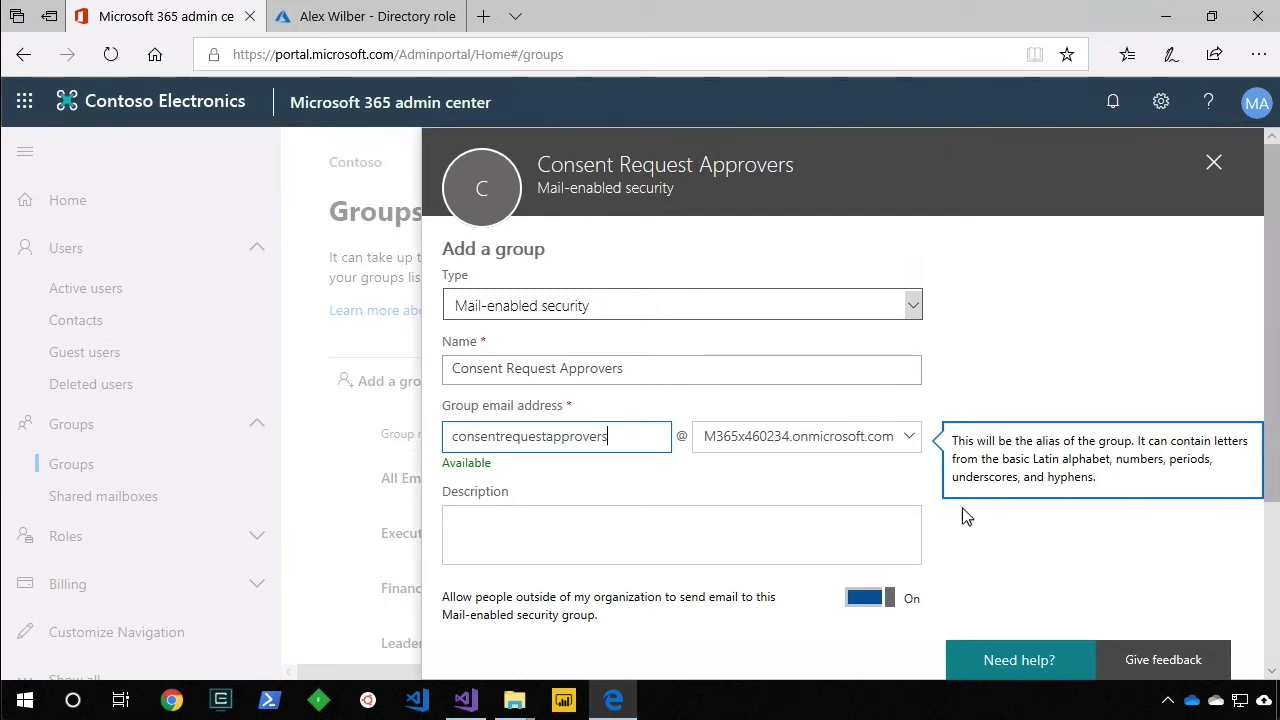
{"action": "left_click_drag", "start_coordinate": [1270, 321], "coordinate": [1240, 517]}
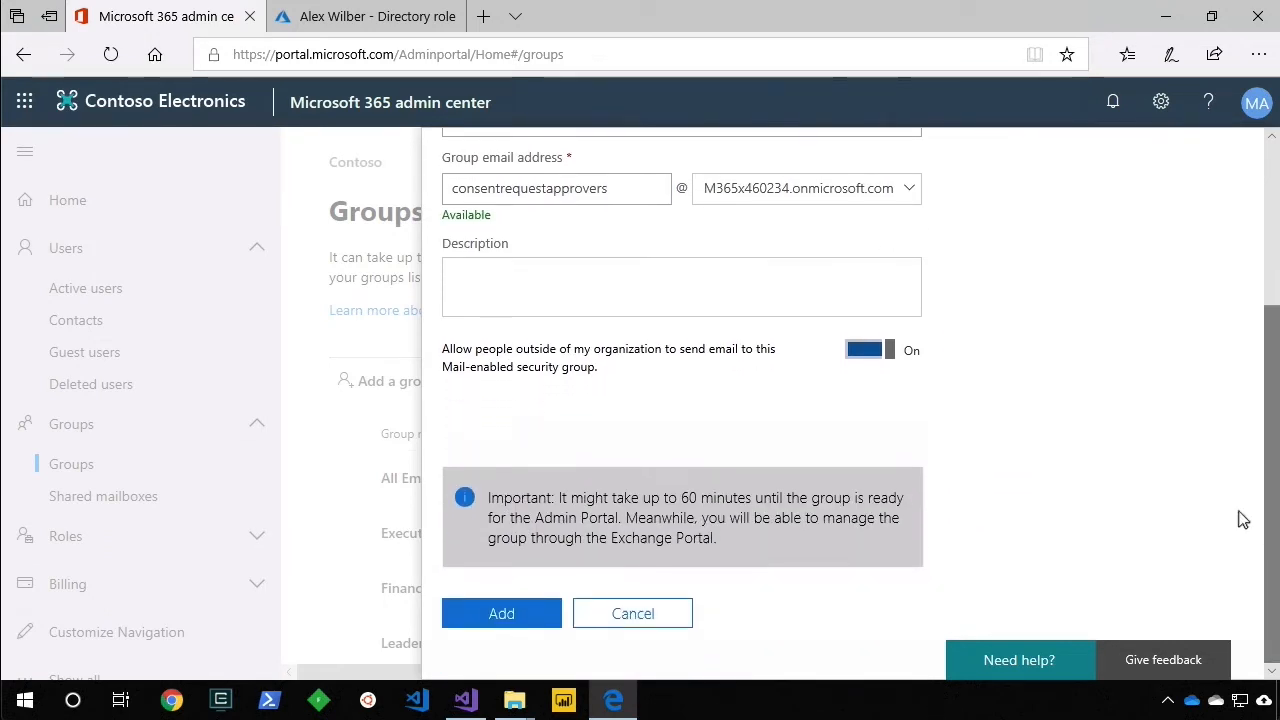
Create the Consent Request Approvers group and filter the group list to mail-enabled security groups
{"action": "left_click", "coordinate": [502, 614]}
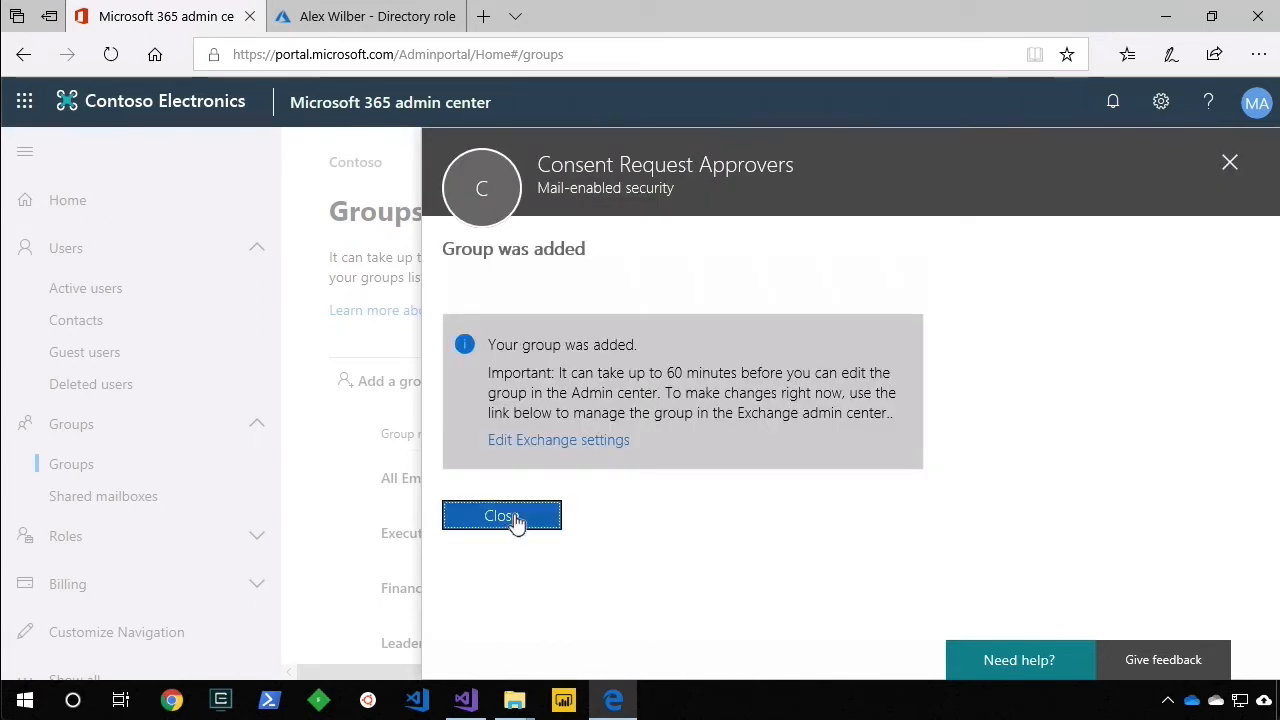
{"action": "left_click", "coordinate": [502, 516]}
{"action": "left_click", "coordinate": [1143, 381]}
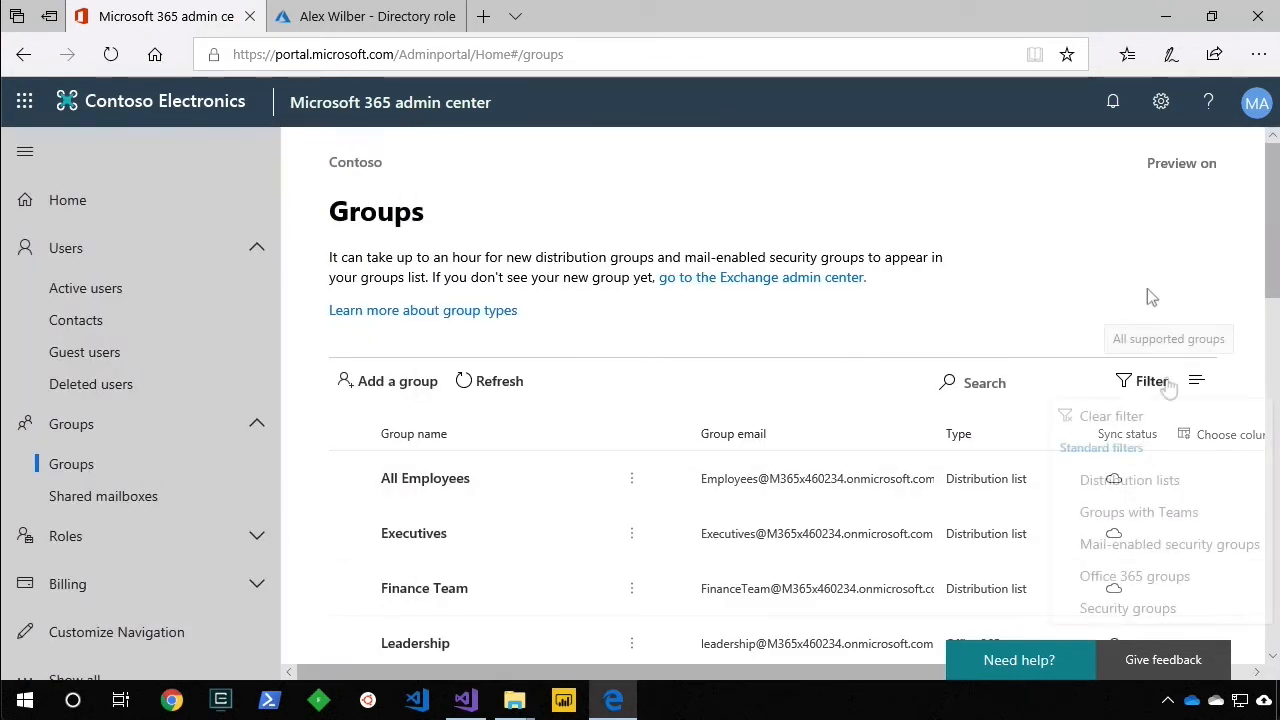
{"action": "left_click", "coordinate": [1140, 543]}
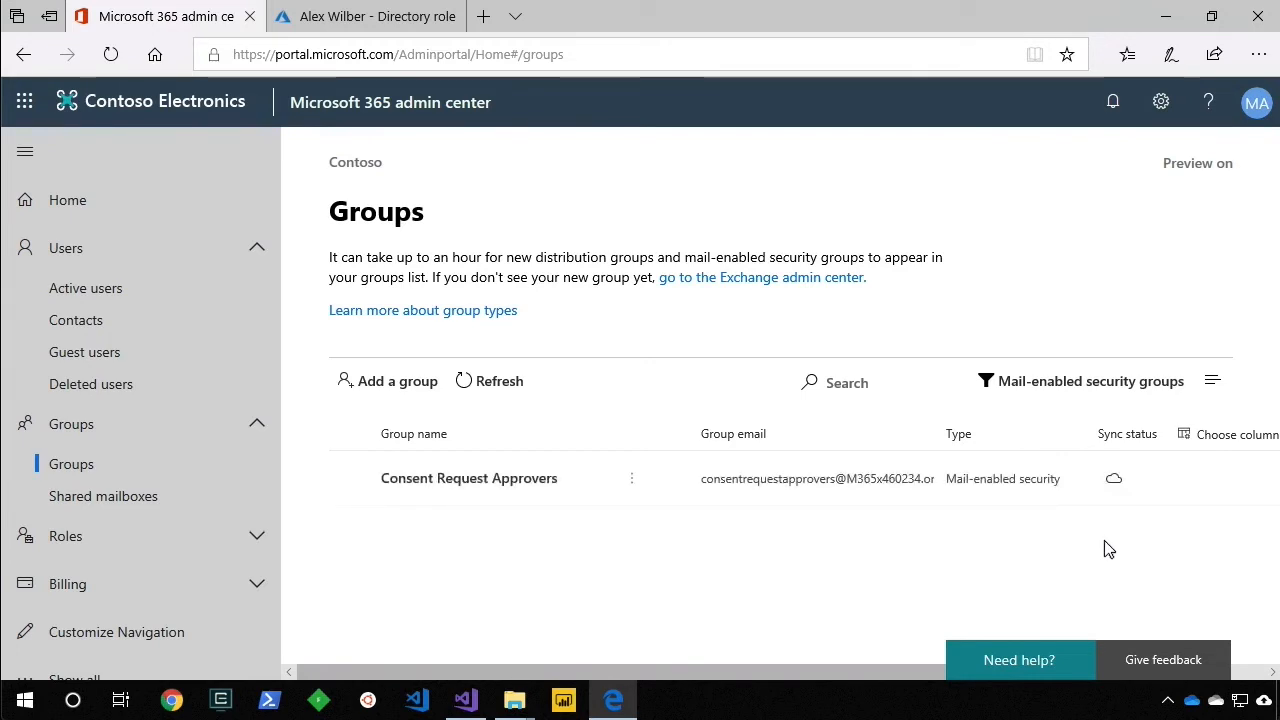
Open the member management of the Consent Request Approvers group
{"action": "left_click", "coordinate": [545, 483]}
{"action": "left_click", "coordinate": [780, 381]}
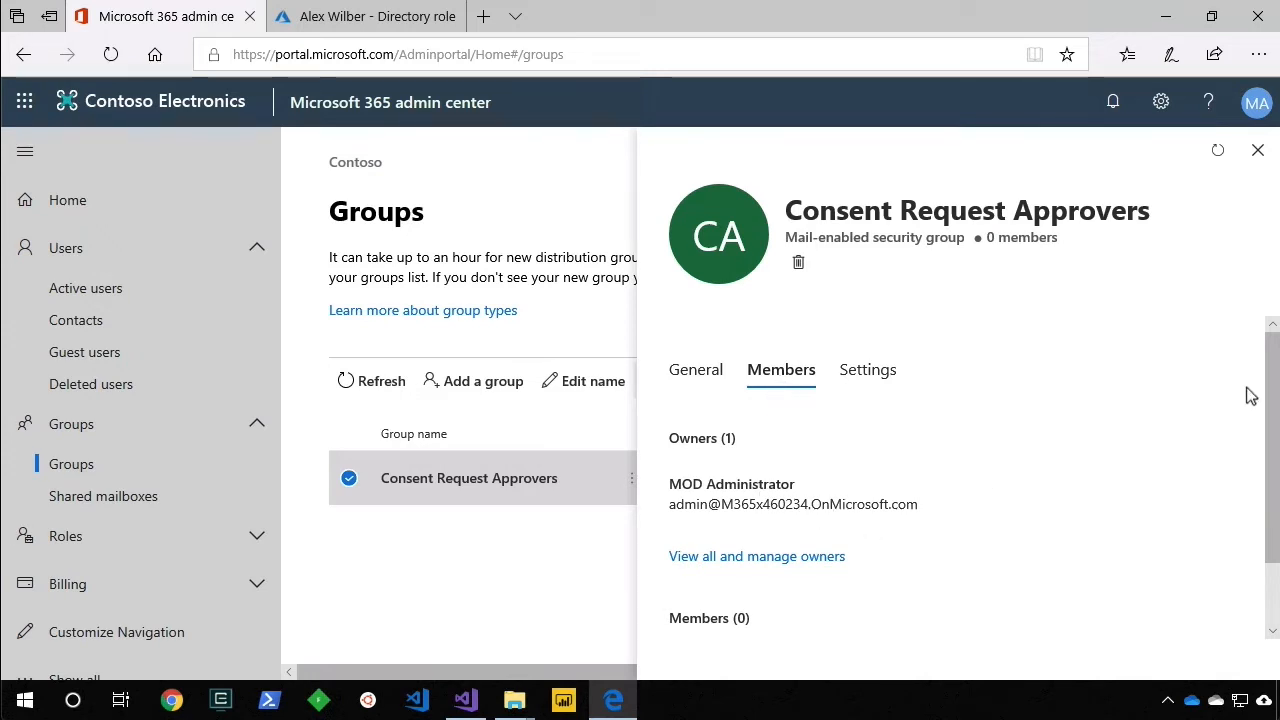
{"action": "scroll", "coordinate": [1270, 420], "scroll_direction": "down", "scroll_amount": 1}
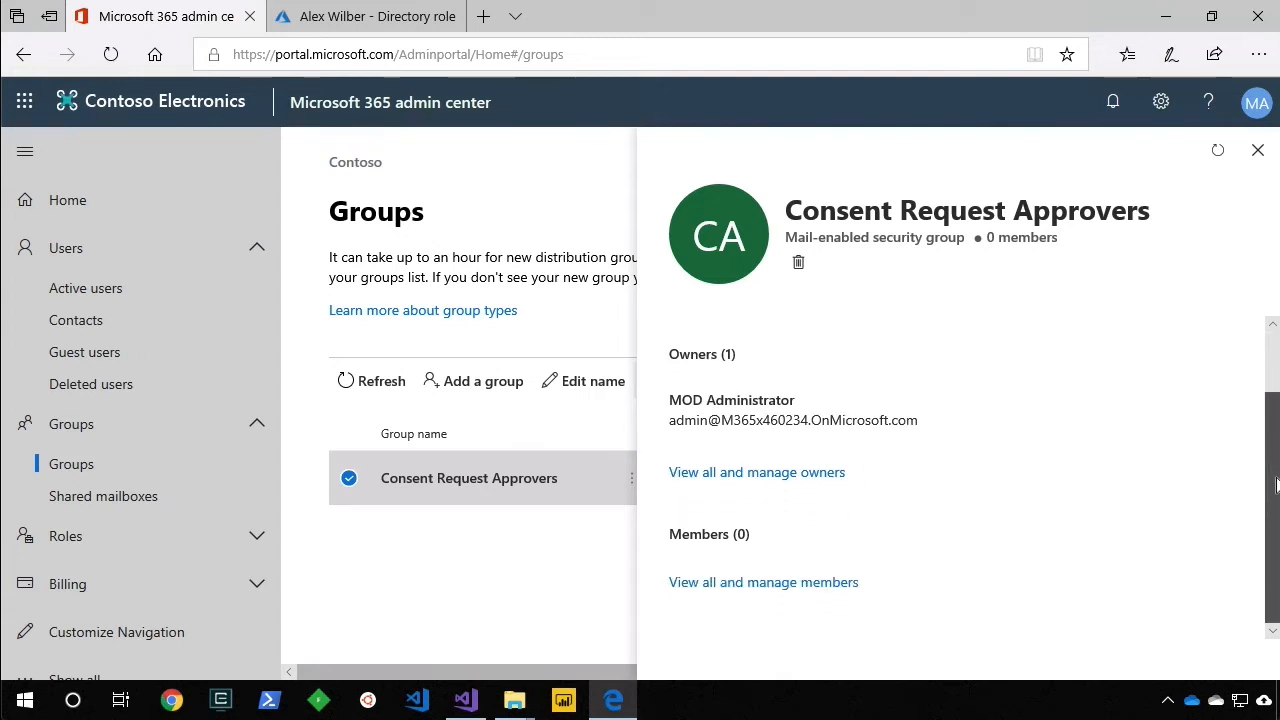
{"action": "left_click", "coordinate": [825, 584]}
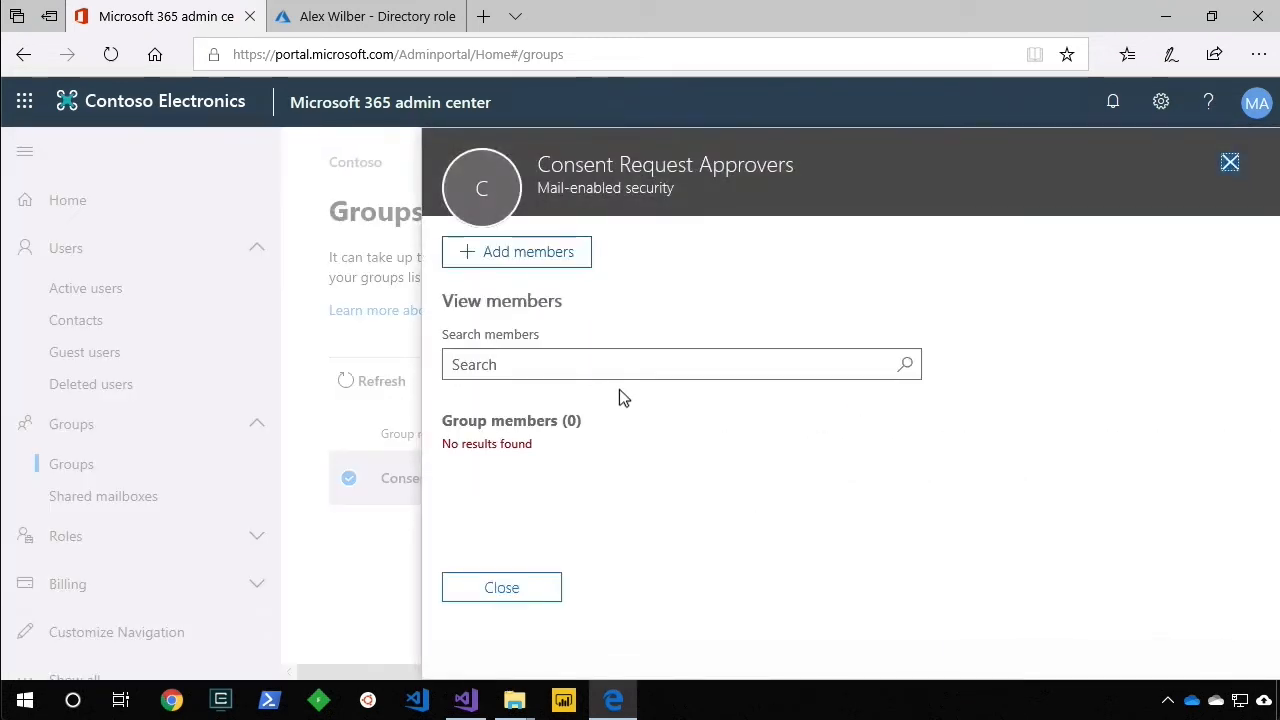
{"action": "left_click", "coordinate": [613, 365]}
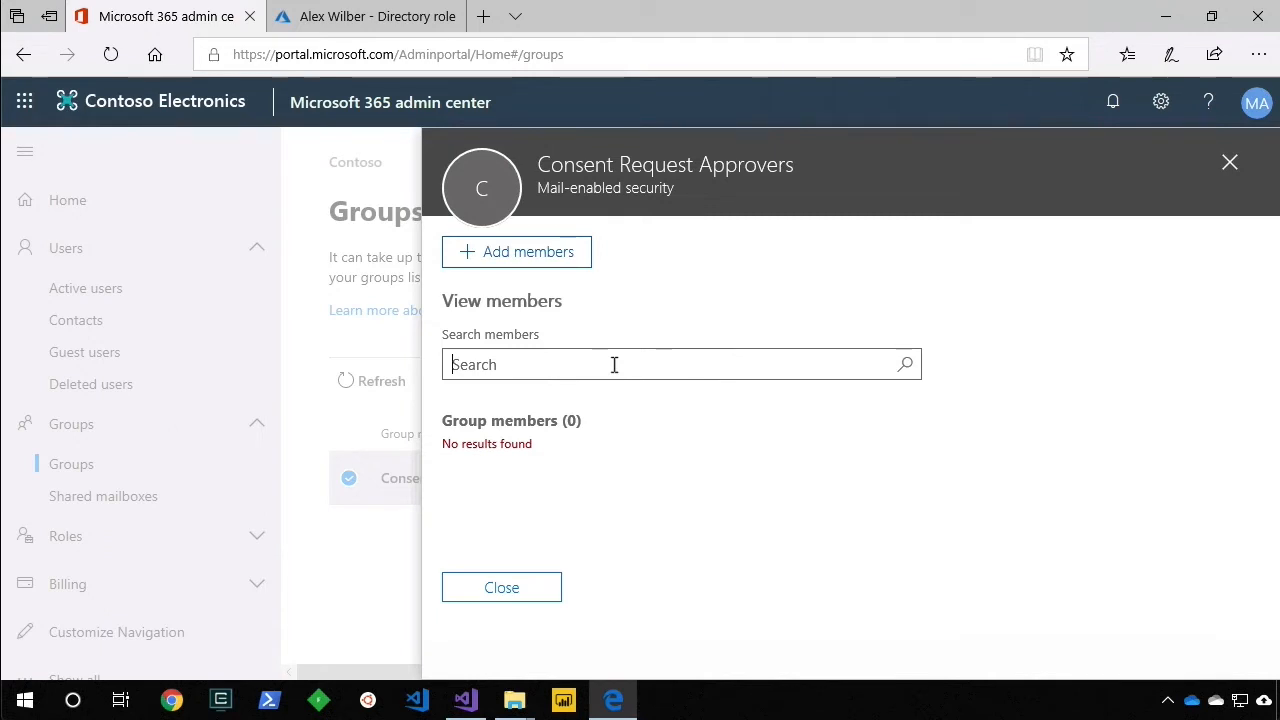
Start adding members to the group, find the first approver by first name and select that user
{"action": "left_click", "coordinate": [540, 255]}
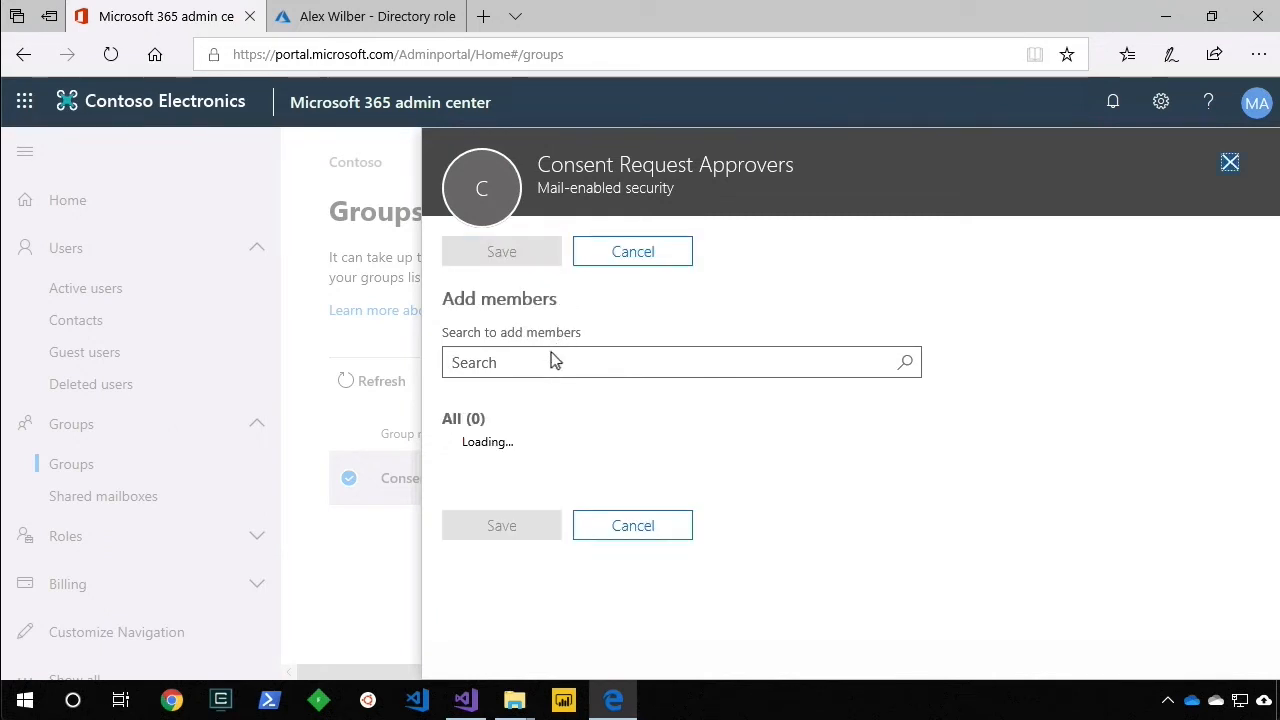
{"action": "left_click", "coordinate": [549, 358]}
{"action": "type", "text": "alex"}
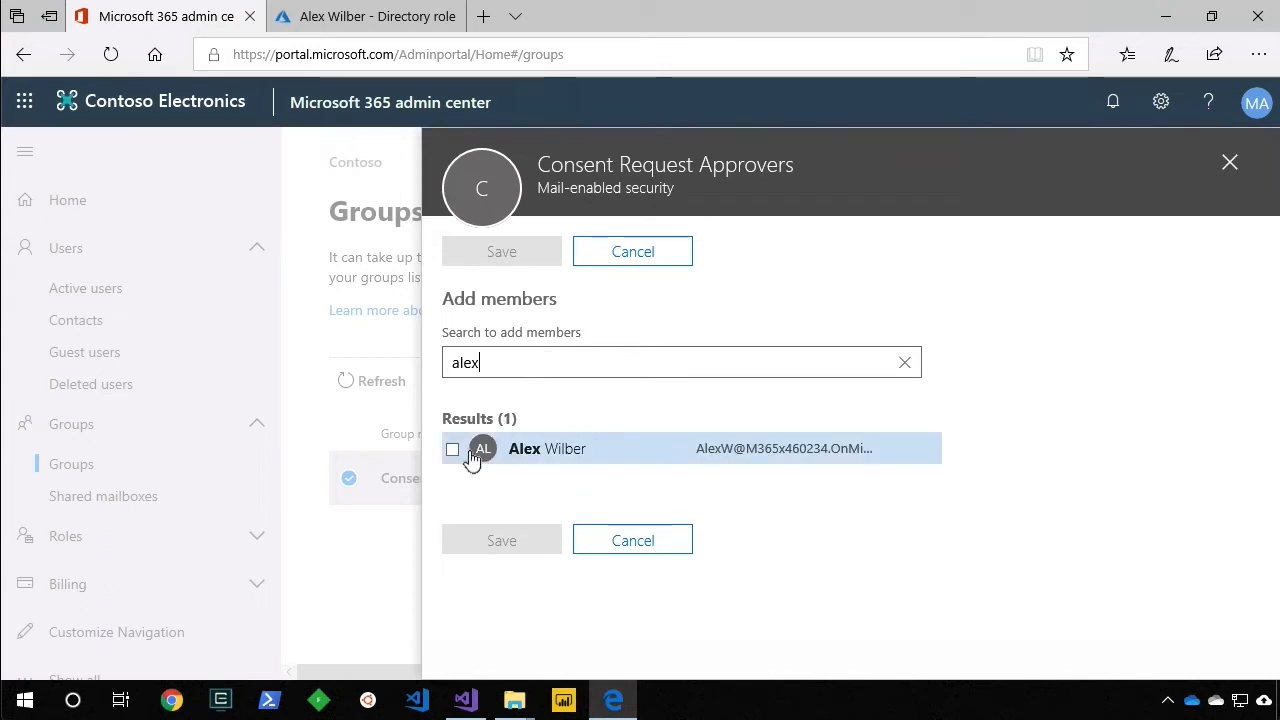
{"action": "left_click", "coordinate": [473, 458]}
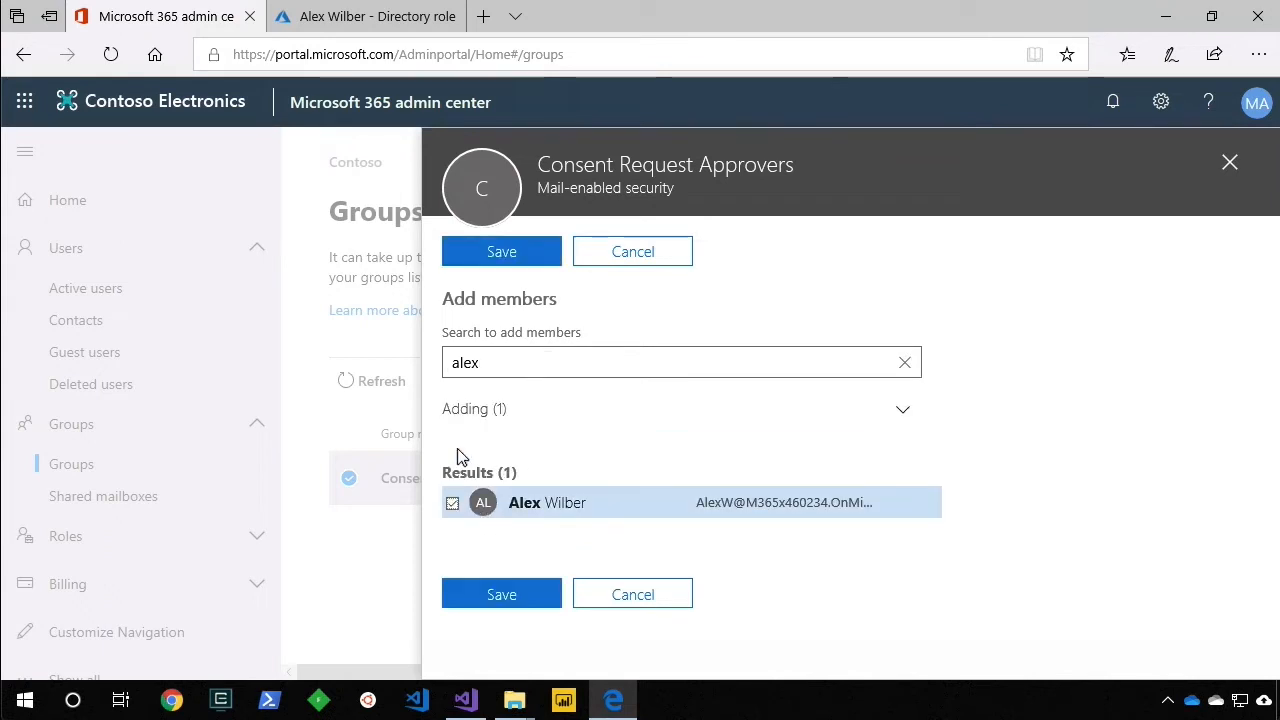
Find and select the second approver by first name, save the group membership, and close the group's details
{"action": "double_click", "coordinate": [521, 361]}
{"action": "type", "text": "megan"}
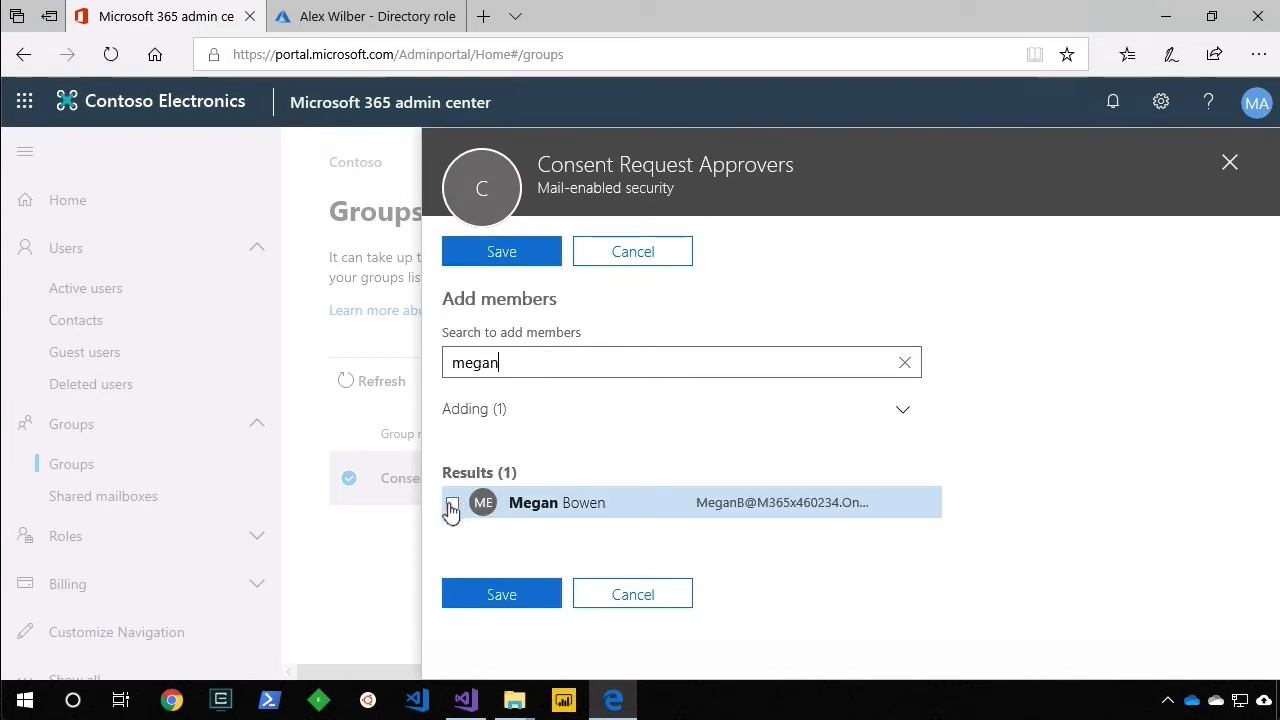
{"action": "left_click", "coordinate": [451, 506]}
{"action": "left_click", "coordinate": [500, 592]}
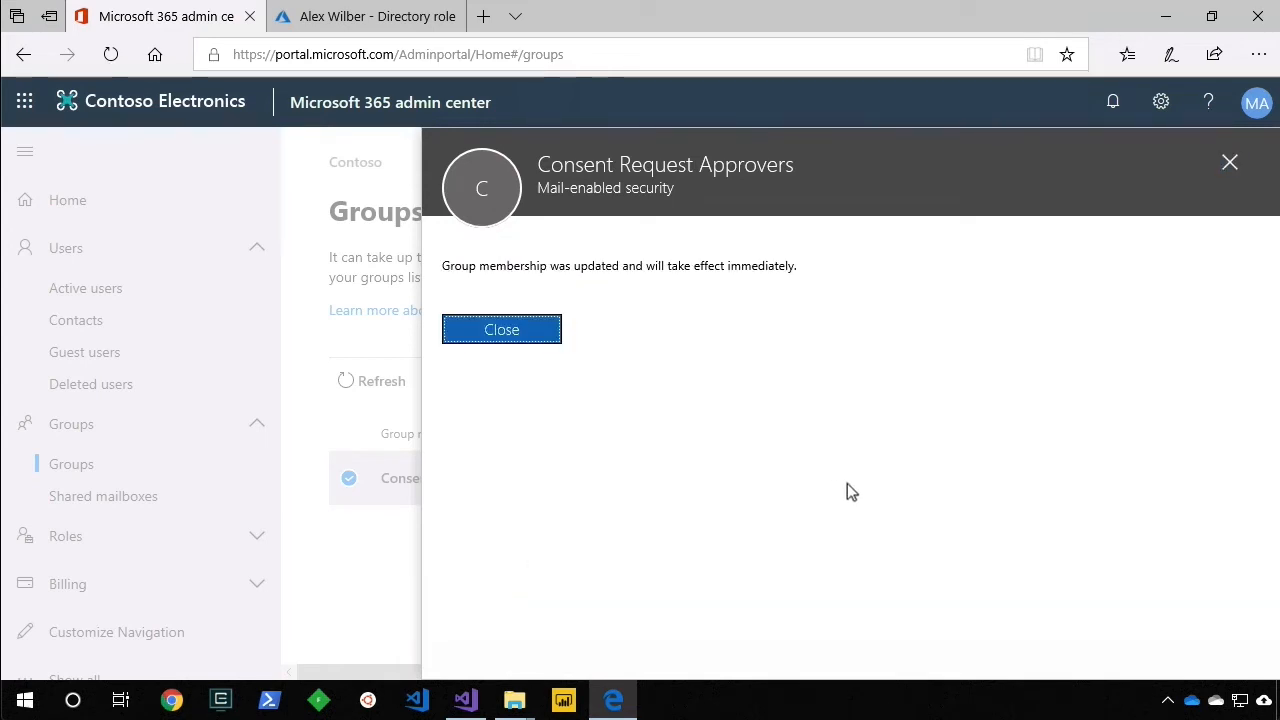
{"action": "left_click", "coordinate": [509, 332]}
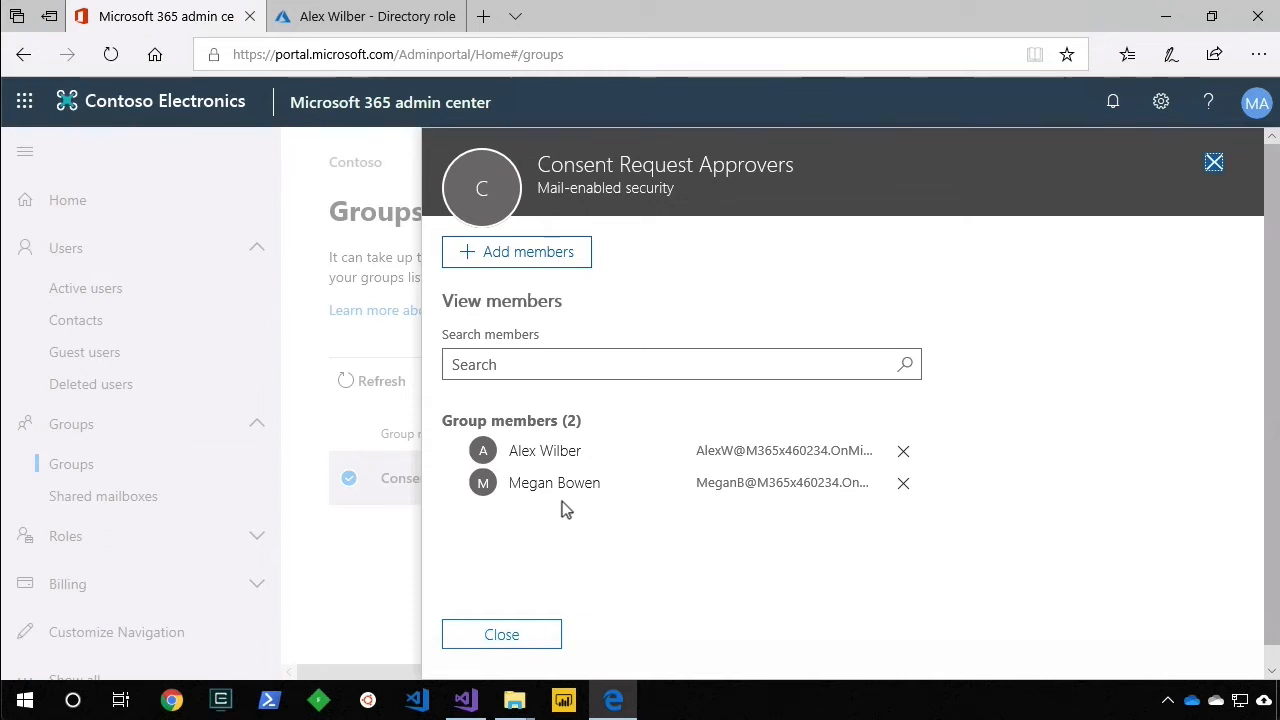
{"action": "left_click", "coordinate": [527, 633]}
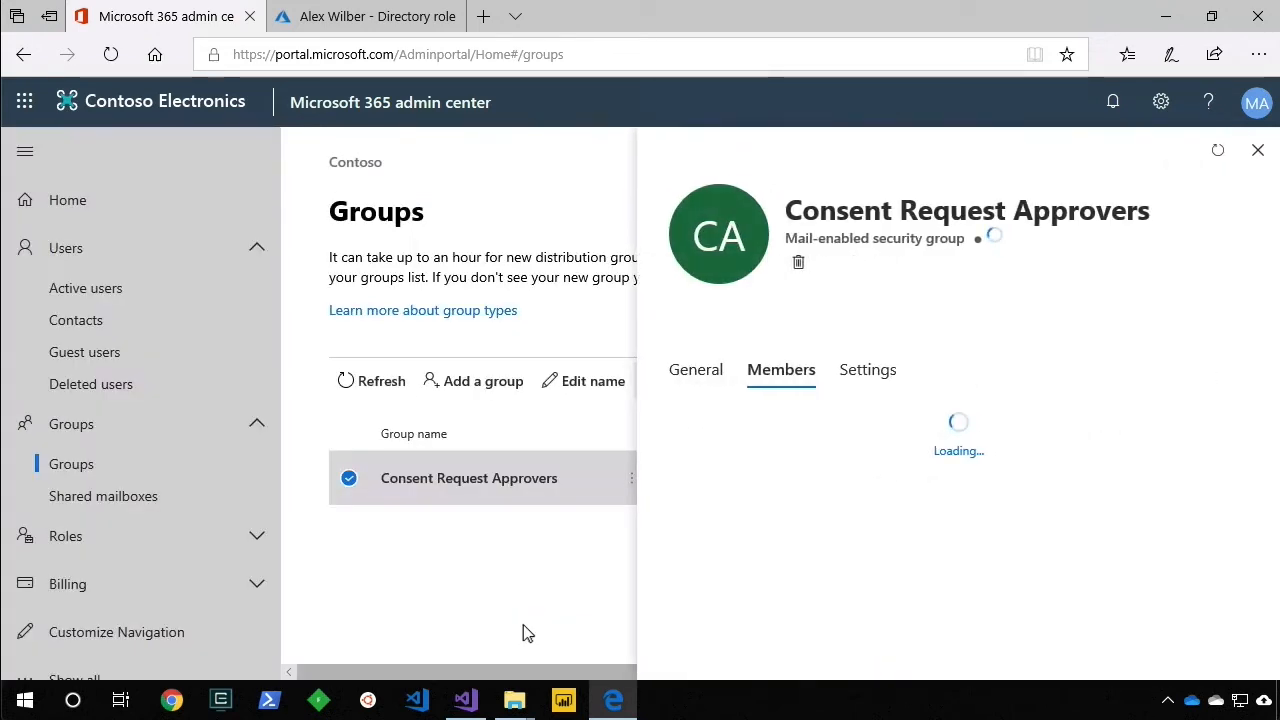
{"action": "left_click", "coordinate": [1258, 151]}
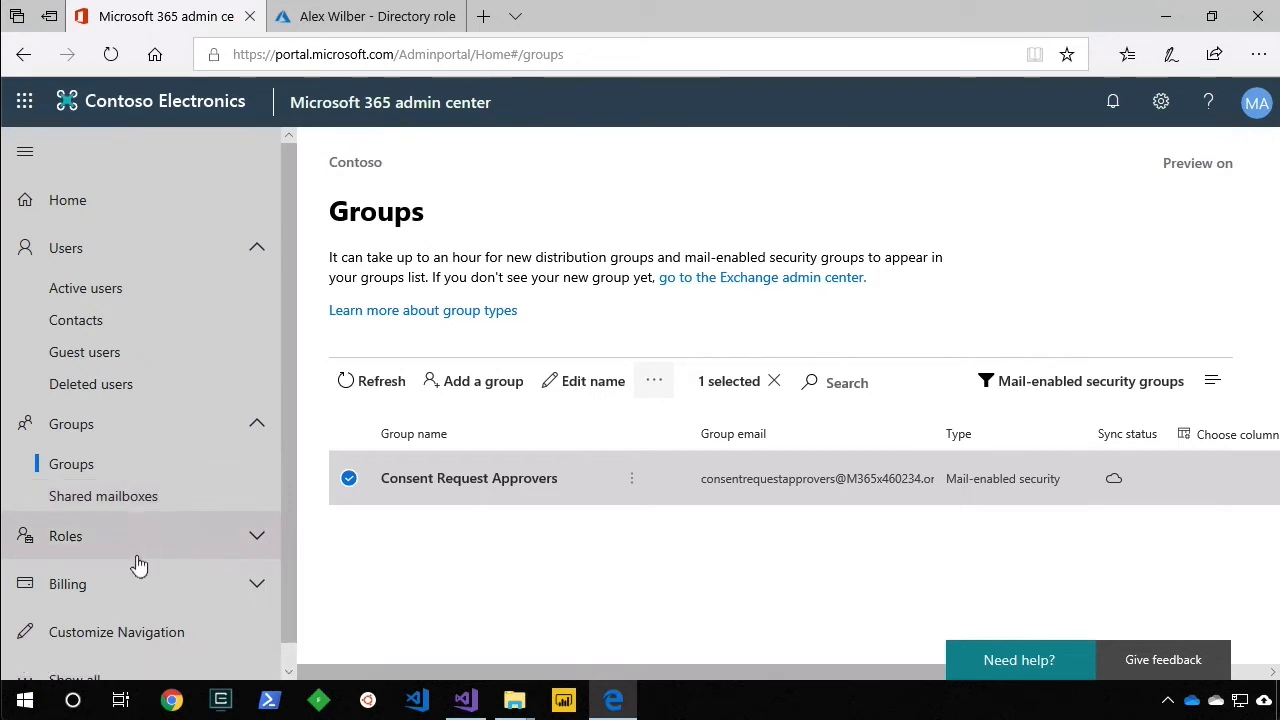
Expand the full admin navigation and open the Services & add-ins settings
{"action": "scroll", "coordinate": [285, 363], "scroll_direction": "down", "scroll_amount": 1}
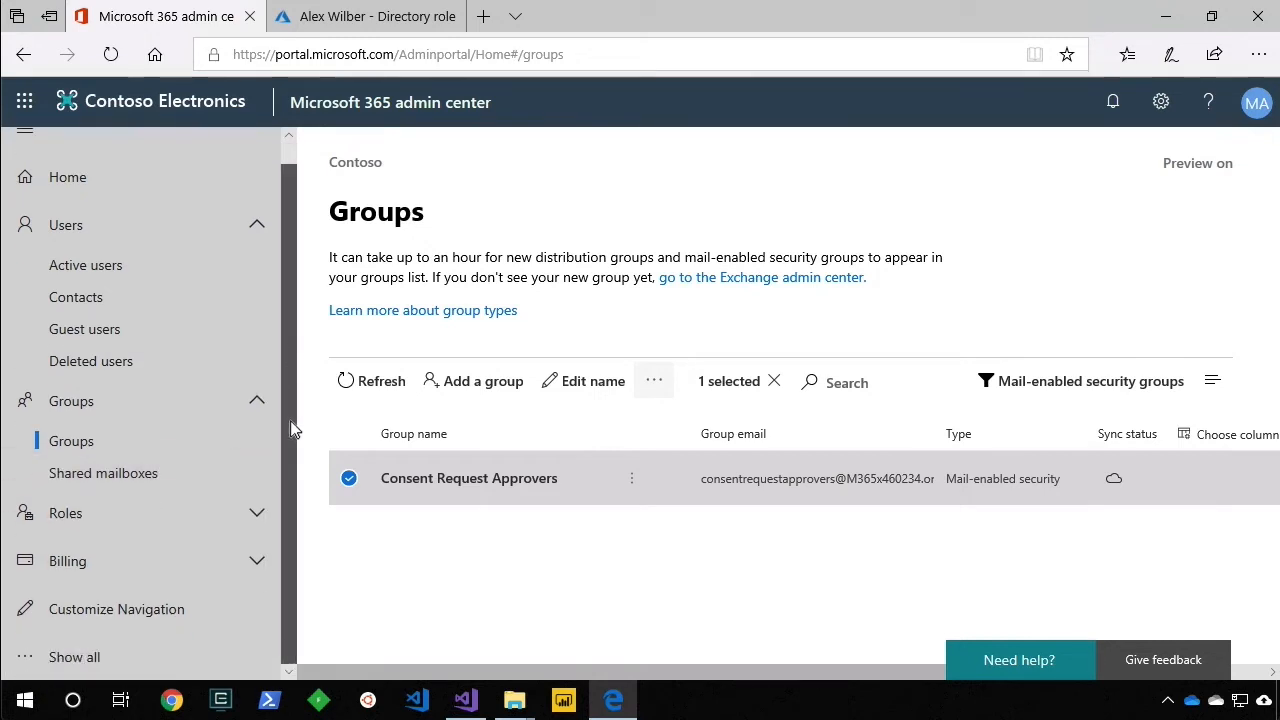
{"action": "left_click", "coordinate": [69, 658]}
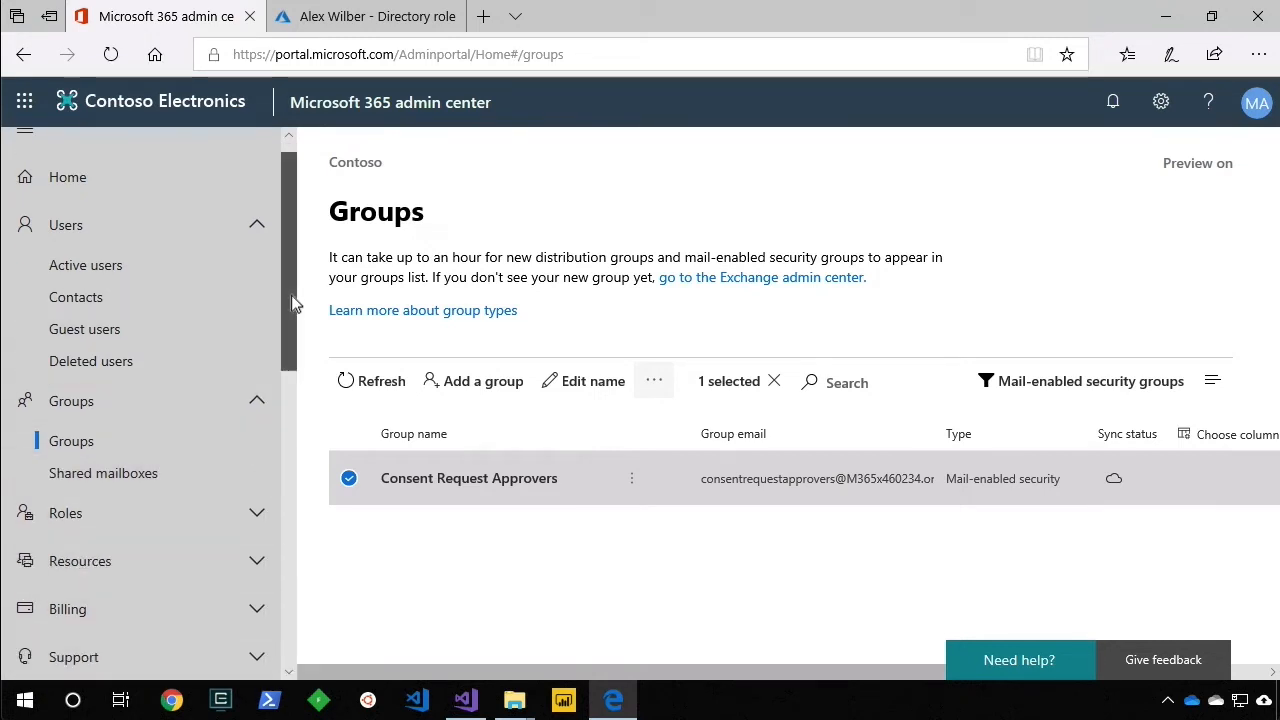
{"action": "left_click_drag", "start_coordinate": [293, 304], "coordinate": [240, 409]}
{"action": "left_click", "coordinate": [195, 357]}
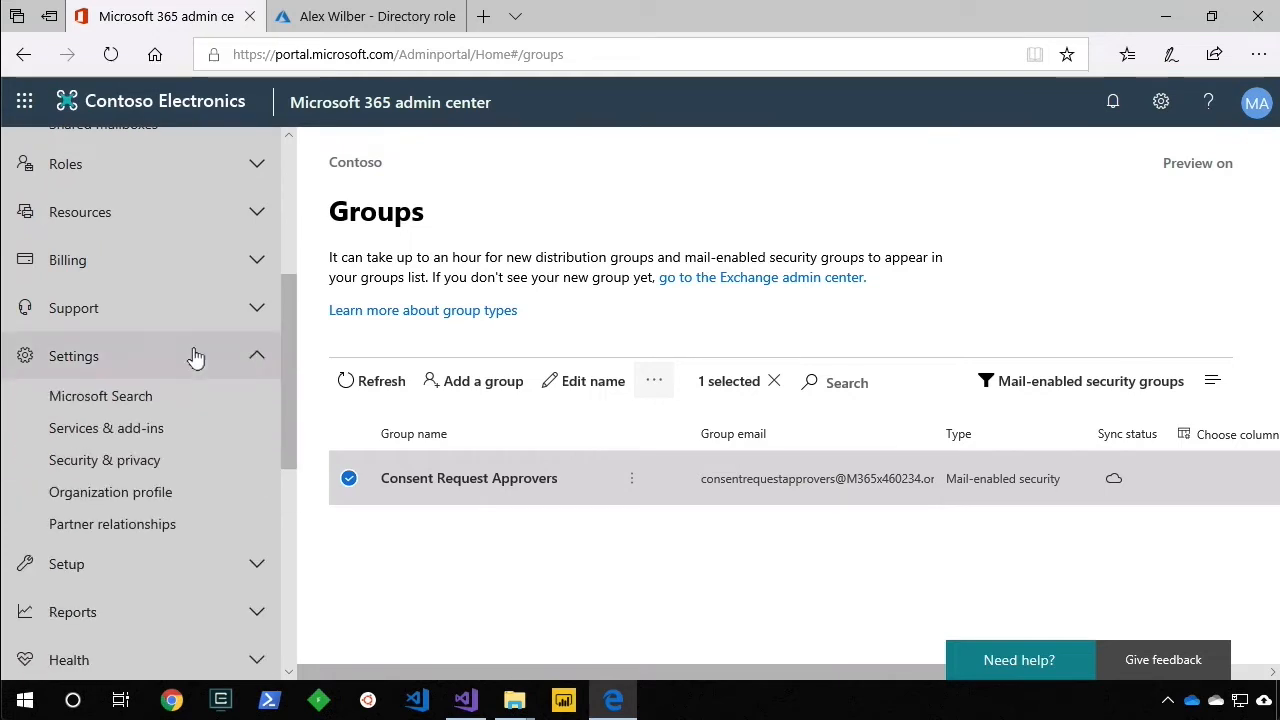
{"action": "left_click", "coordinate": [129, 434]}
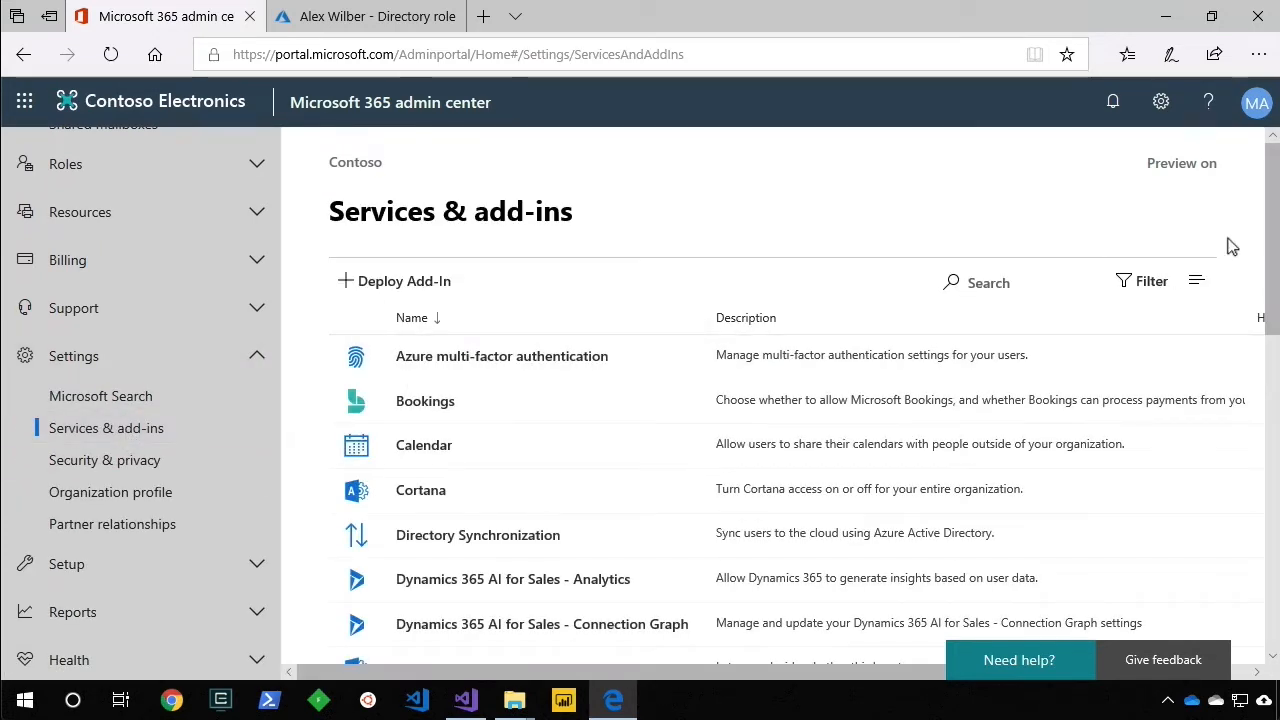
Open the Microsoft Graph data connect settings and turn the service on for the entire organization
{"action": "left_click_drag", "start_coordinate": [1266, 234], "coordinate": [1266, 373]}
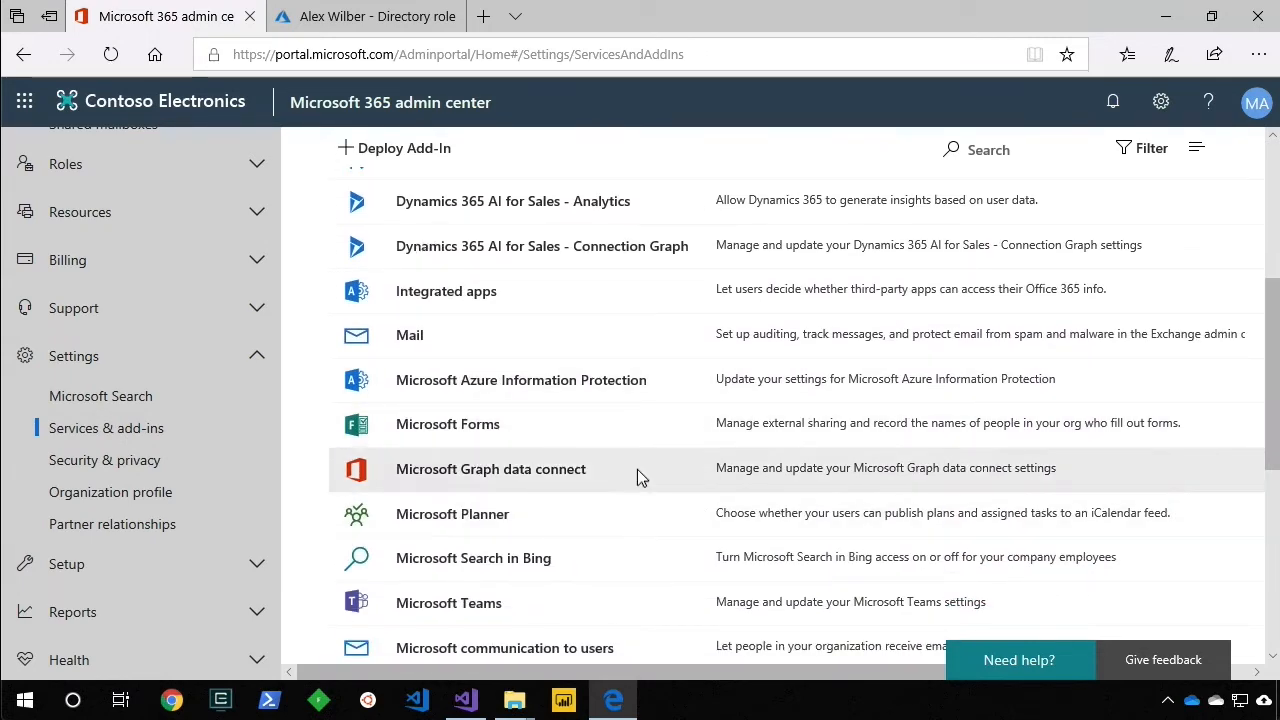
{"action": "left_click", "coordinate": [557, 474]}
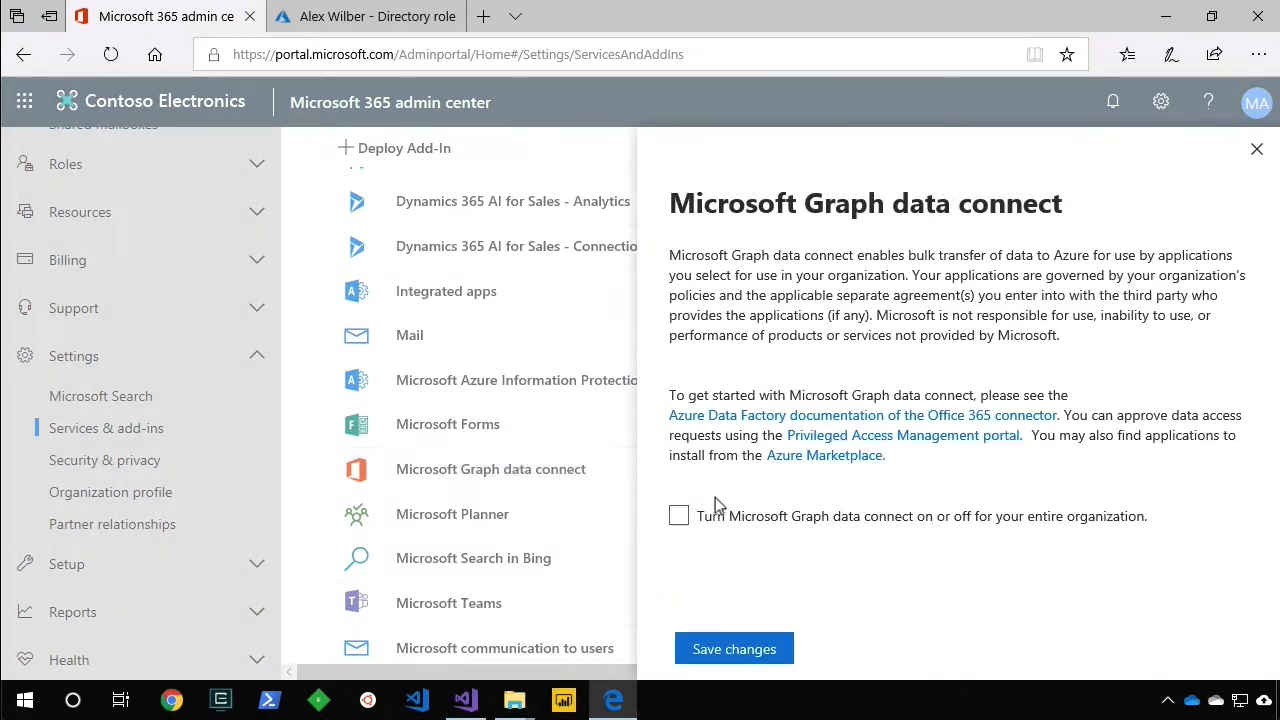
{"action": "left_click", "coordinate": [679, 517]}
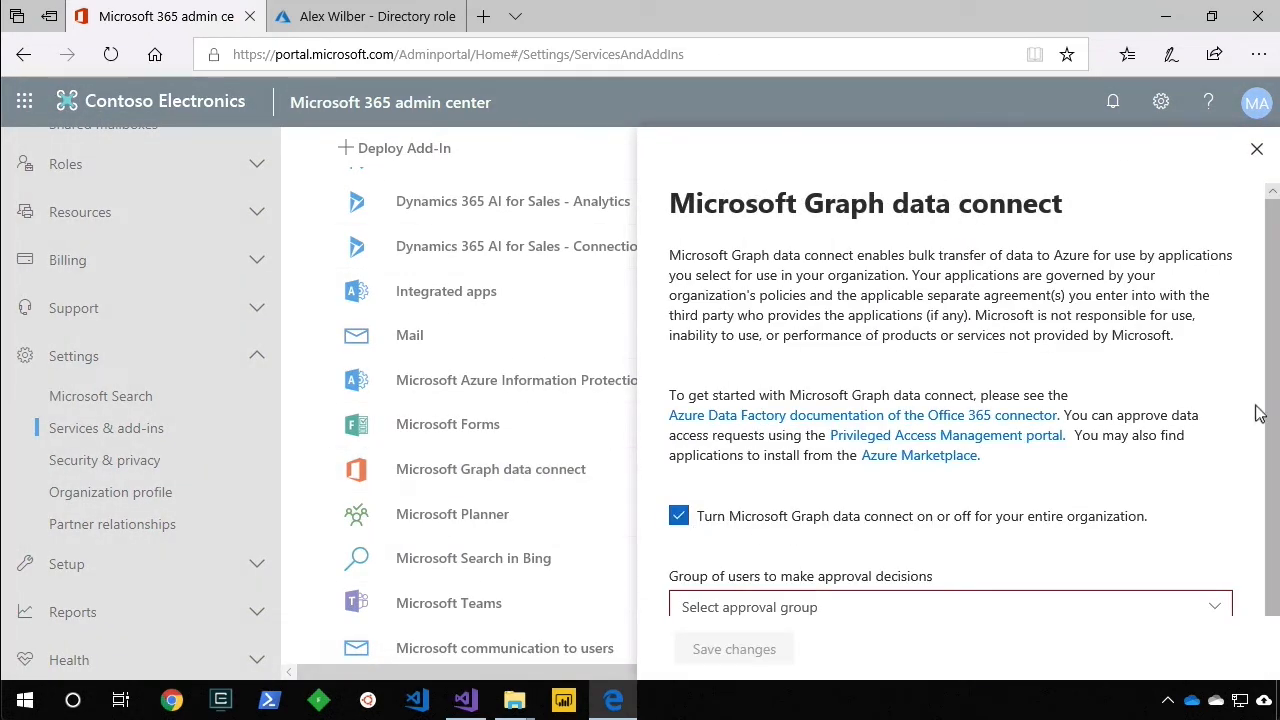
Set Consent Request Approvers as the group making approval decisions, save the Microsoft Graph data connect settings, and reopen them to check
{"action": "scroll", "coordinate": [1272, 338], "scroll_direction": "down", "scroll_amount": 1}
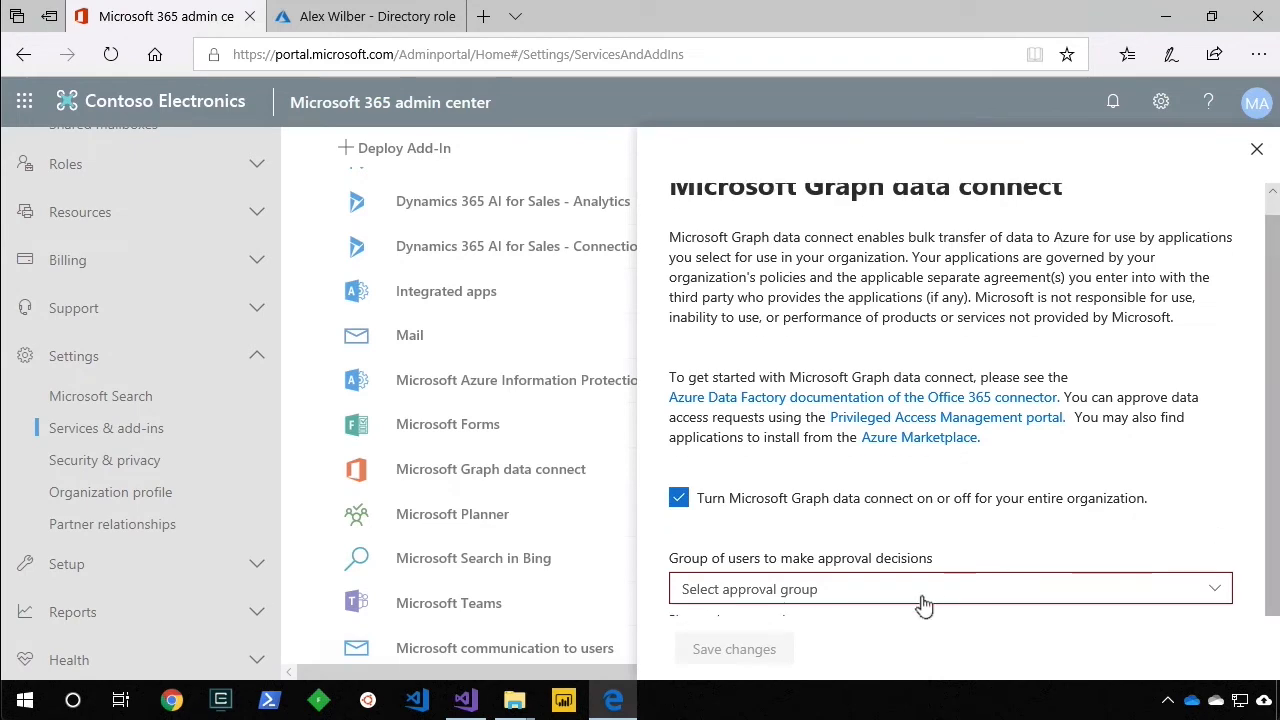
{"action": "left_click", "coordinate": [878, 589]}
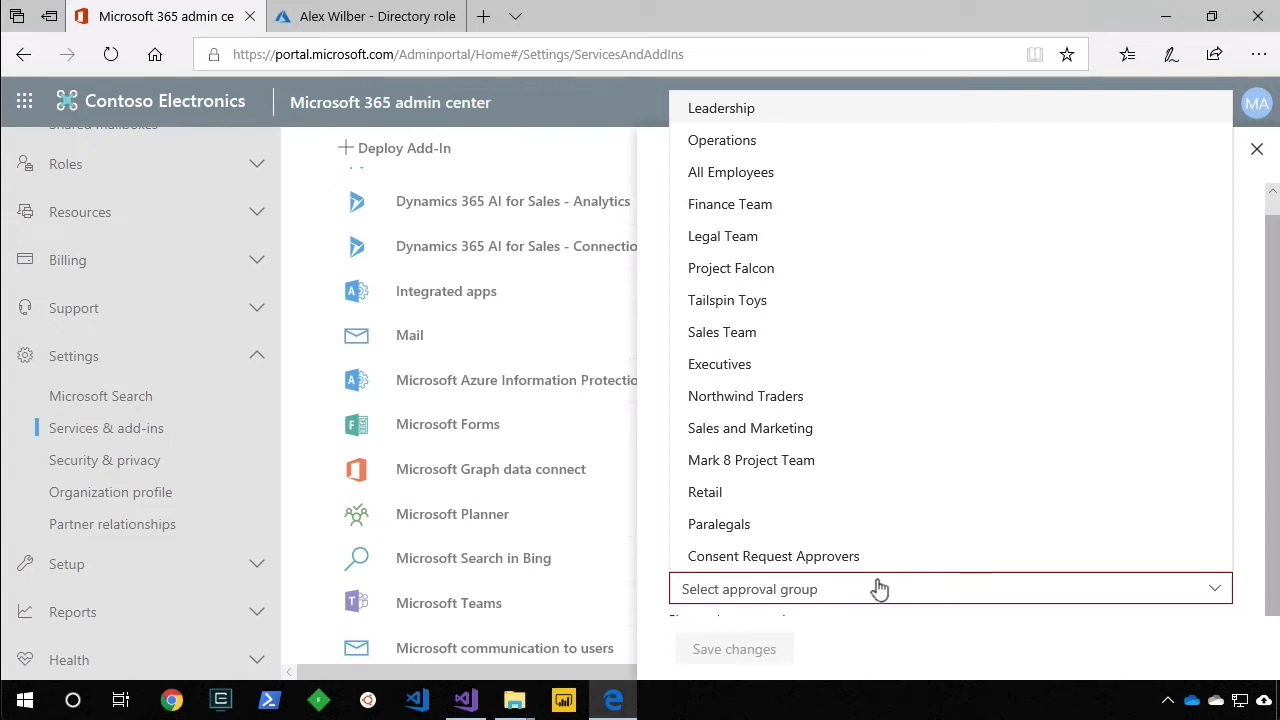
{"action": "left_click", "coordinate": [813, 560]}
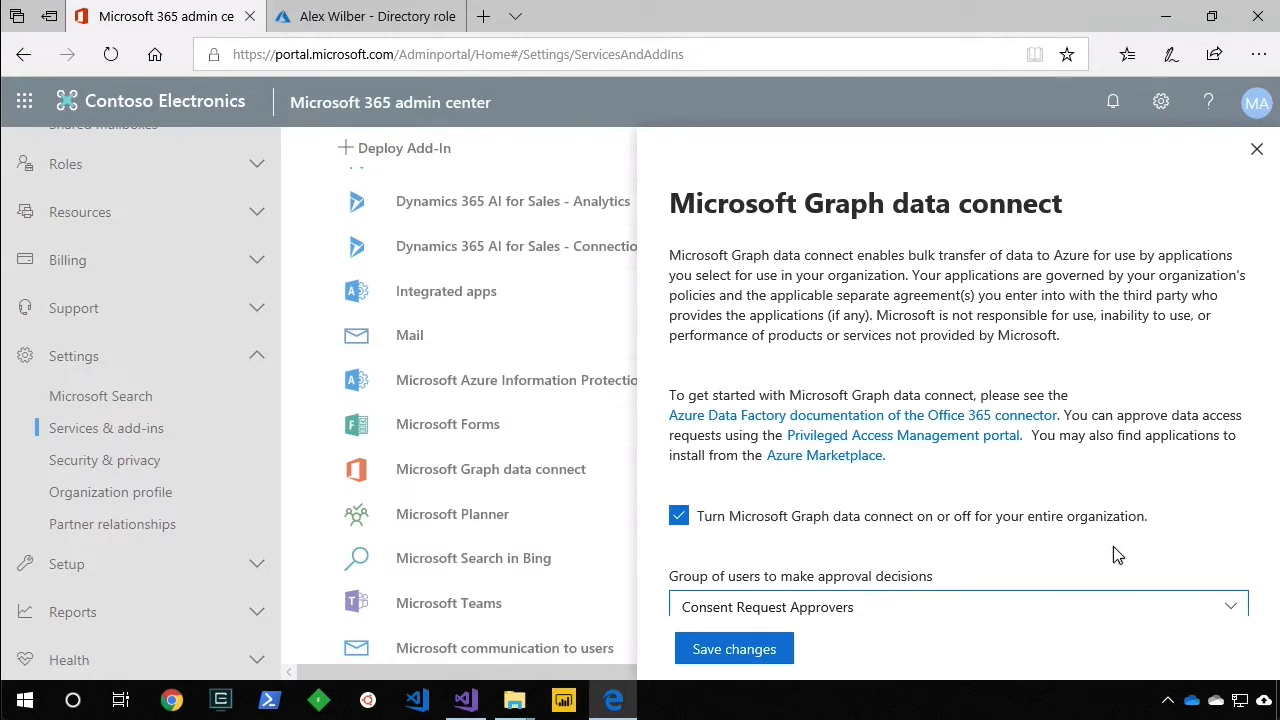
{"action": "left_click", "coordinate": [740, 652]}
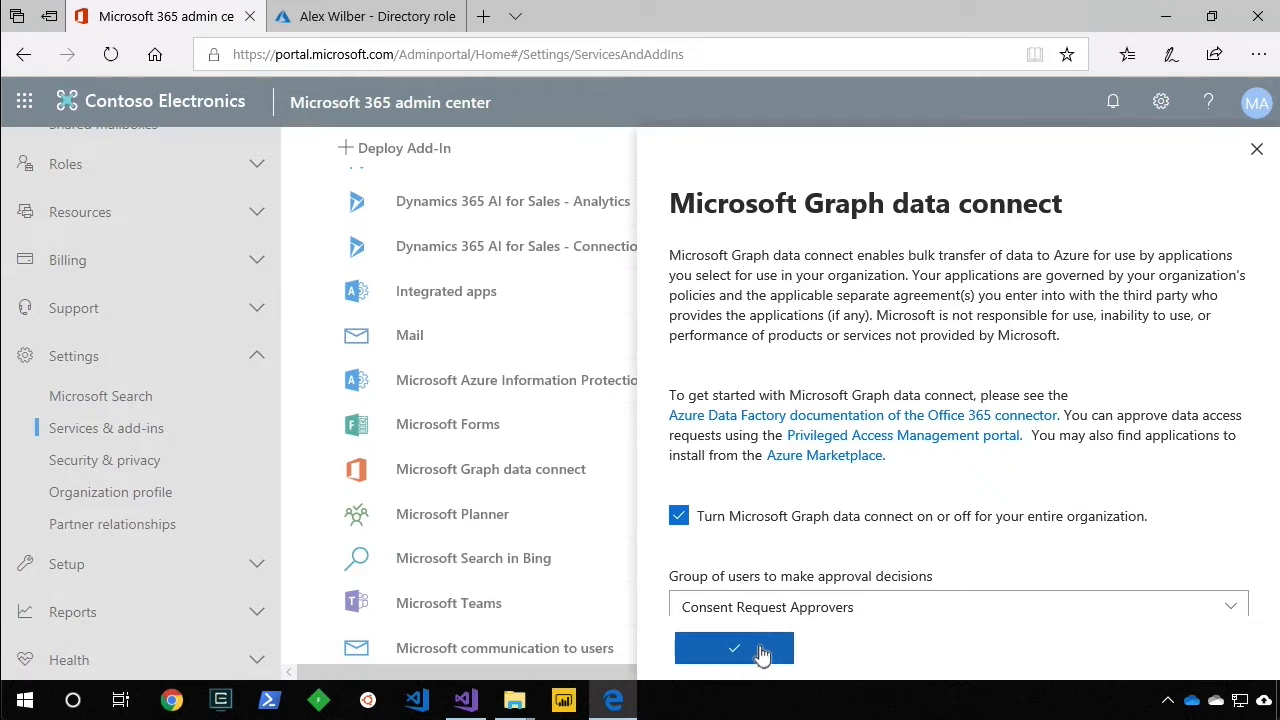
{"action": "left_click", "coordinate": [1256, 147]}
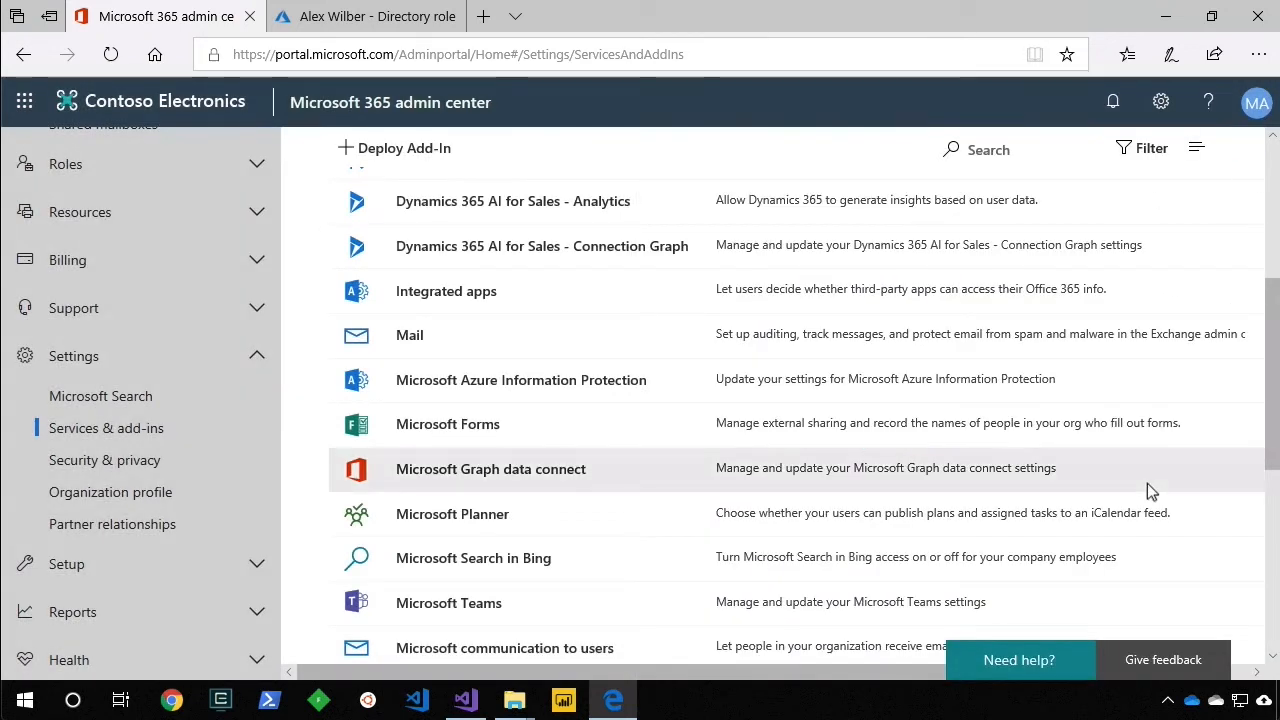
{"action": "left_click", "coordinate": [477, 475]}
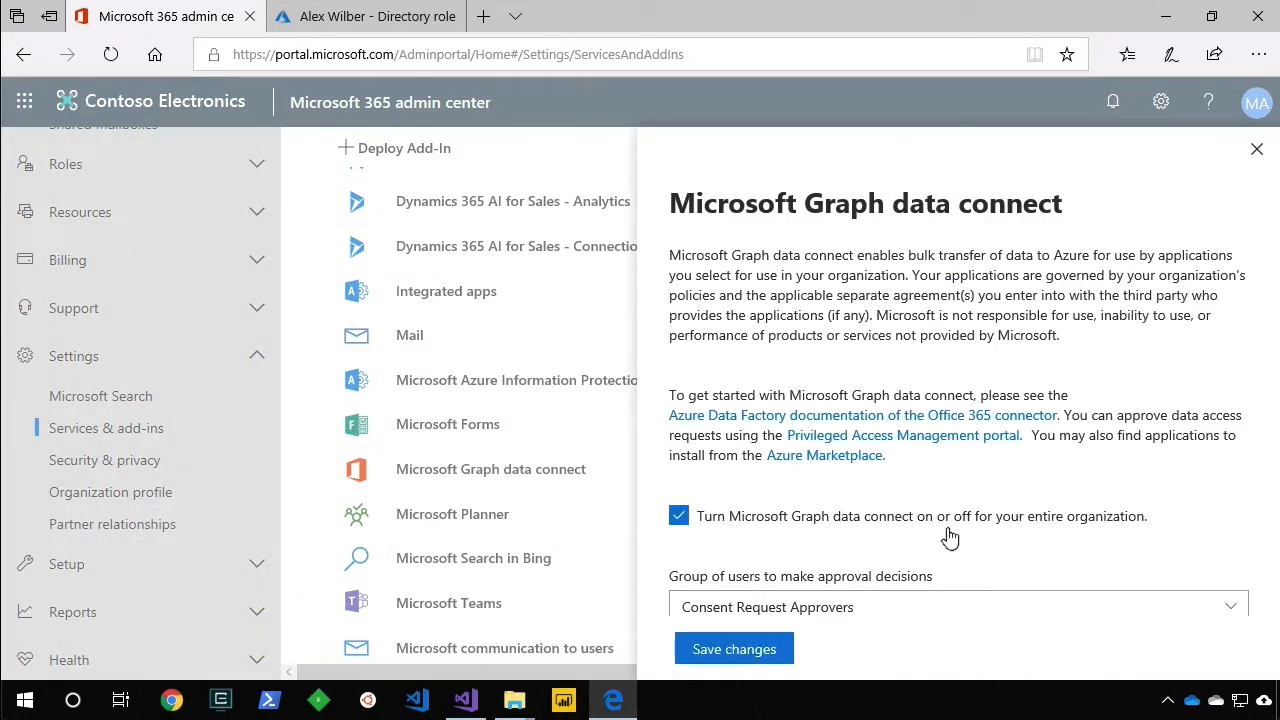
{"action": "left_click", "coordinate": [1257, 149]}
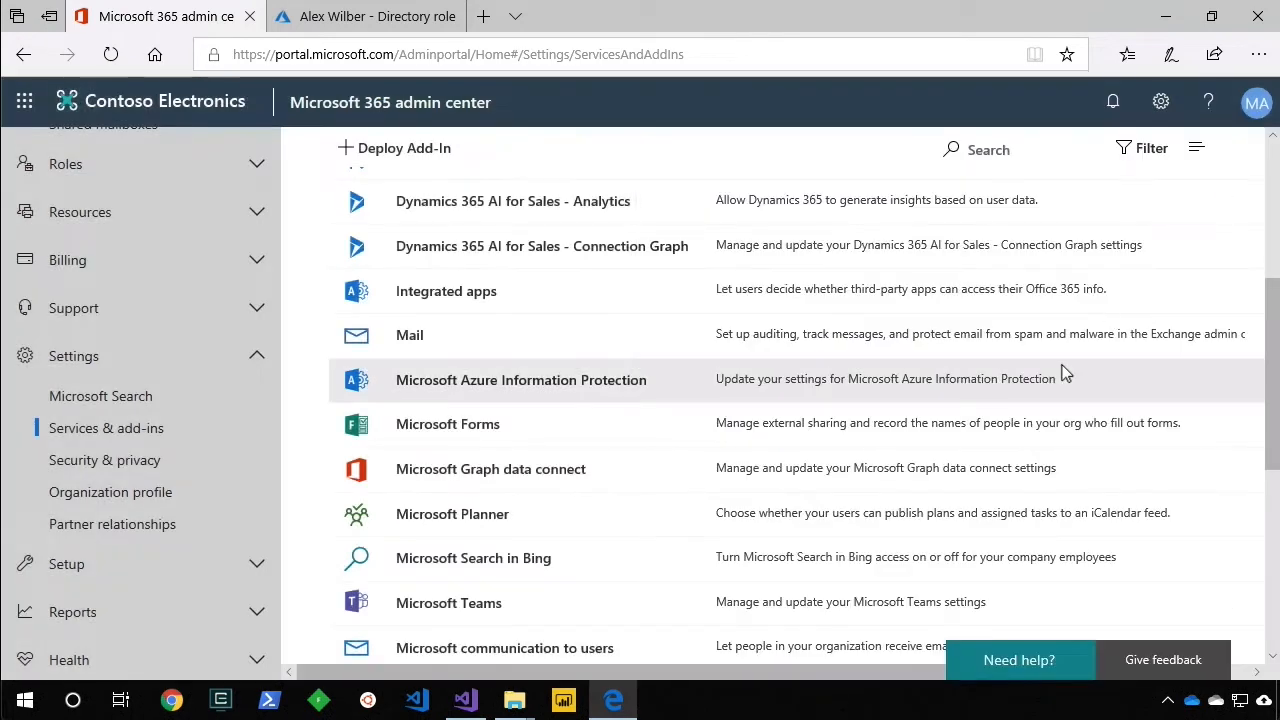
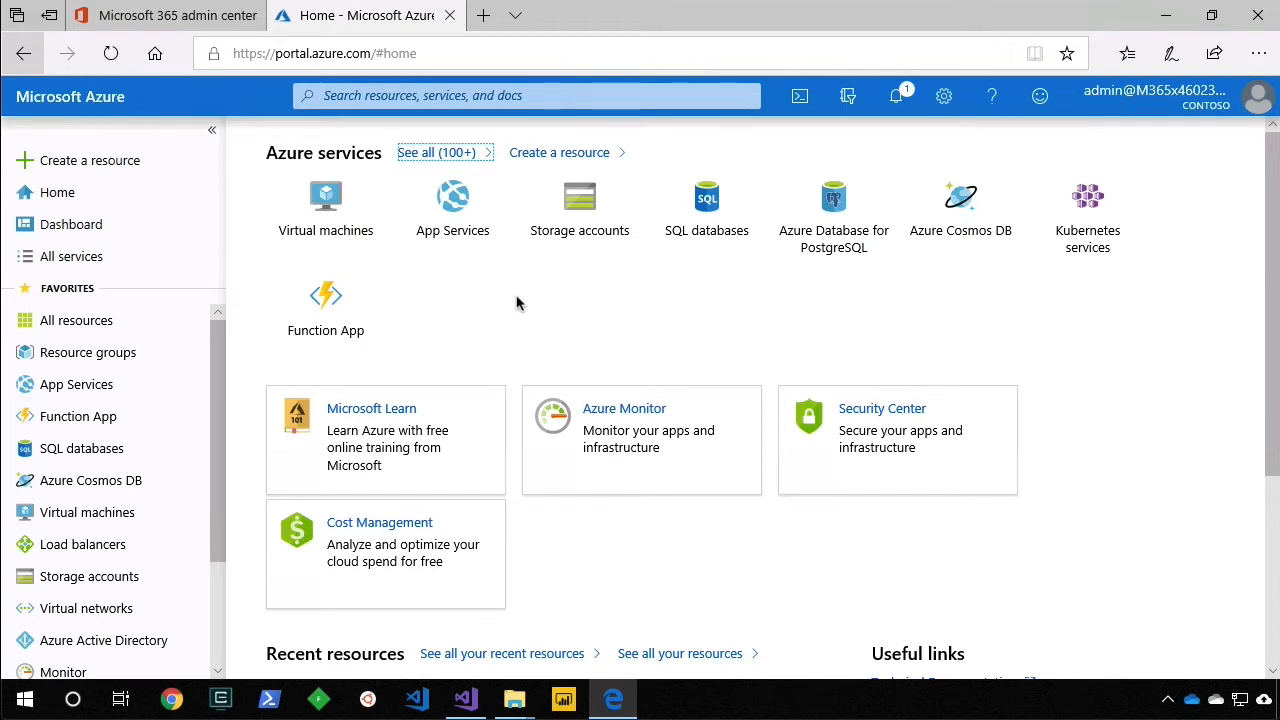
Start a new app registration in Azure Active Directory and name it Microsoft Graph Data Connect Data Transfer
{"action": "left_click", "coordinate": [100, 640]}
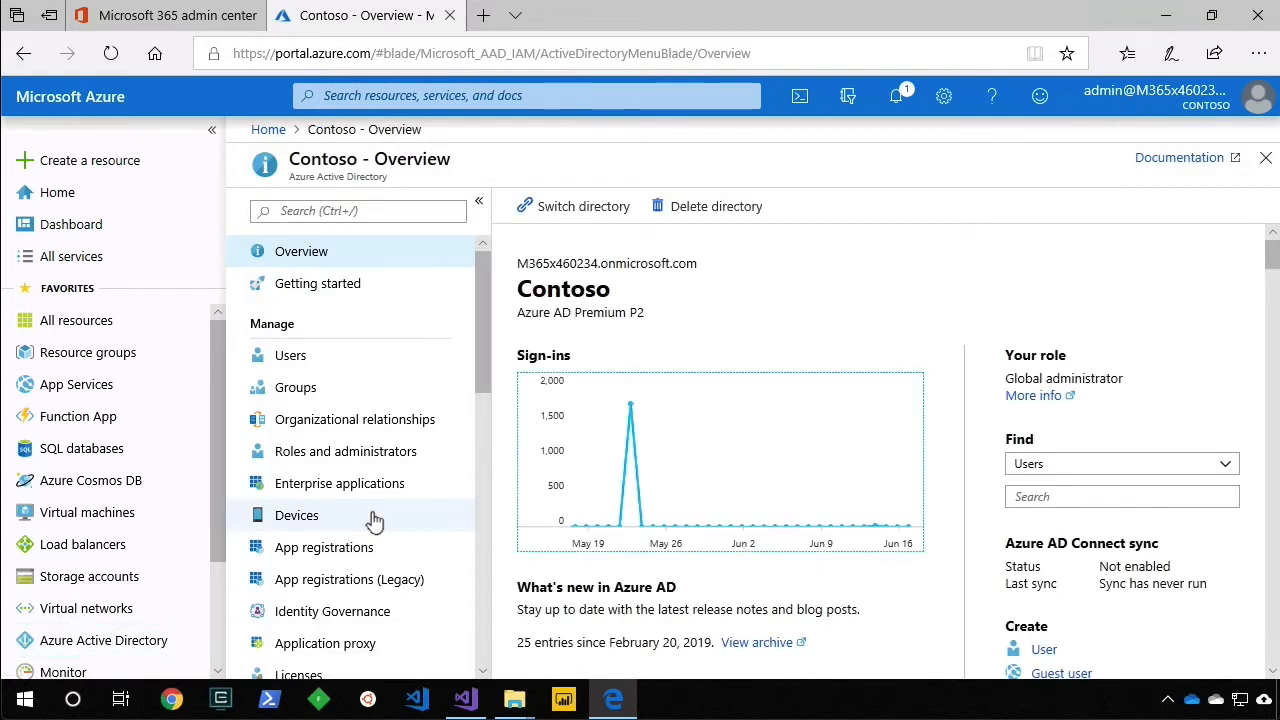
{"action": "left_click", "coordinate": [362, 552]}
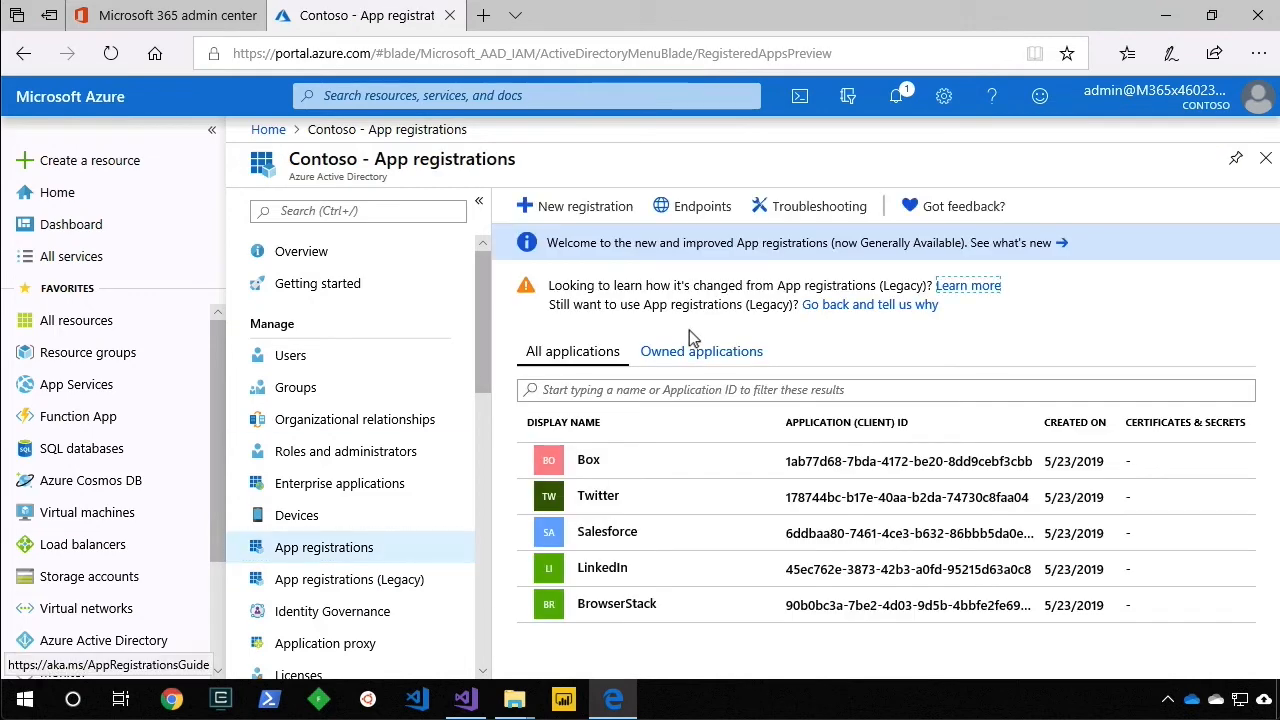
{"action": "left_click", "coordinate": [604, 208]}
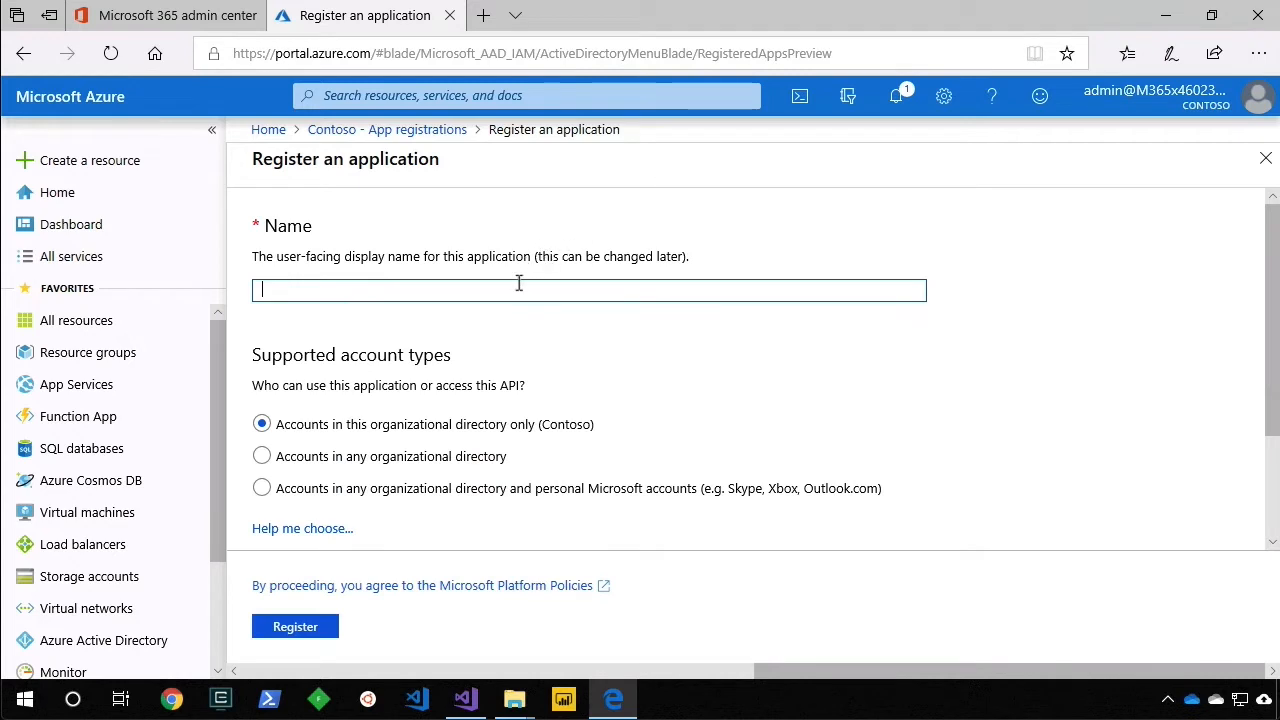
{"action": "type", "text": "Microsoft Graph Data Connect"}
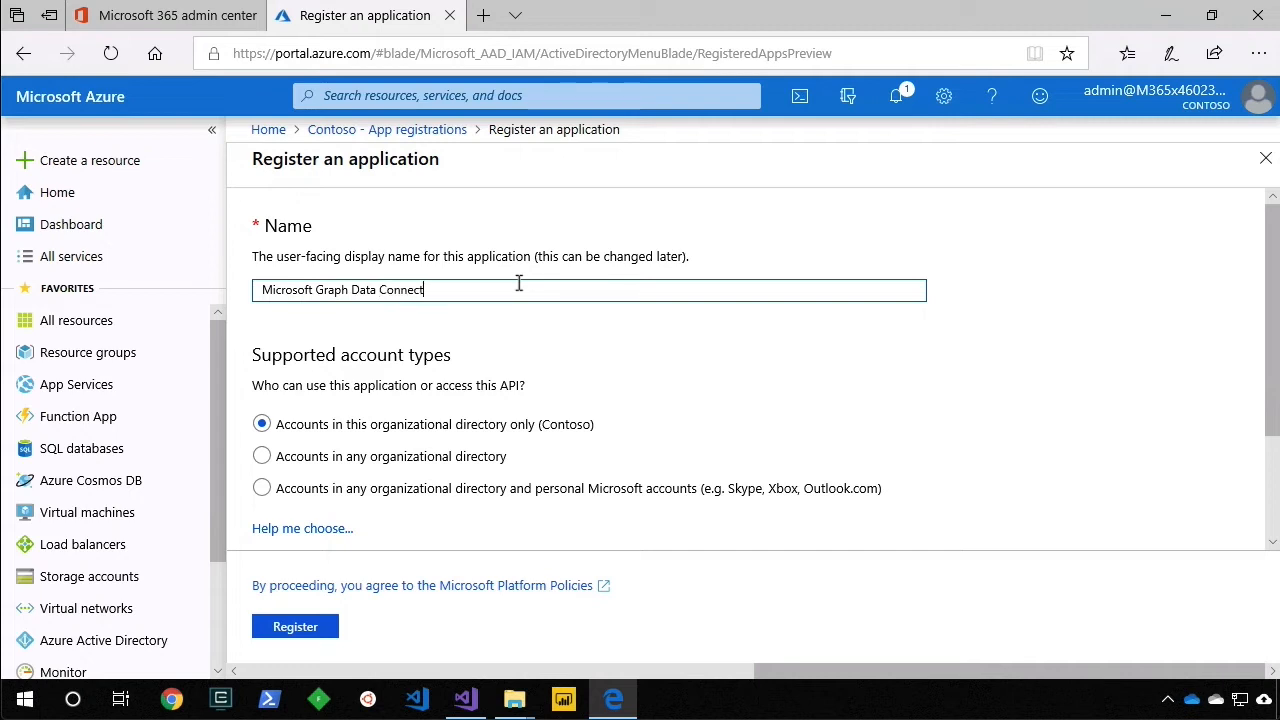
{"action": "type", "text": " Data Transfer"}
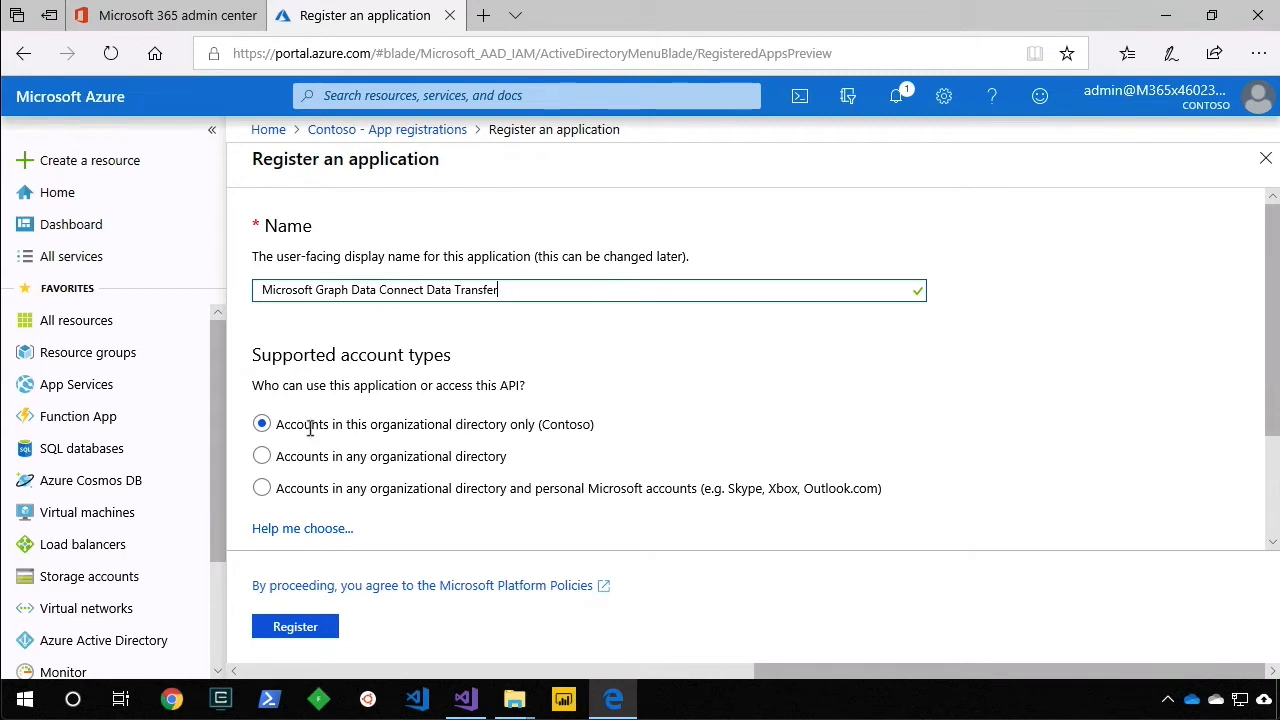
Limit the supported account types to this organizational directory only (Contoso), register the application, and dismiss the notification
{"action": "left_click_drag", "start_coordinate": [305, 426], "coordinate": [597, 425]}
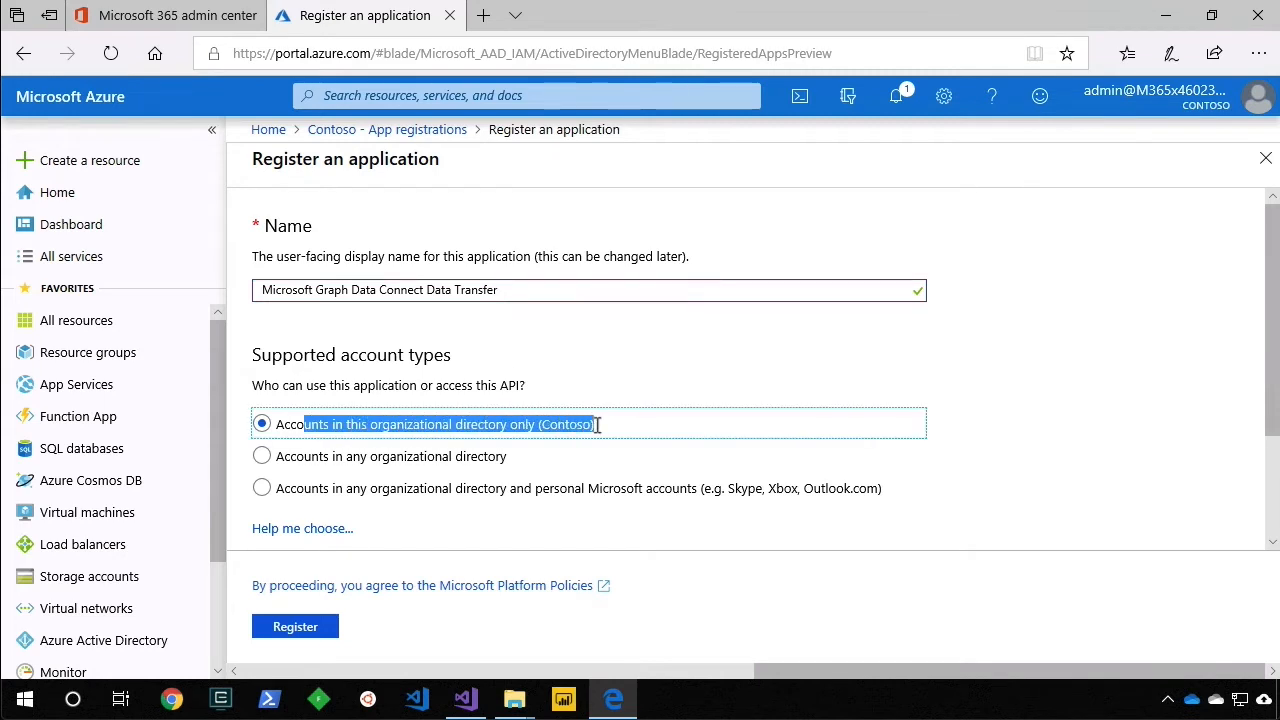
{"action": "left_click", "coordinate": [612, 432]}
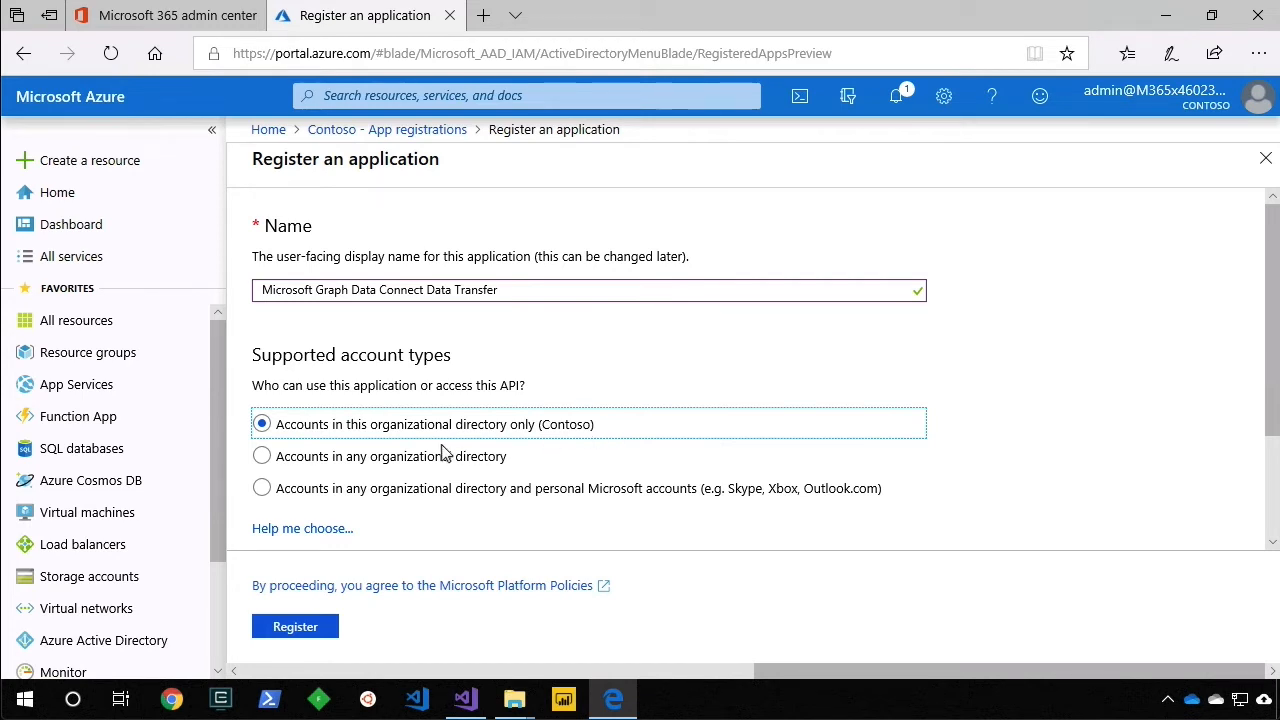
{"action": "left_click_drag", "start_coordinate": [390, 454], "coordinate": [510, 456]}
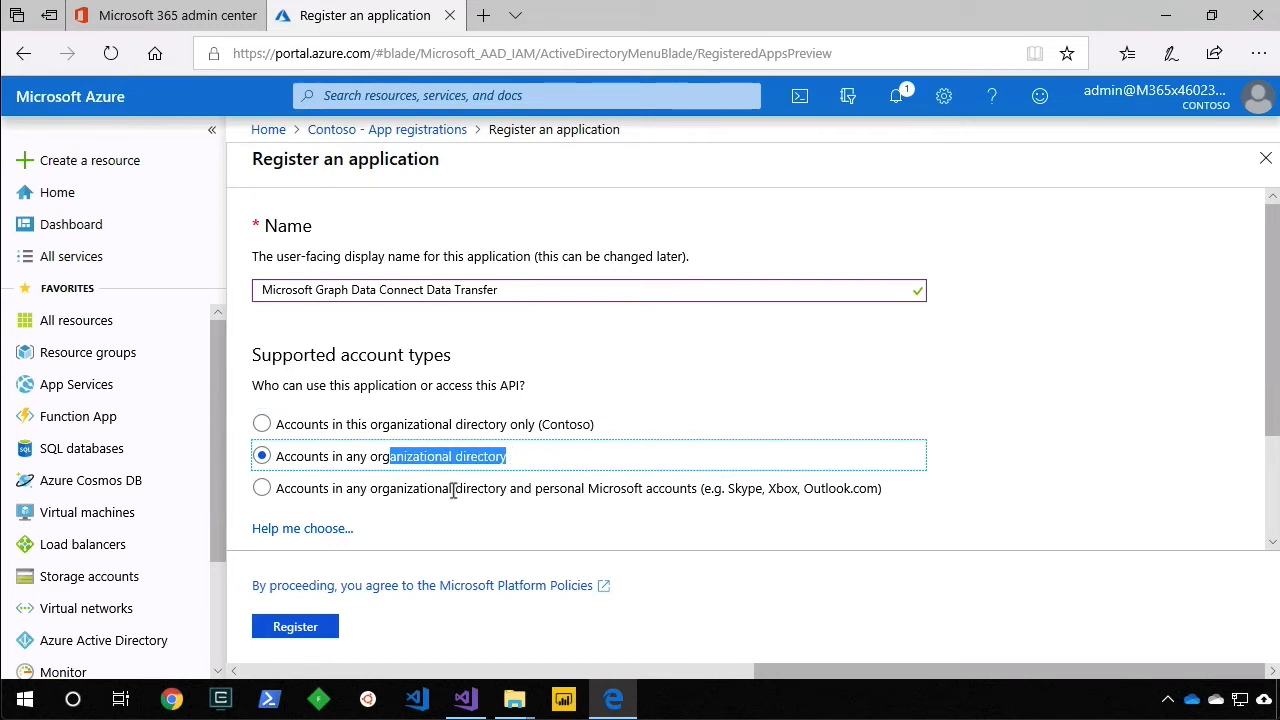
{"action": "left_click_drag", "start_coordinate": [452, 488], "coordinate": [674, 490]}
{"action": "left_click", "coordinate": [507, 420]}
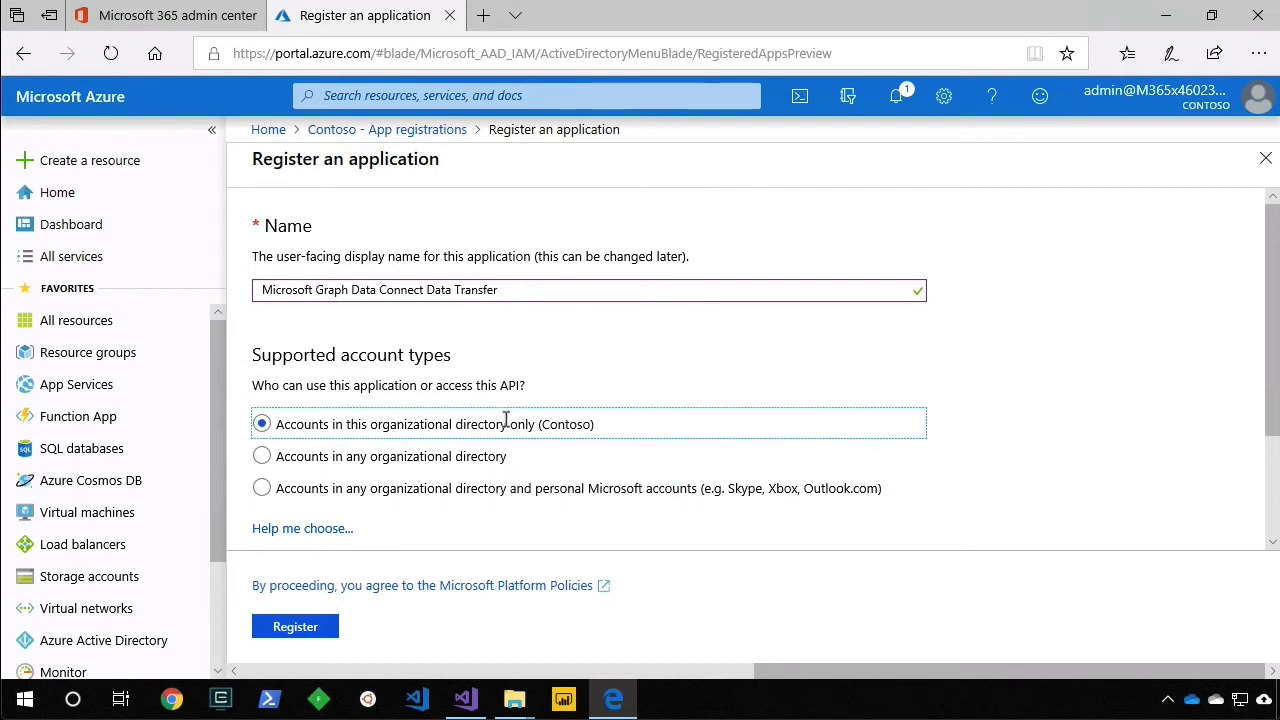
{"action": "left_click", "coordinate": [308, 626]}
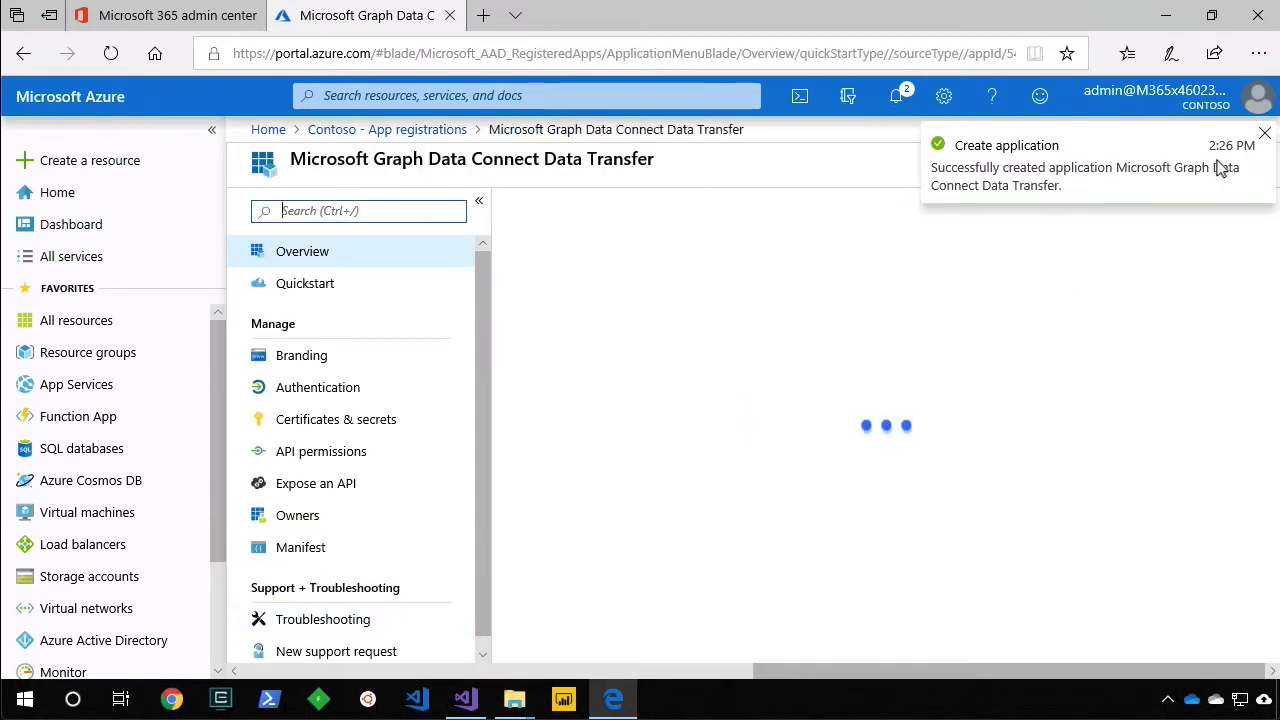
{"action": "left_click", "coordinate": [1265, 134]}
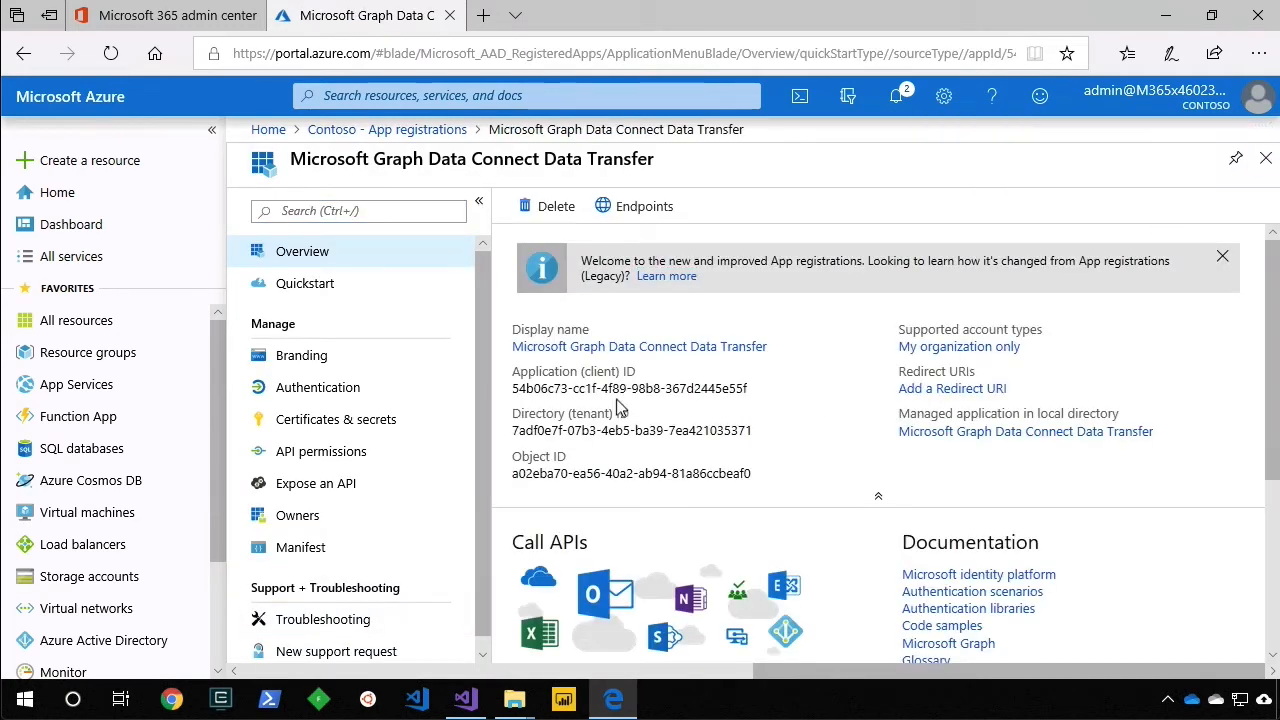
Copy the application (client) ID into a new Notepad document and dock Notepad to the left half of the screen
{"action": "left_click_drag", "start_coordinate": [542, 388], "coordinate": [698, 389]}
{"action": "left_click", "coordinate": [715, 390]}
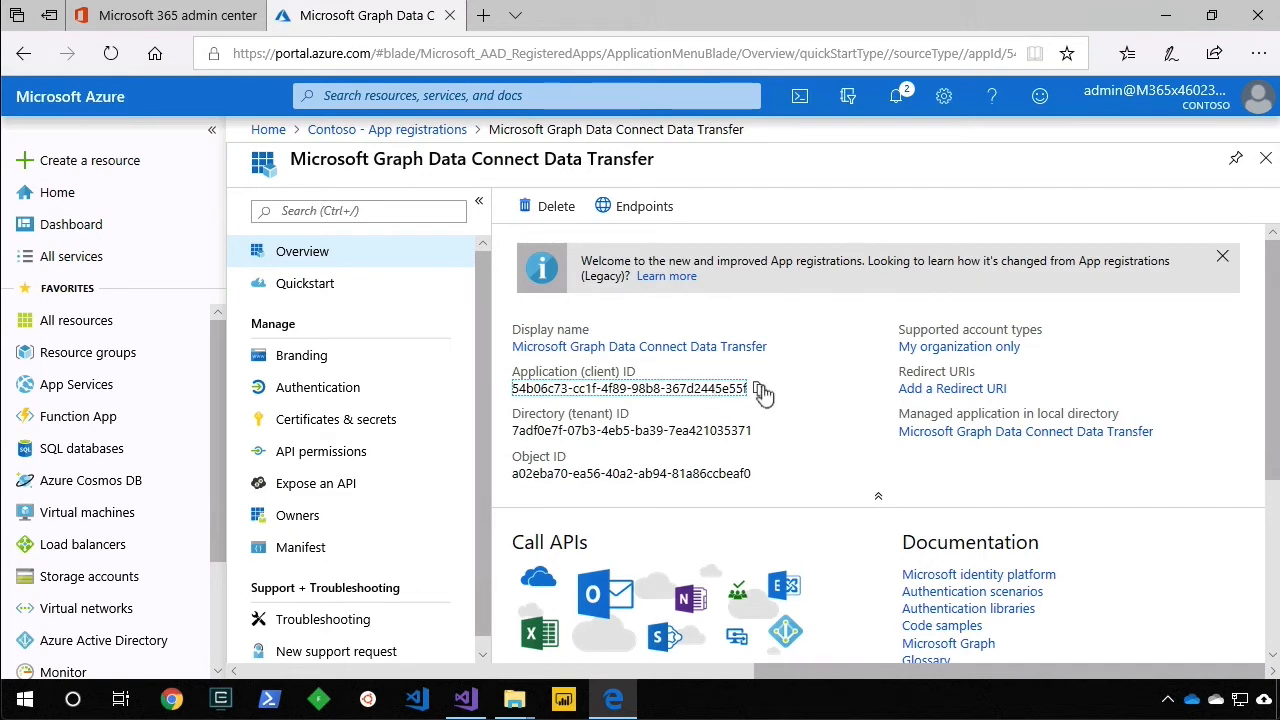
{"action": "left_click", "coordinate": [760, 390]}
{"action": "left_click", "coordinate": [25, 699]}
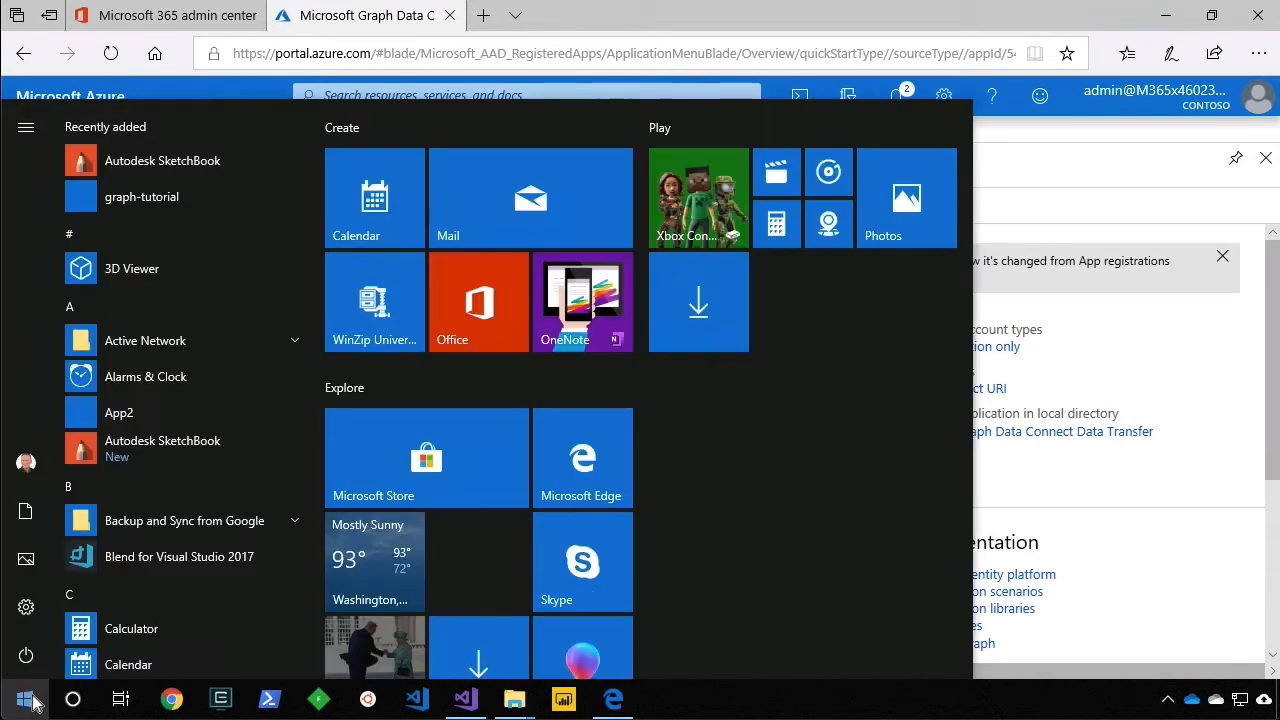
{"action": "type", "text": "note"}
{"action": "key", "text": "Return"}
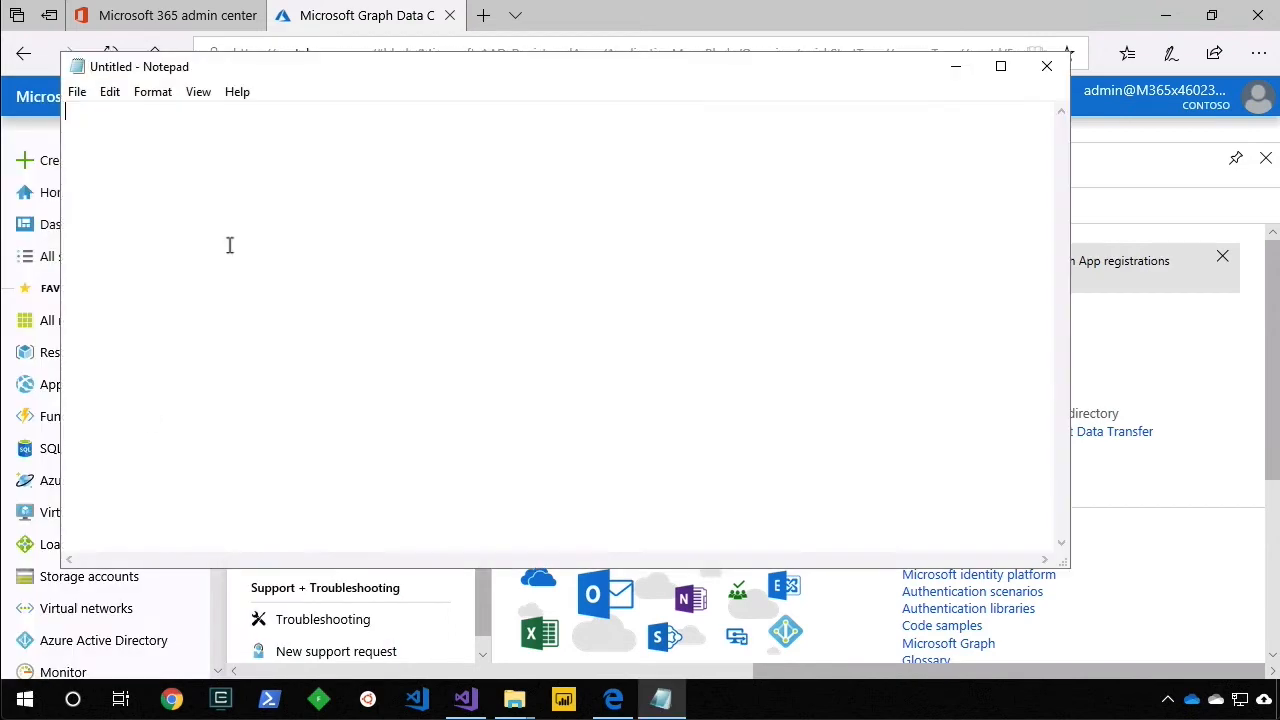
{"action": "key", "text": "ctrl+v"}
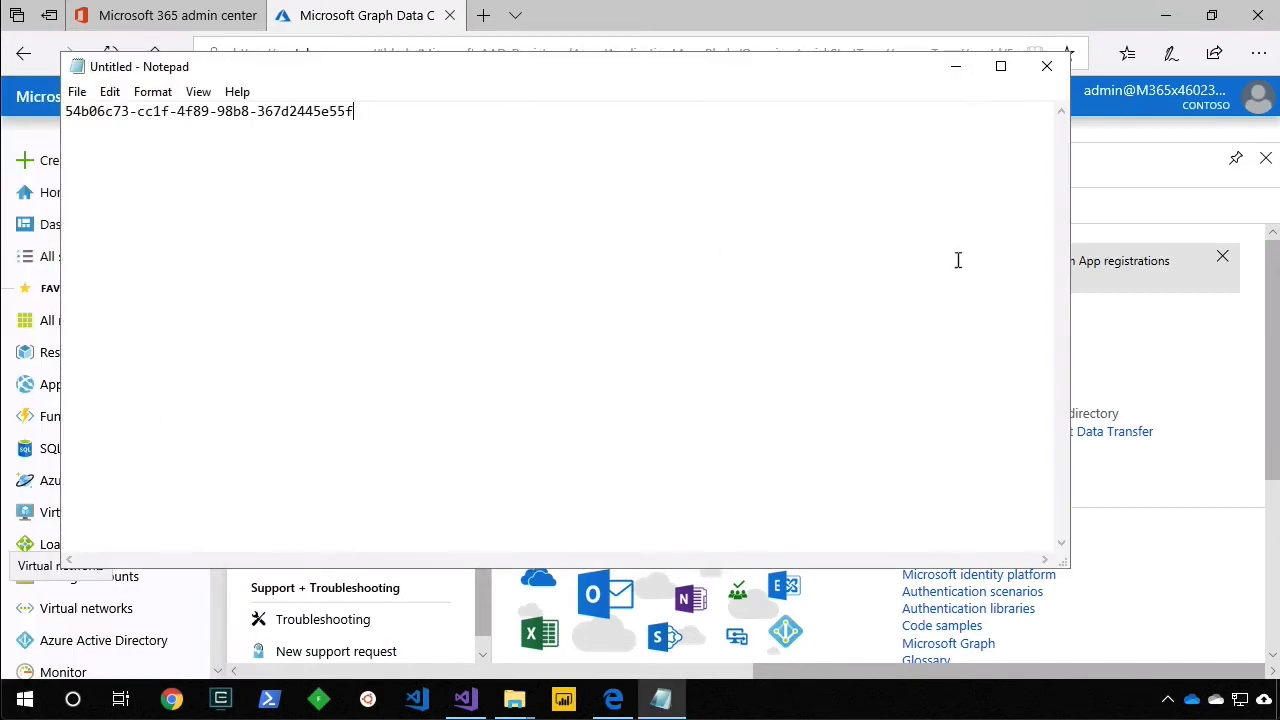
{"action": "key", "text": "super+Left"}
{"action": "left_click", "coordinate": [882, 243]}
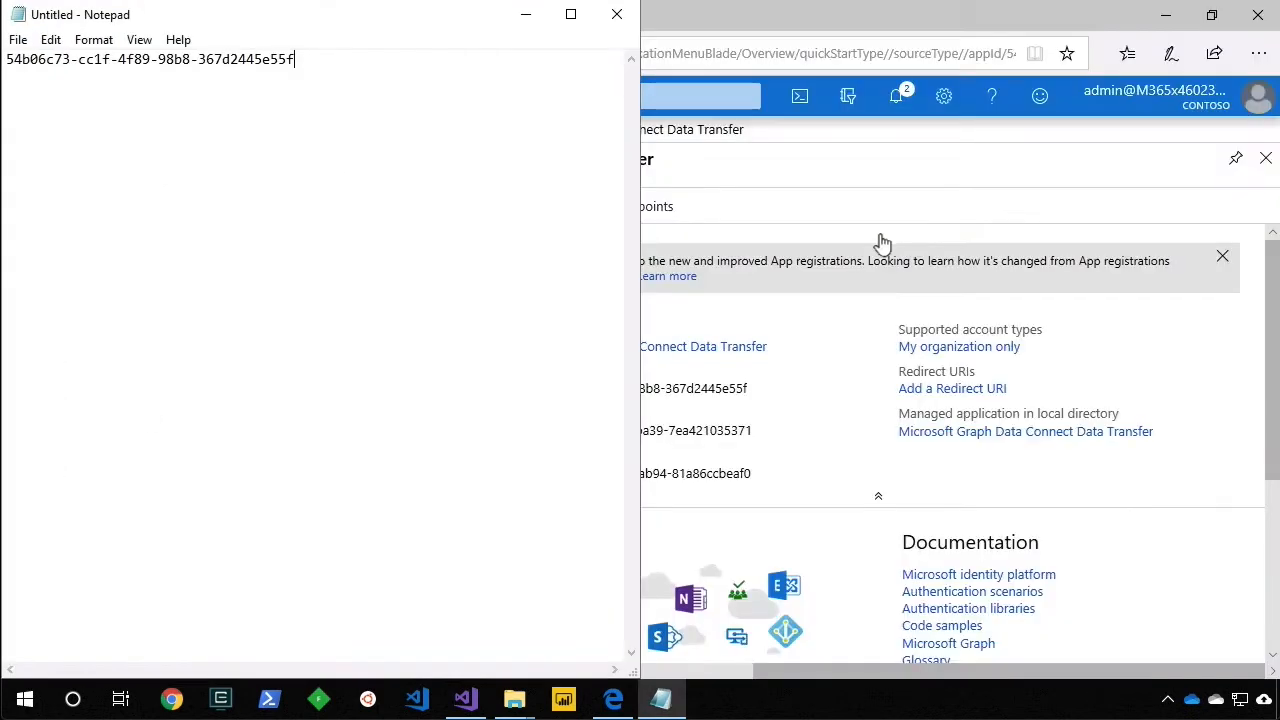
Add the heading "app / client id" above the pasted ID and the heading "directory / tenant id" below it
{"action": "key", "text": "Return"}
{"action": "key", "text": "Up"}
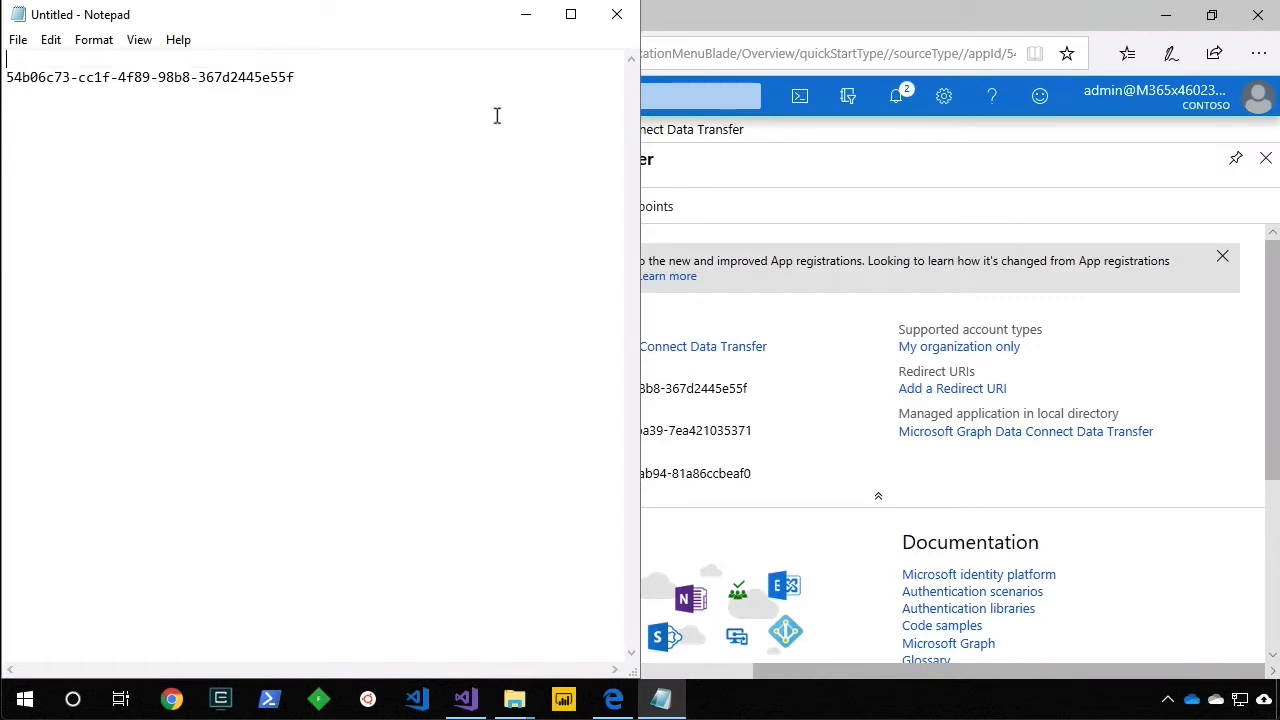
{"action": "type", "text": "app / client id"}
{"action": "key", "text": "Return"}
{"action": "key", "text": "Return"}
{"action": "type", "text": "directoryt / t"}
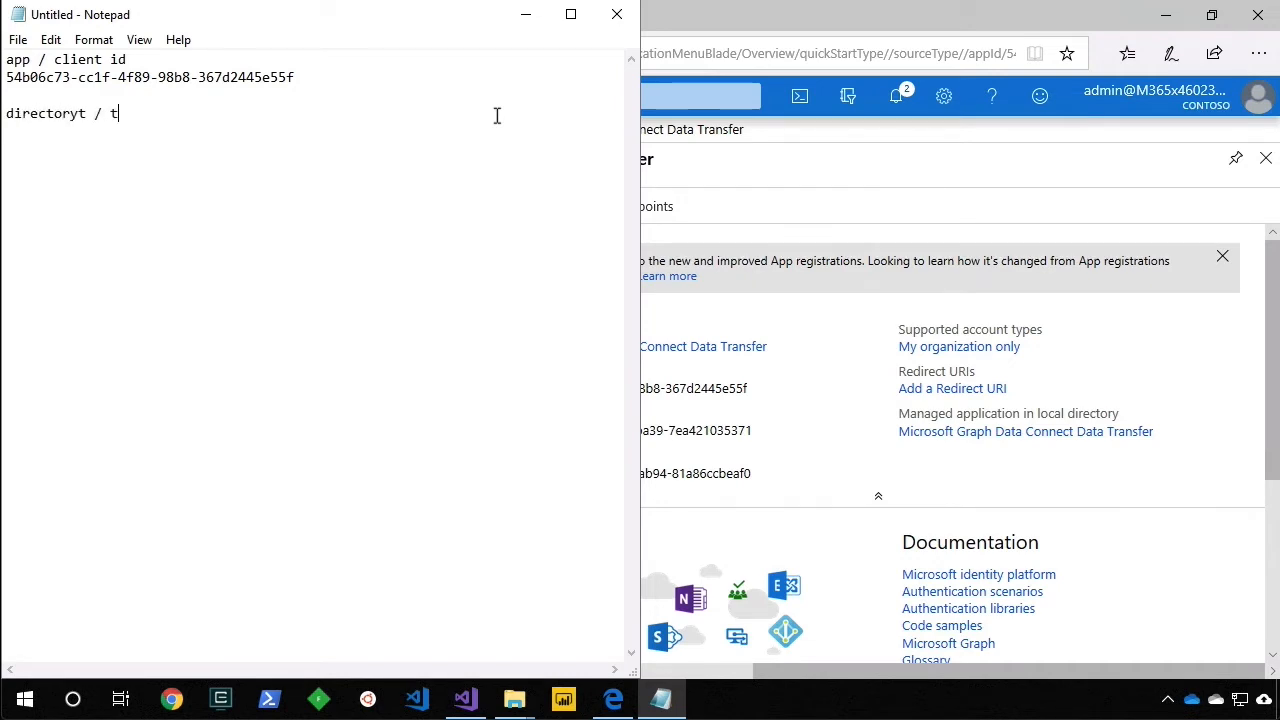
{"action": "type", "text": "enant id"}
{"action": "key", "text": "Return"}
Copy the directory (tenant) ID from the registration's overview in Edge and paste it under its heading in Notepad
{"action": "left_click", "coordinate": [931, 197]}
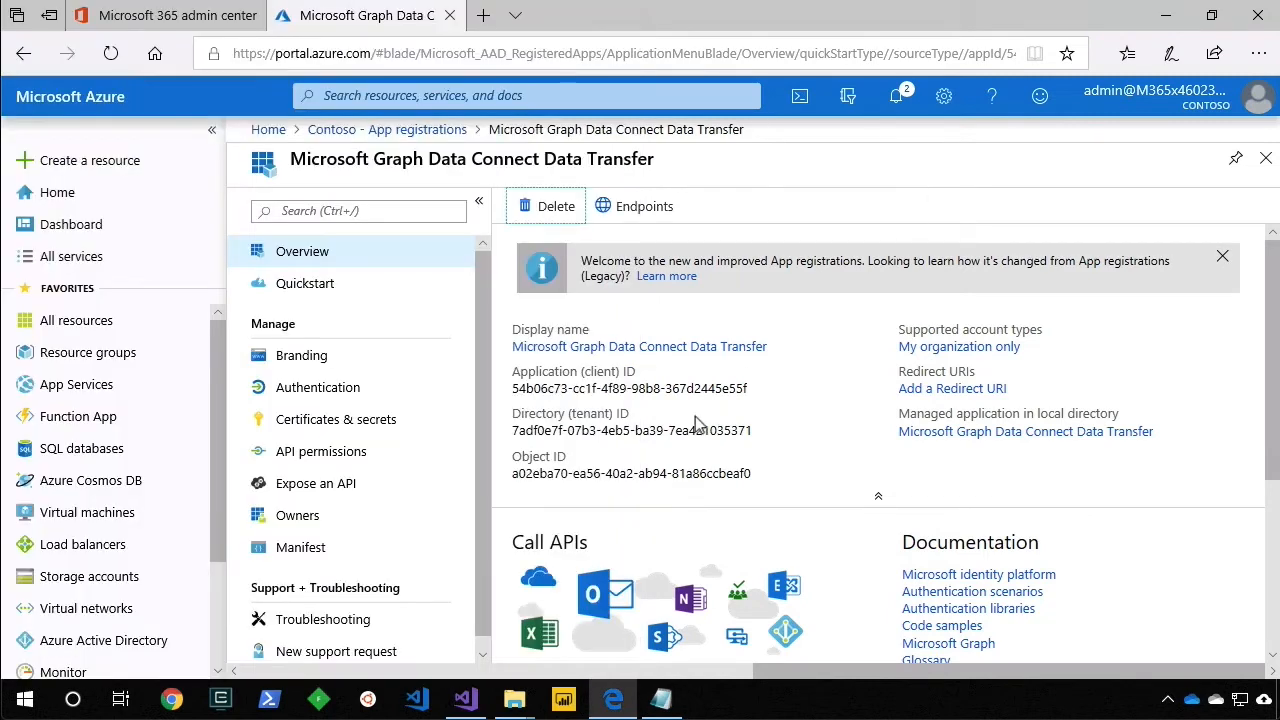
{"action": "left_click", "coordinate": [766, 432]}
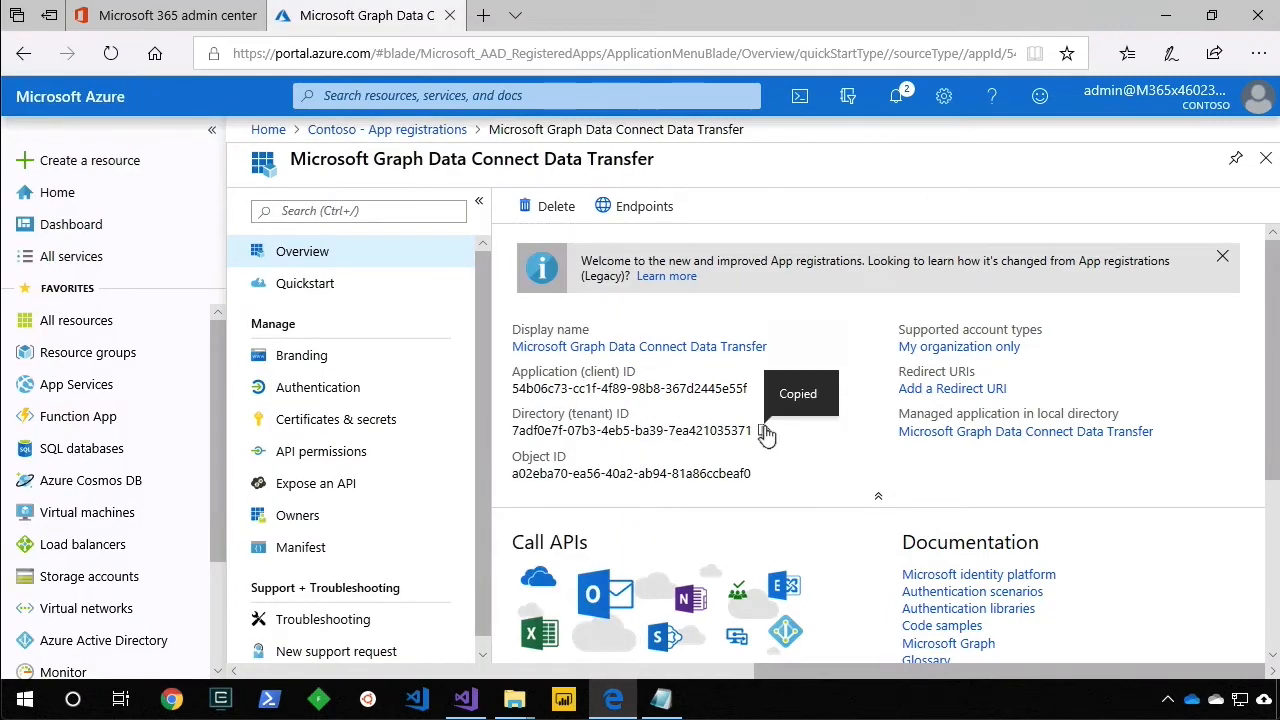
{"action": "key", "text": "alt+Tab"}
{"action": "key", "text": "ctrl+v"}
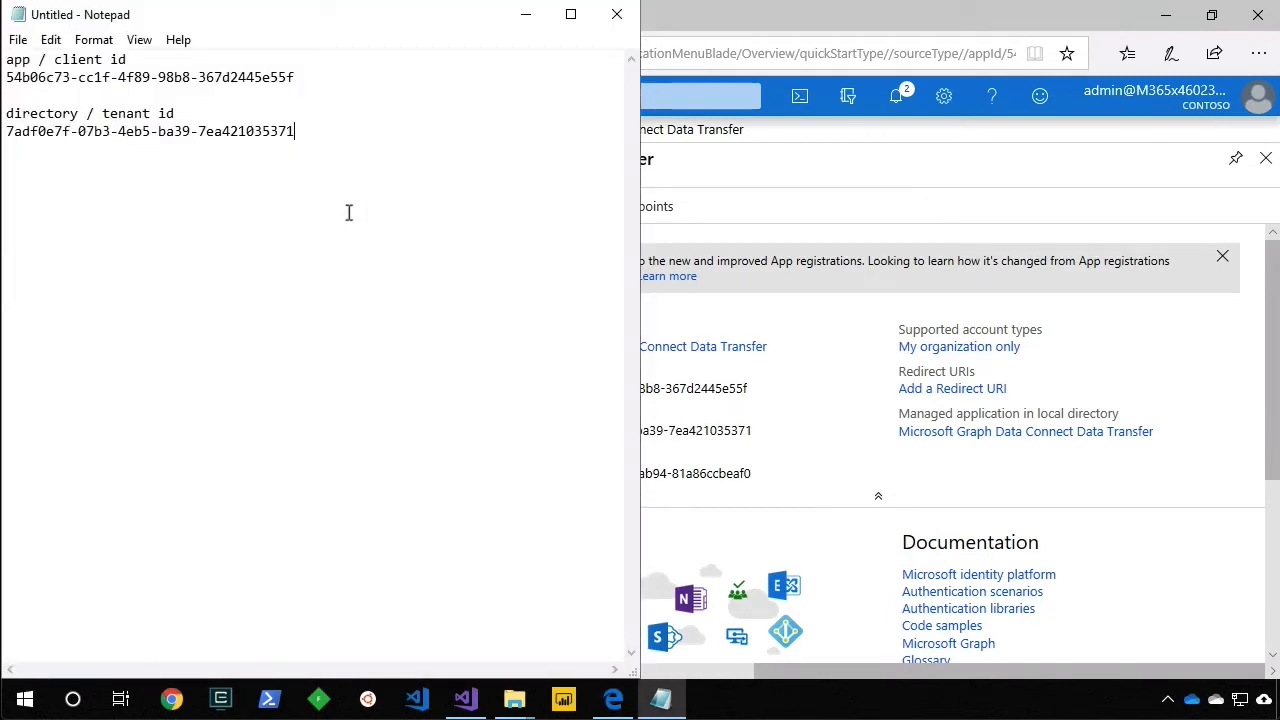
Return to the app registration in Edge and add a client secret described as 1yr that expires in 1 year
{"action": "left_click", "coordinate": [900, 148]}
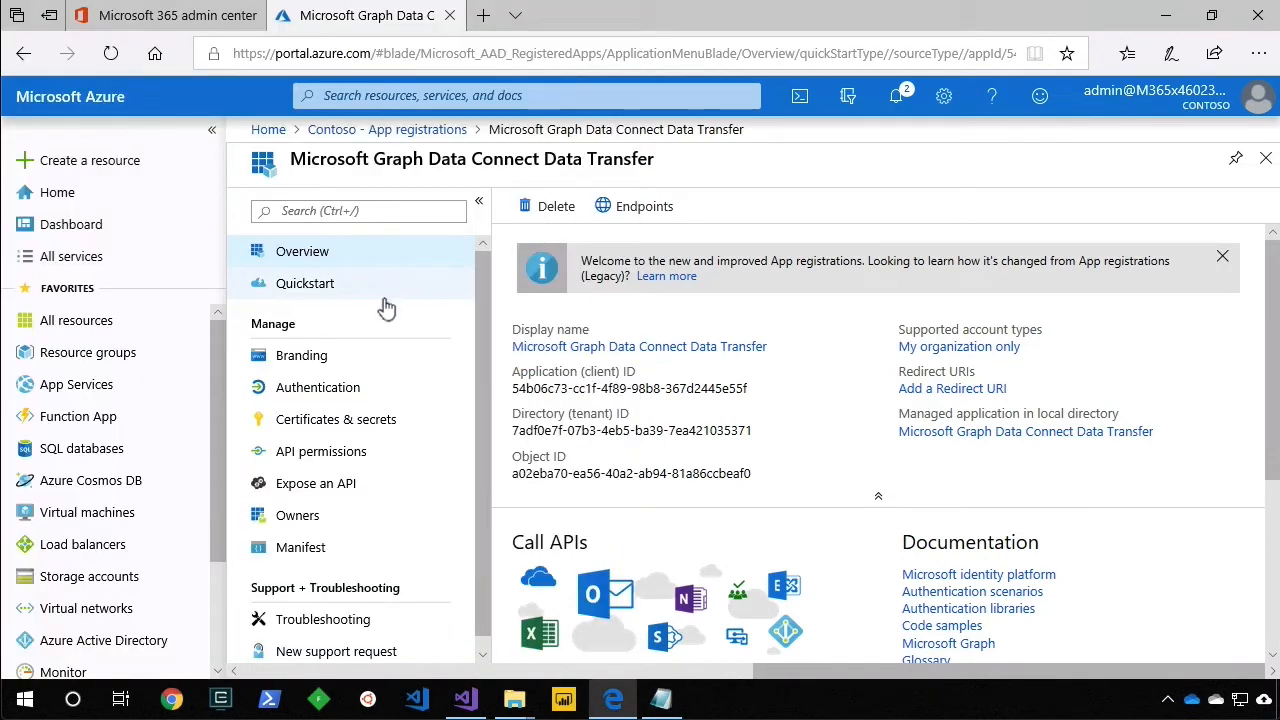
{"action": "left_click", "coordinate": [327, 422]}
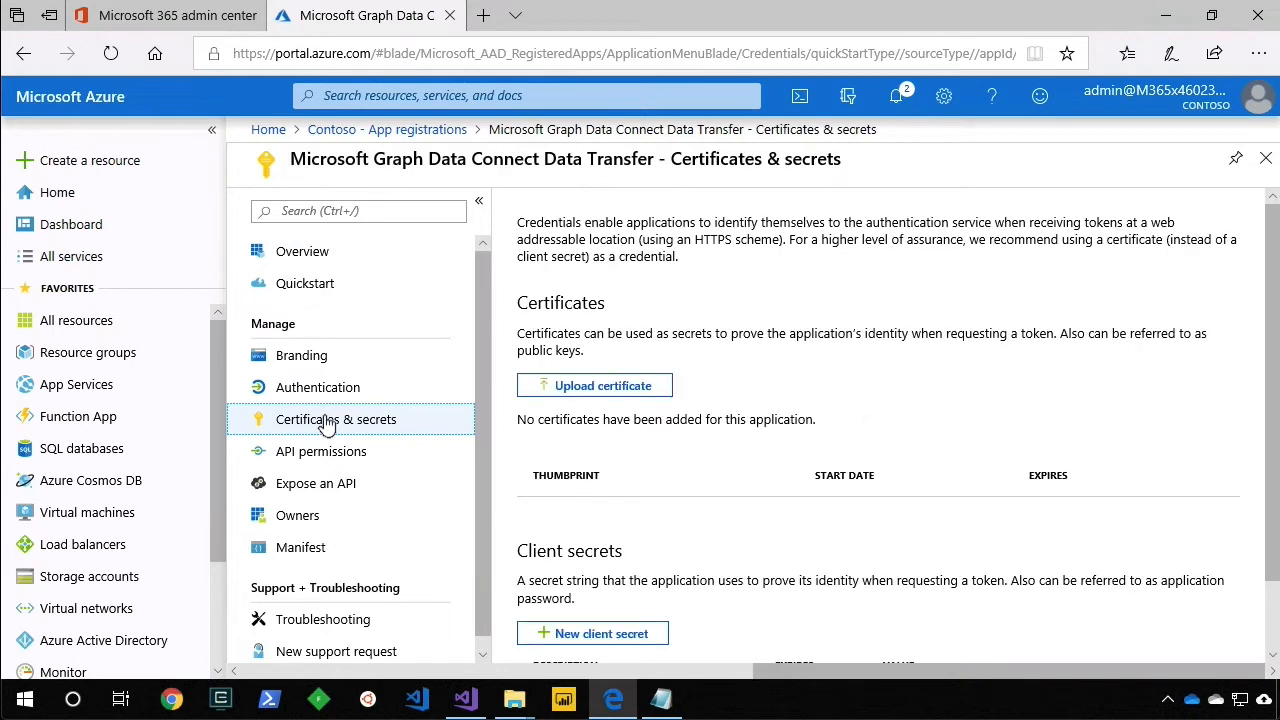
{"action": "left_click", "coordinate": [613, 636]}
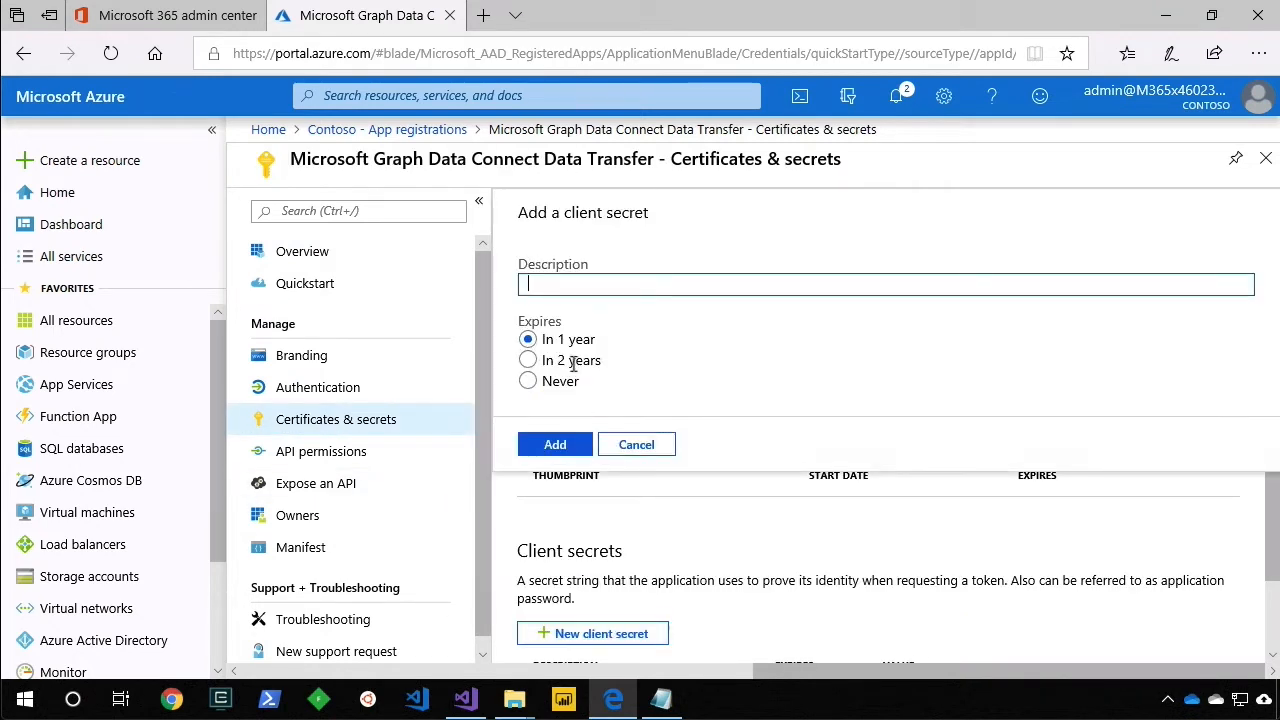
{"action": "type", "text": "1yr"}
{"action": "left_click", "coordinate": [555, 444]}
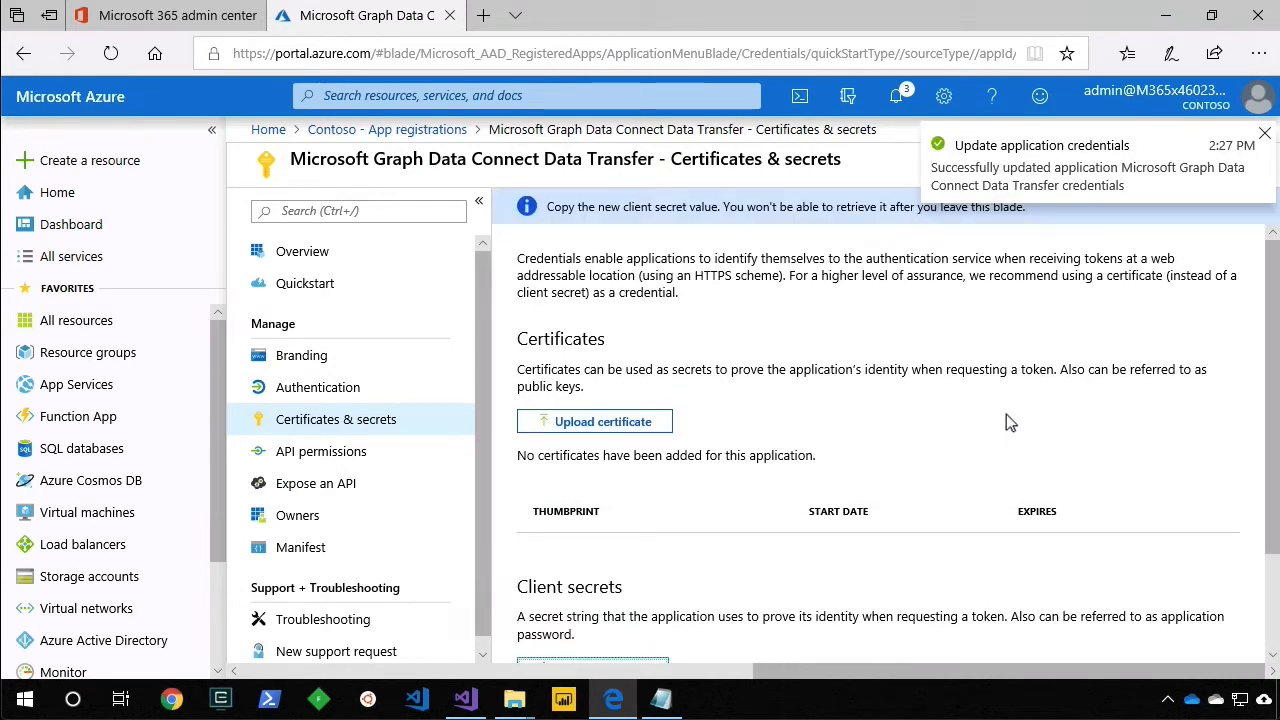
Copy the new client secret value and paste it into the Notepad notes under the heading "app secret"
{"action": "left_click_drag", "start_coordinate": [1267, 342], "coordinate": [1269, 450]}
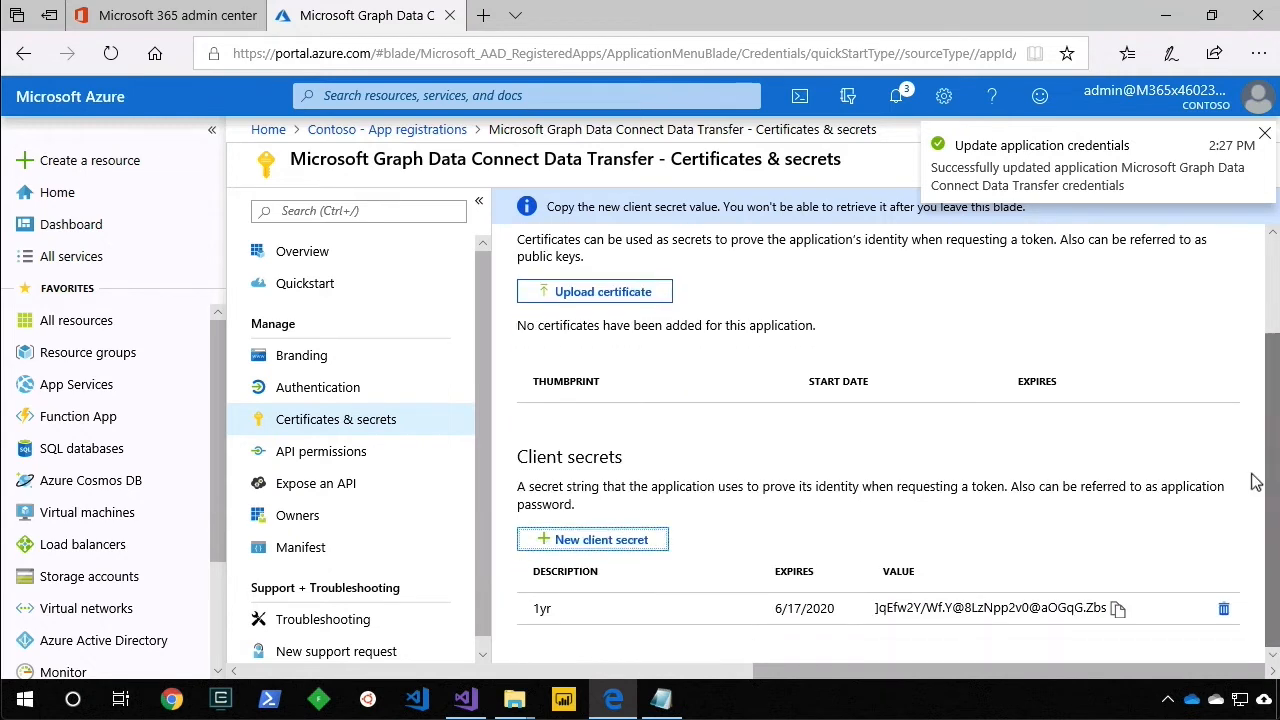
{"action": "left_click", "coordinate": [1117, 608]}
{"action": "key", "text": "alt+Tab"}
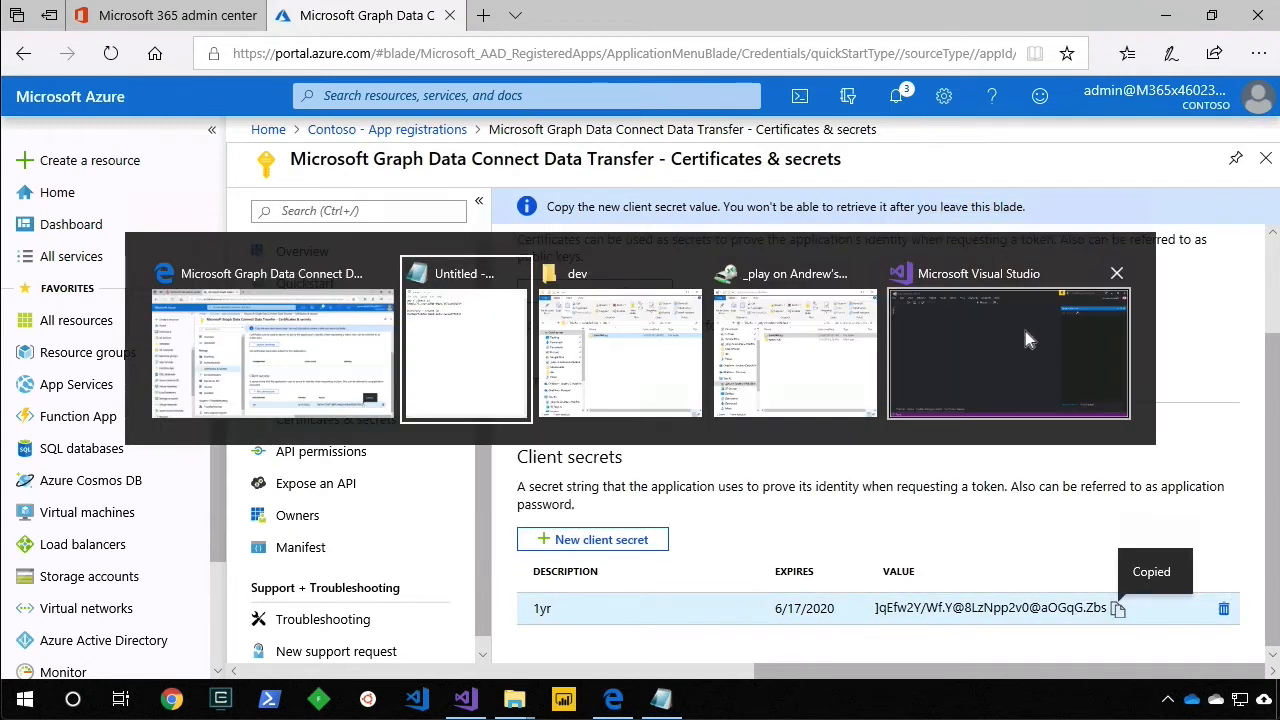
{"action": "key", "text": "Return"}
{"action": "key", "text": "Return"}
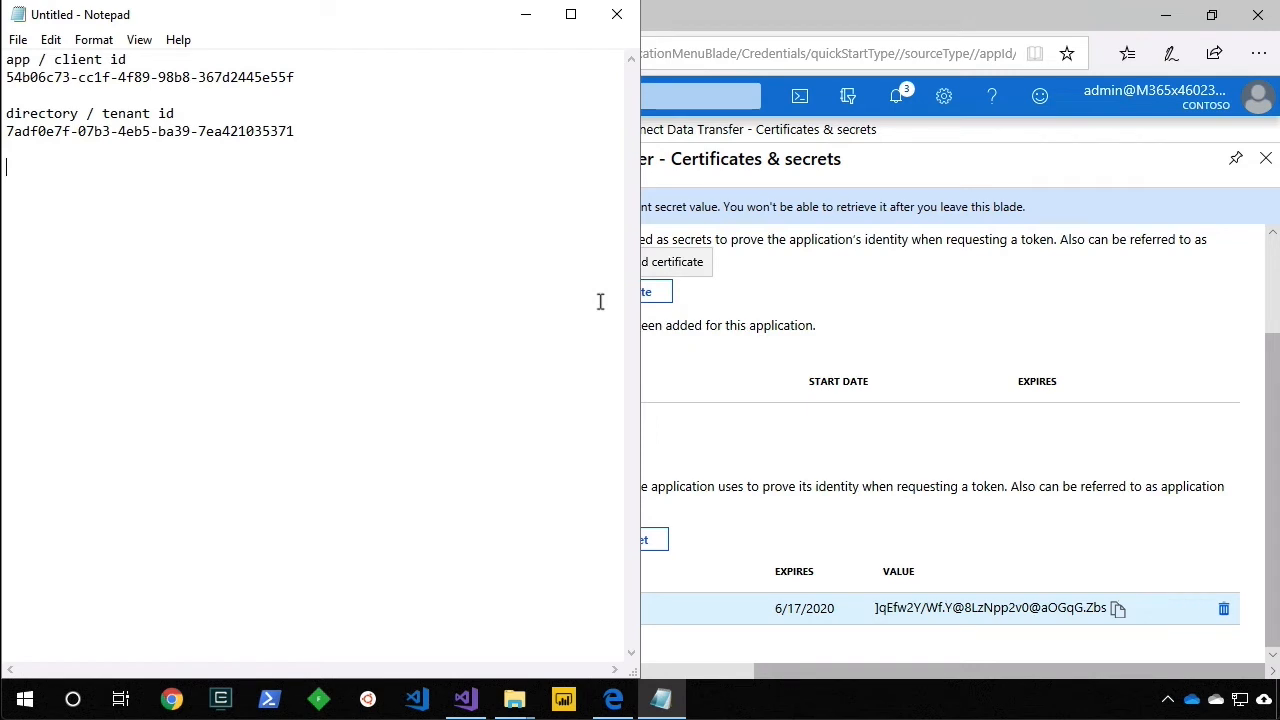
{"action": "type", "text": "app secret"}
{"action": "key", "text": "ctrl+v"}
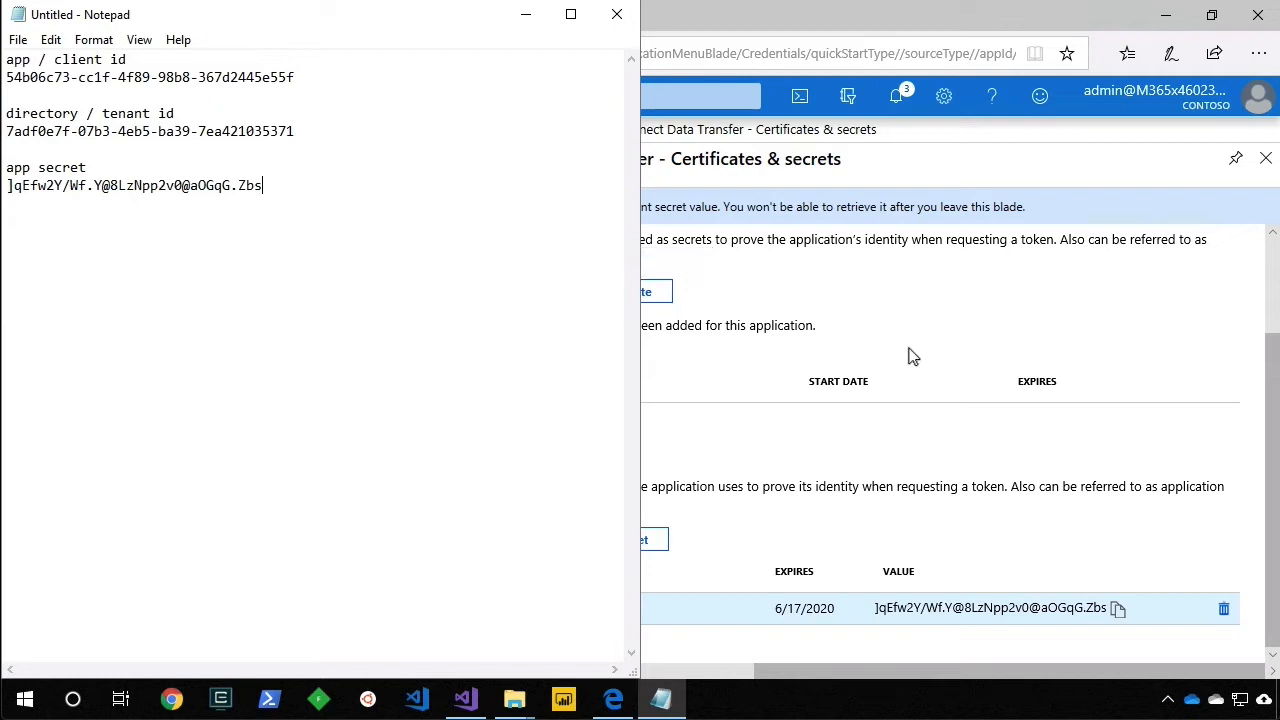
Switch back to Edge and add the chosen colleague as an owner of the Microsoft Graph Data Connect Data Transfer app registration
{"action": "left_click", "coordinate": [866, 323]}
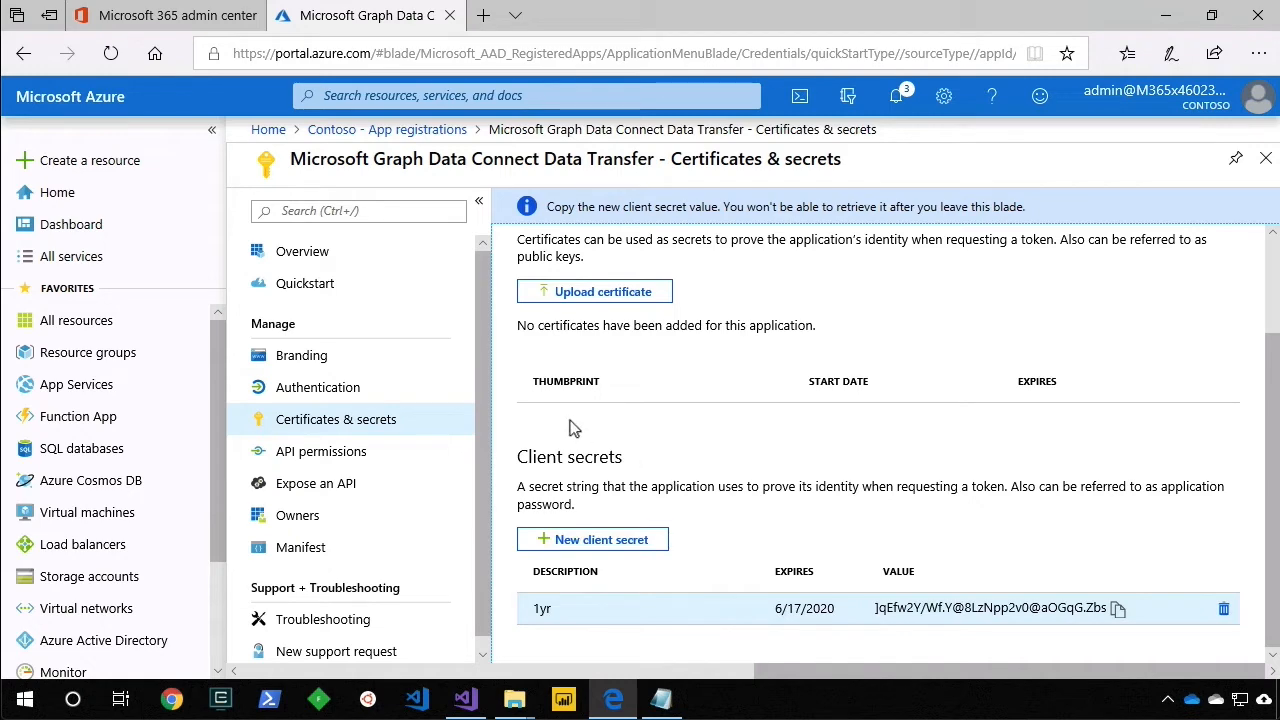
{"action": "left_click", "coordinate": [319, 519]}
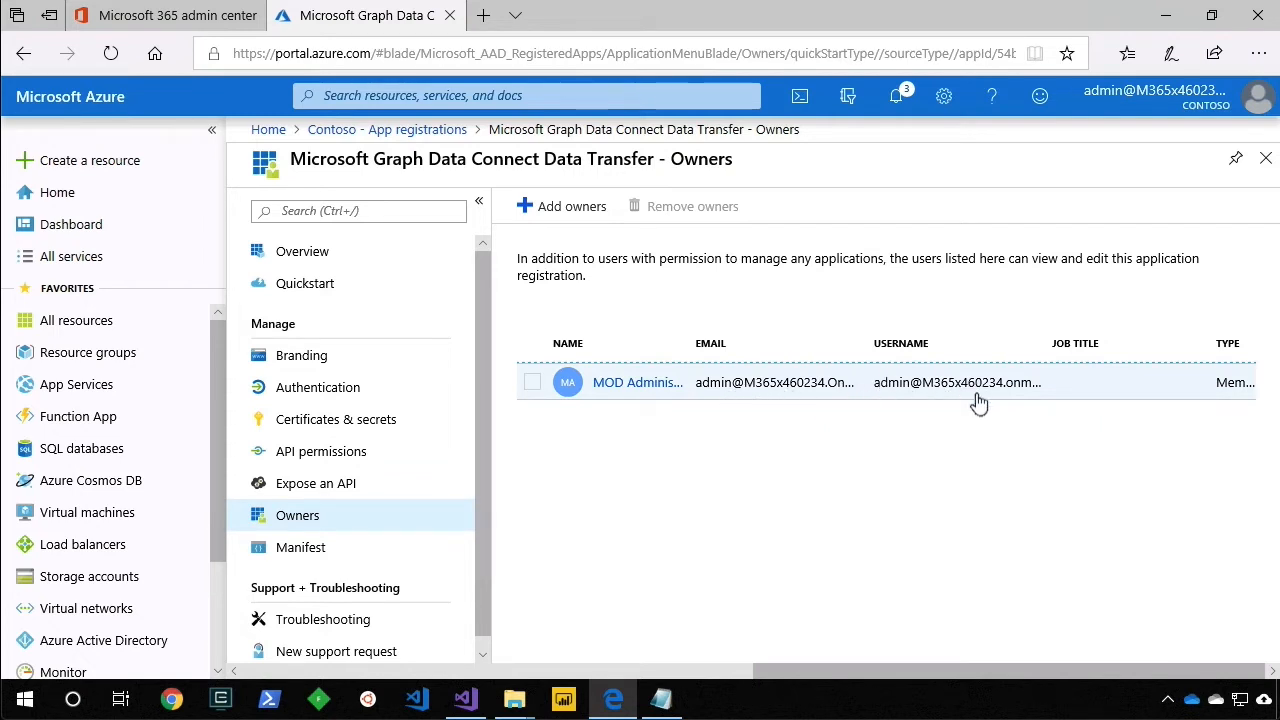
{"action": "left_click", "coordinate": [581, 212]}
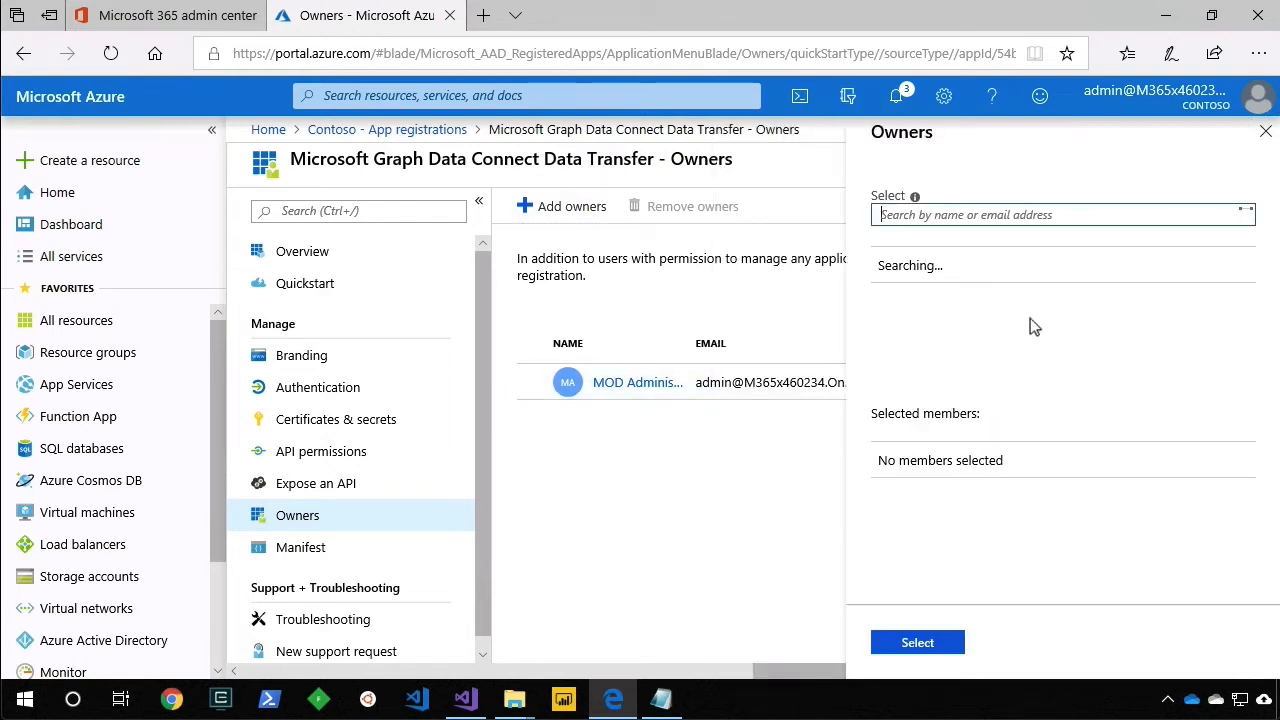
{"action": "left_click", "coordinate": [1266, 131]}
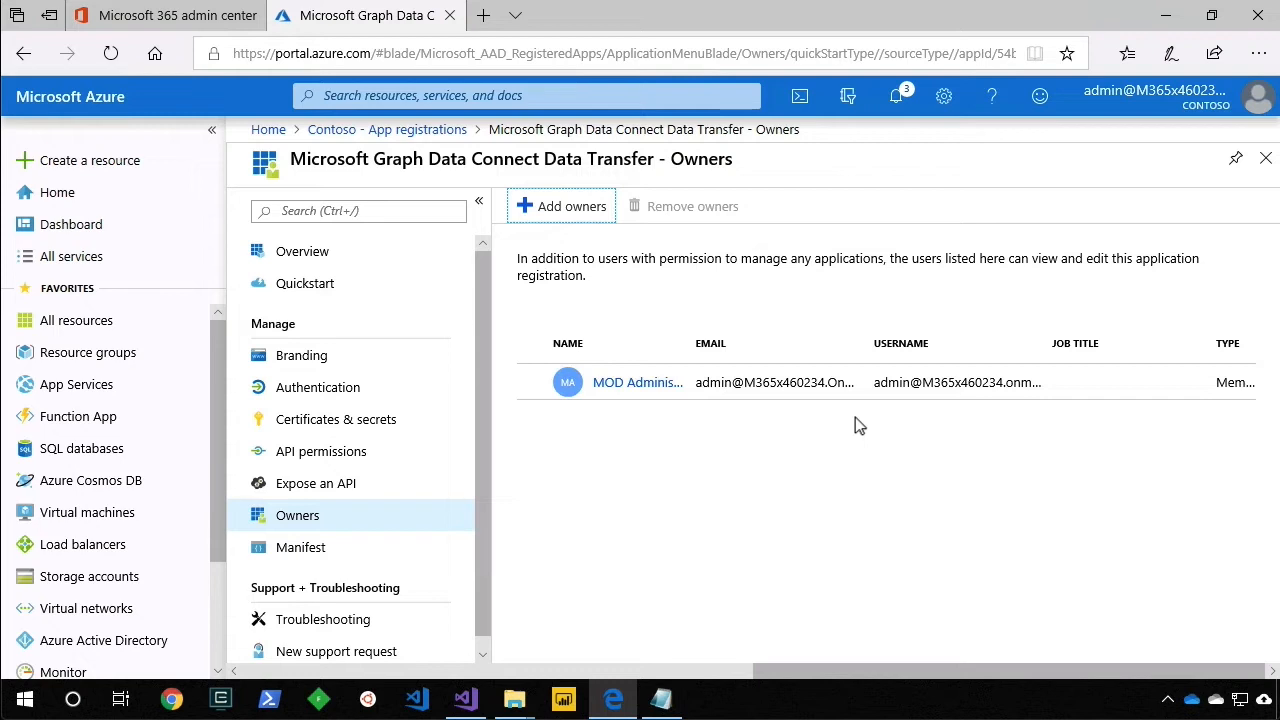
{"action": "left_click", "coordinate": [595, 227]}
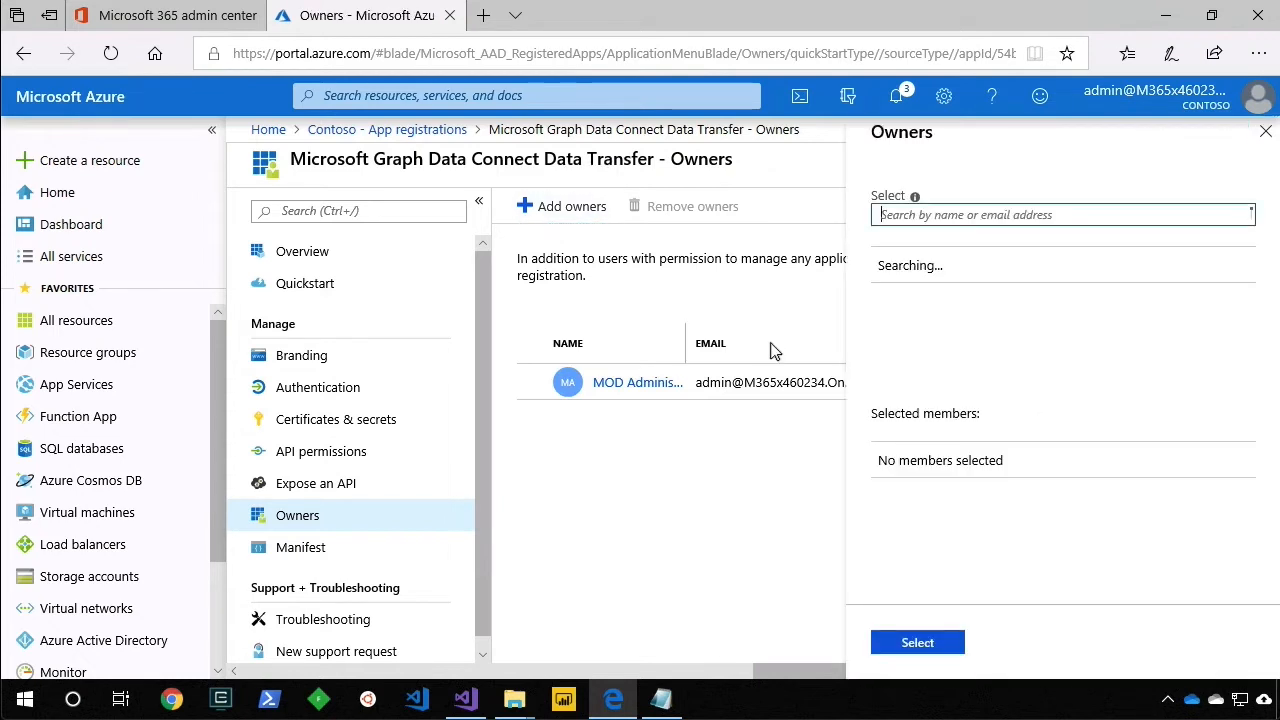
{"action": "type", "text": "megan"}
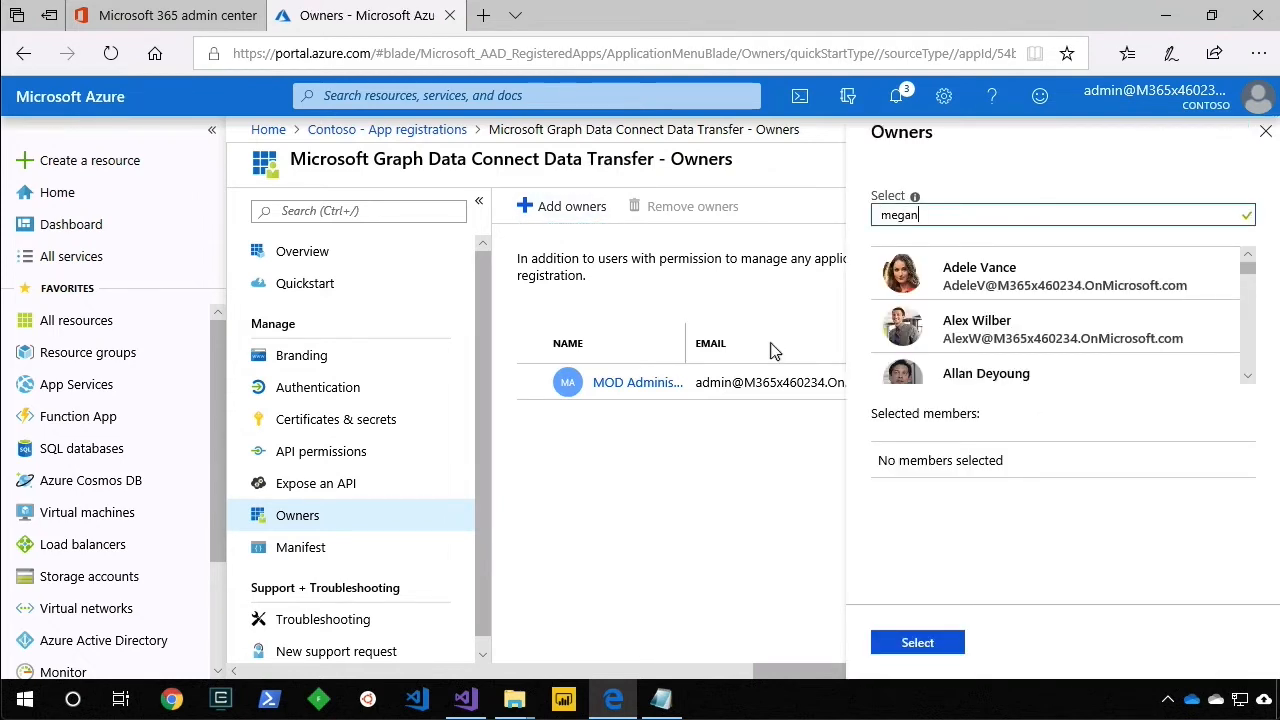
{"action": "left_click", "coordinate": [956, 281]}
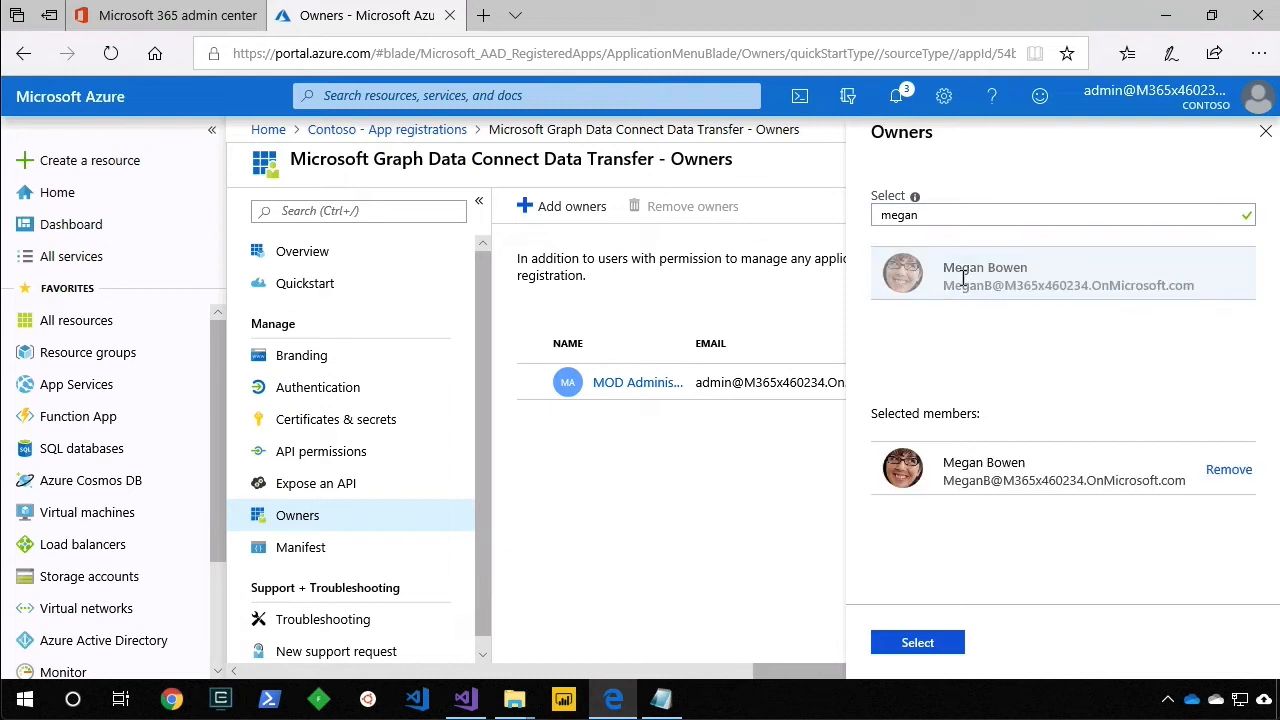
{"action": "left_click", "coordinate": [917, 642]}
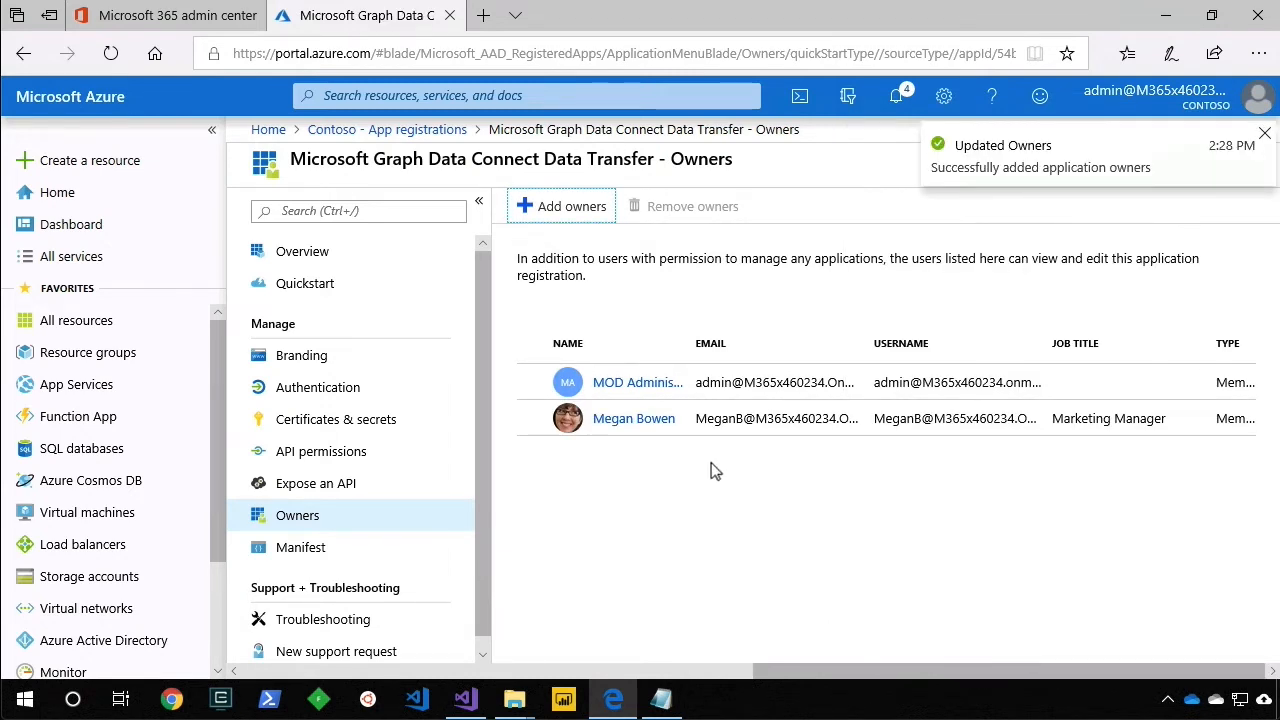
{"action": "left_click", "coordinate": [1265, 134]}
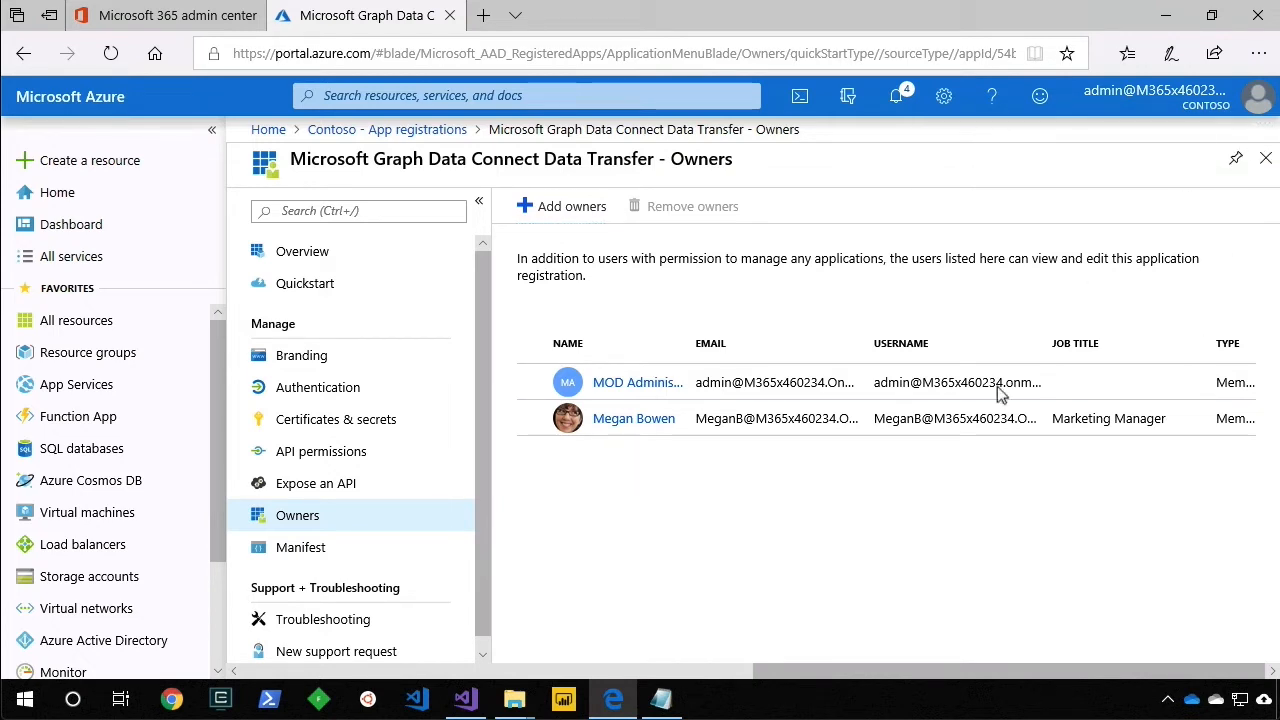
{"action": "left_click", "coordinate": [943, 528]}
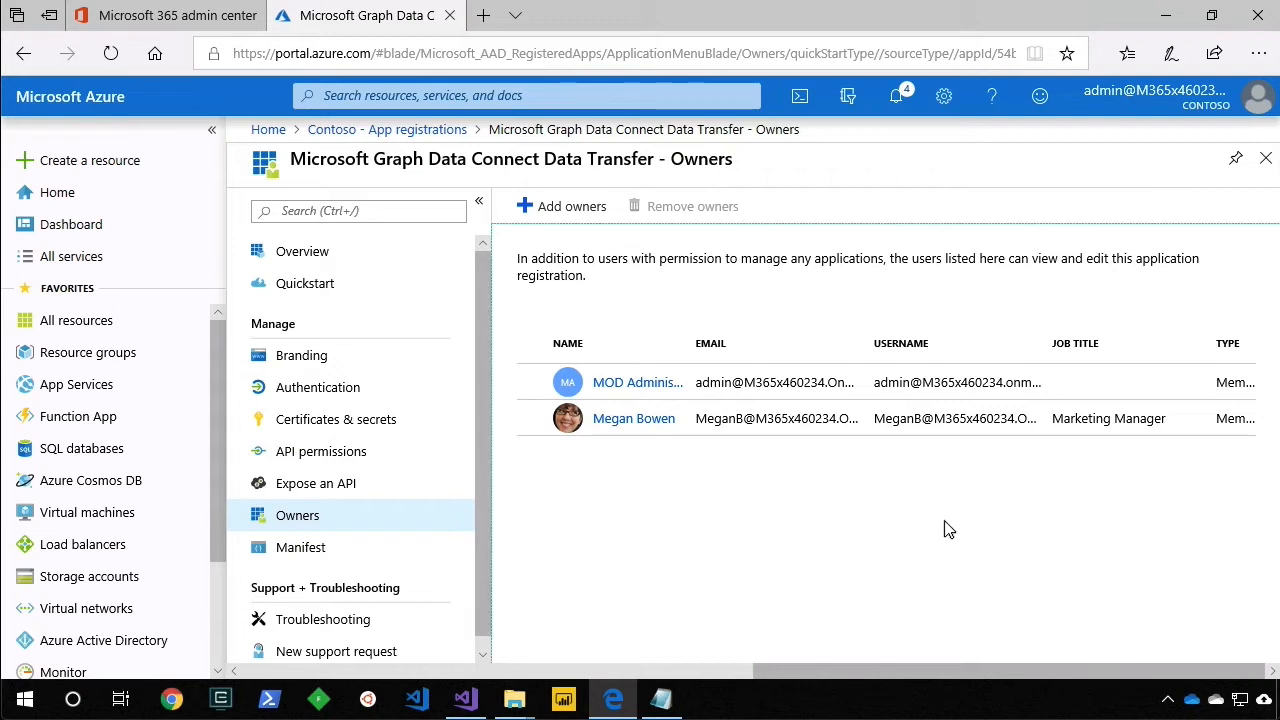
Leave the app registration and start creating a new Storage account resource from the Marketplace's Storage category
{"action": "left_click", "coordinate": [1265, 158]}
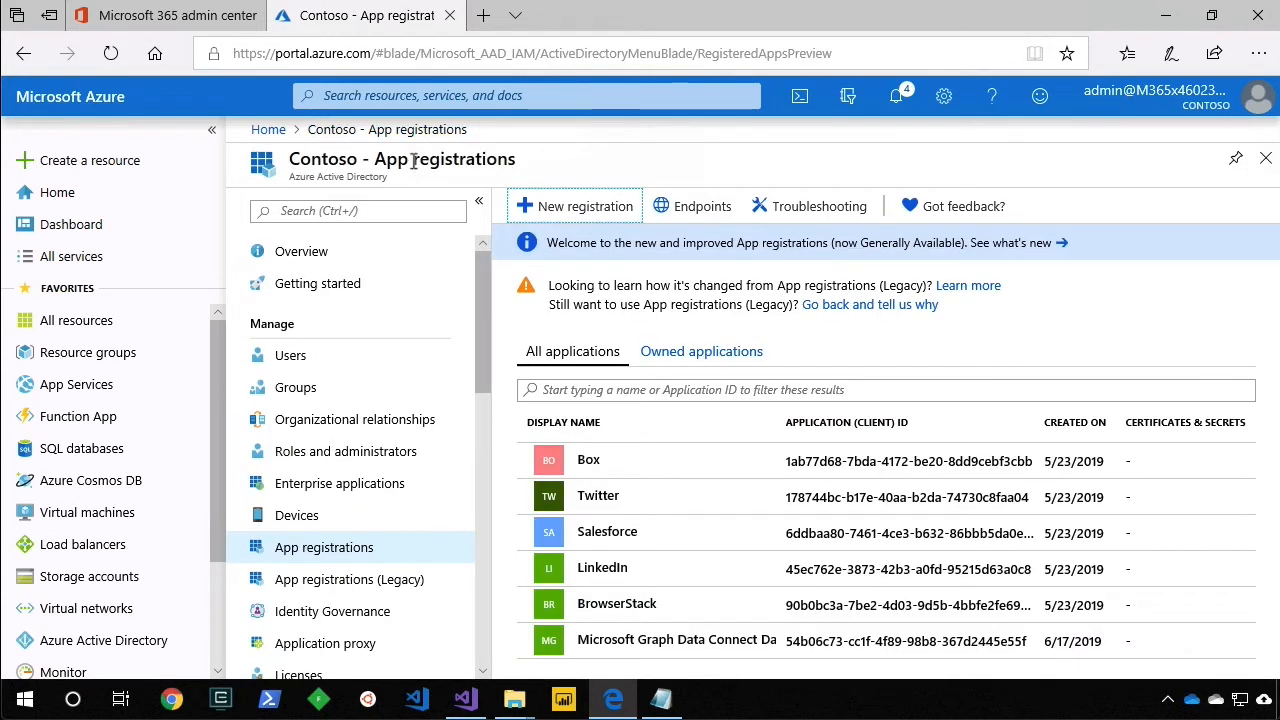
{"action": "left_click", "coordinate": [267, 130]}
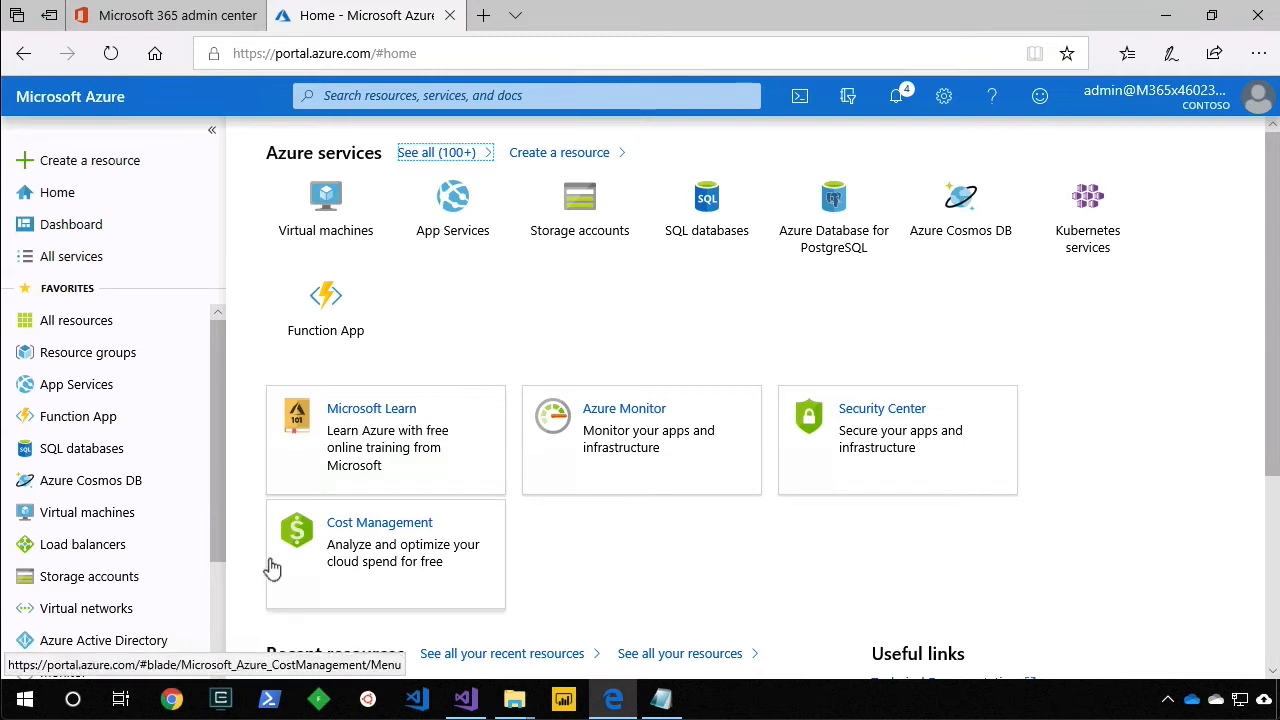
{"action": "left_click", "coordinate": [110, 170]}
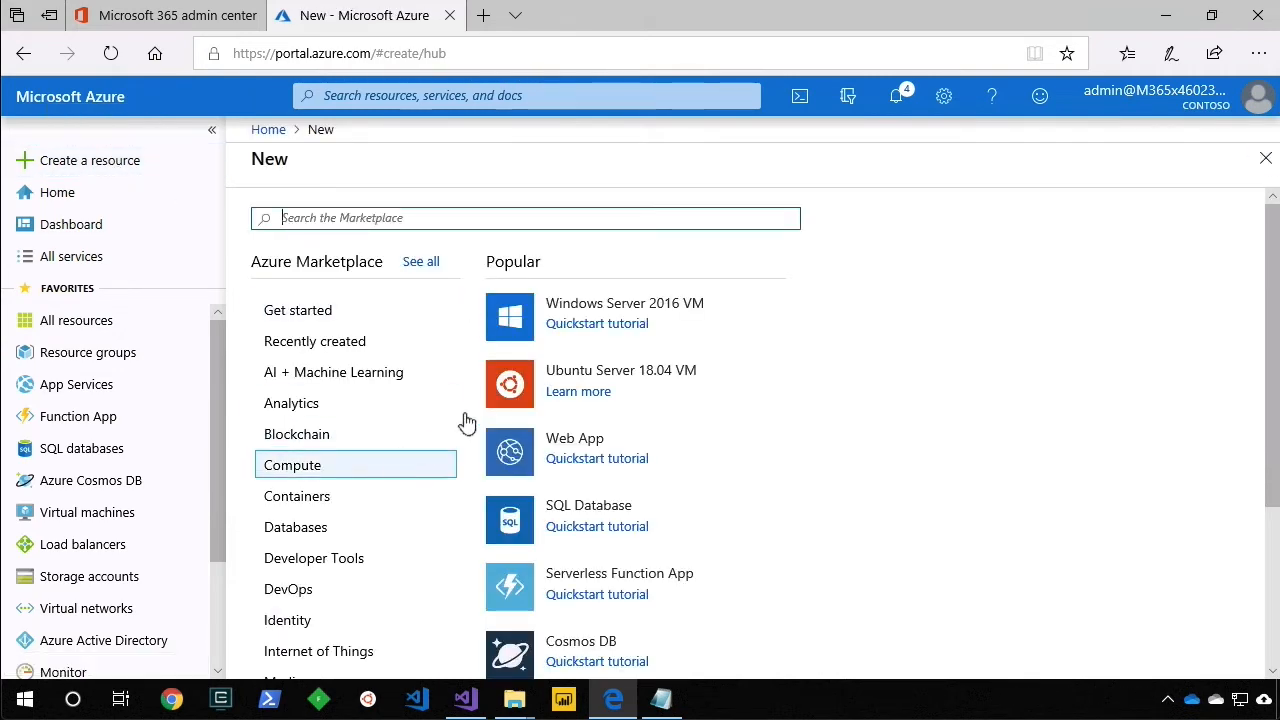
{"action": "scroll", "coordinate": [406, 471], "scroll_direction": "down", "scroll_amount": 3}
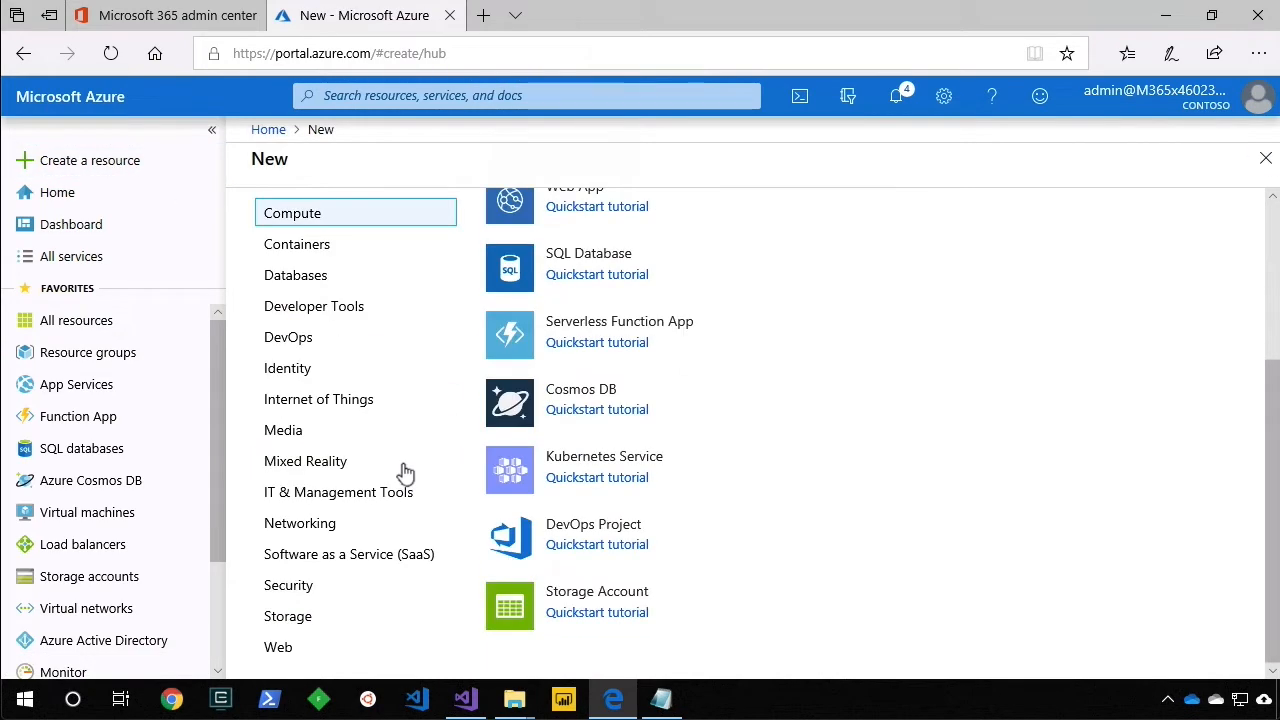
{"action": "left_click", "coordinate": [303, 612]}
{"action": "scroll", "coordinate": [635, 530], "scroll_direction": "up", "scroll_amount": 3}
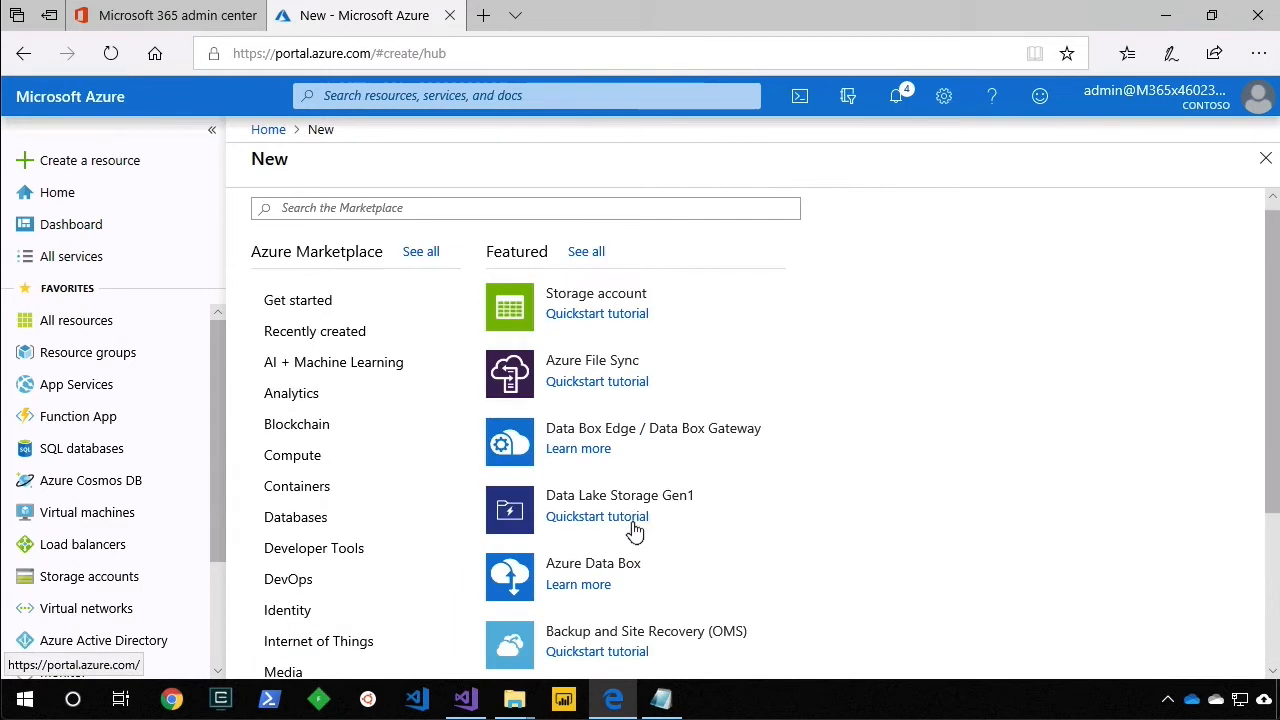
{"action": "left_click", "coordinate": [588, 296]}
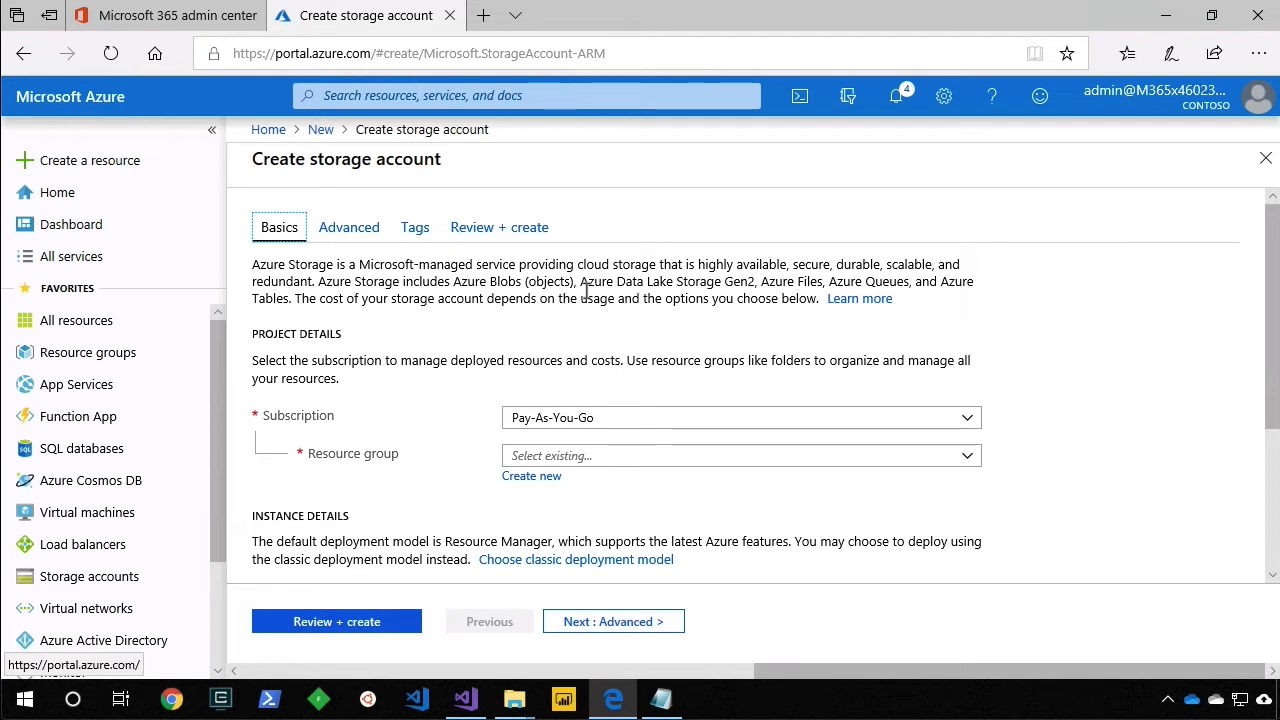
{"action": "left_click", "coordinate": [820, 417]}
{"action": "left_click", "coordinate": [1006, 416]}
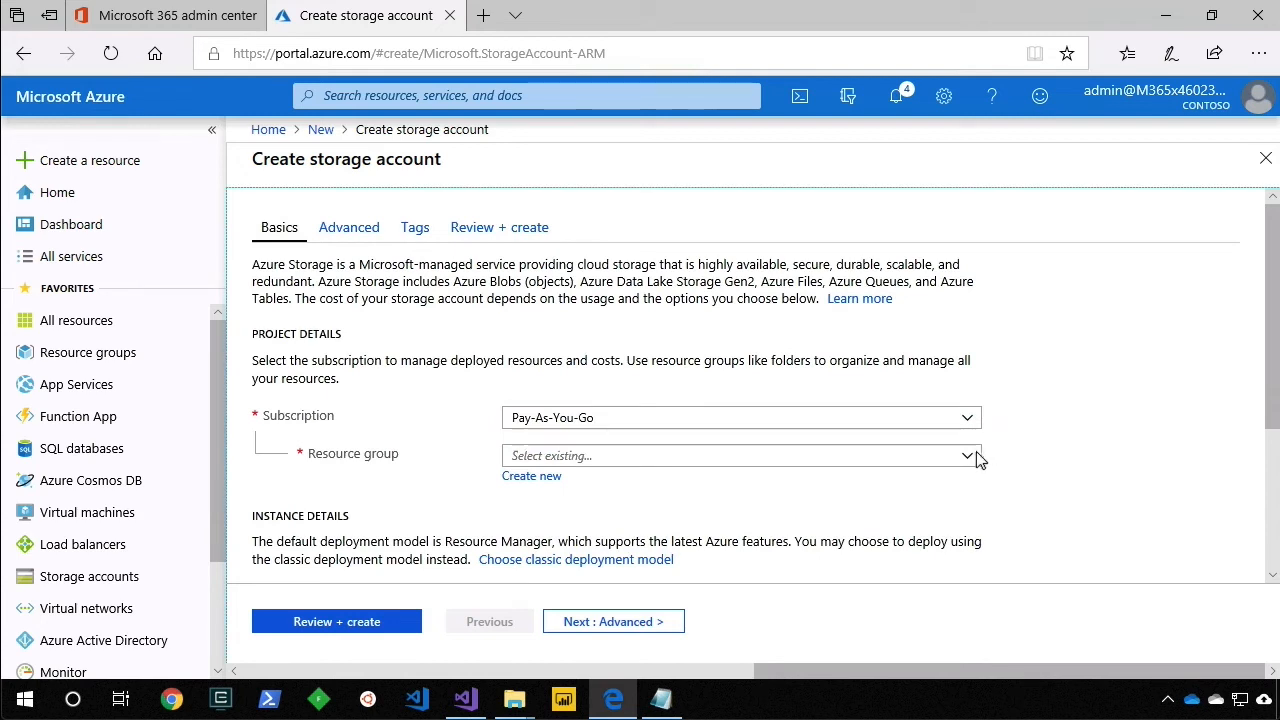
{"action": "left_click", "coordinate": [550, 455]}
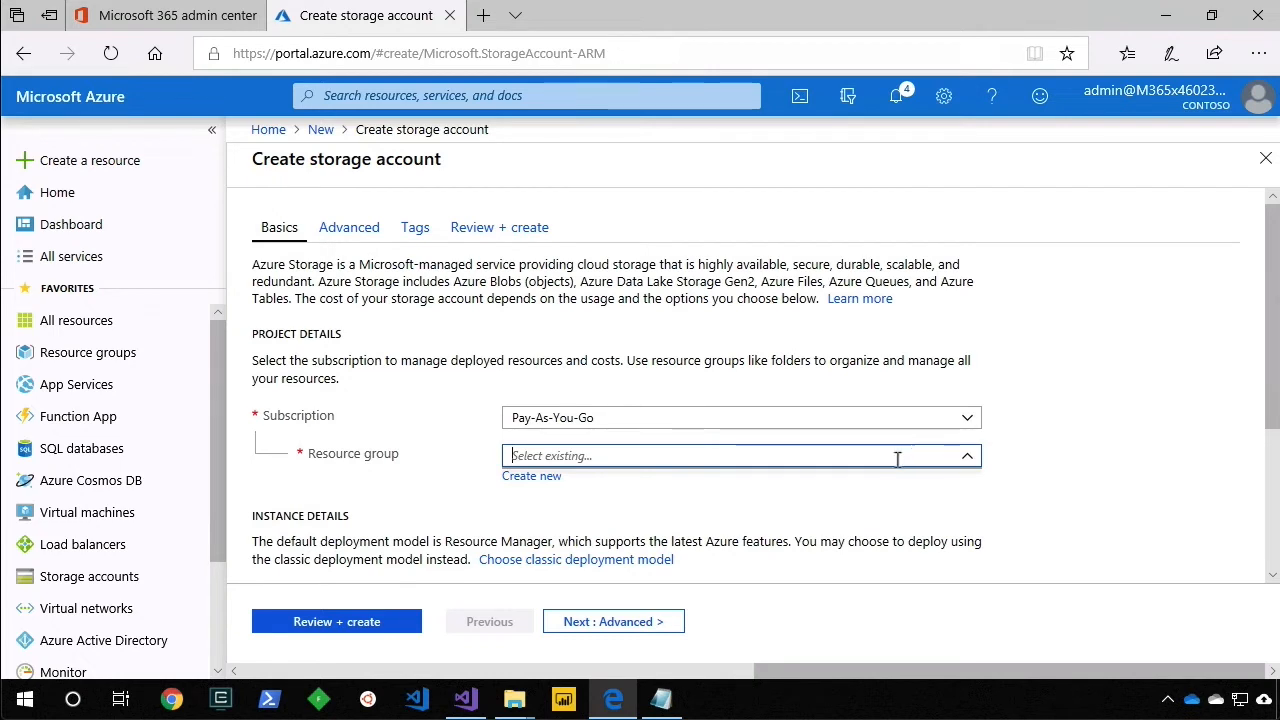
{"action": "type", "text": "Grap"}
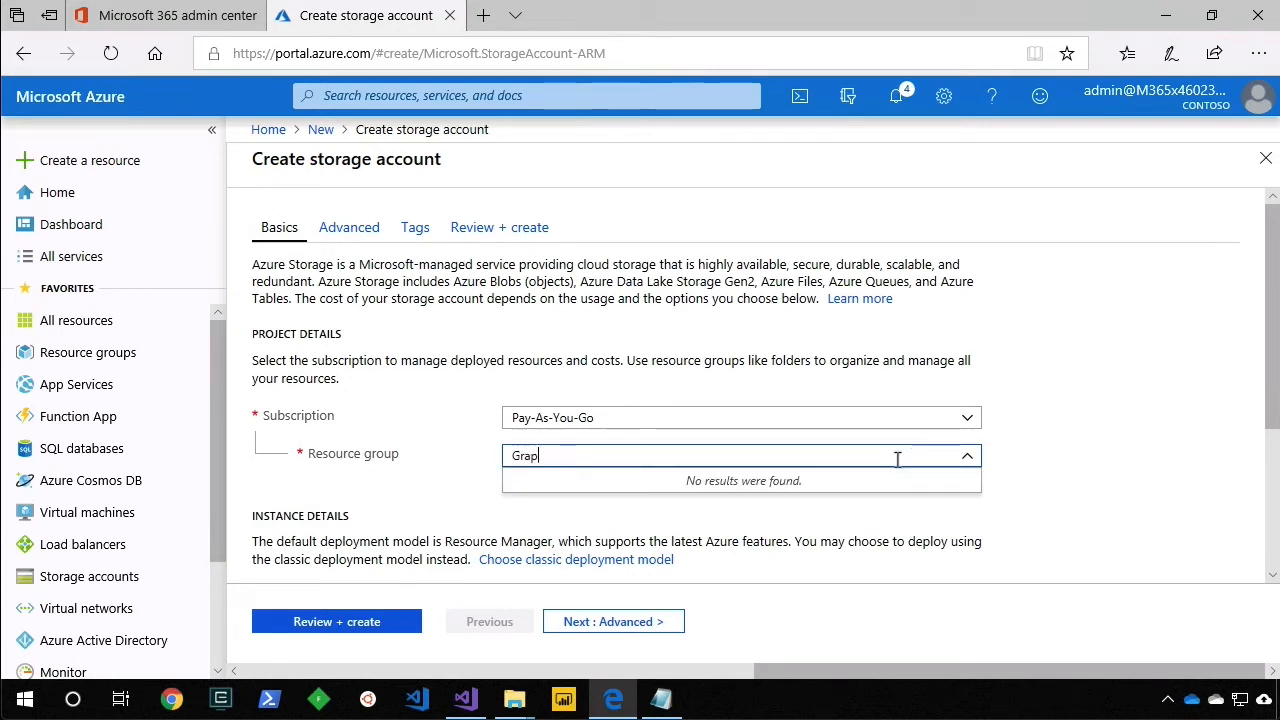
{"action": "type", "text": "hDataConnect"}
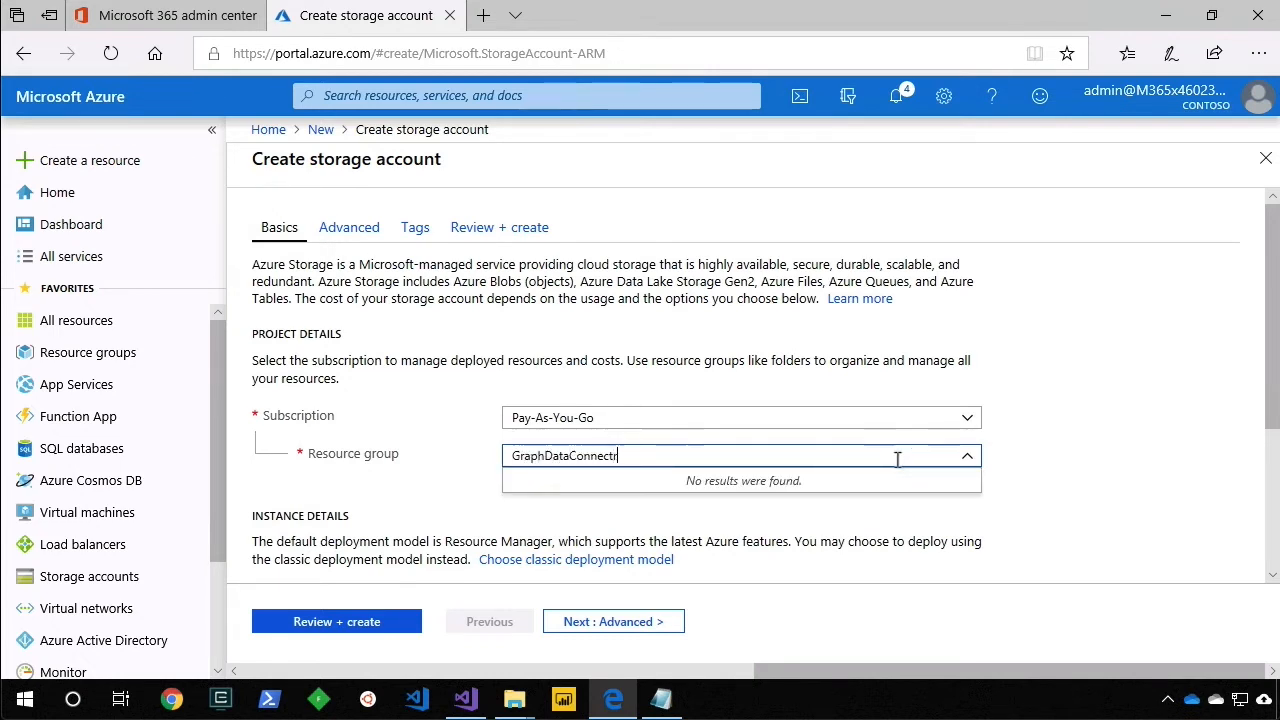
{"action": "left_click", "coordinate": [1072, 438]}
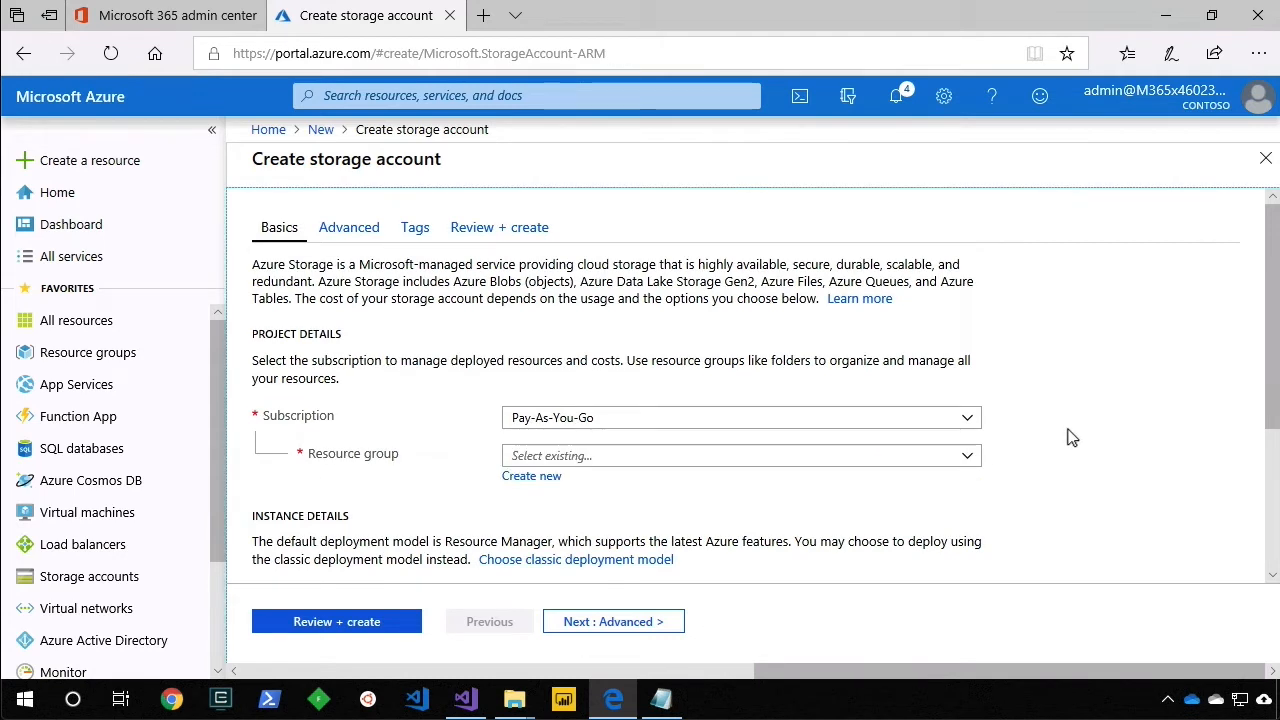
Create a new resource group named GraphDataConnect for the storage account
{"action": "left_click", "coordinate": [532, 477]}
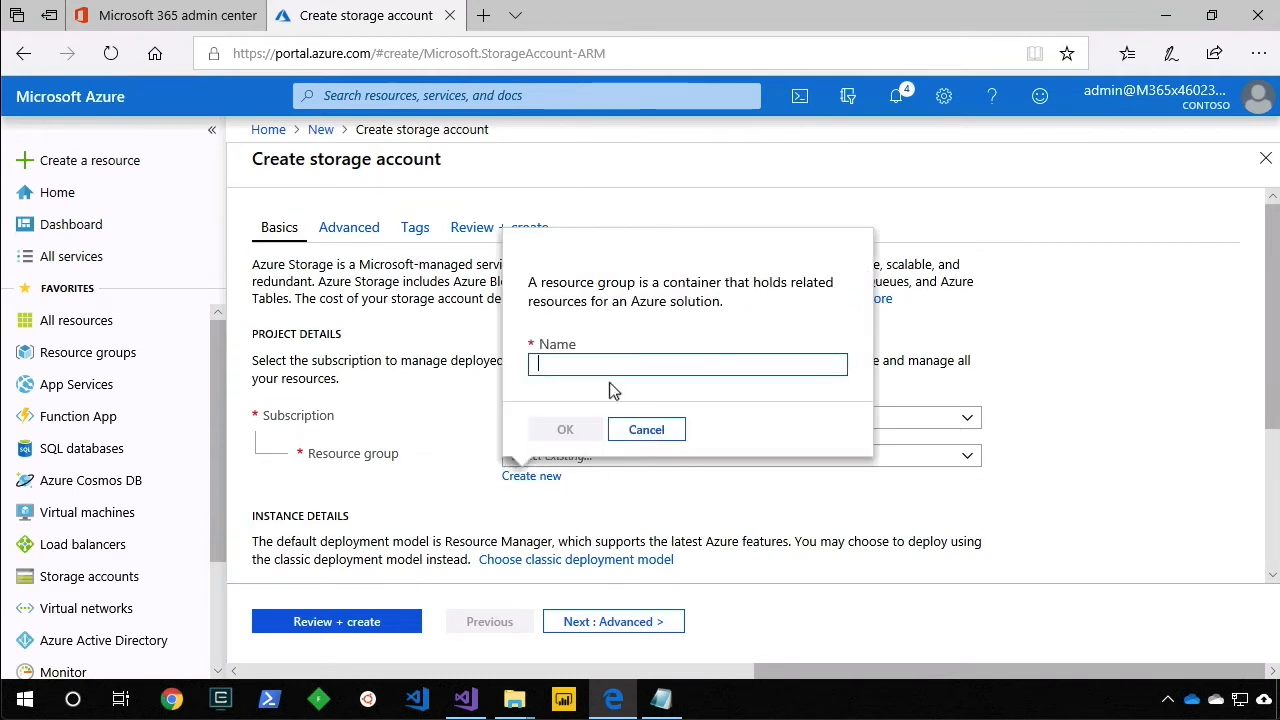
{"action": "type", "text": "GraphDataConnect"}
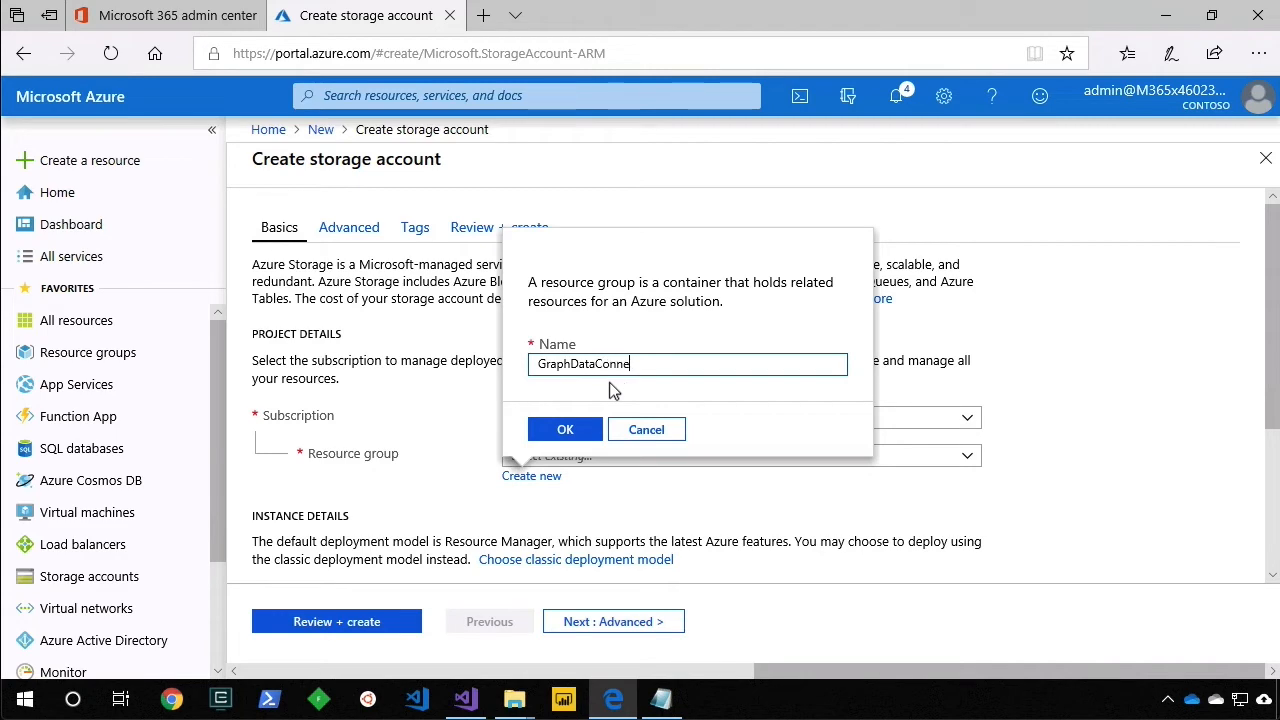
{"action": "left_click", "coordinate": [587, 424]}
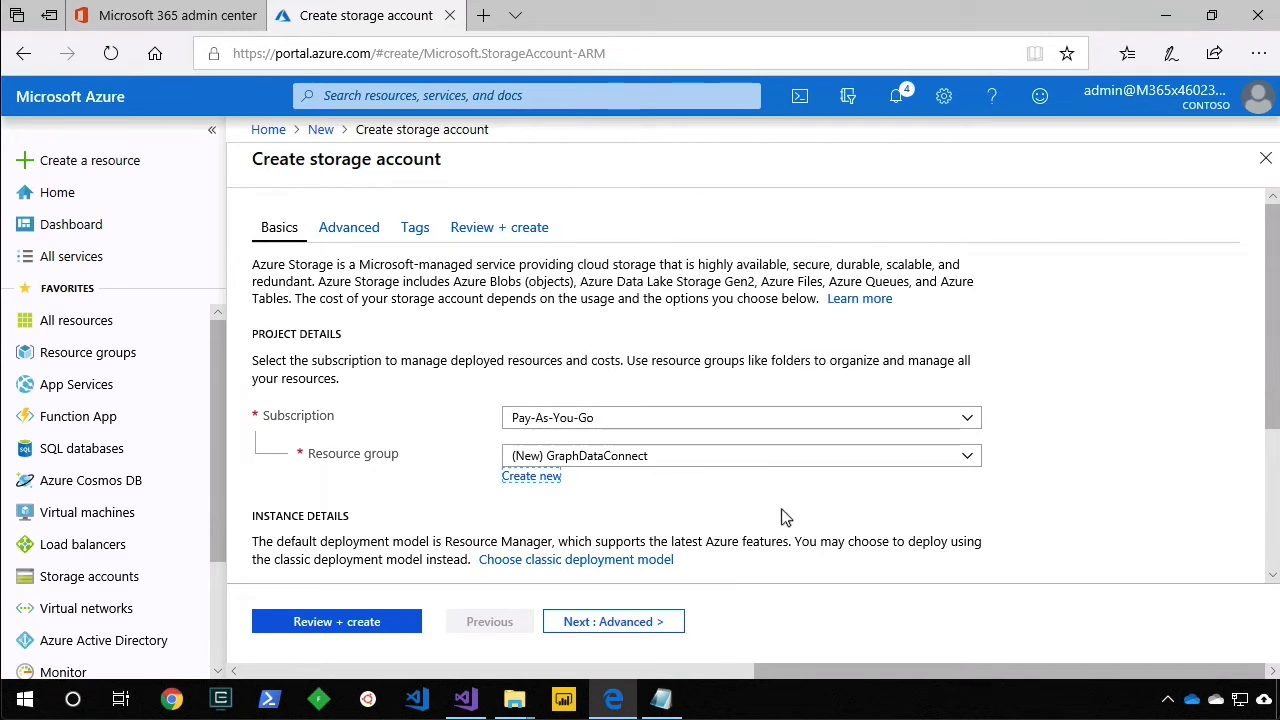
Enter gdcdump as the storage account name in the instance details
{"action": "scroll", "coordinate": [785, 517], "scroll_direction": "down", "scroll_amount": 3}
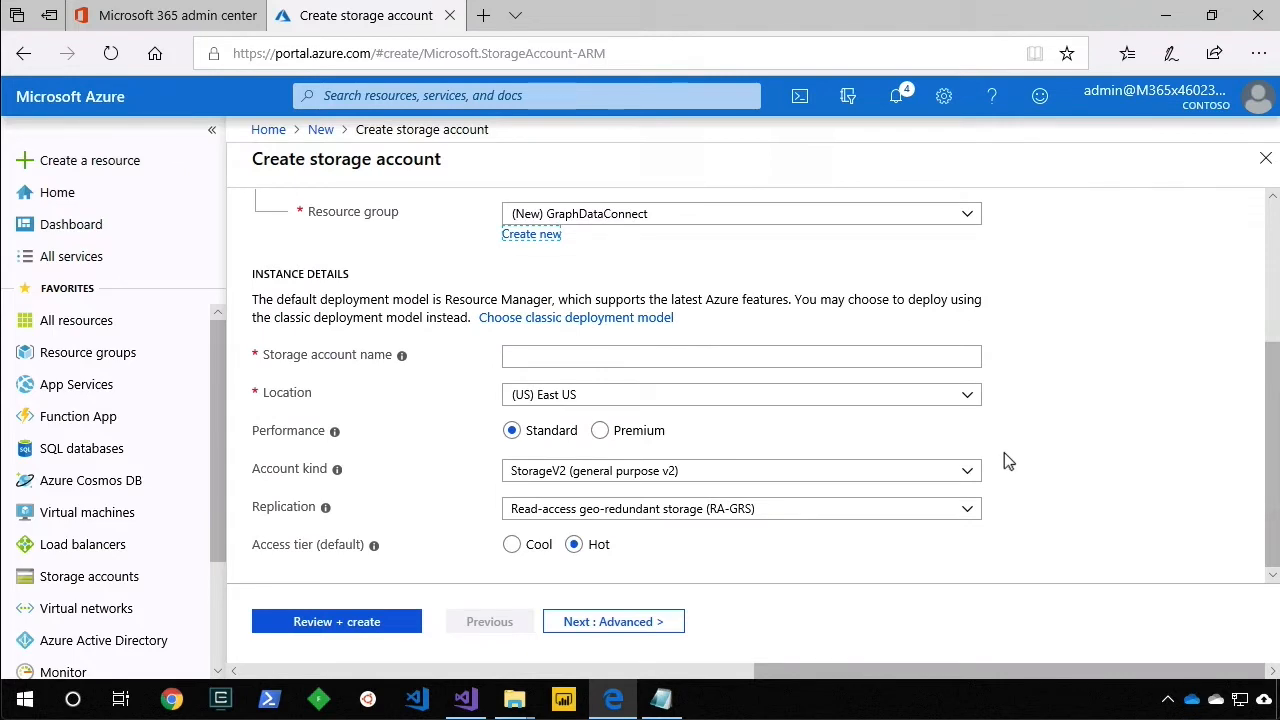
{"action": "left_click", "coordinate": [743, 354]}
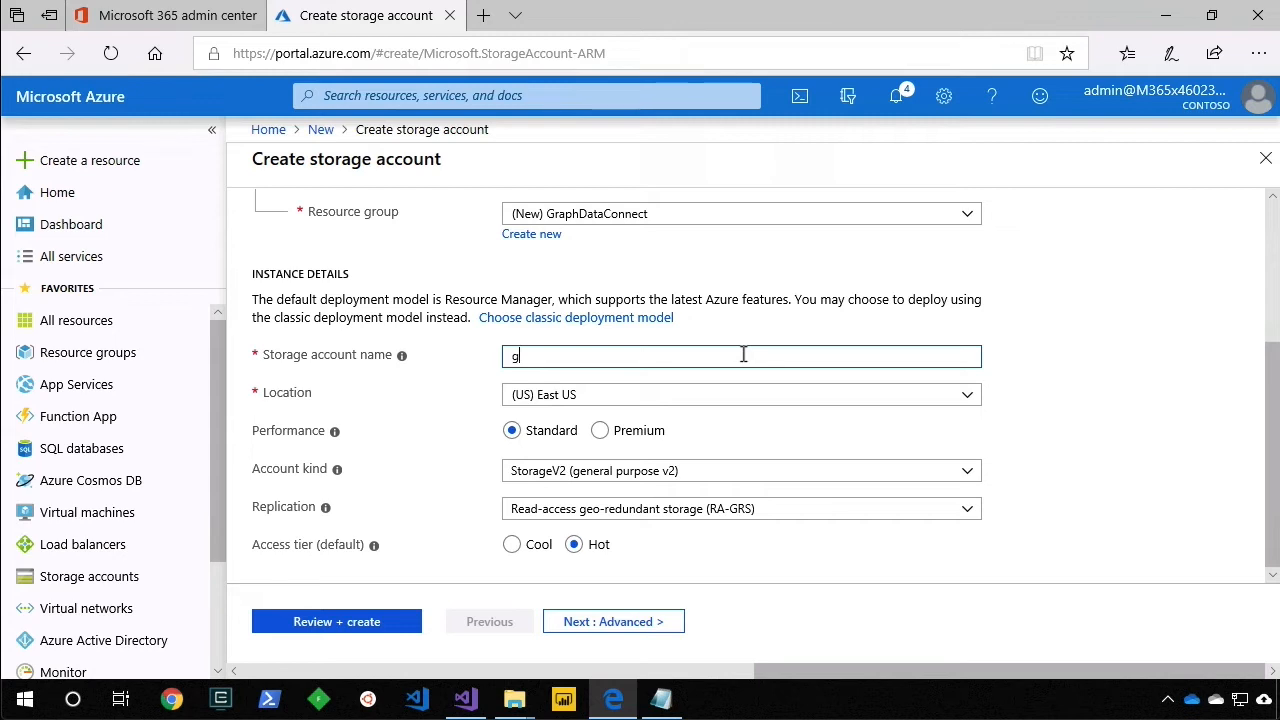
{"action": "type", "text": "cdump"}
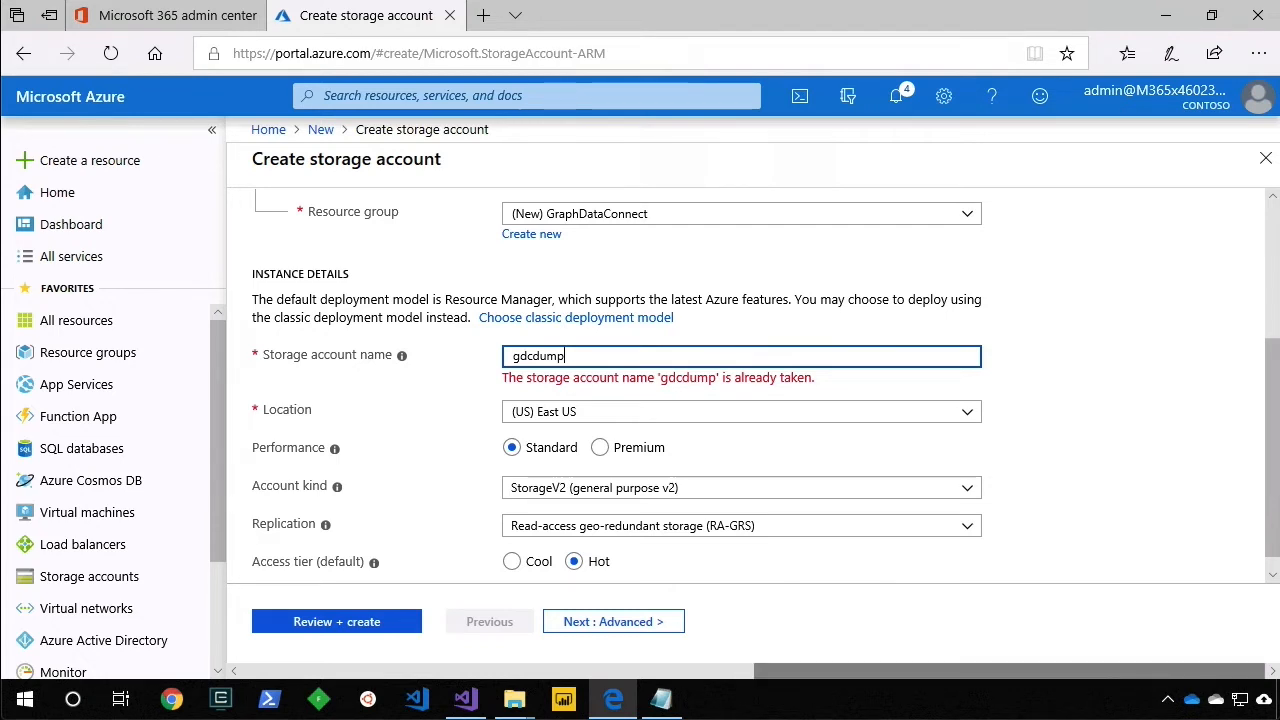
Prefix the storage account name with the lowercase tenant name so that it reads m365x460234gdcdump
{"action": "left_click", "coordinate": [521, 356]}
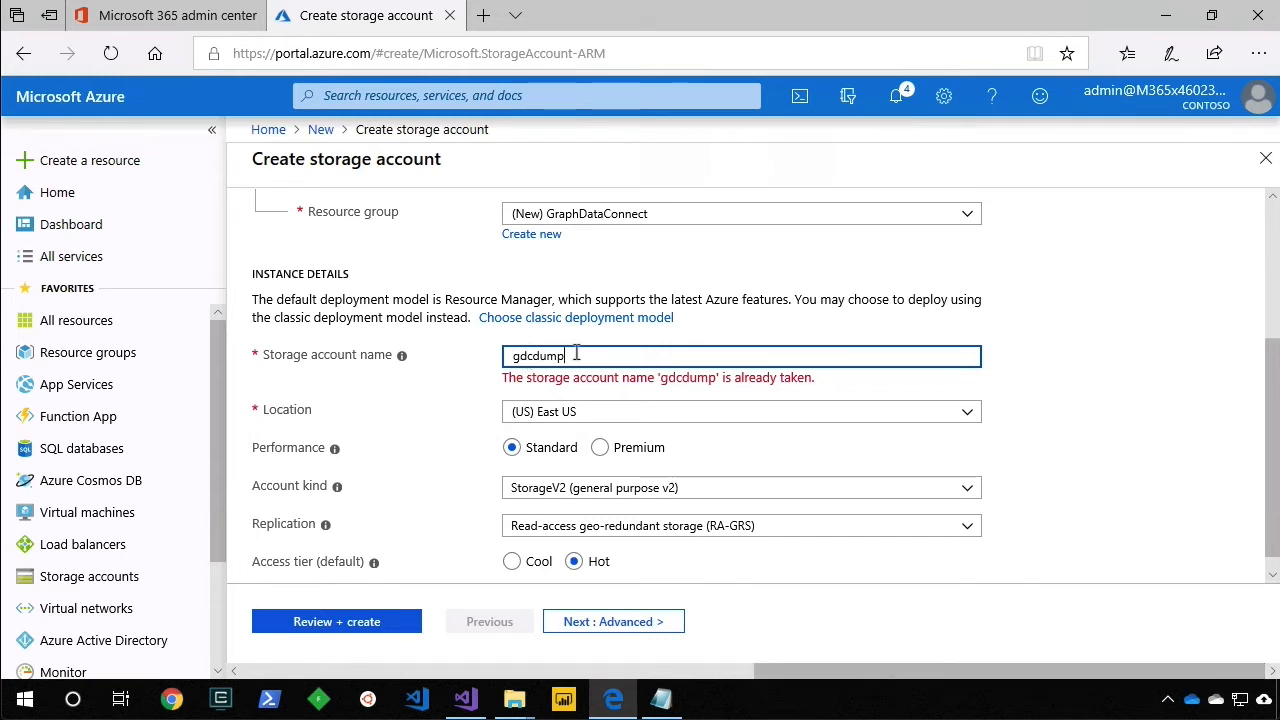
{"action": "key", "text": "Left"}
{"action": "key", "text": "Left"}
{"action": "key", "text": "Left"}
{"action": "key", "text": "Left"}
{"action": "type", "text": "M365x460234"}
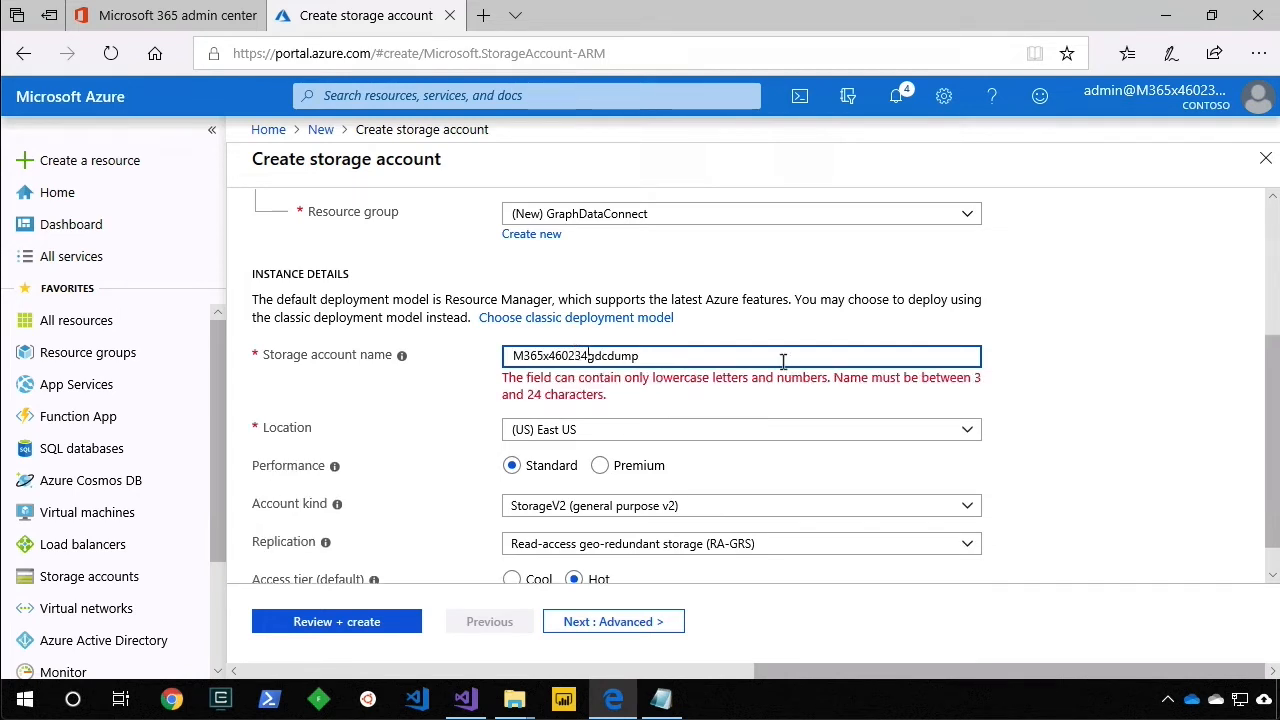
{"action": "key", "text": "Left"}
{"action": "key", "text": "Home"}
{"action": "key", "text": "shift+Right"}
{"action": "type", "text": "m"}
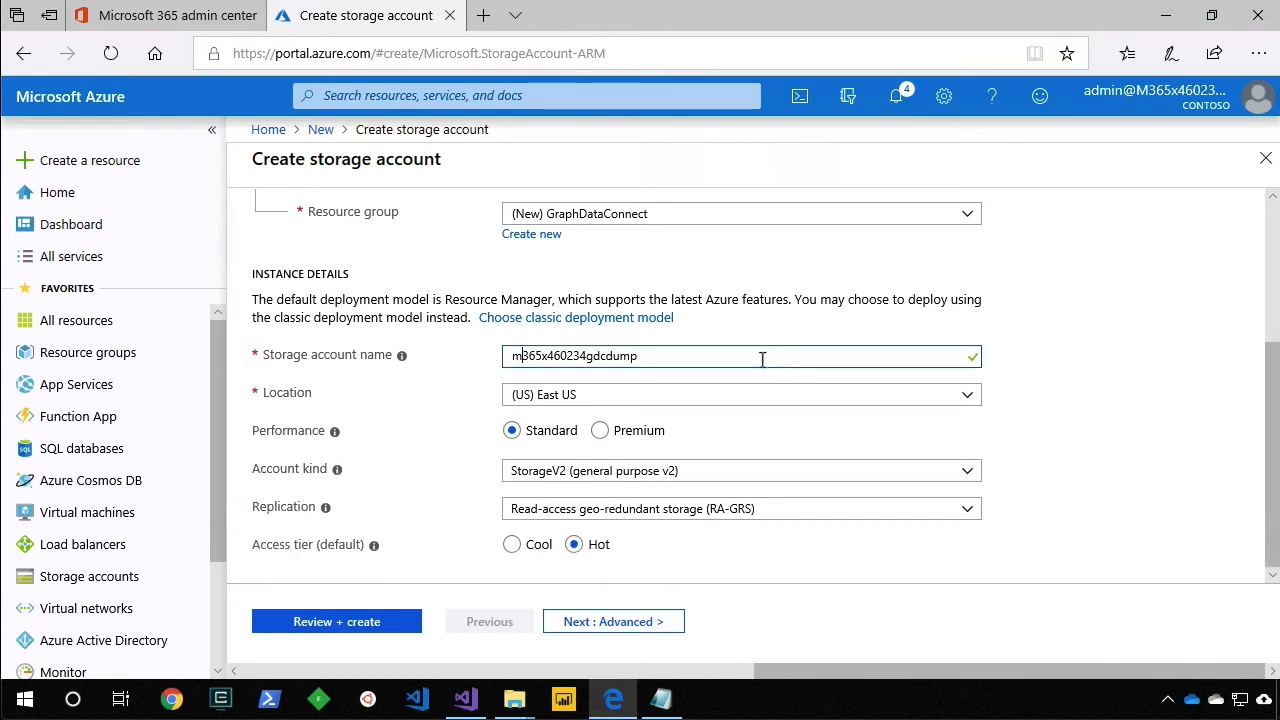
{"action": "key", "text": "End"}
{"action": "left_click_drag", "start_coordinate": [586, 355], "coordinate": [465, 354]}
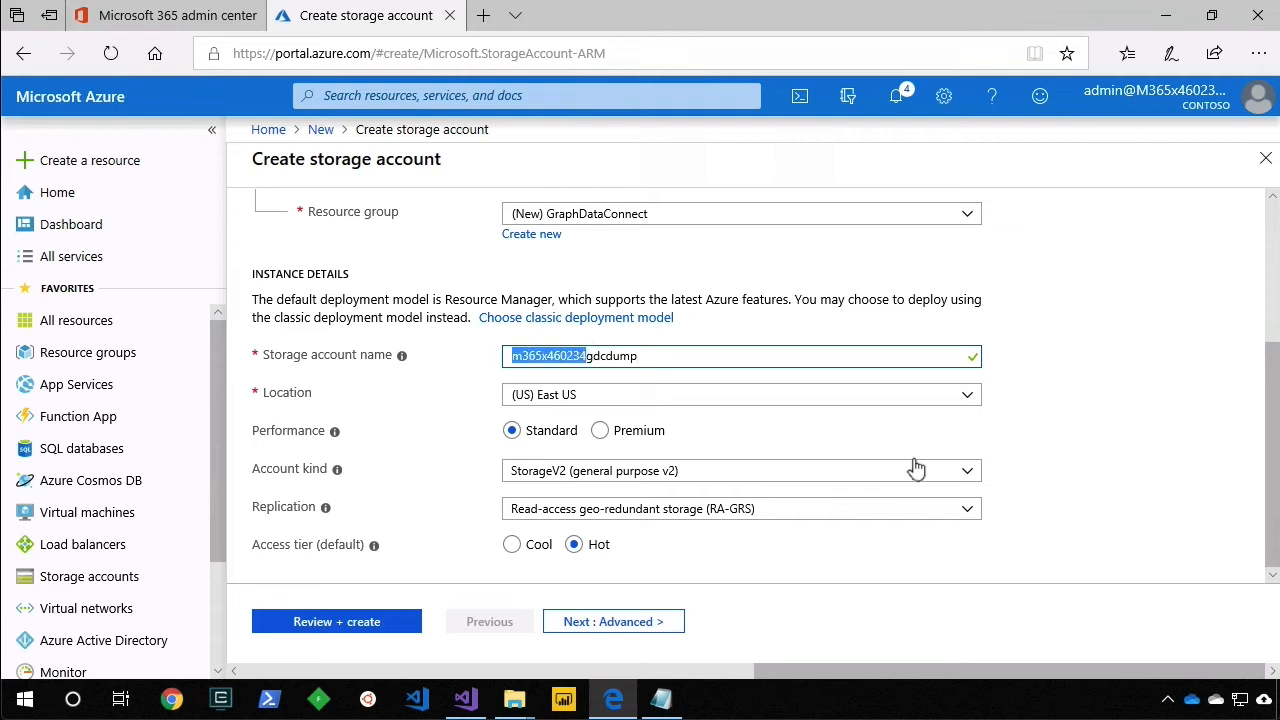
{"action": "left_click", "coordinate": [633, 355]}
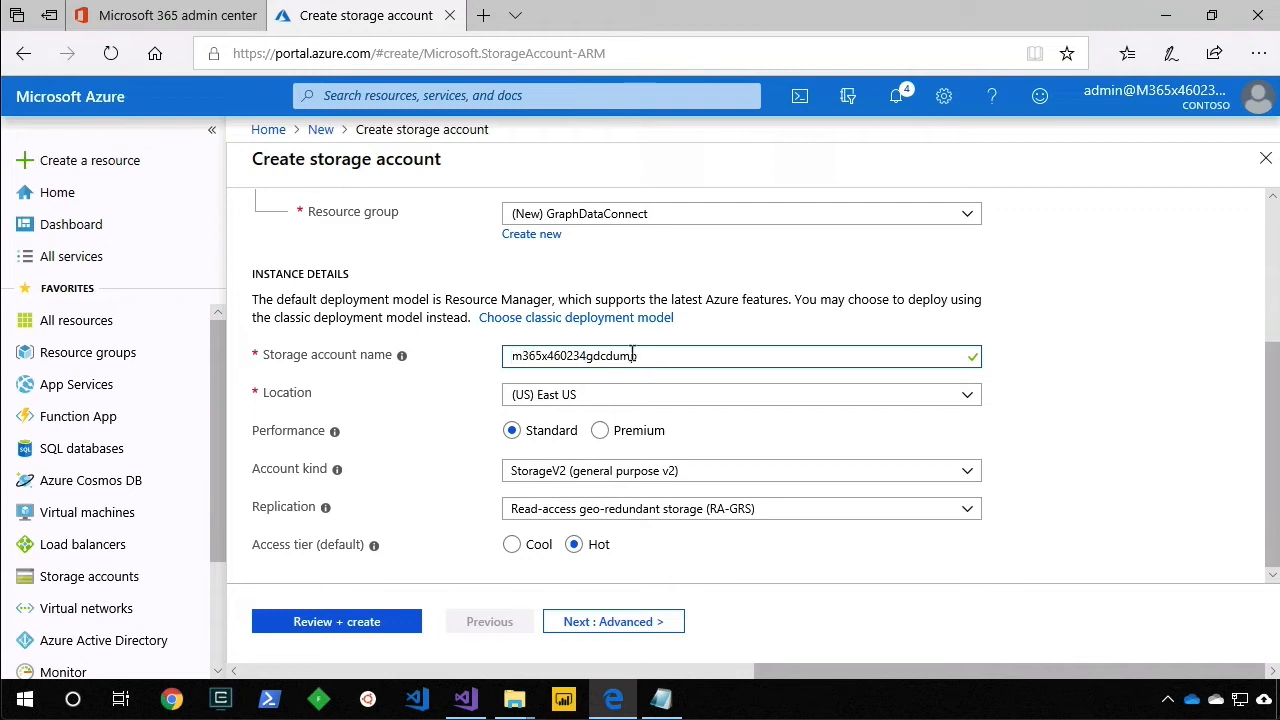
{"action": "left_click_drag", "start_coordinate": [640, 355], "coordinate": [497, 355]}
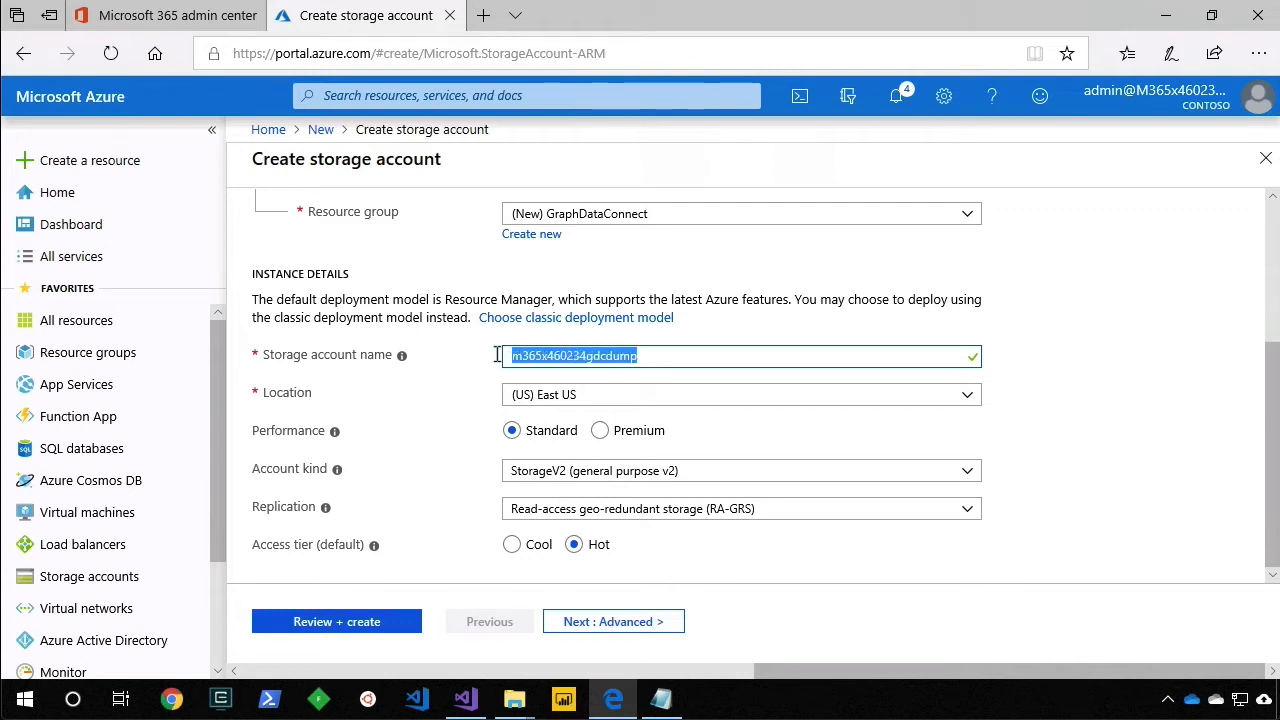
{"action": "left_click", "coordinate": [672, 358]}
Keep Read-access geo-redundant storage (RA-GRS) as the replication option, review the configuration and create the storage account
{"action": "left_click", "coordinate": [1023, 394]}
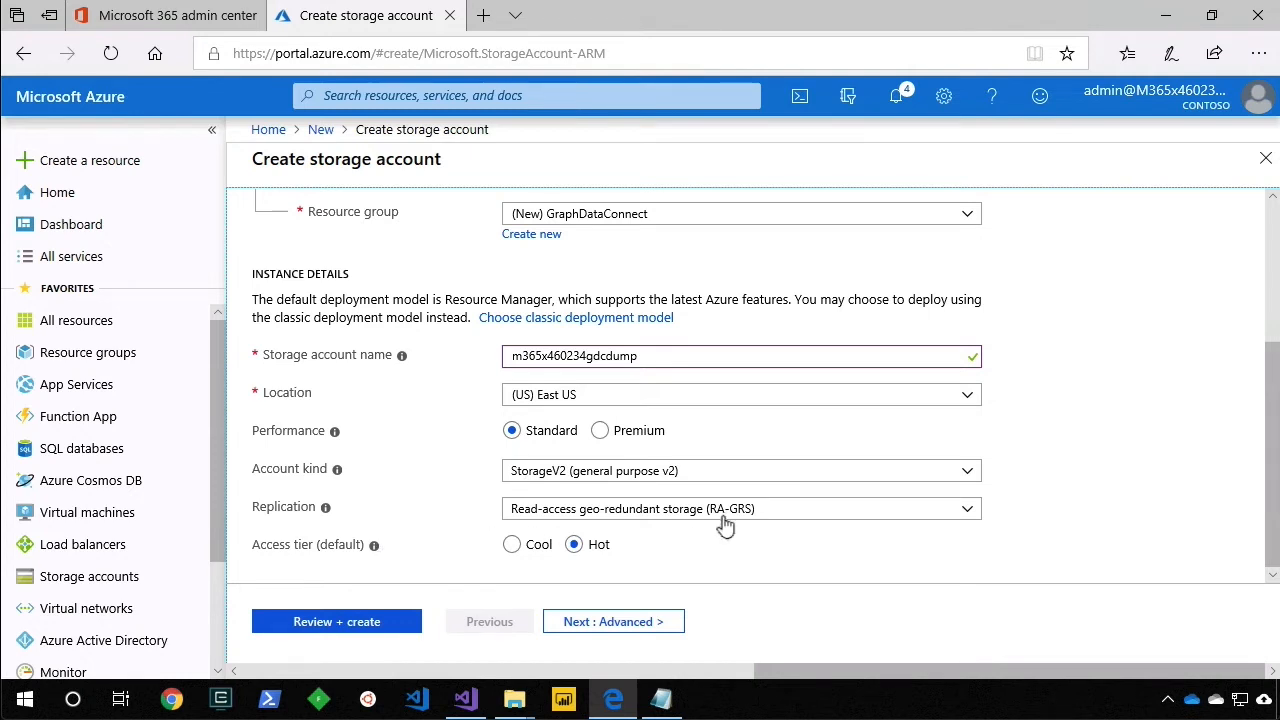
{"action": "left_click", "coordinate": [775, 516]}
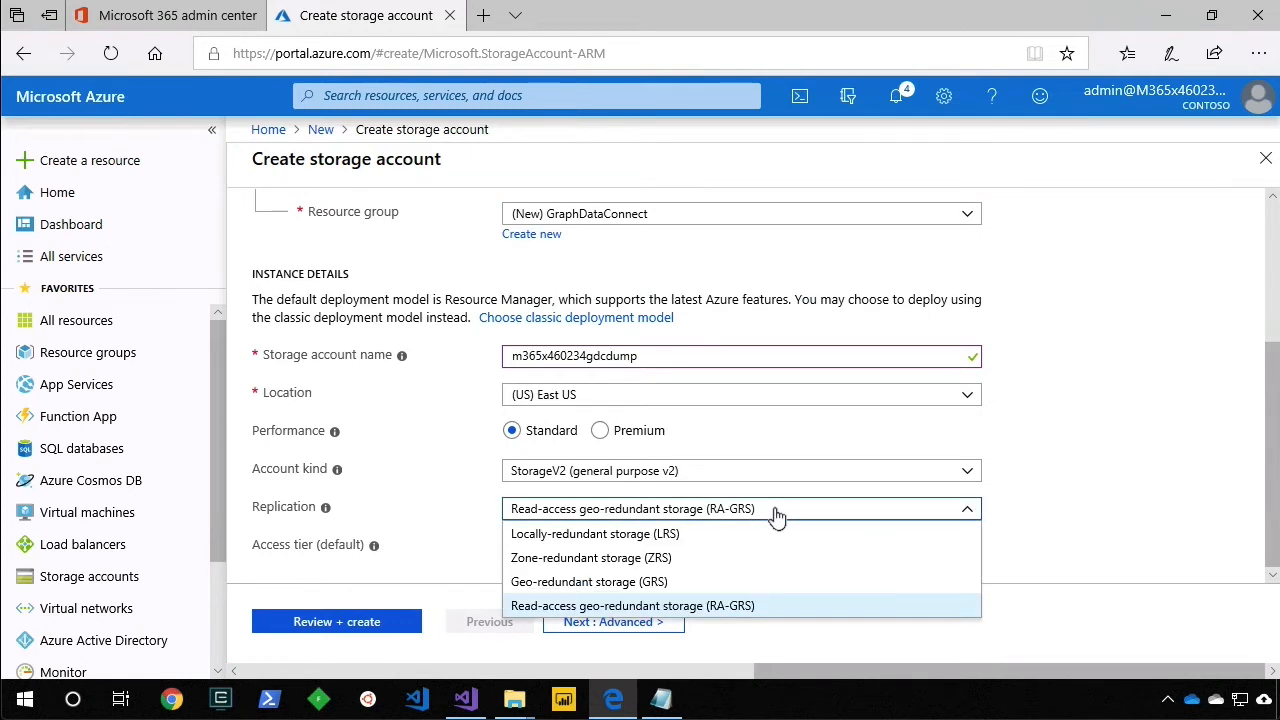
{"action": "left_click", "coordinate": [1108, 470]}
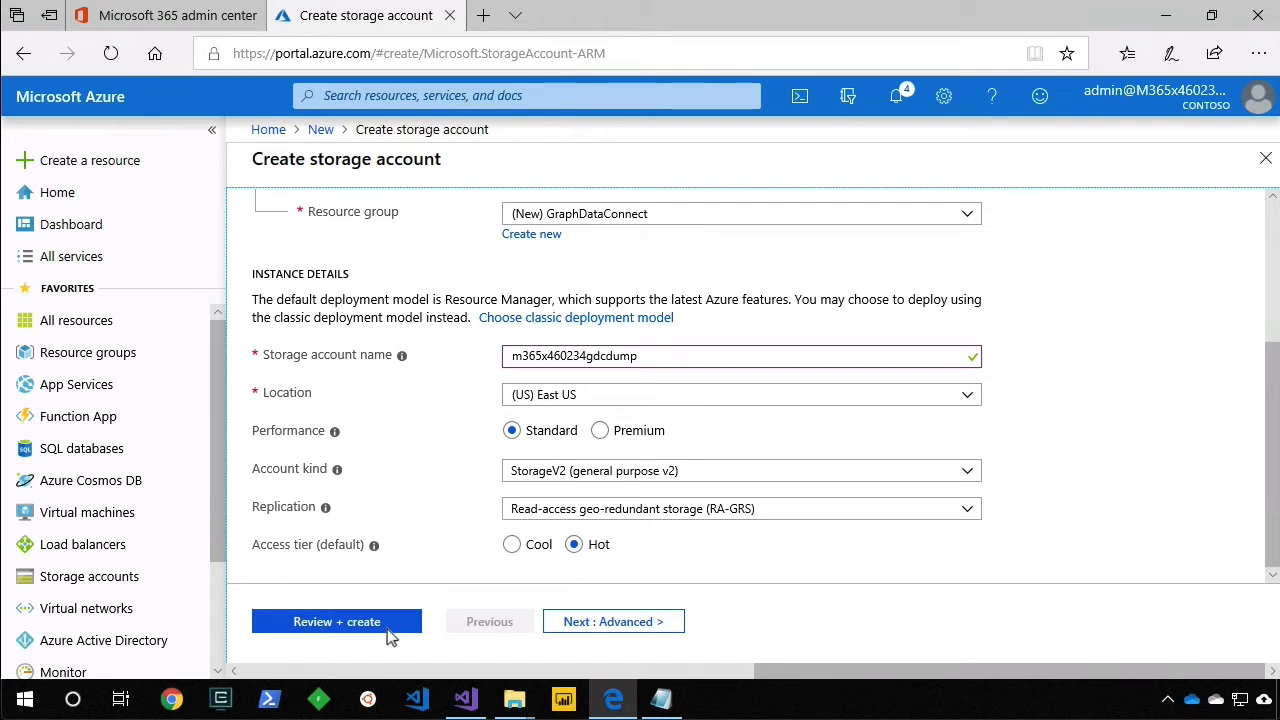
{"action": "left_click", "coordinate": [332, 624]}
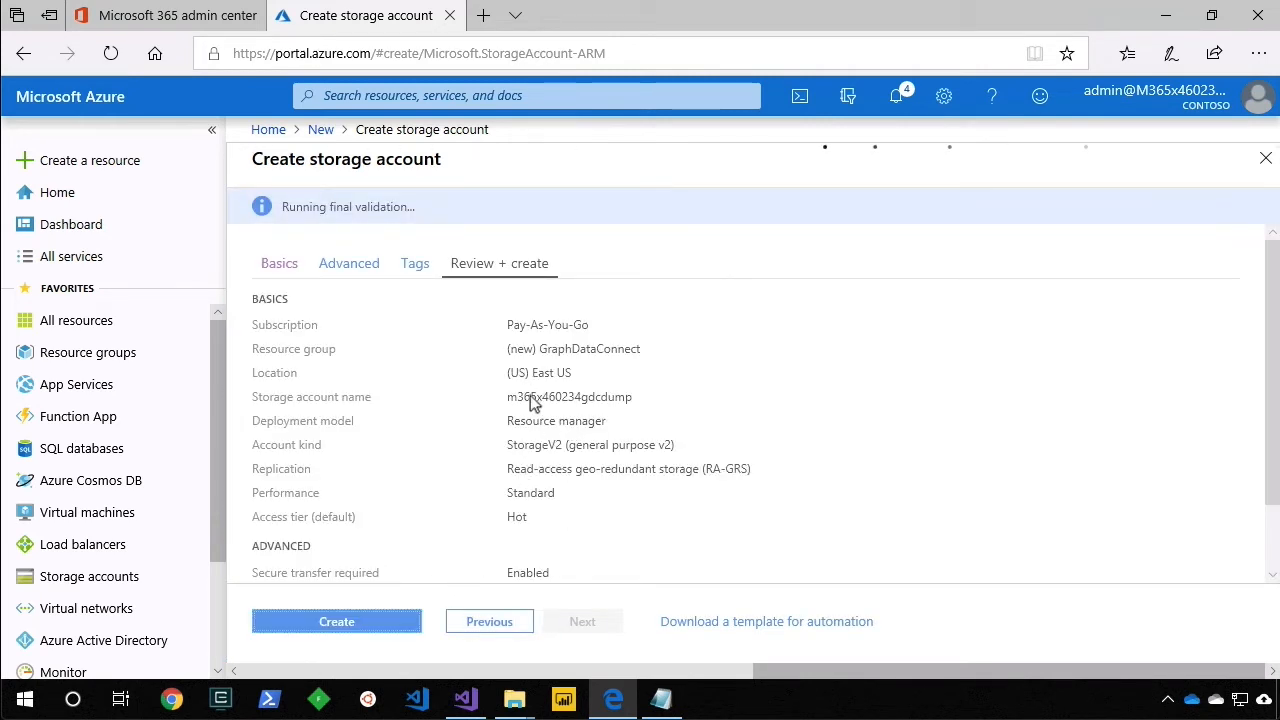
{"action": "scroll", "coordinate": [653, 451], "scroll_direction": "down", "scroll_amount": 1}
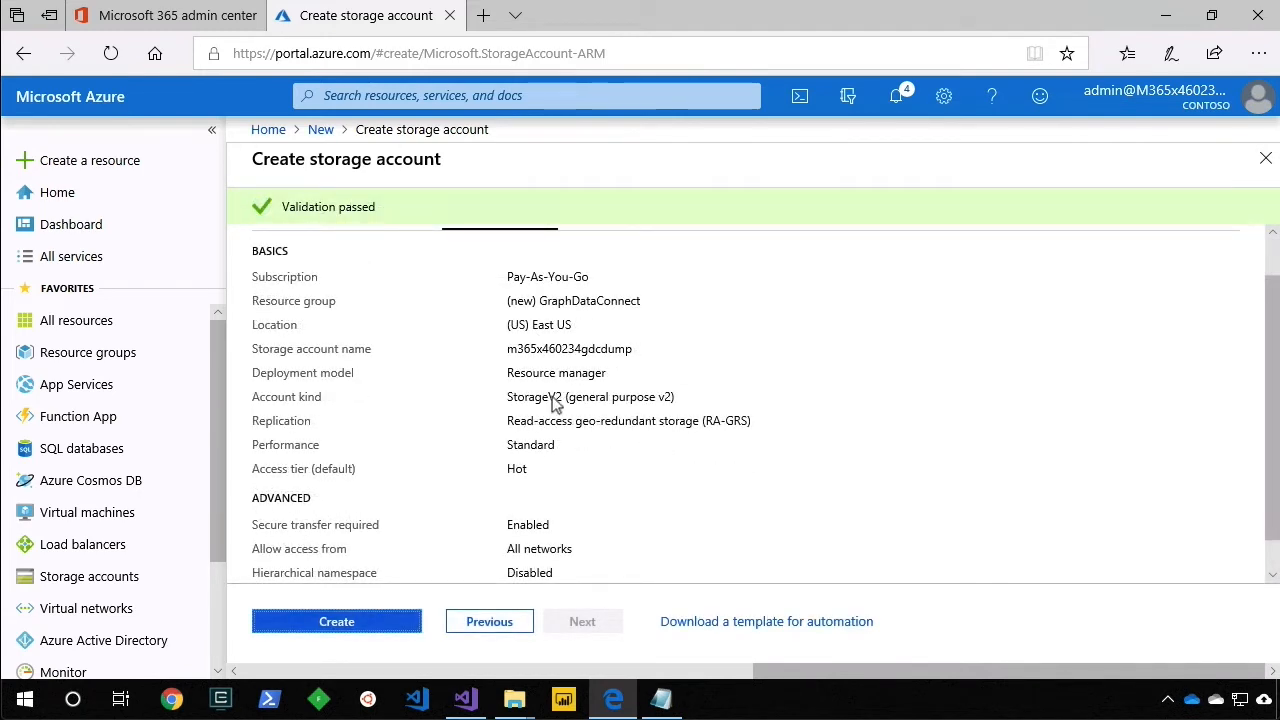
{"action": "left_click", "coordinate": [360, 627]}
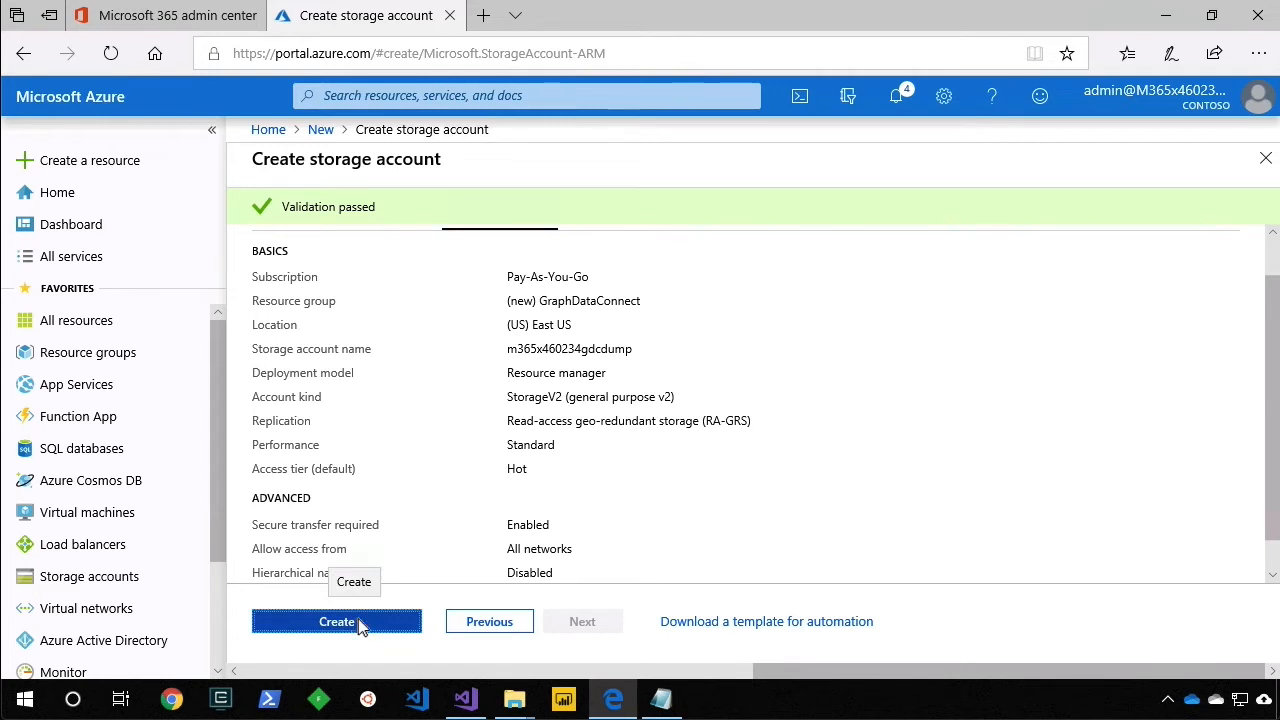
{"action": "left_click", "coordinate": [360, 627]}
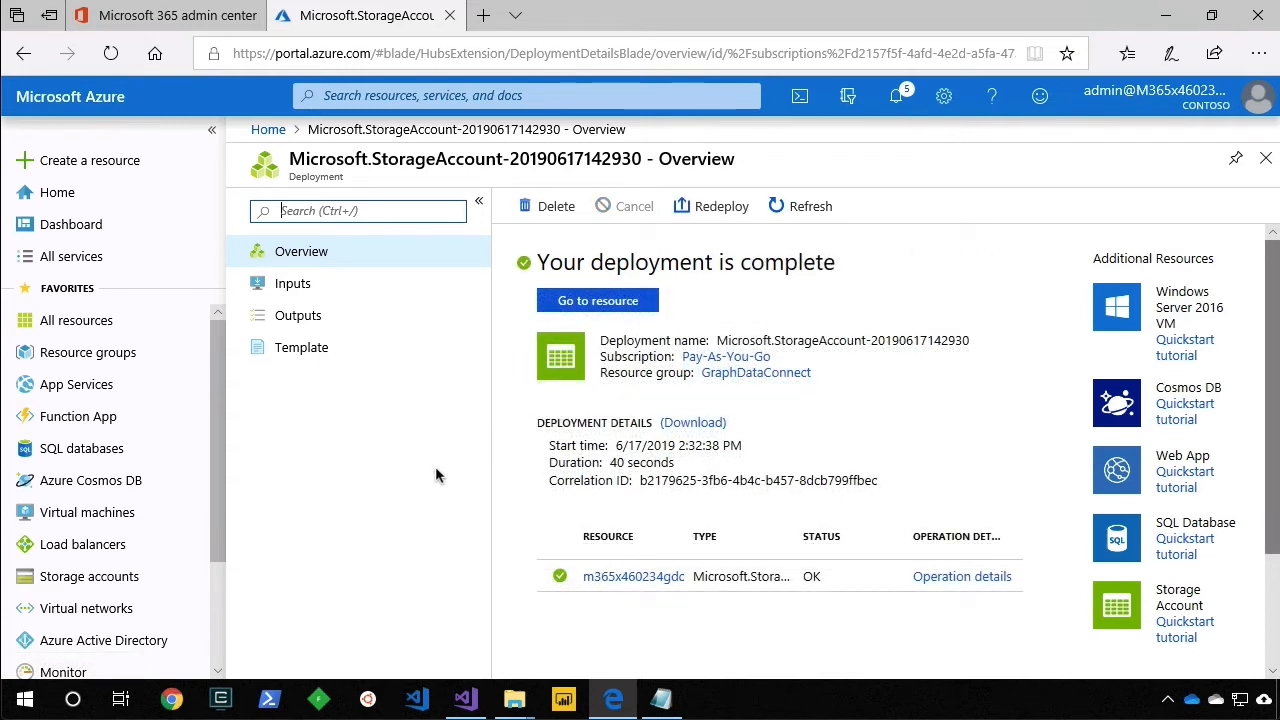
In the new storage account's access control, start a role assignment with the Storage Blob Data Contributor role
{"action": "left_click", "coordinate": [626, 302]}
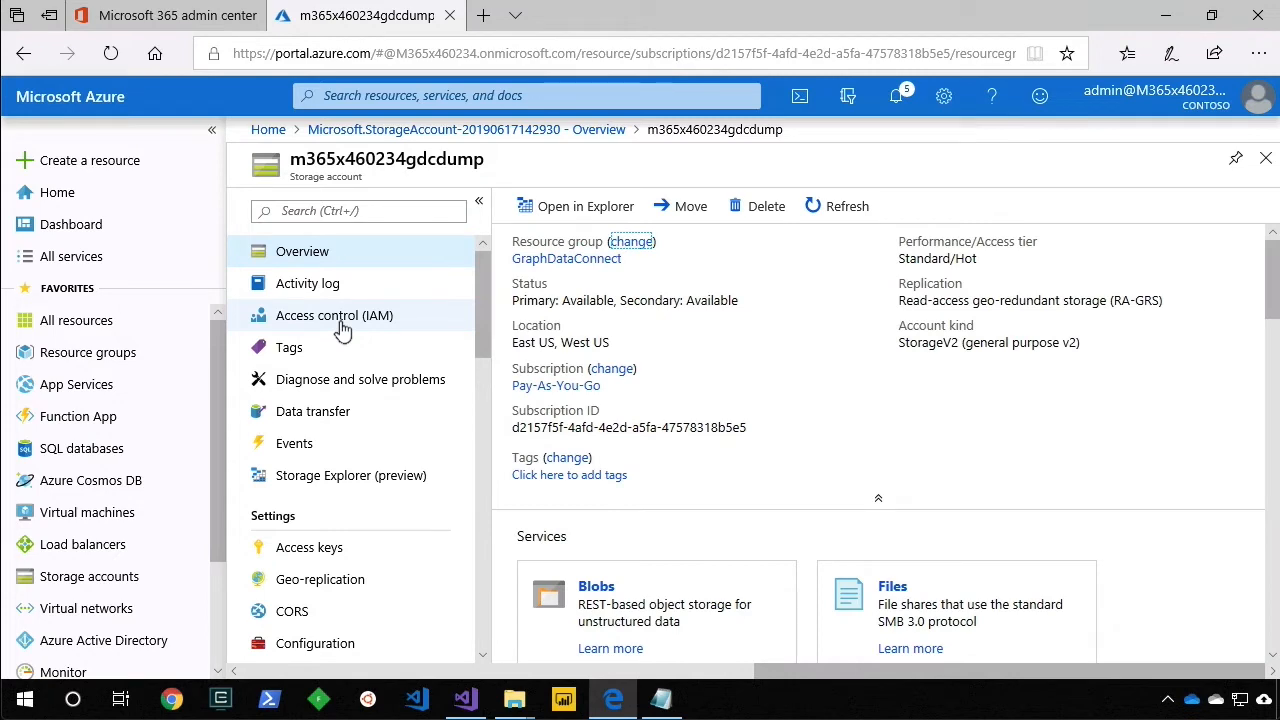
{"action": "left_click", "coordinate": [342, 320]}
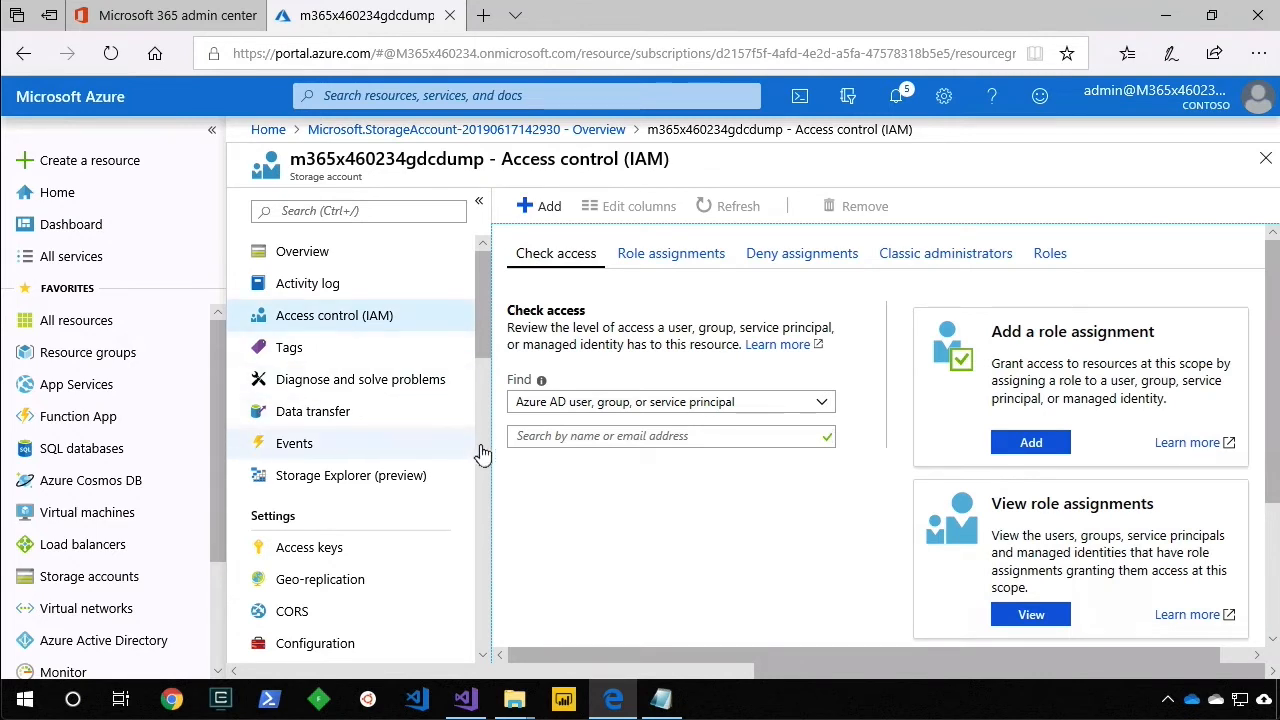
{"action": "left_click", "coordinate": [532, 207]}
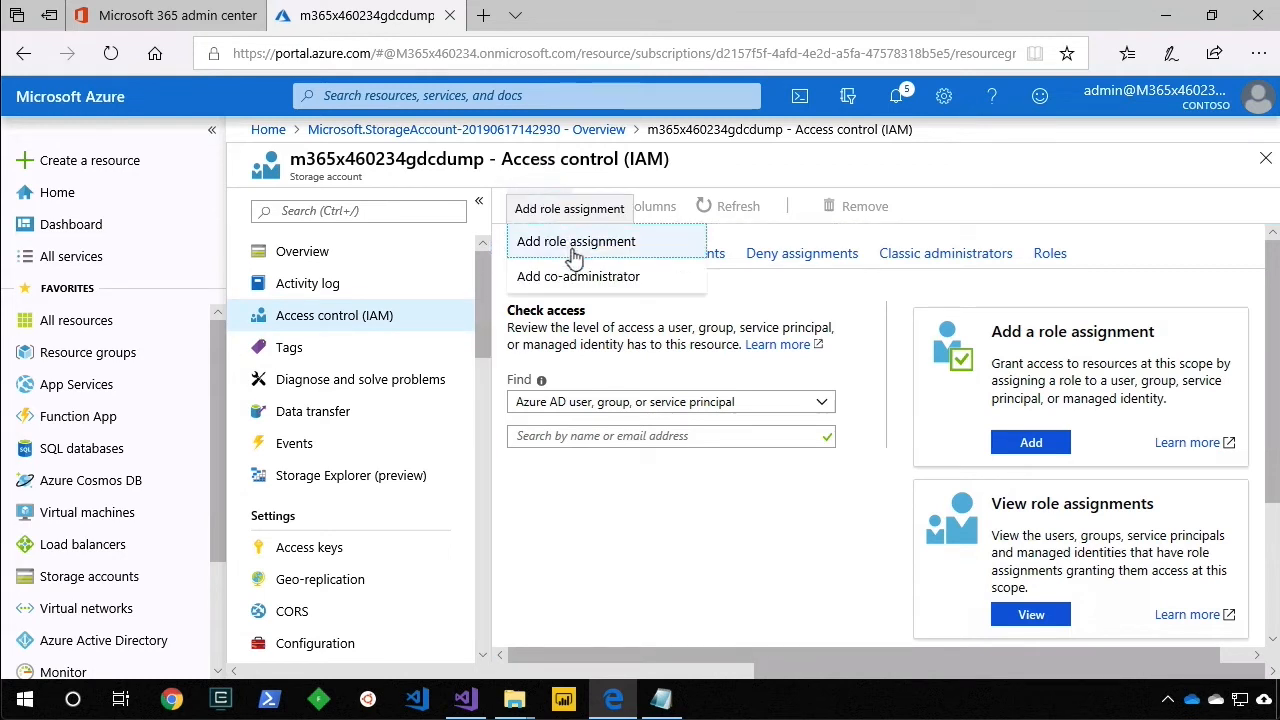
{"action": "left_click", "coordinate": [632, 244]}
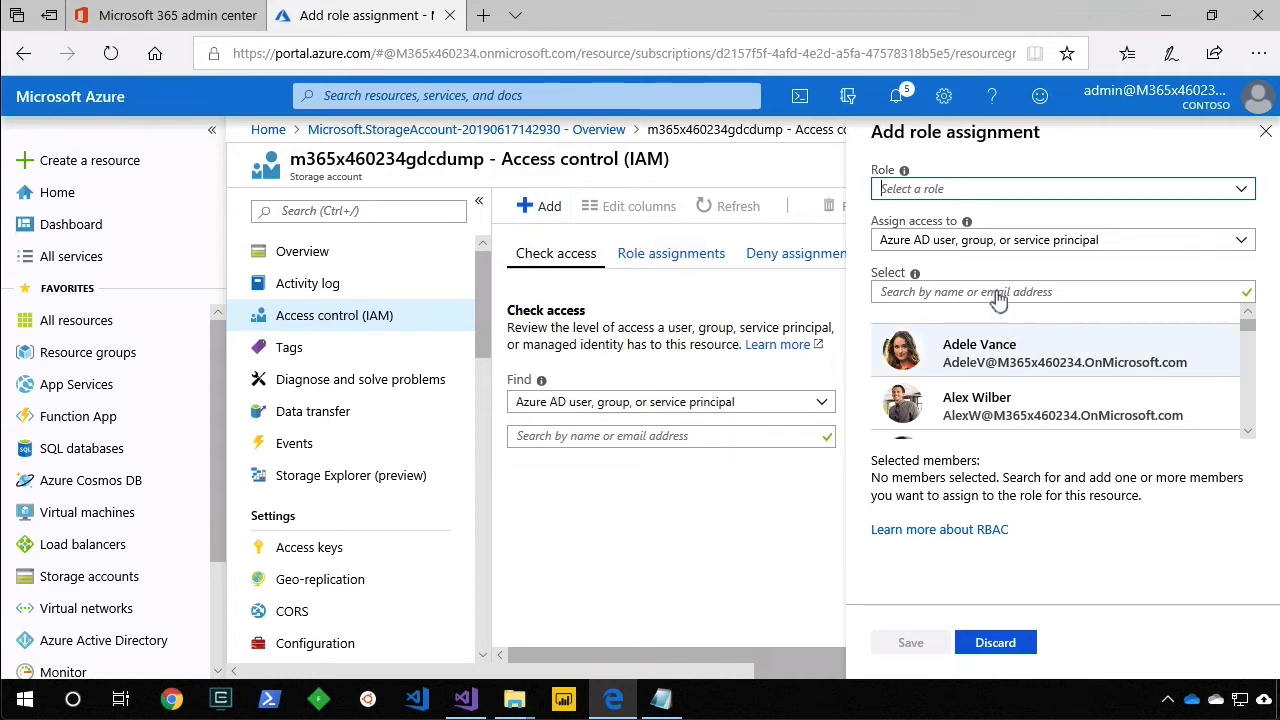
{"action": "left_click", "coordinate": [967, 189]}
{"action": "type", "text": "storage blob"}
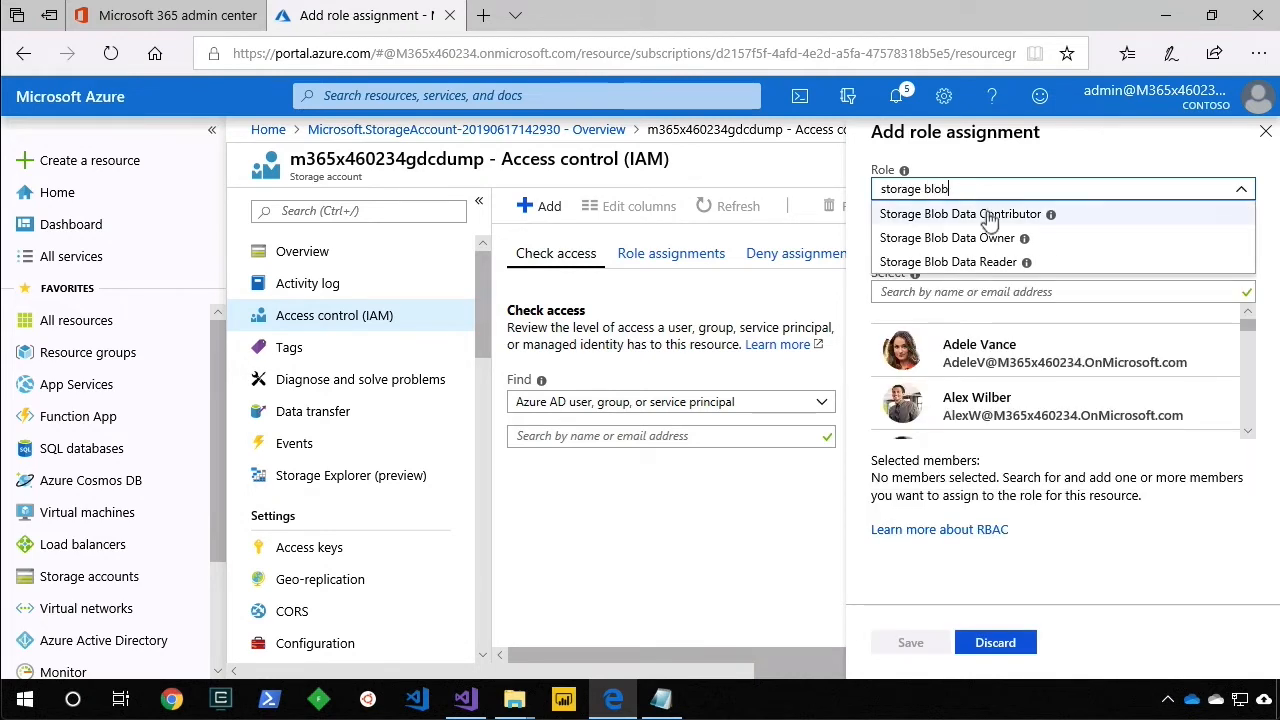
{"action": "left_click", "coordinate": [984, 215]}
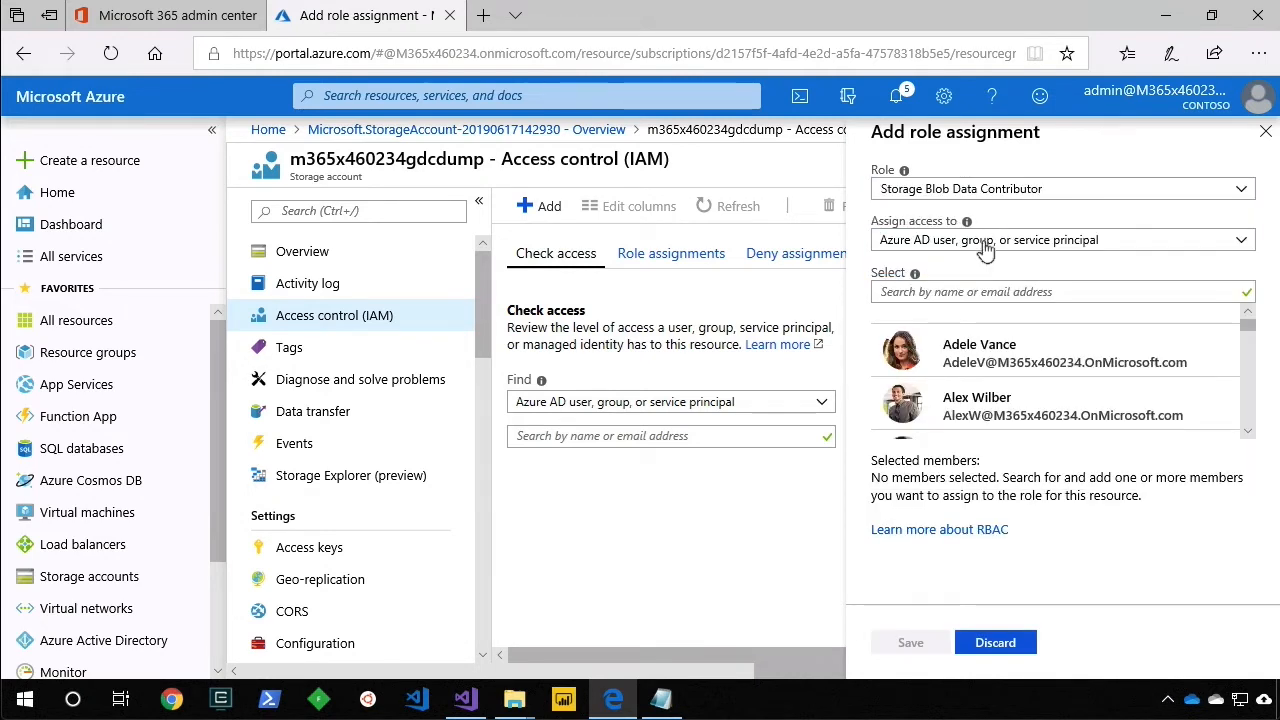
Select the Microsoft Graph Data Connect Data Transfer service principal as the role's member and save the assignment
{"action": "left_click", "coordinate": [976, 288]}
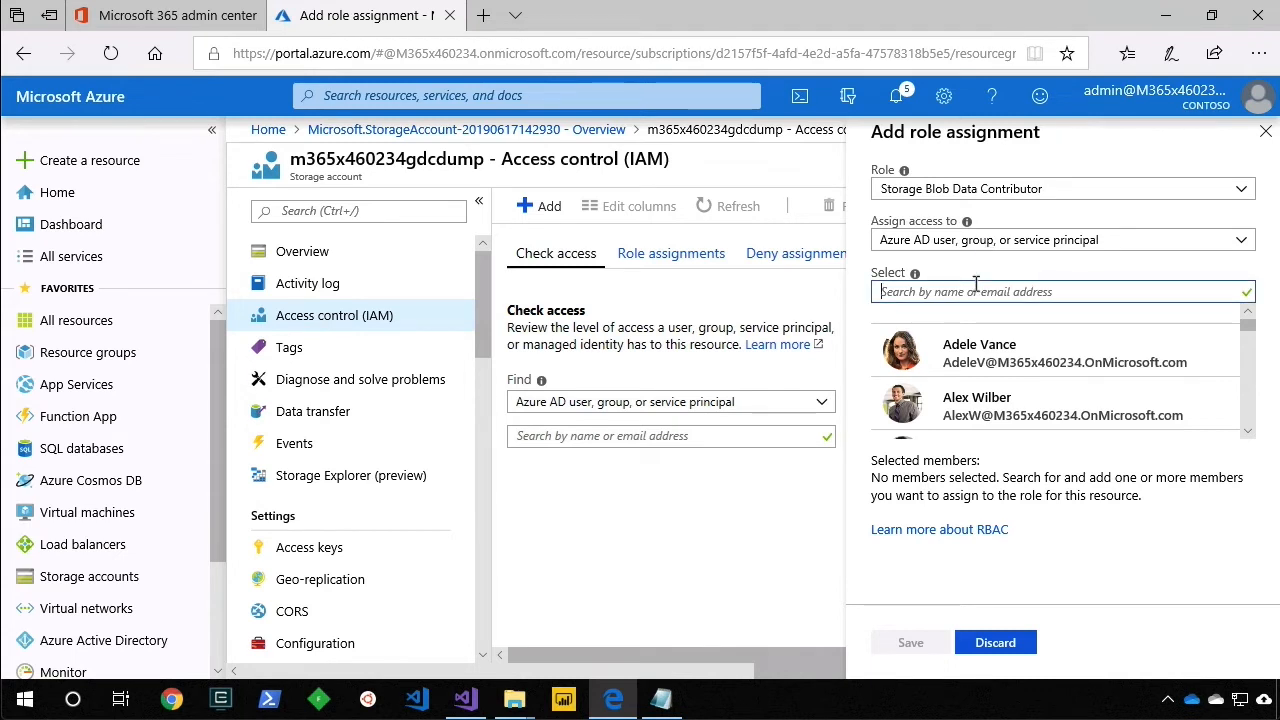
{"action": "type", "text": "microsoft gra"}
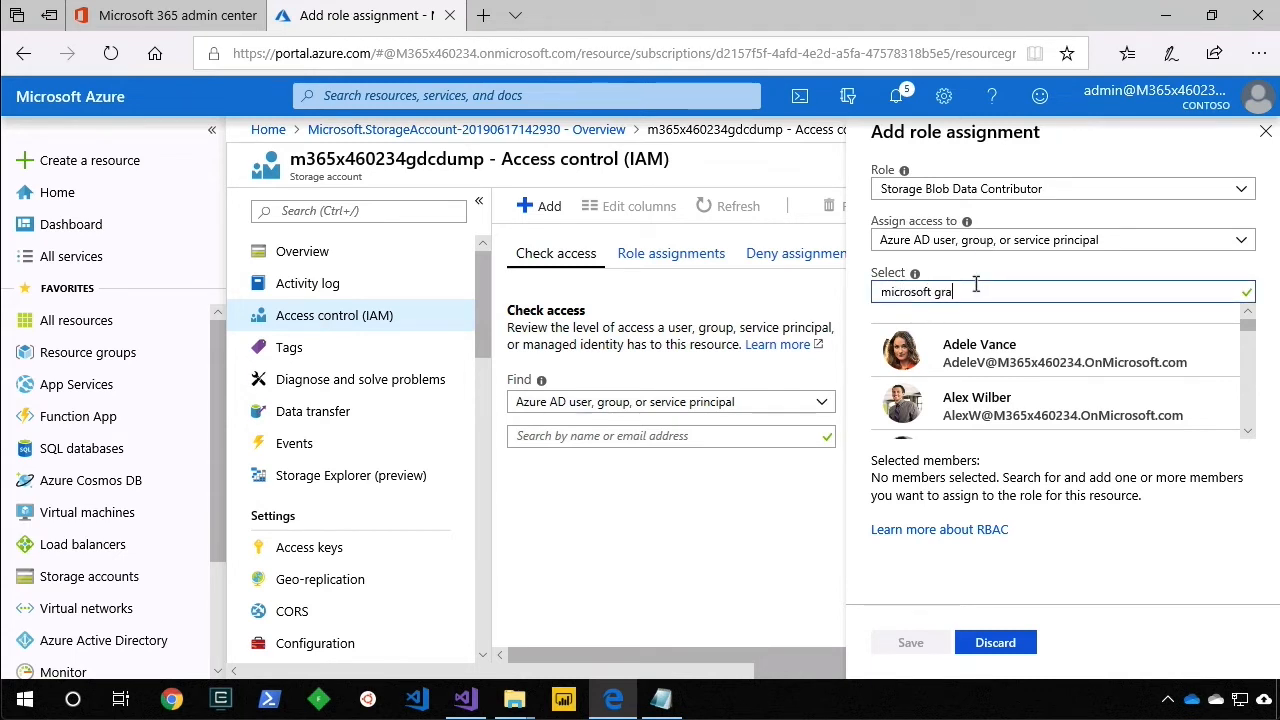
{"action": "type", "text": "ph data connect"}
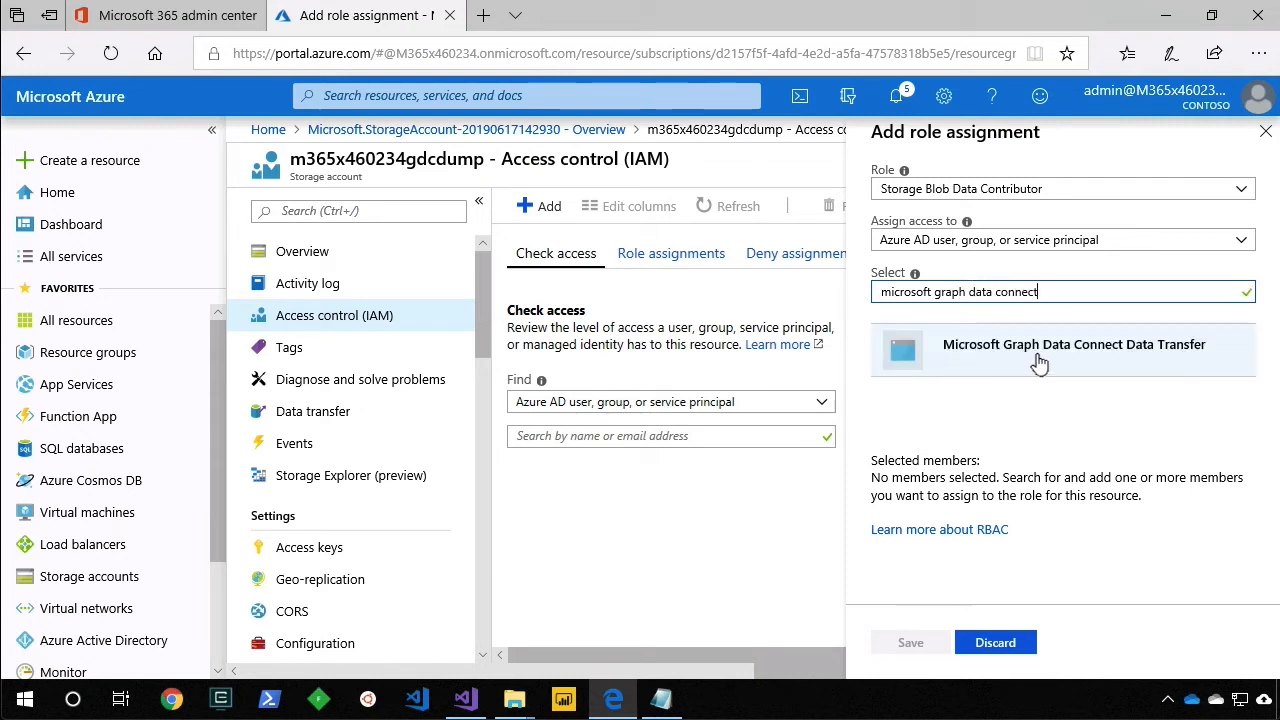
{"action": "left_click", "coordinate": [1038, 358]}
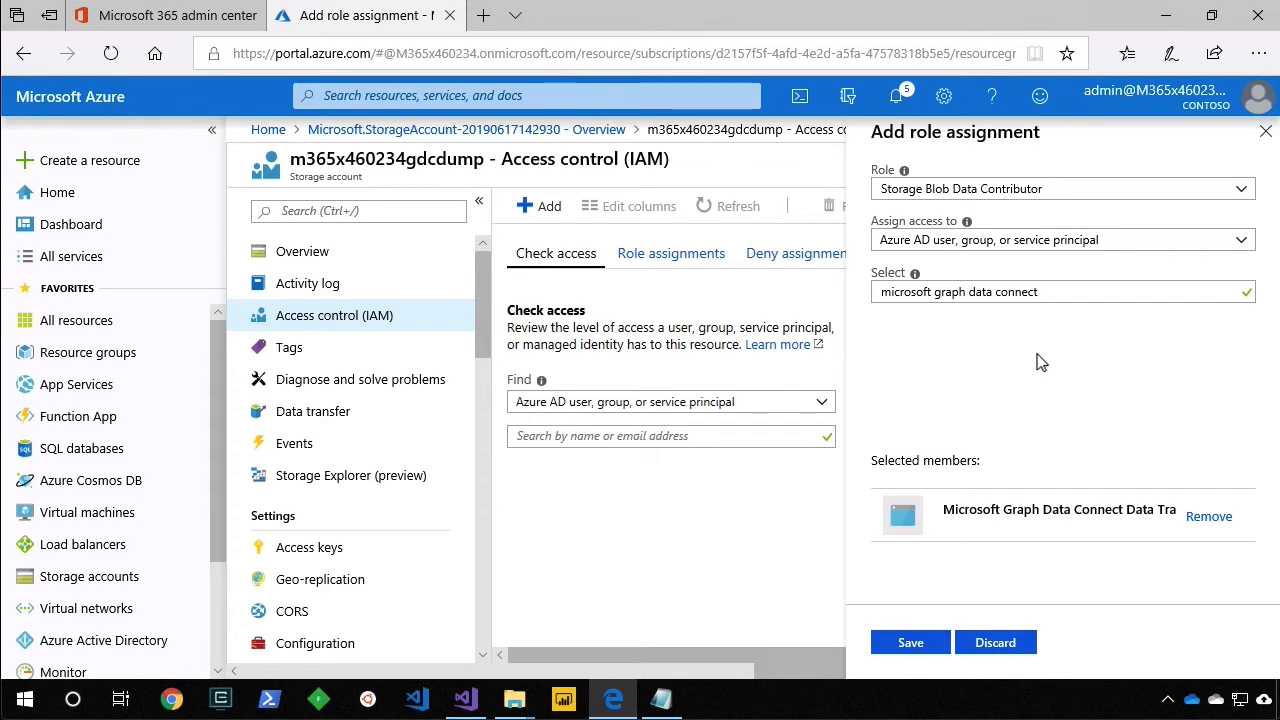
{"action": "left_click", "coordinate": [929, 642]}
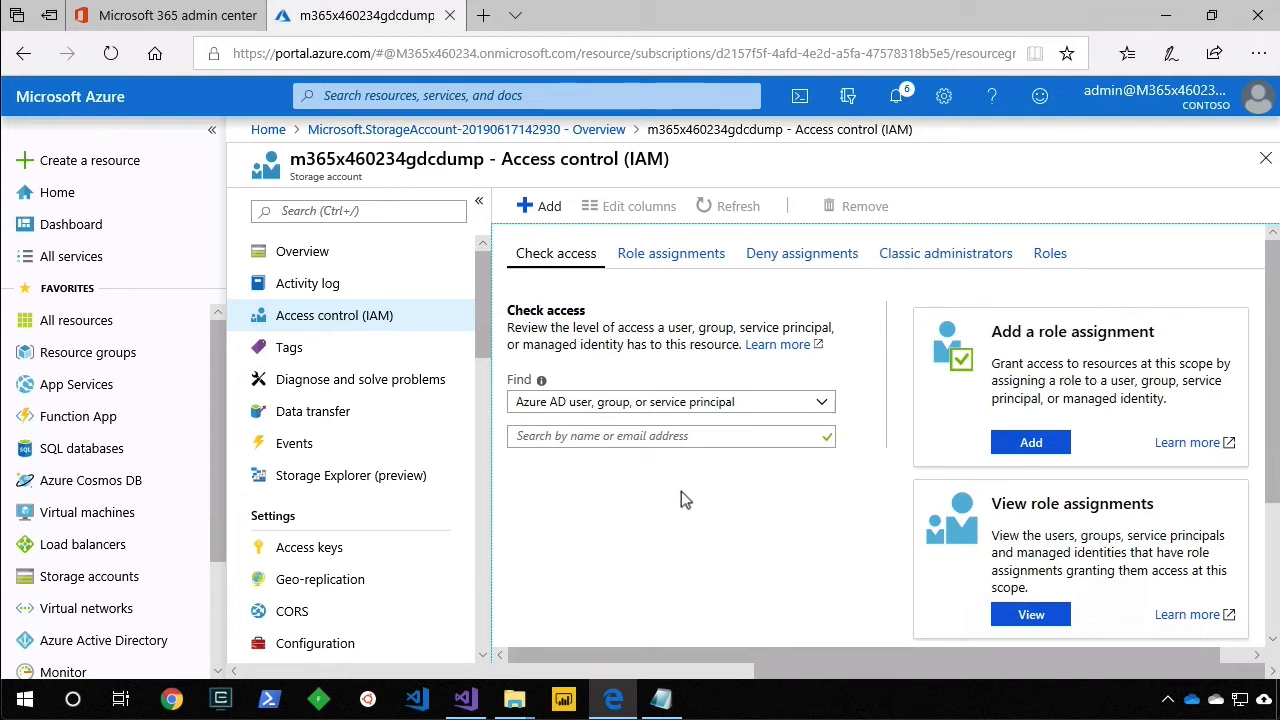
Create a private blob container named maildump in the storage account
{"action": "left_click", "coordinate": [307, 253]}
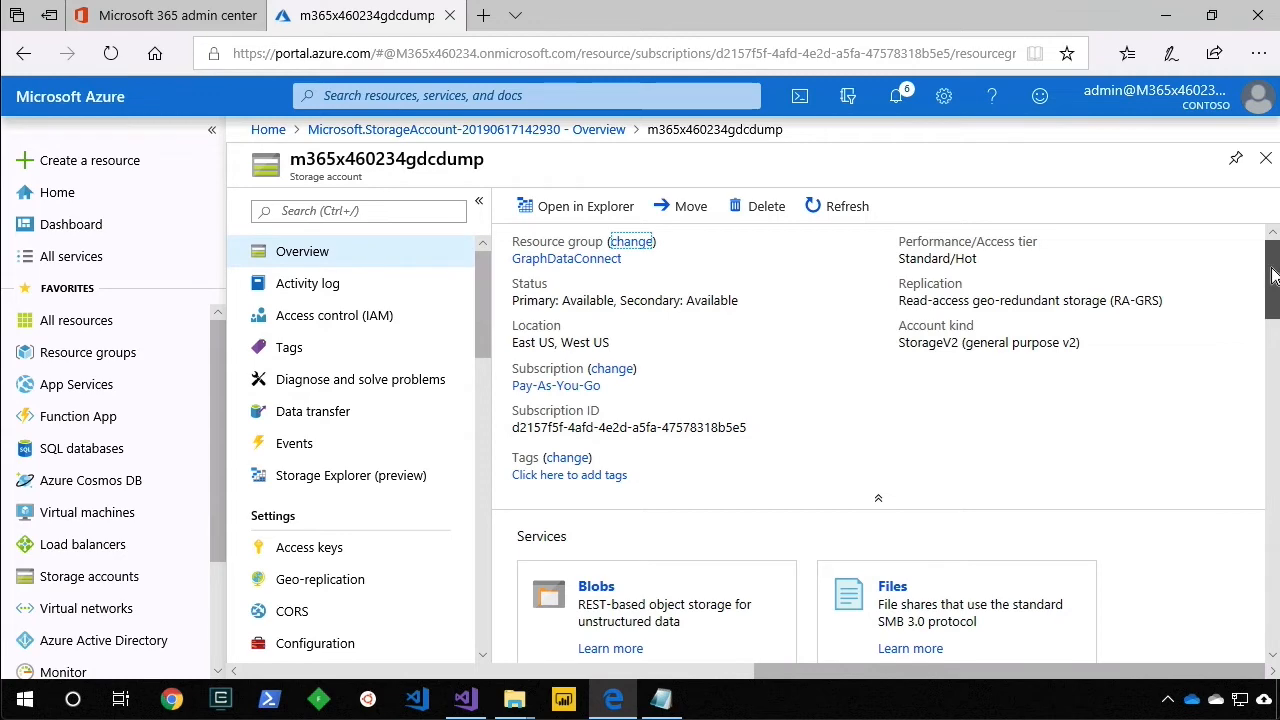
{"action": "left_click_drag", "start_coordinate": [1273, 277], "coordinate": [1274, 321]}
{"action": "left_click", "coordinate": [603, 346]}
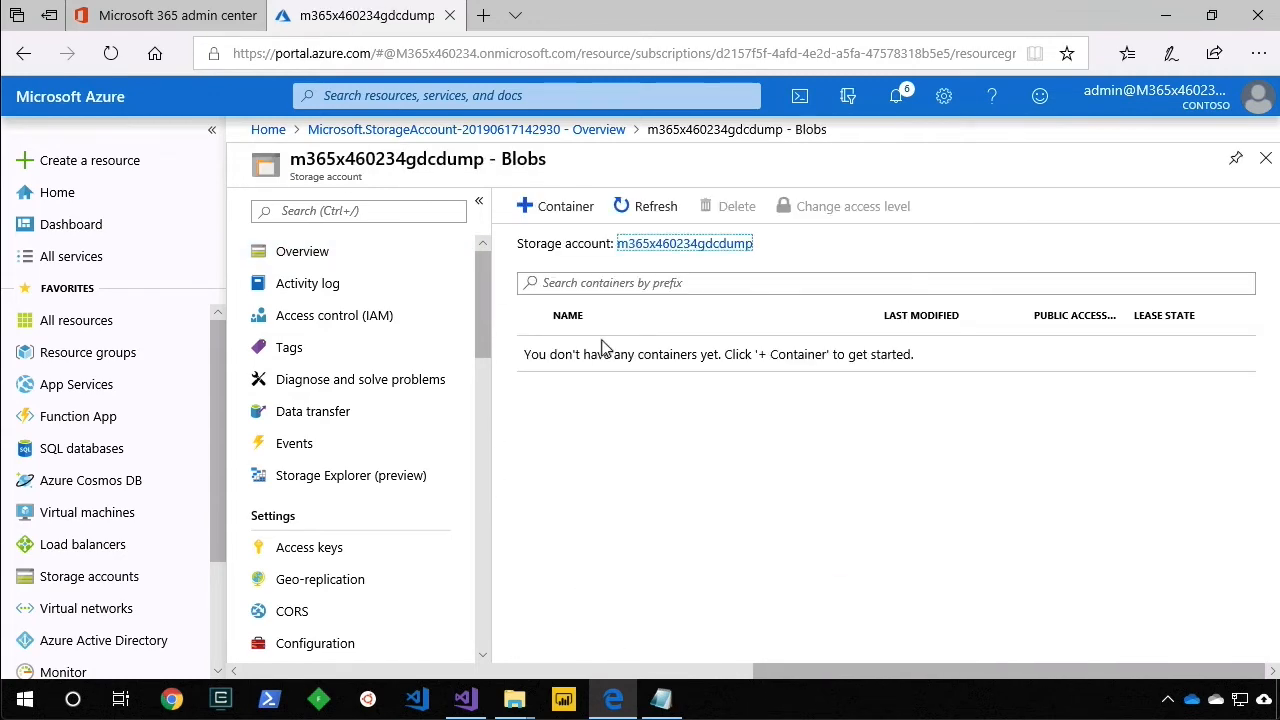
{"action": "left_click", "coordinate": [562, 207]}
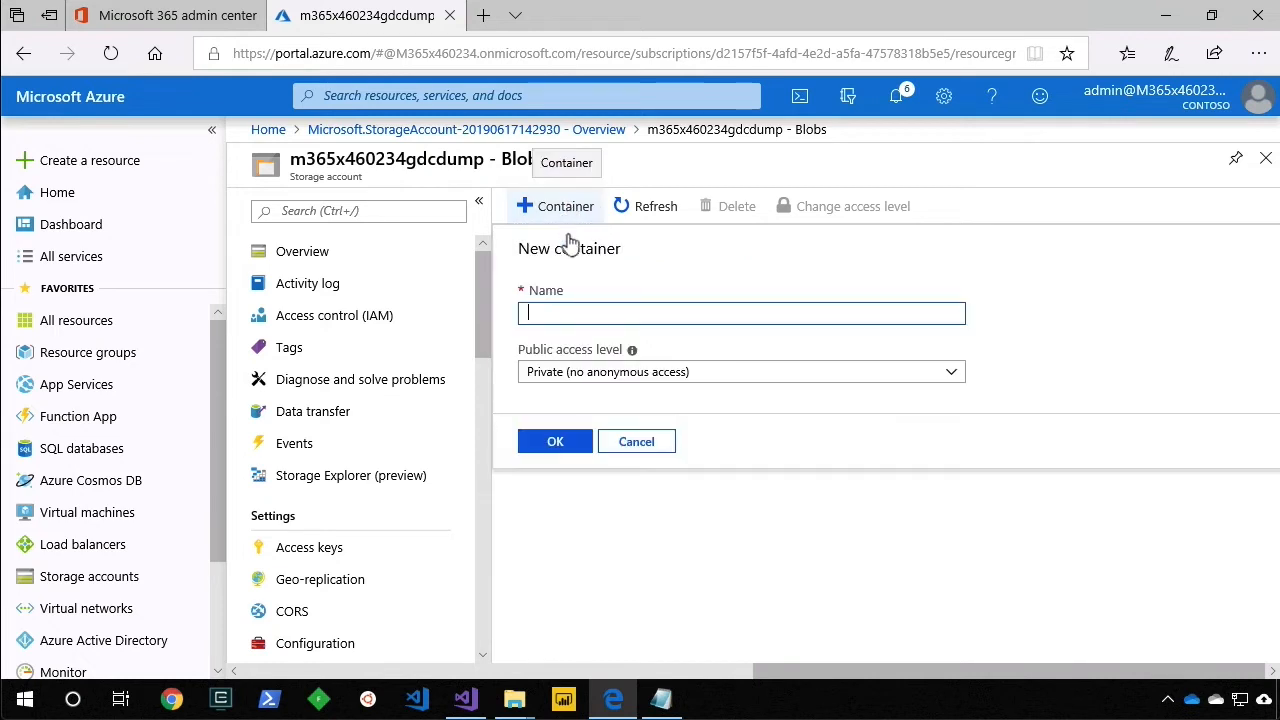
{"action": "type", "text": "maildump"}
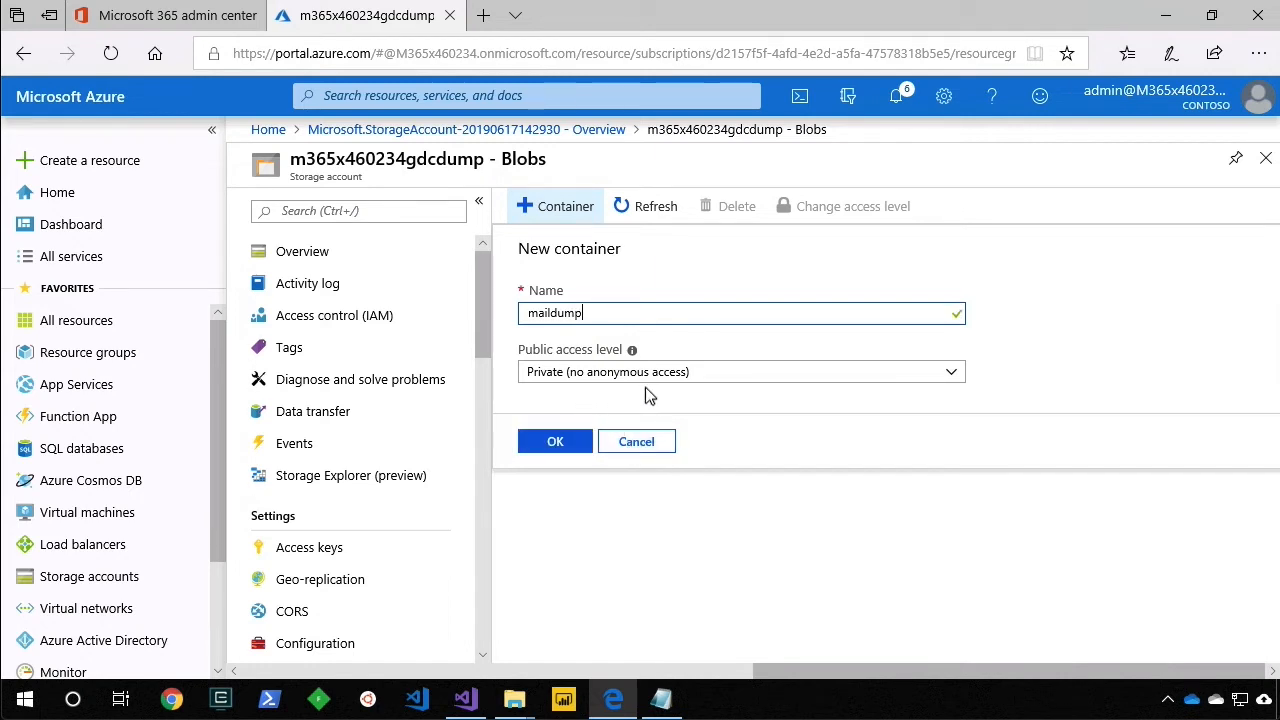
{"action": "left_click", "coordinate": [564, 447]}
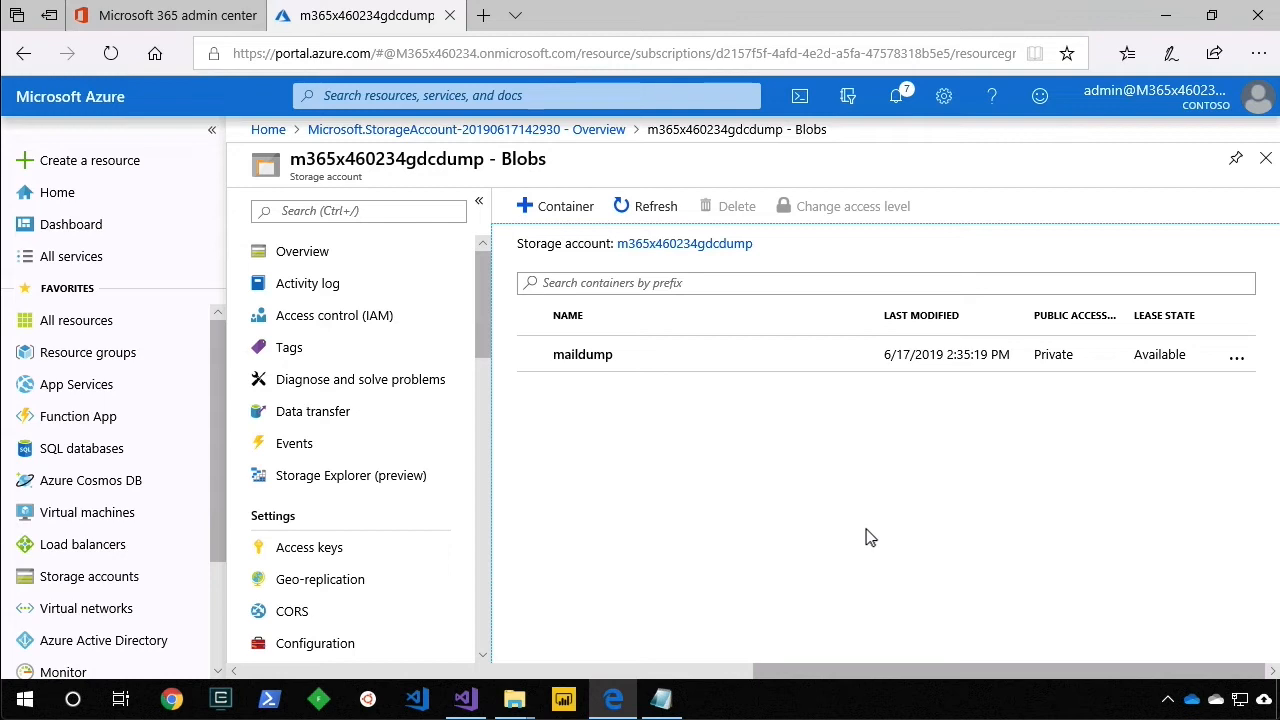
Find Data Factory in the Marketplace and start creating a new data factory resource
{"action": "left_click", "coordinate": [113, 170]}
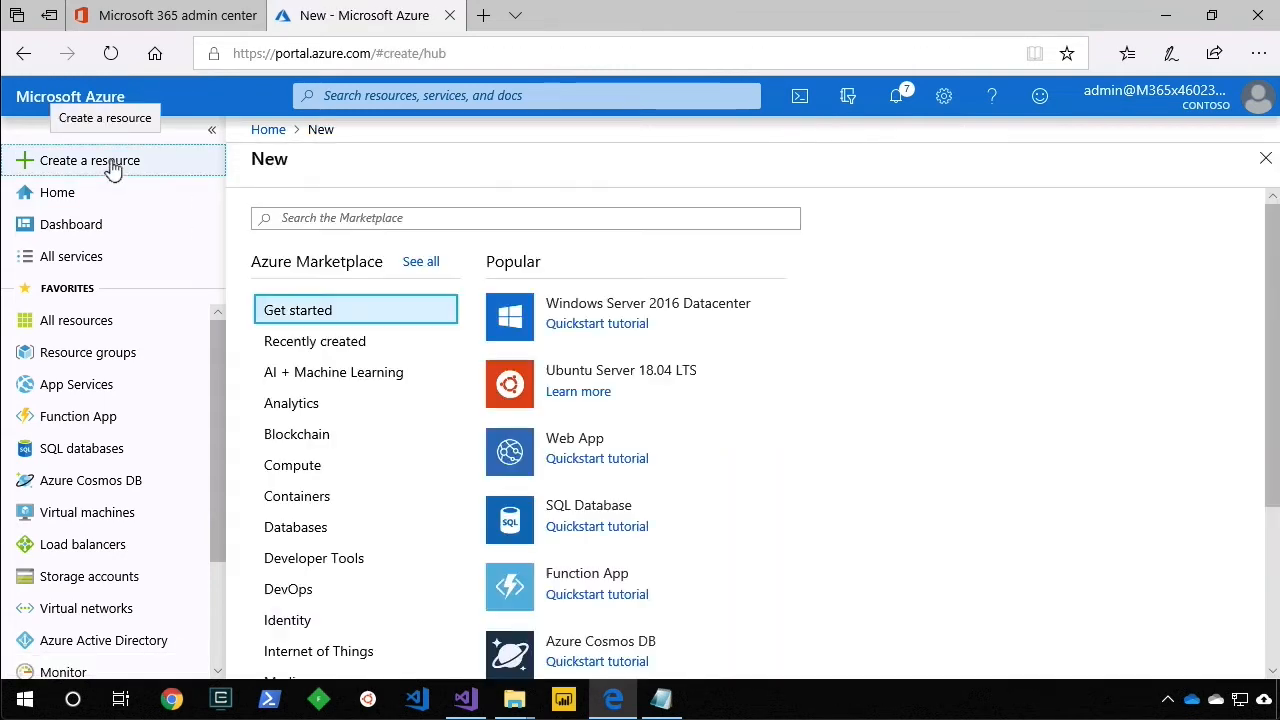
{"action": "type", "text": "data"}
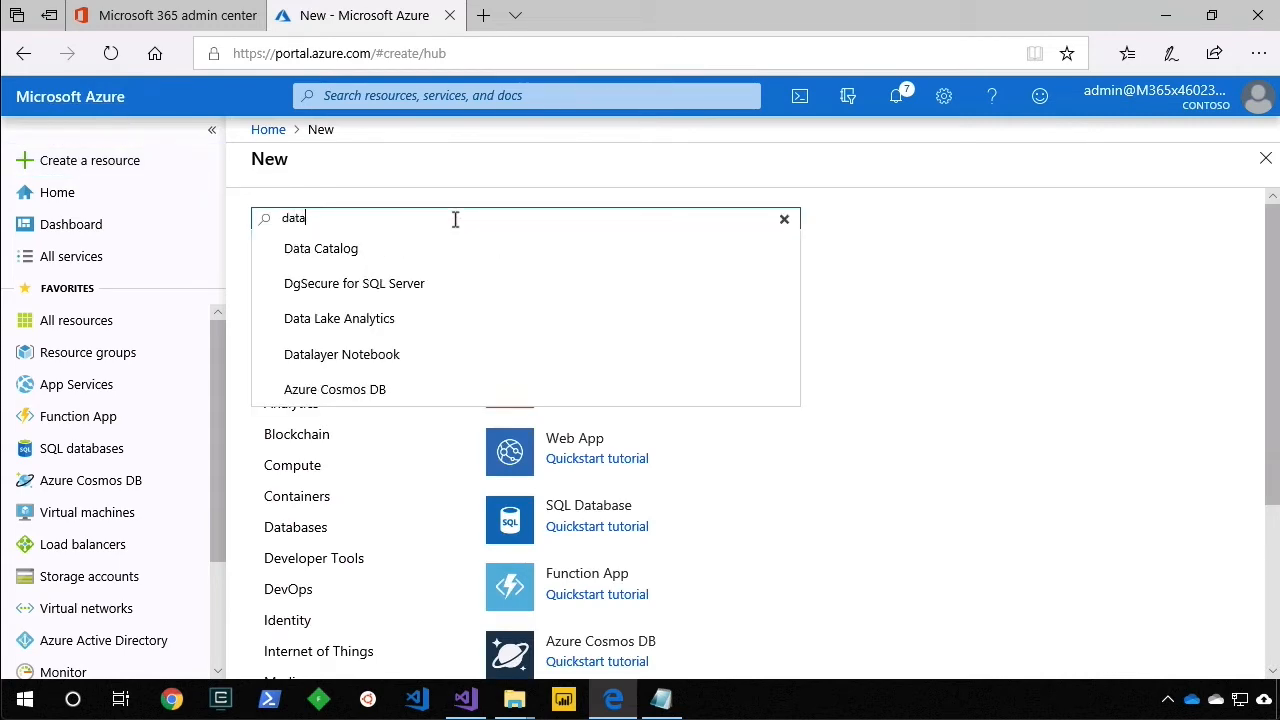
{"action": "type", "text": " factory"}
{"action": "key", "text": "Return"}
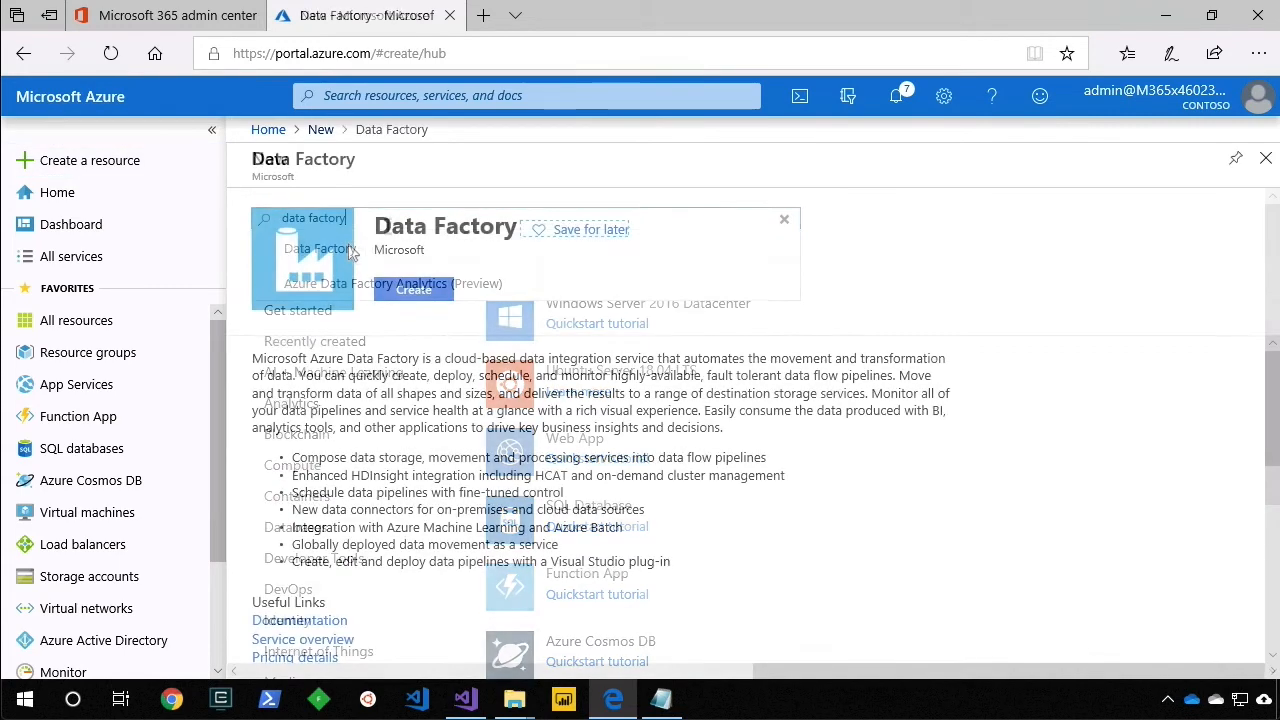
{"action": "left_click", "coordinate": [413, 290]}
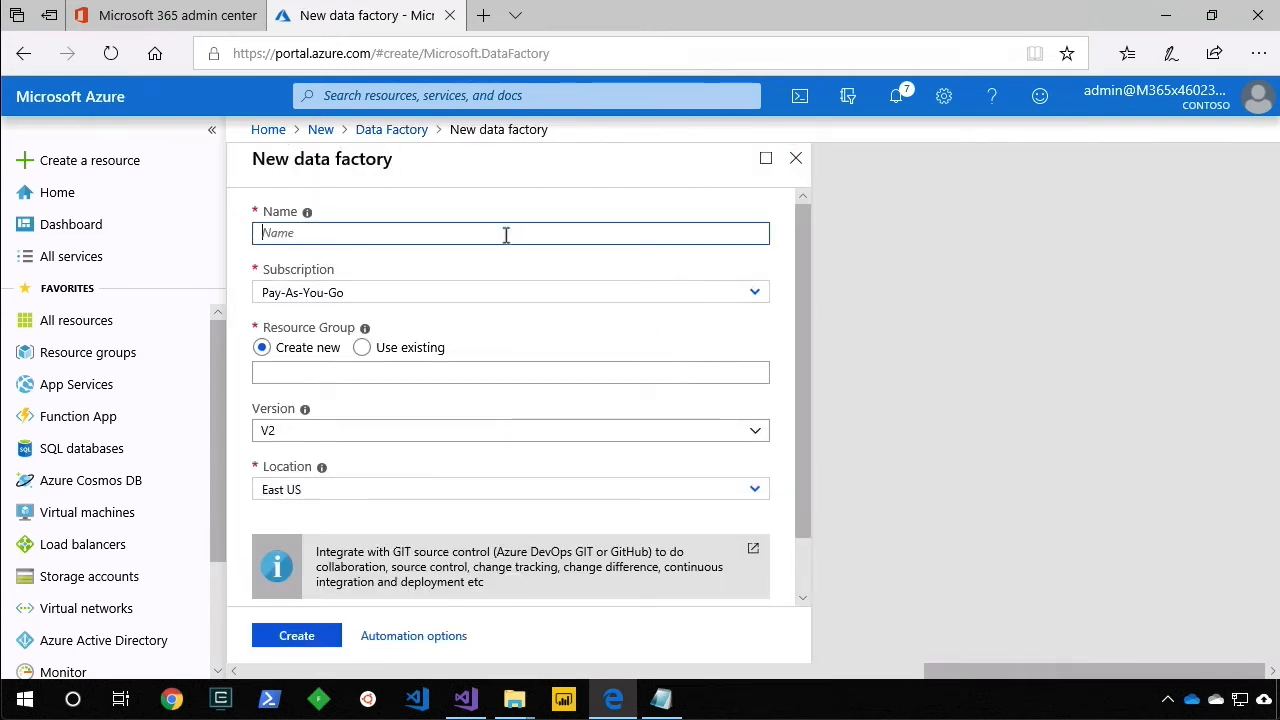
Name the new data factory m365x460234datafactory, using the lowercase tenant name as the prefix
{"action": "type", "text": "M365x460234"}
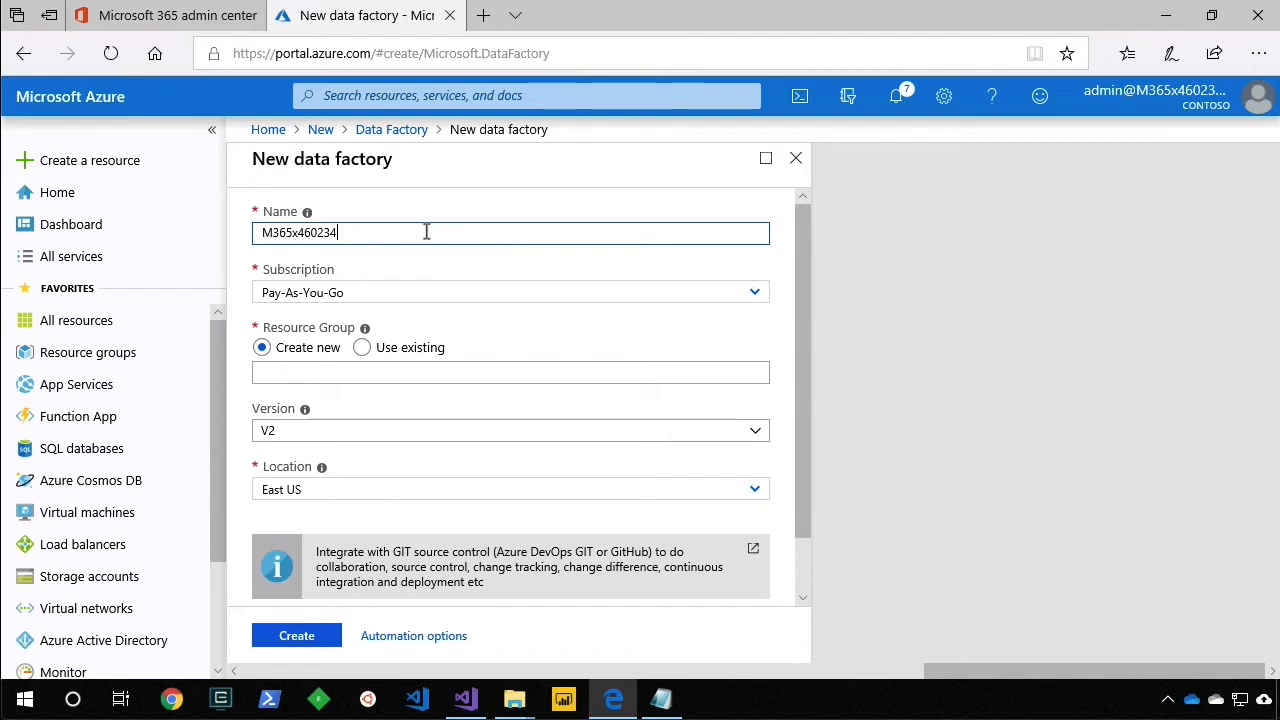
{"action": "key", "text": "Delete"}
{"action": "type", "text": "m365x460234datafa"}
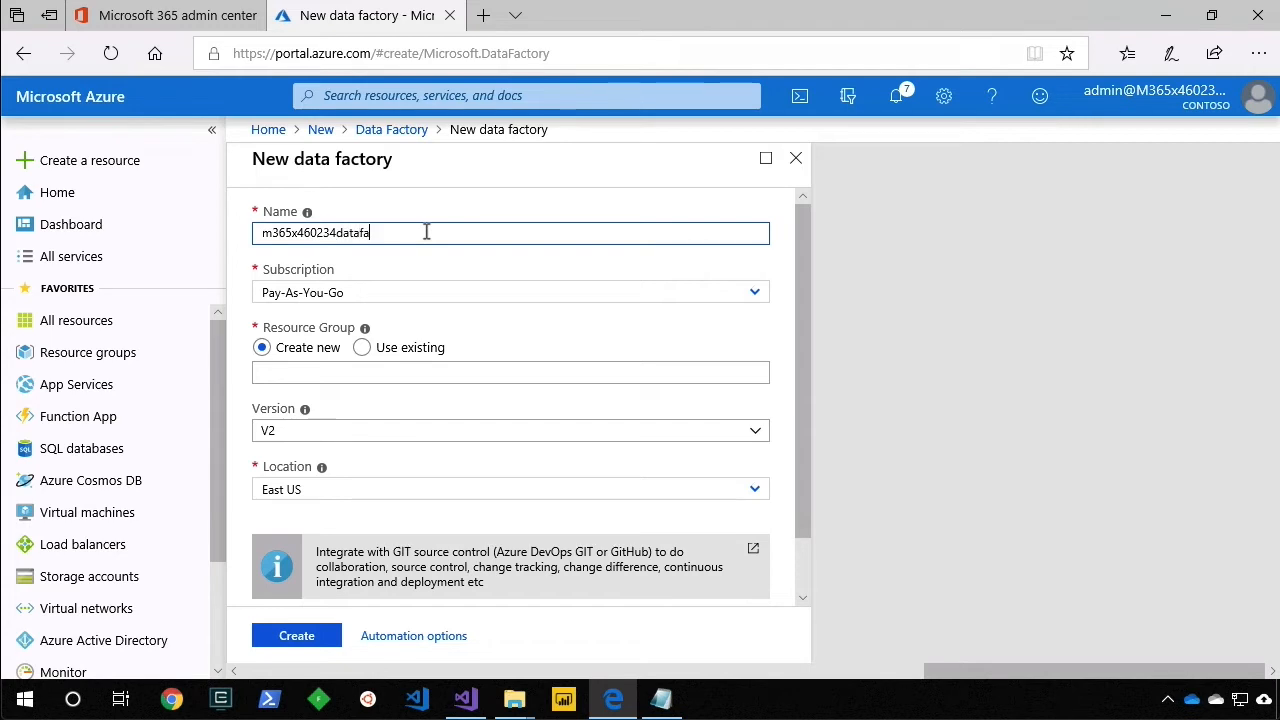
{"action": "type", "text": "ctory"}
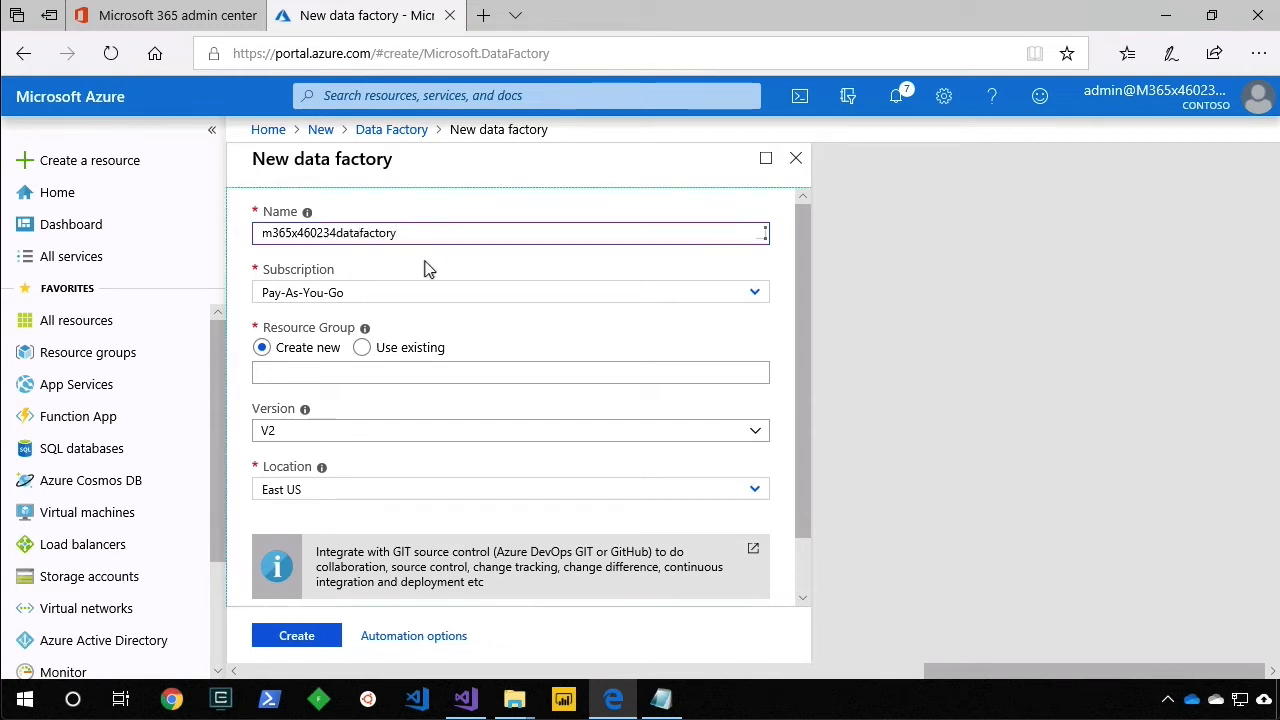
Assign the data factory to the existing GraphDataConnect resource group and create it
{"action": "left_click", "coordinate": [396, 350]}
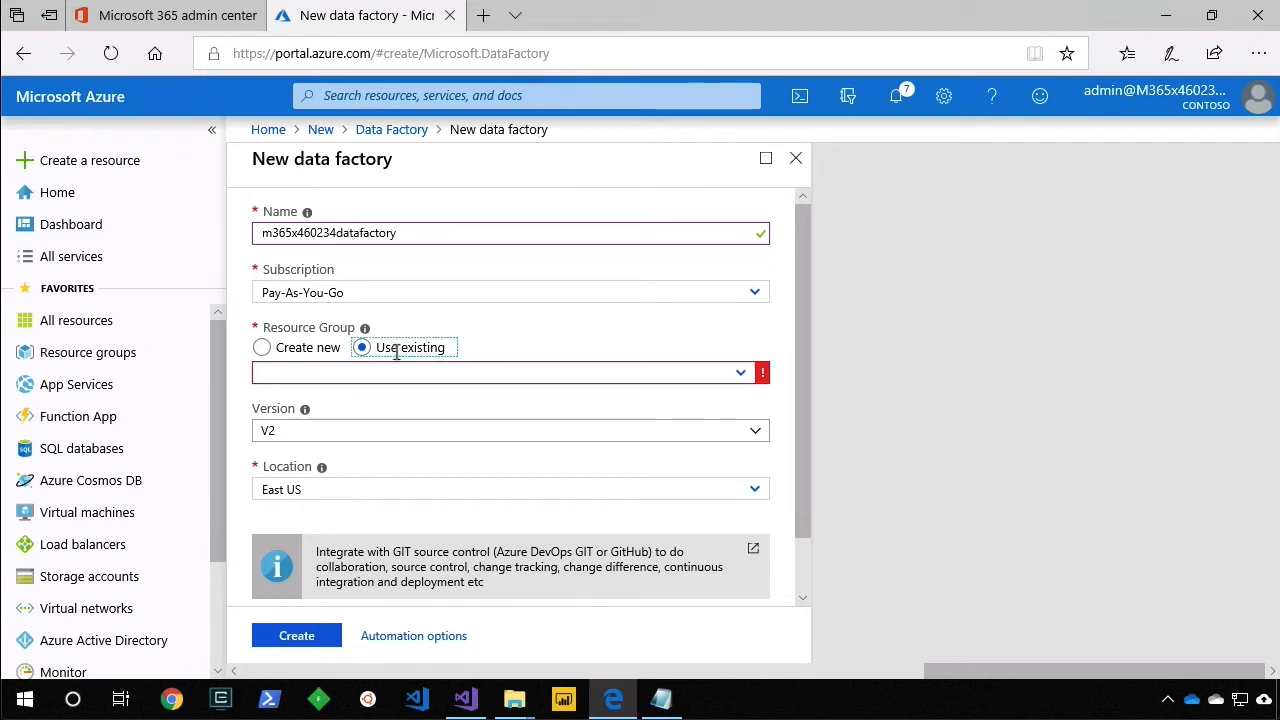
{"action": "left_click", "coordinate": [676, 380]}
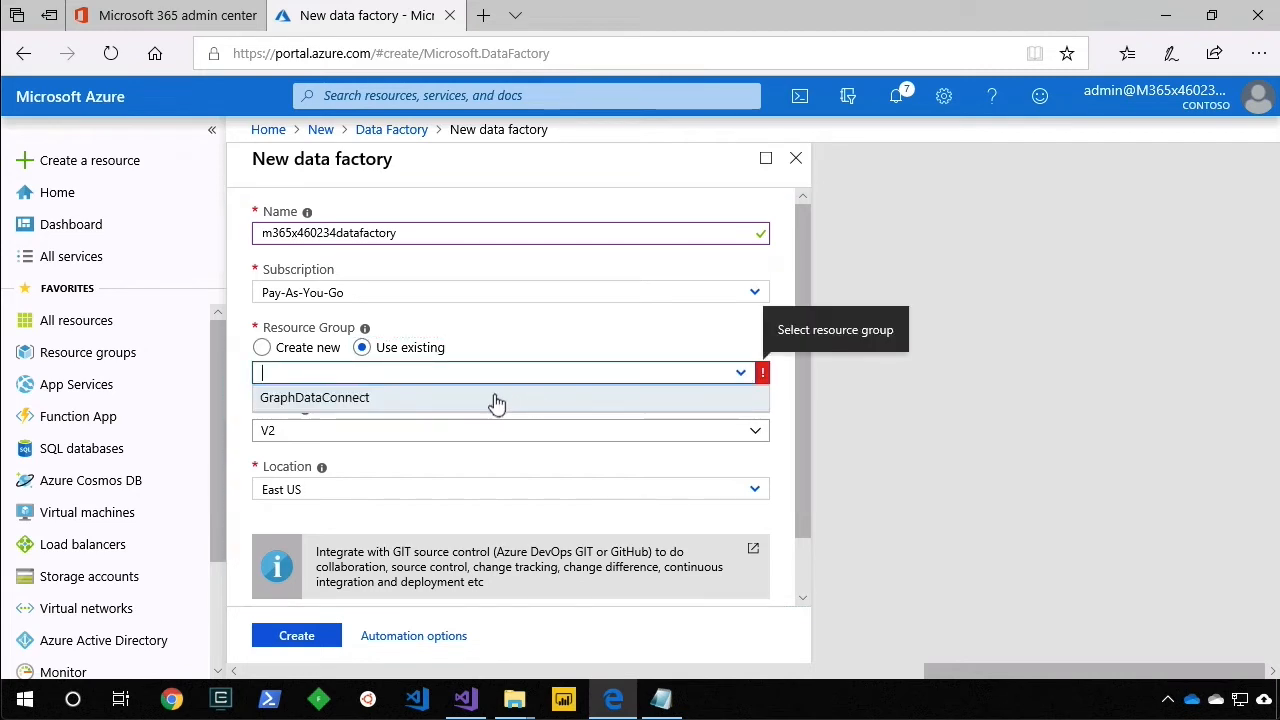
{"action": "left_click", "coordinate": [367, 400]}
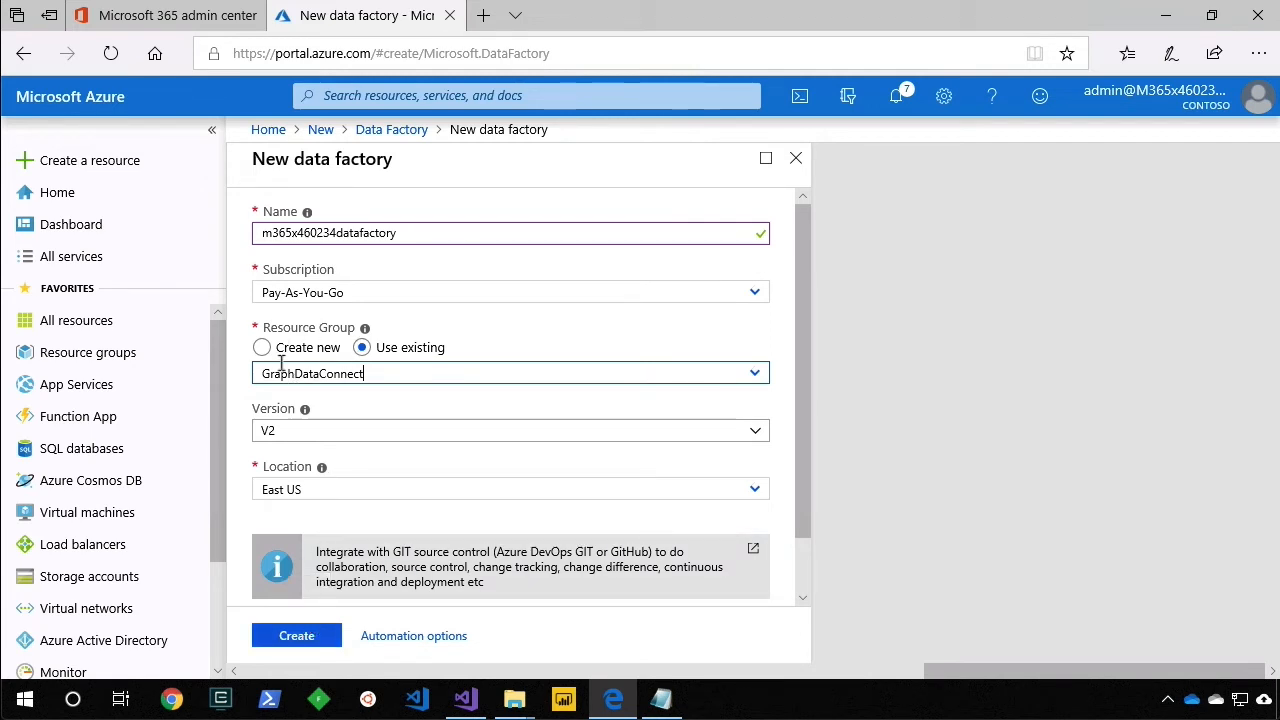
{"action": "left_click", "coordinate": [304, 630]}
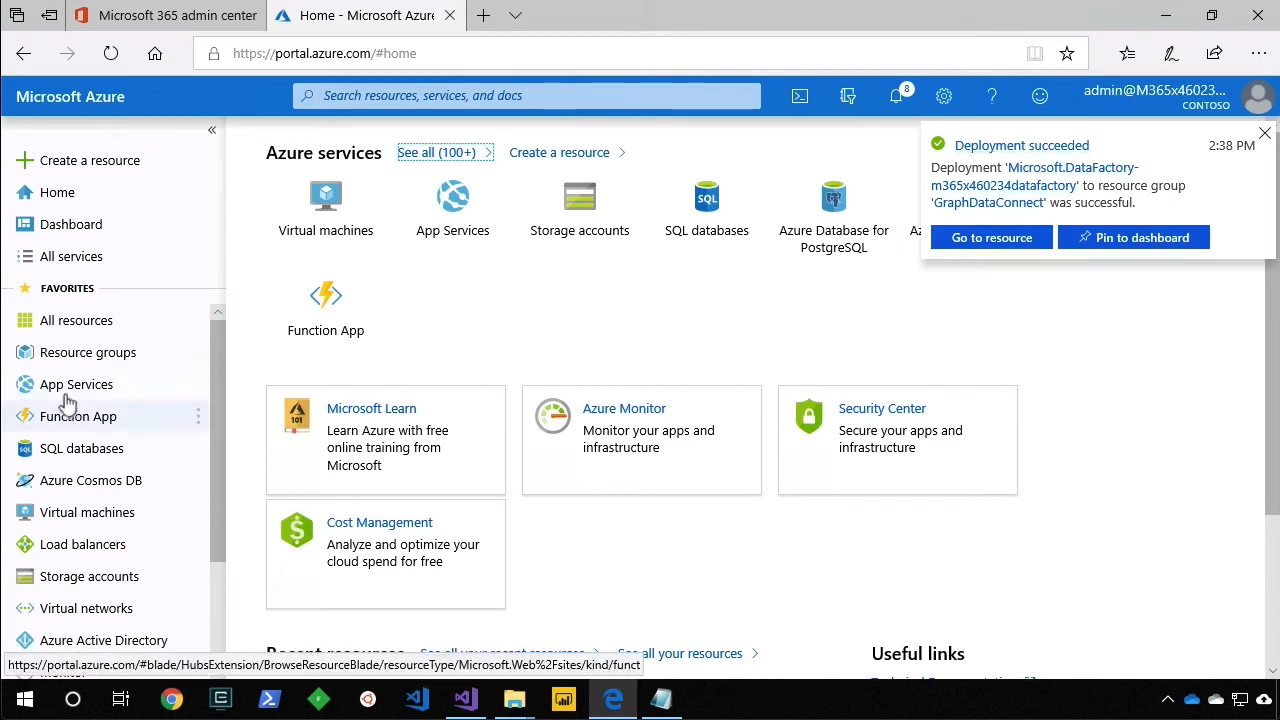
Open the m365x460234datafactory data factory from the GraphDataConnect resource group
{"action": "left_click", "coordinate": [92, 353]}
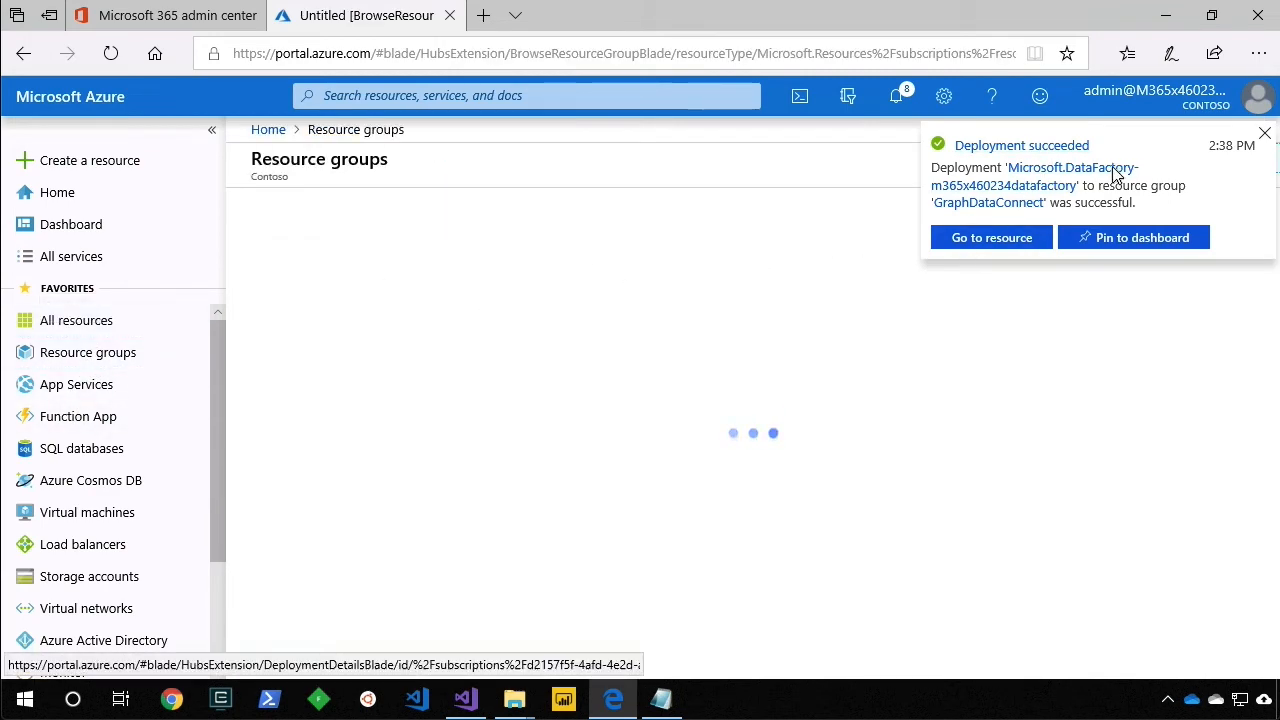
{"action": "left_click", "coordinate": [1263, 135]}
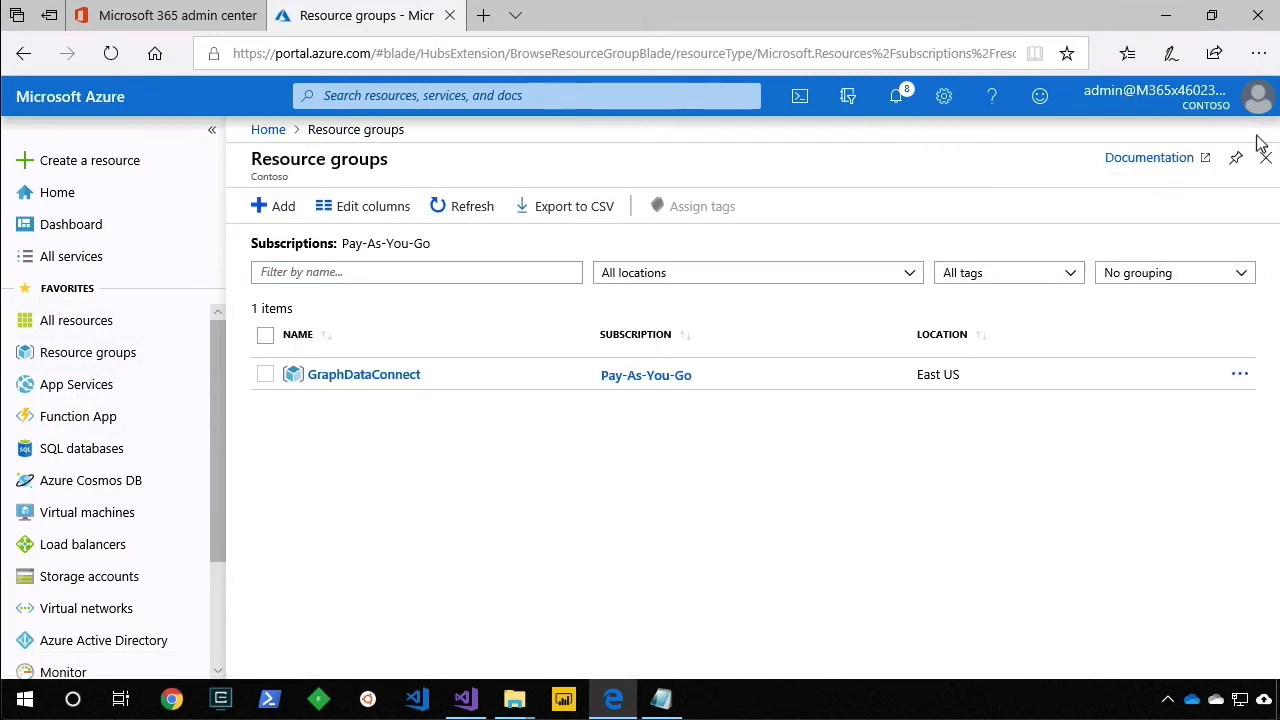
{"action": "left_click", "coordinate": [379, 375]}
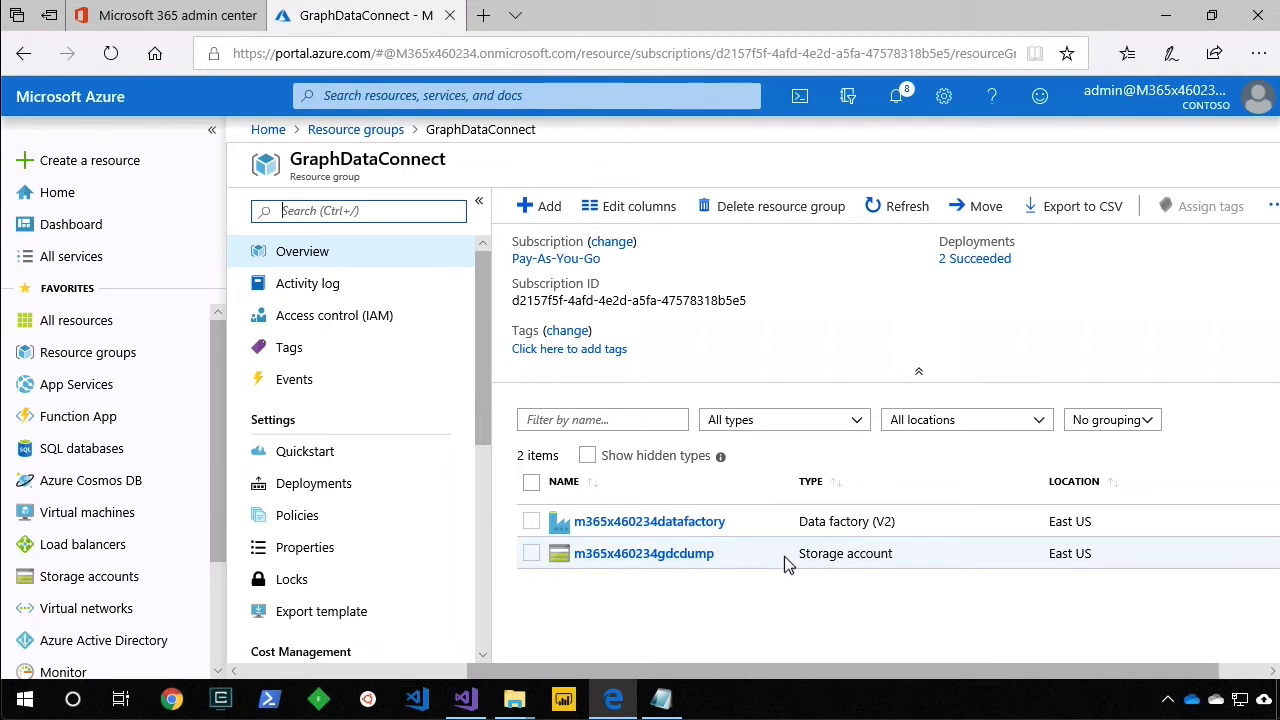
{"action": "left_click", "coordinate": [702, 527]}
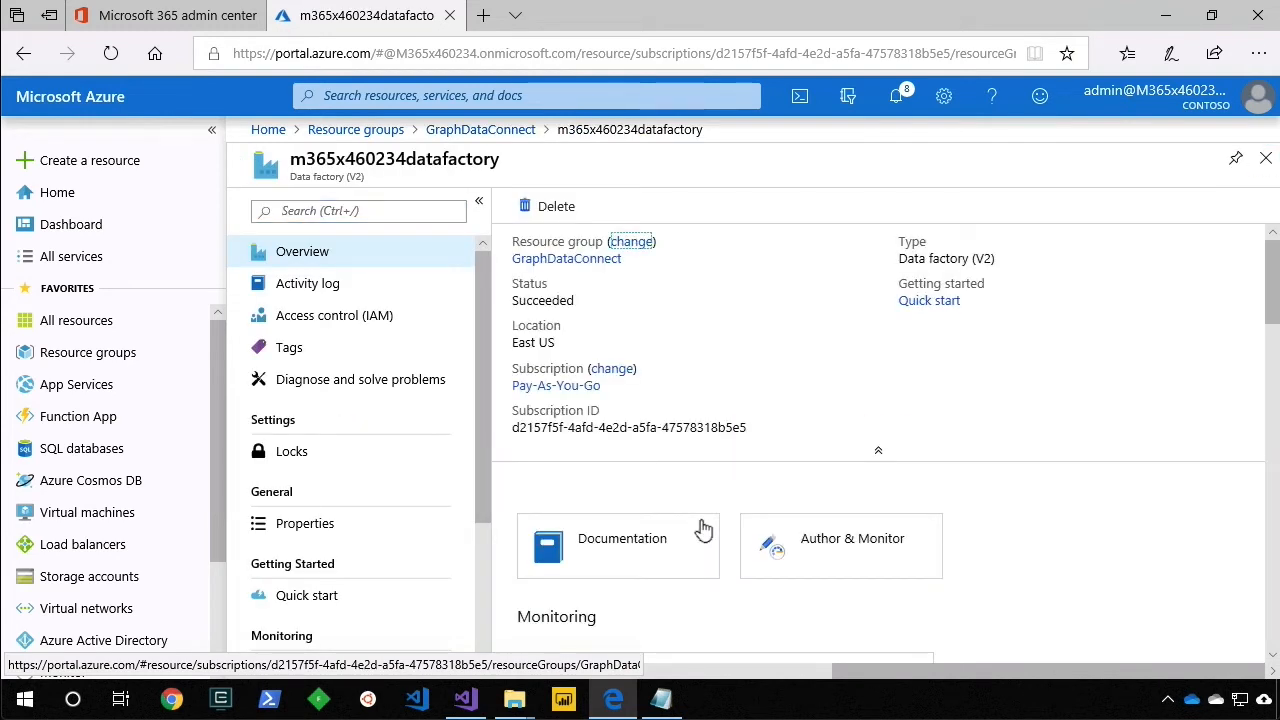
Launch the Azure Data Factory site for this factory, dismiss the survey banner and open the authoring workspace
{"action": "left_click", "coordinate": [838, 555]}
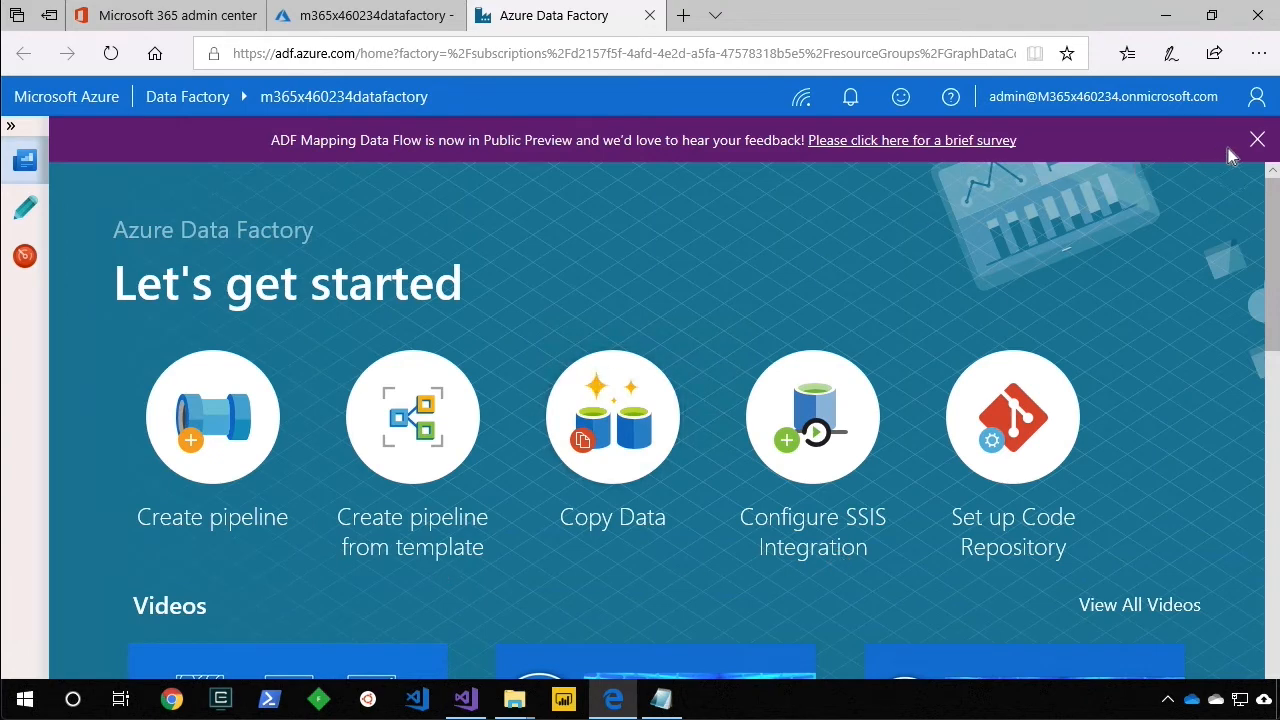
{"action": "left_click", "coordinate": [1257, 140]}
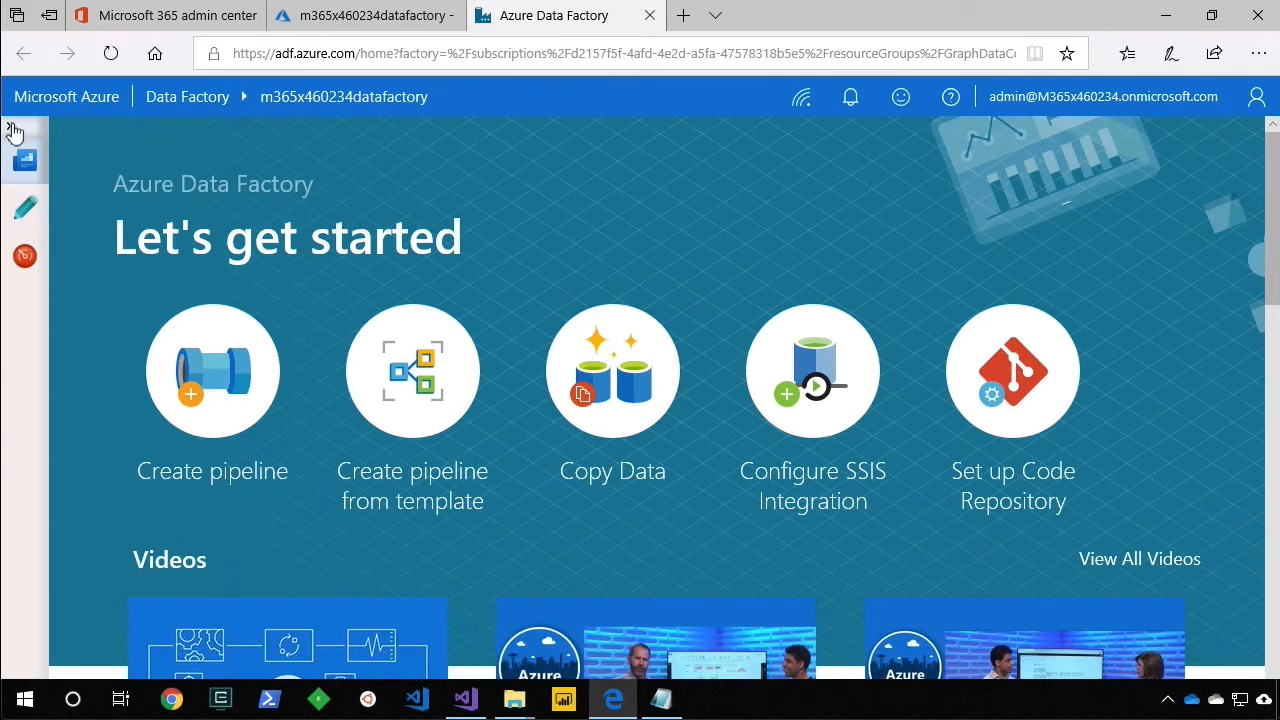
{"action": "left_click", "coordinate": [11, 126]}
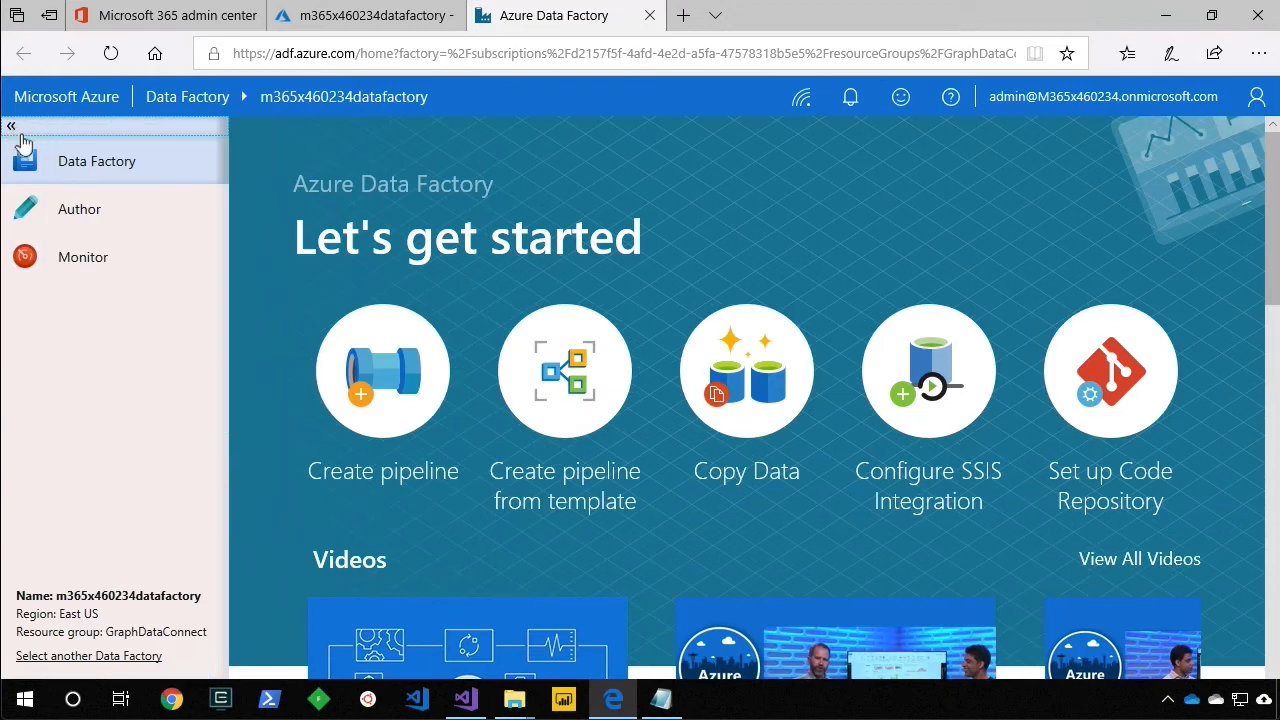
{"action": "left_click", "coordinate": [94, 215]}
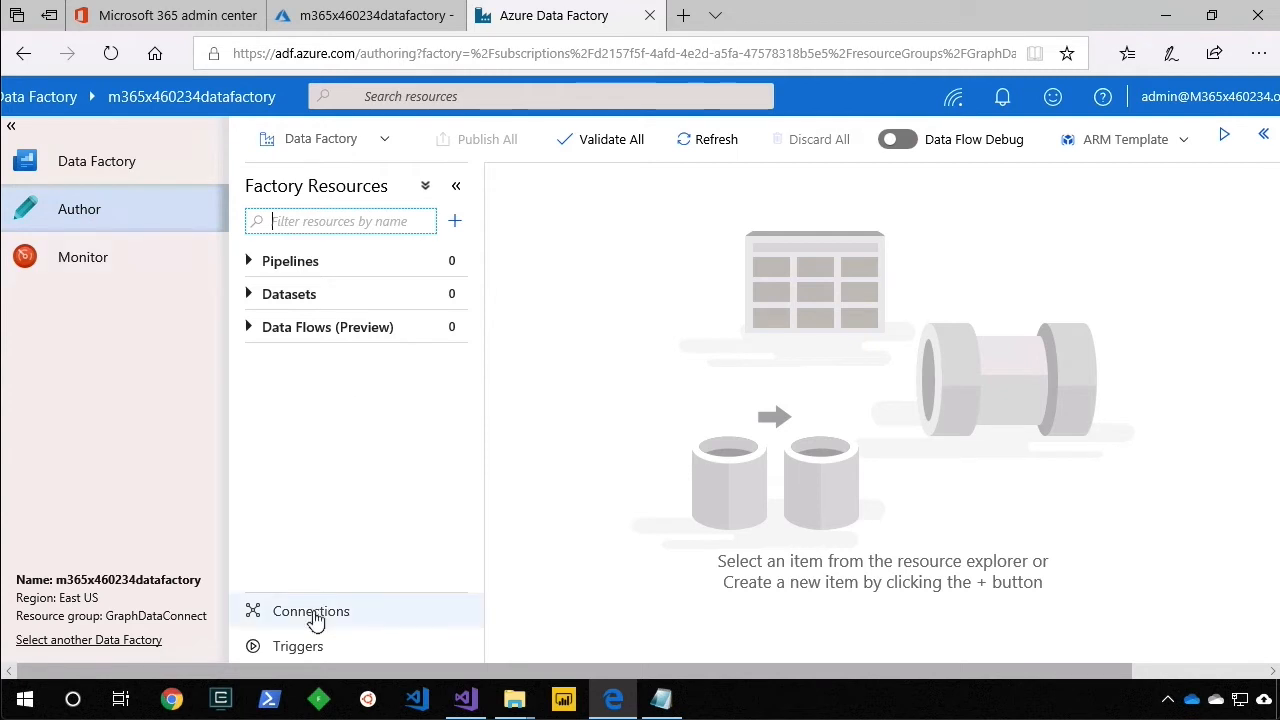
Start a new integration runtime for data movement and dispatch to external computes, with Azure as its network environment
{"action": "left_click", "coordinate": [274, 613]}
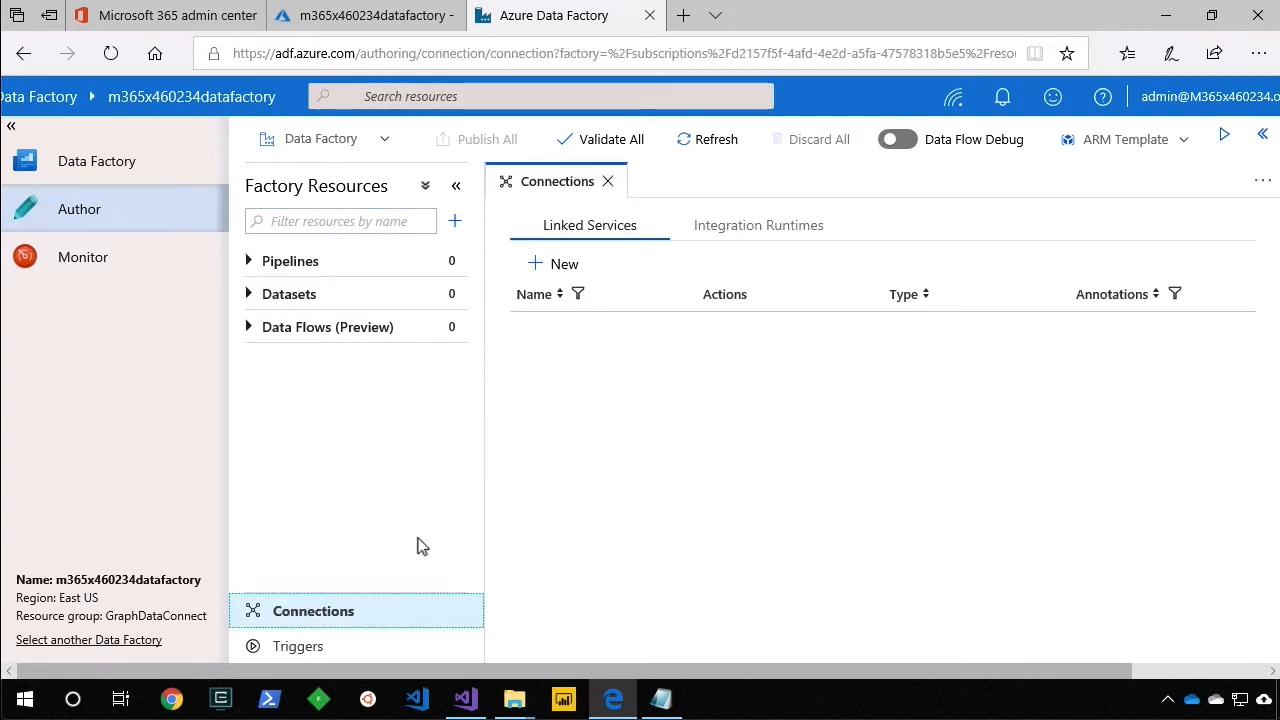
{"action": "left_click", "coordinate": [771, 226]}
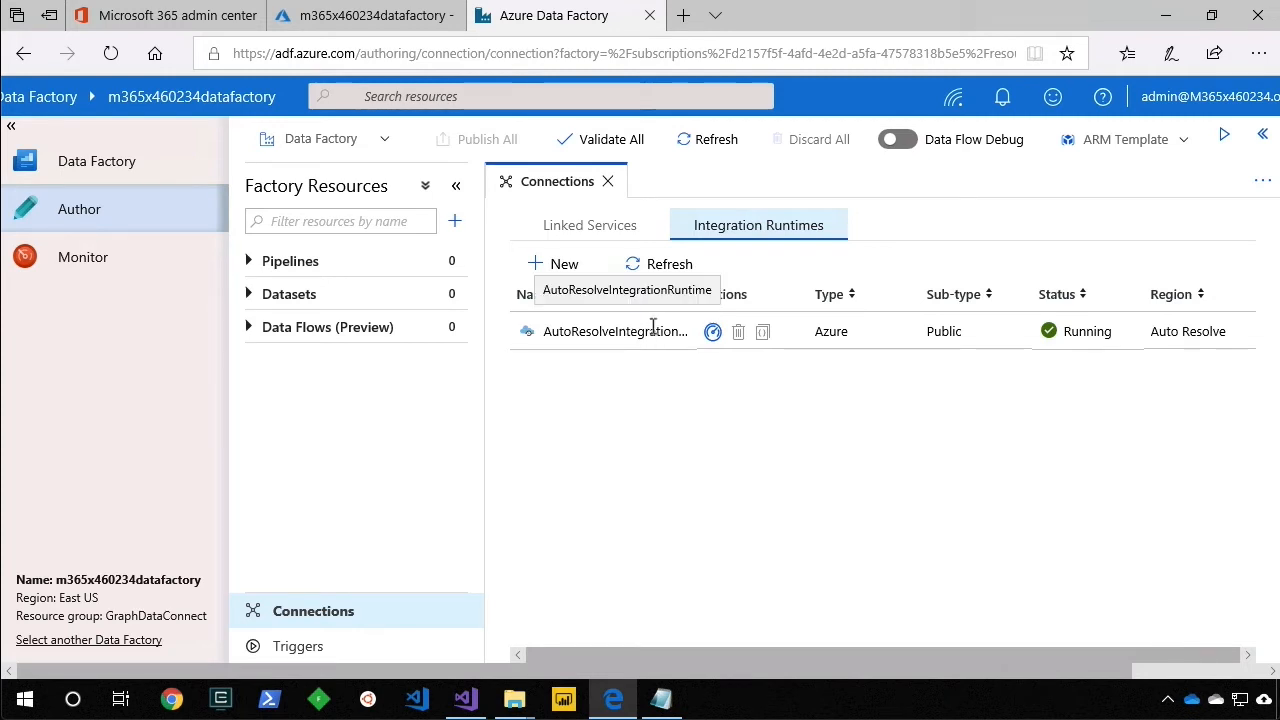
{"action": "left_click", "coordinate": [568, 265]}
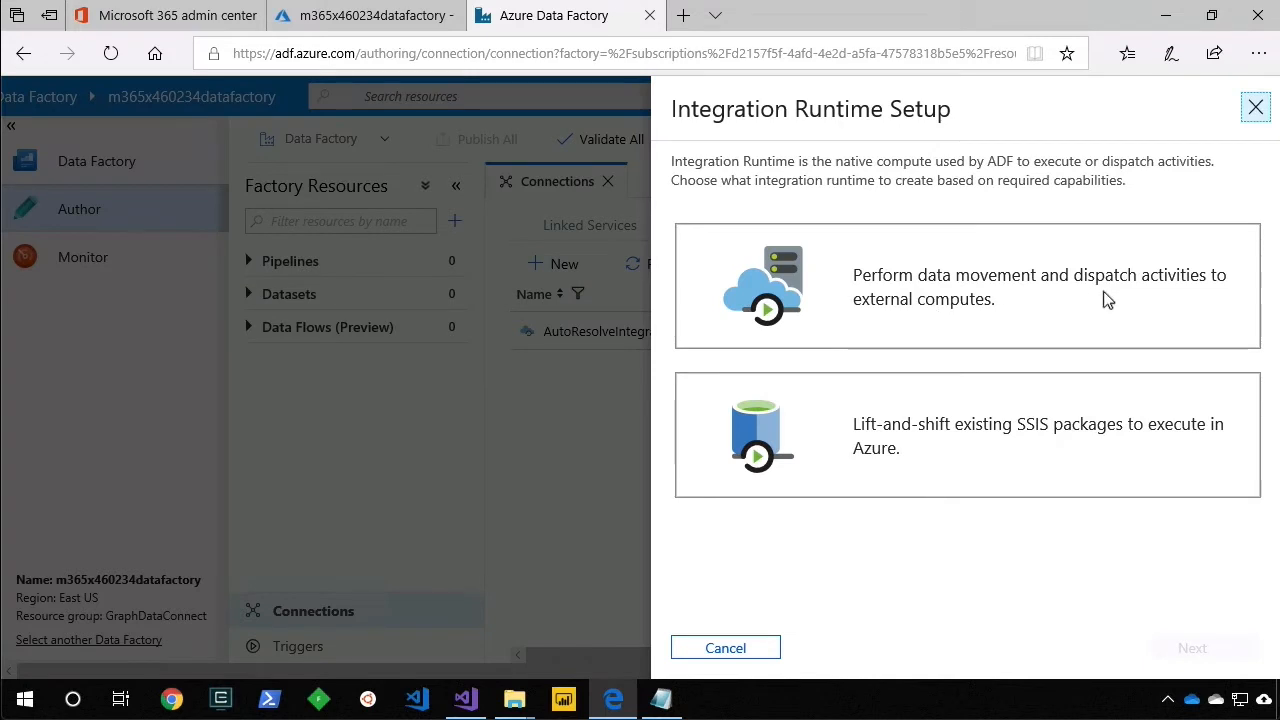
{"action": "left_click", "coordinate": [914, 284]}
{"action": "left_click", "coordinate": [1194, 649]}
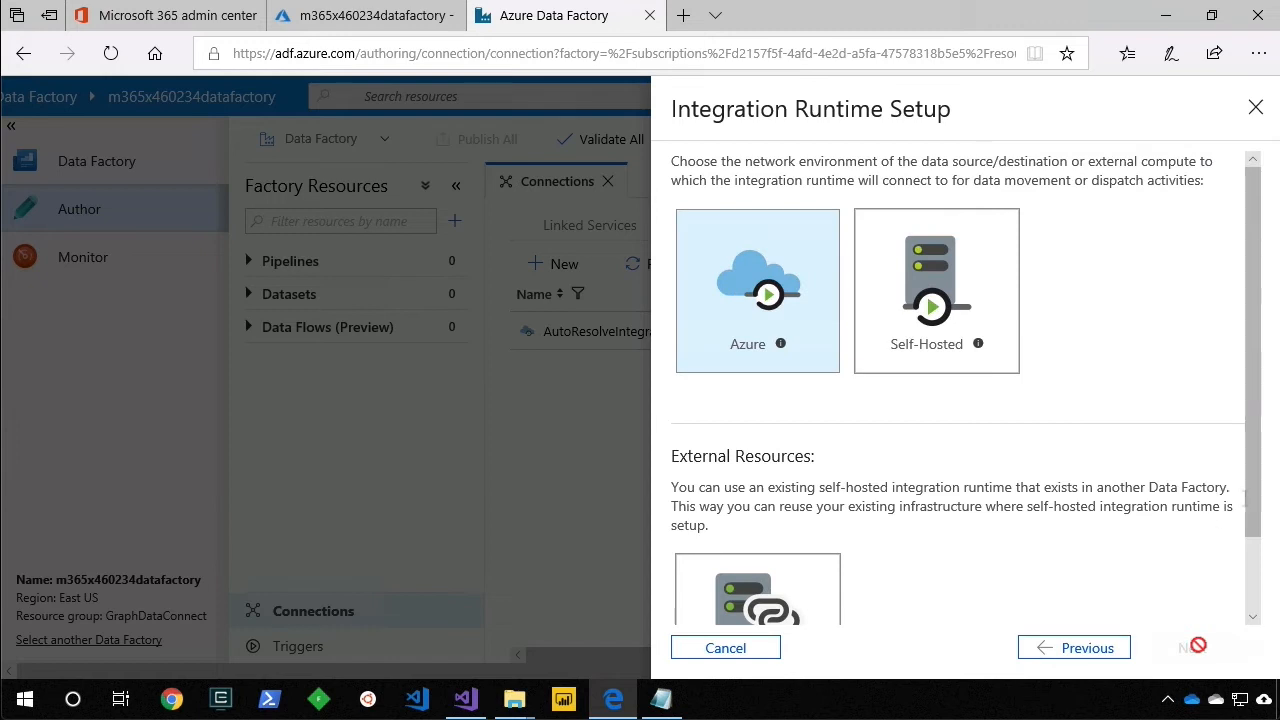
{"action": "left_click", "coordinate": [763, 305]}
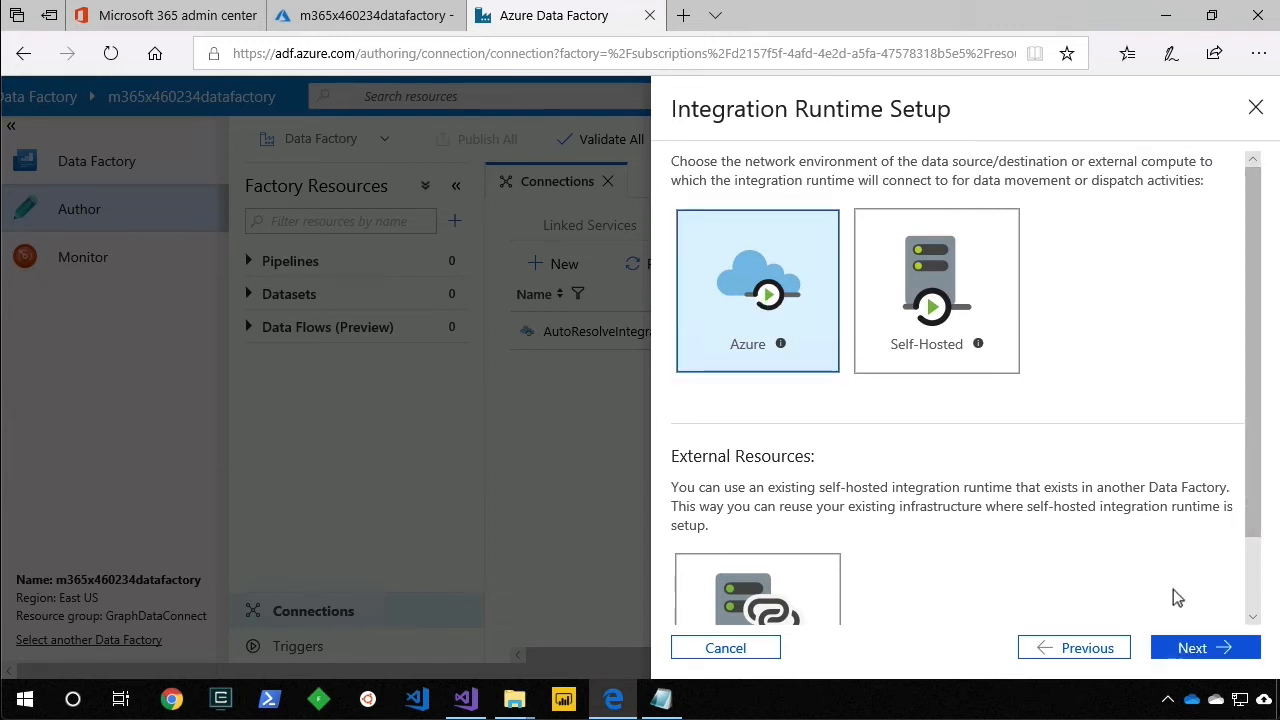
{"action": "left_click", "coordinate": [1198, 648]}
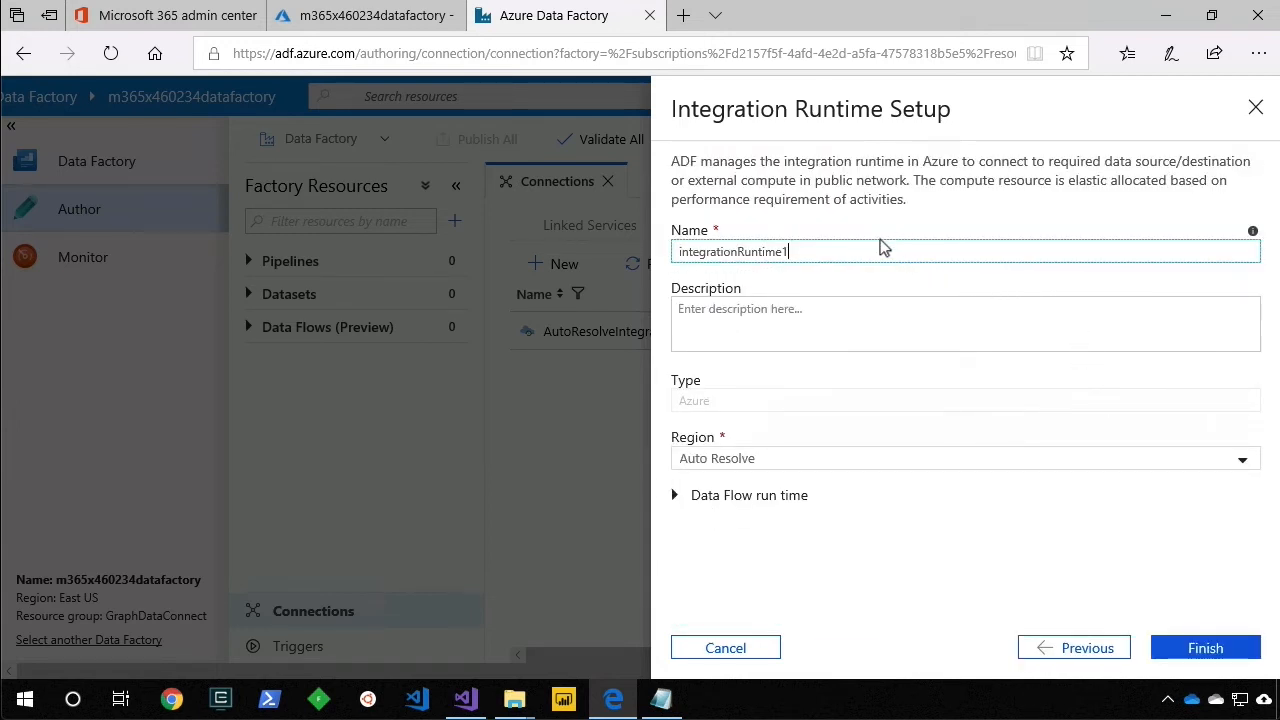
Keep the name integrationRuntime1, set the integration runtime's region to East US and create it
{"action": "double_click", "coordinate": [706, 251]}
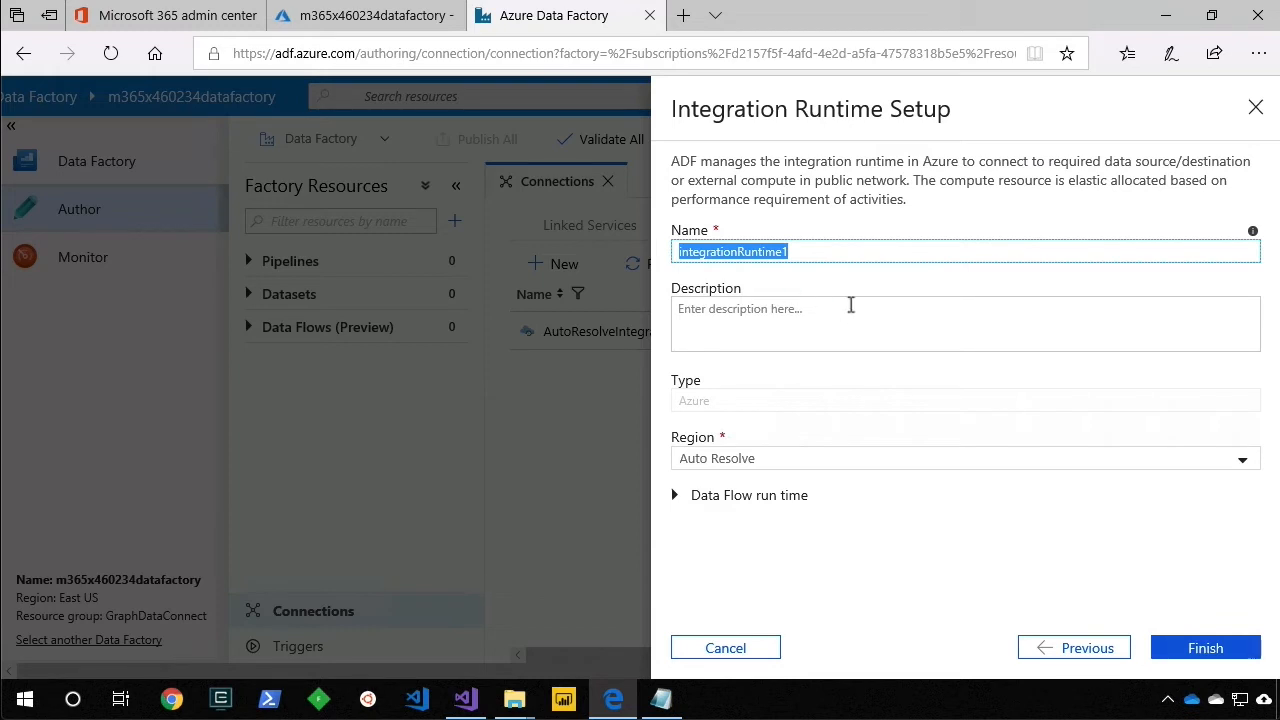
{"action": "left_click", "coordinate": [843, 315]}
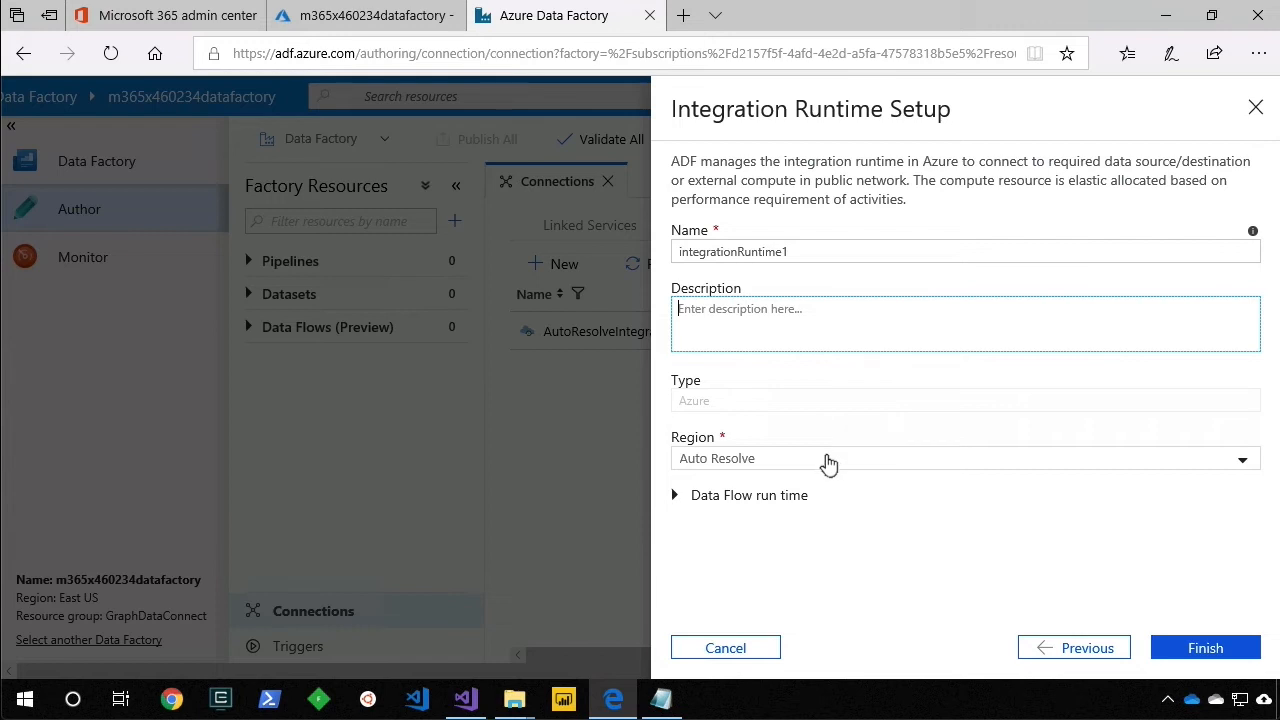
{"action": "left_click", "coordinate": [828, 461]}
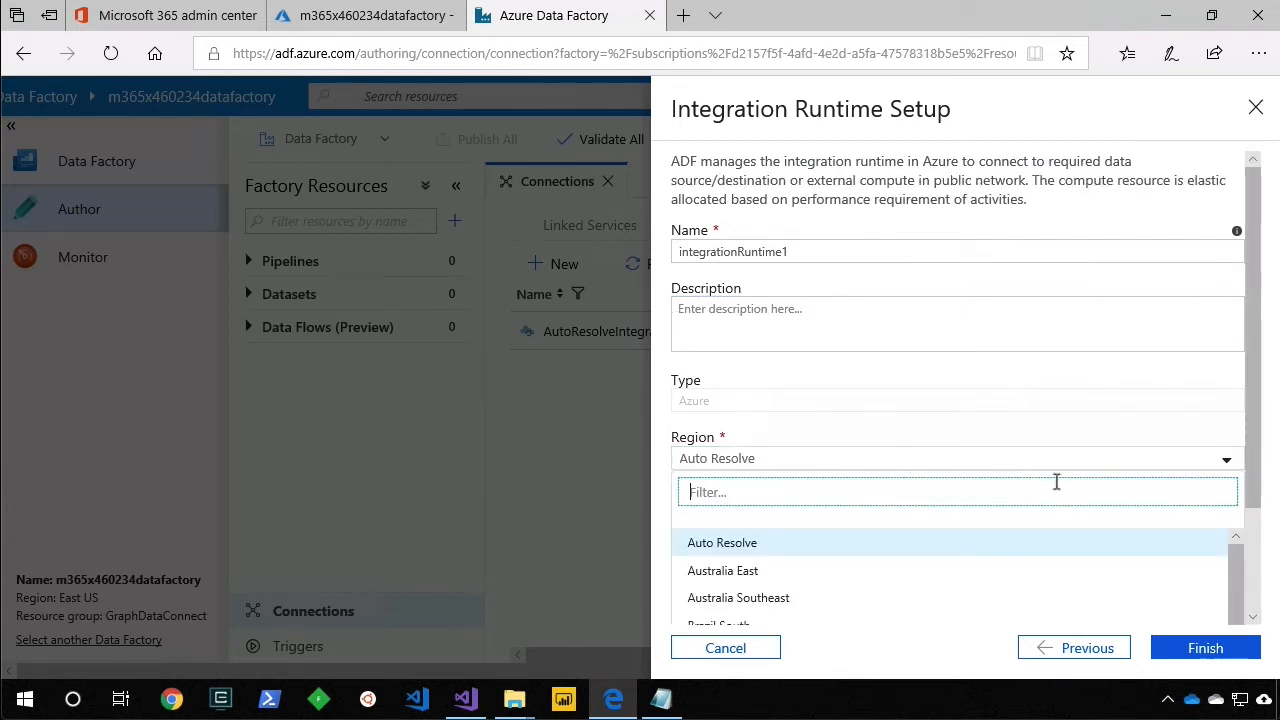
{"action": "type", "text": "East US"}
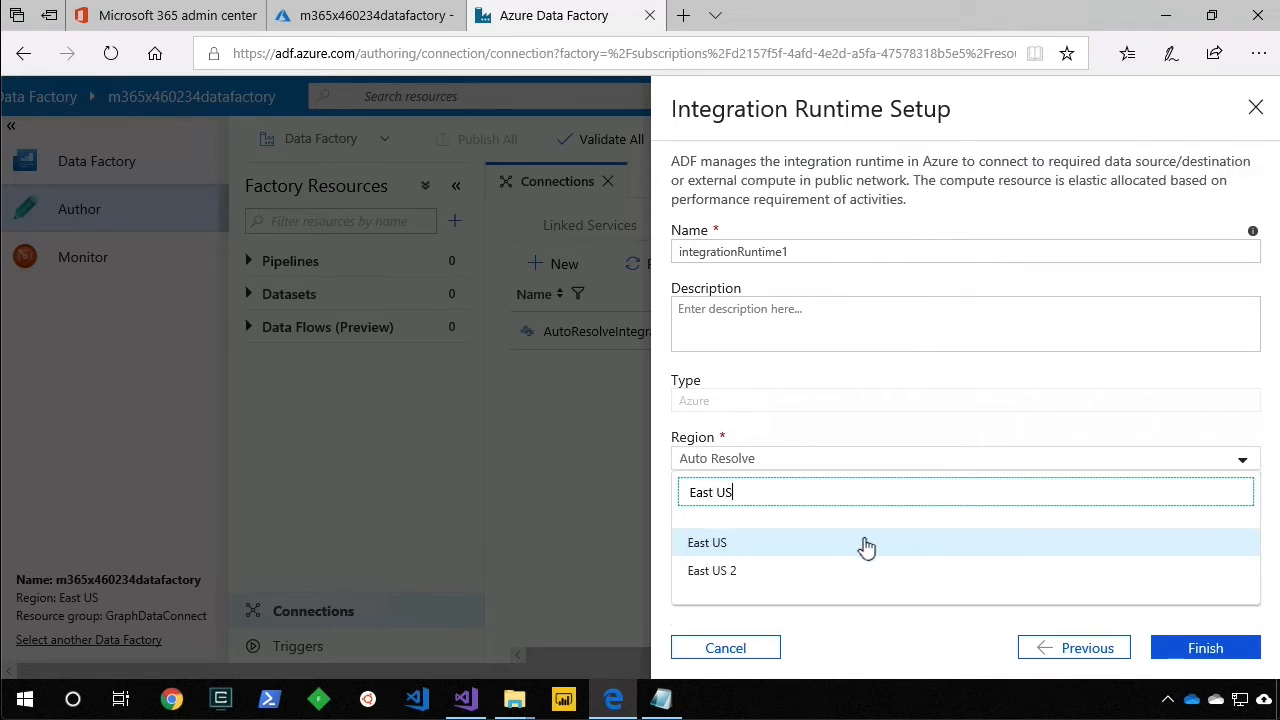
{"action": "left_click", "coordinate": [729, 545]}
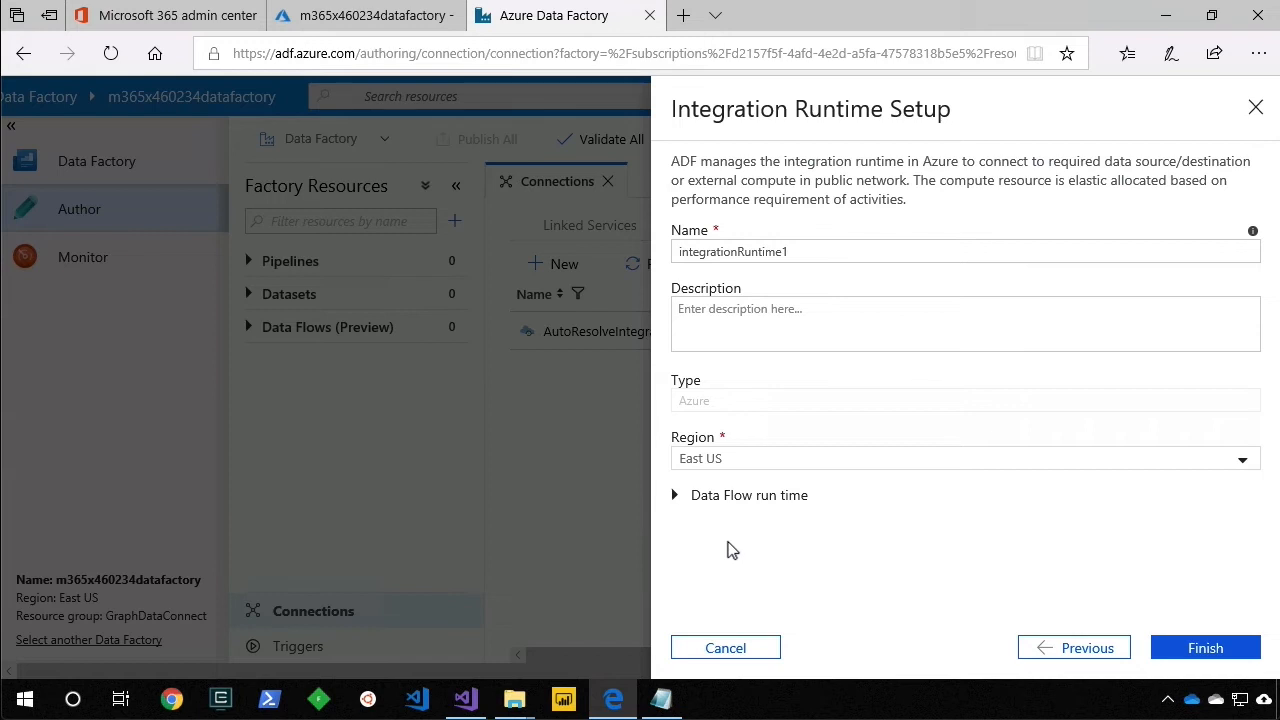
{"action": "left_click", "coordinate": [1185, 648]}
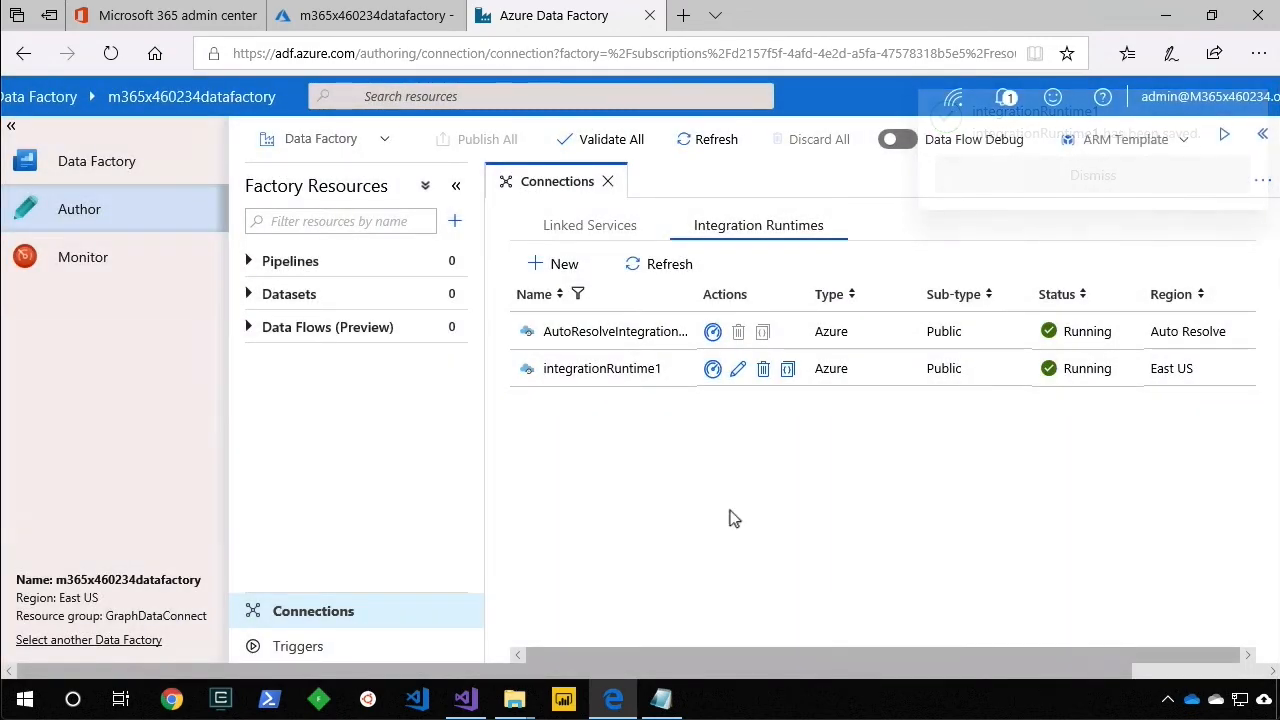
Close the Connections page and create a new blank pipeline in the data factory
{"action": "left_click", "coordinate": [312, 263]}
{"action": "left_click", "coordinate": [350, 267]}
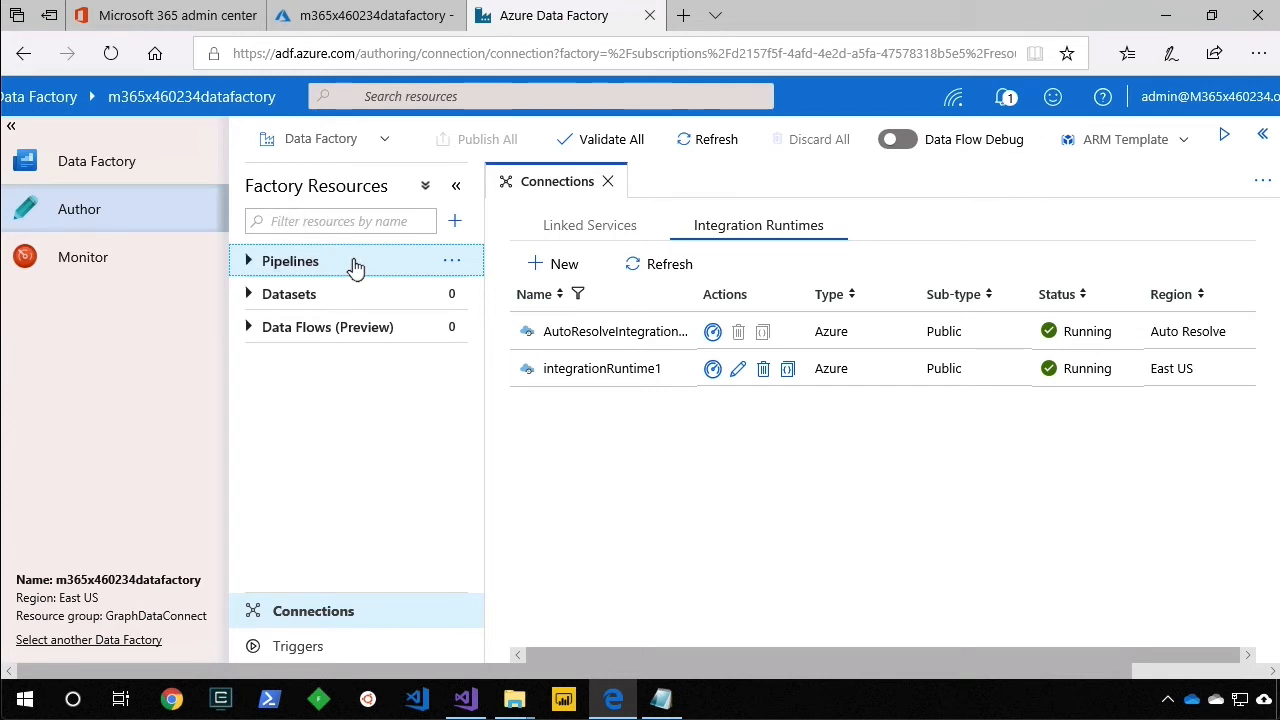
{"action": "left_click", "coordinate": [355, 267]}
{"action": "left_click", "coordinate": [607, 181]}
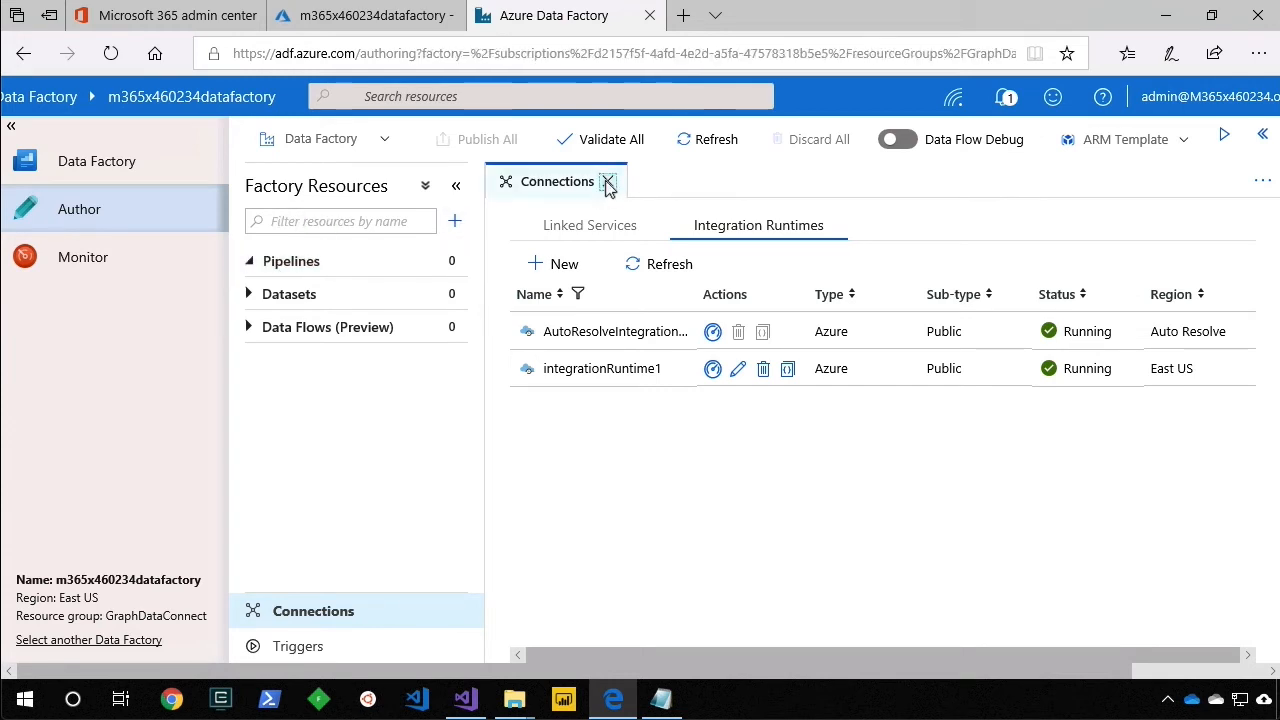
{"action": "left_click", "coordinate": [455, 228]}
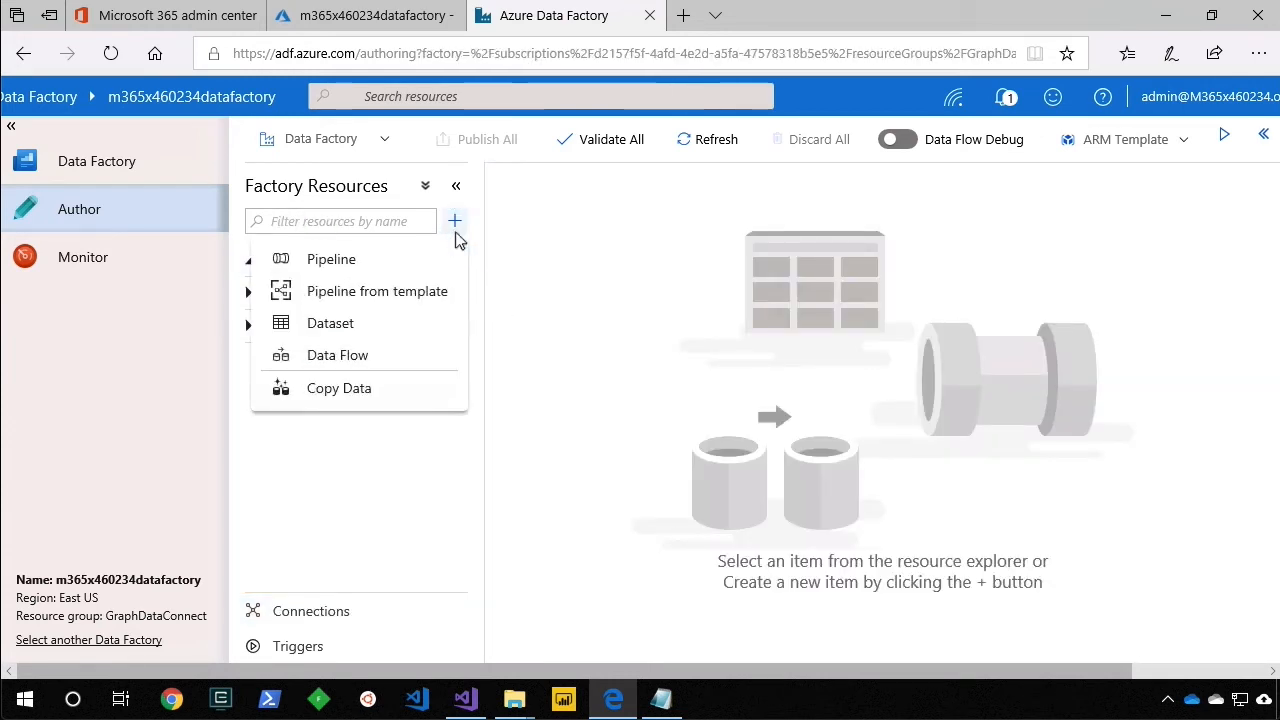
{"action": "left_click", "coordinate": [368, 270]}
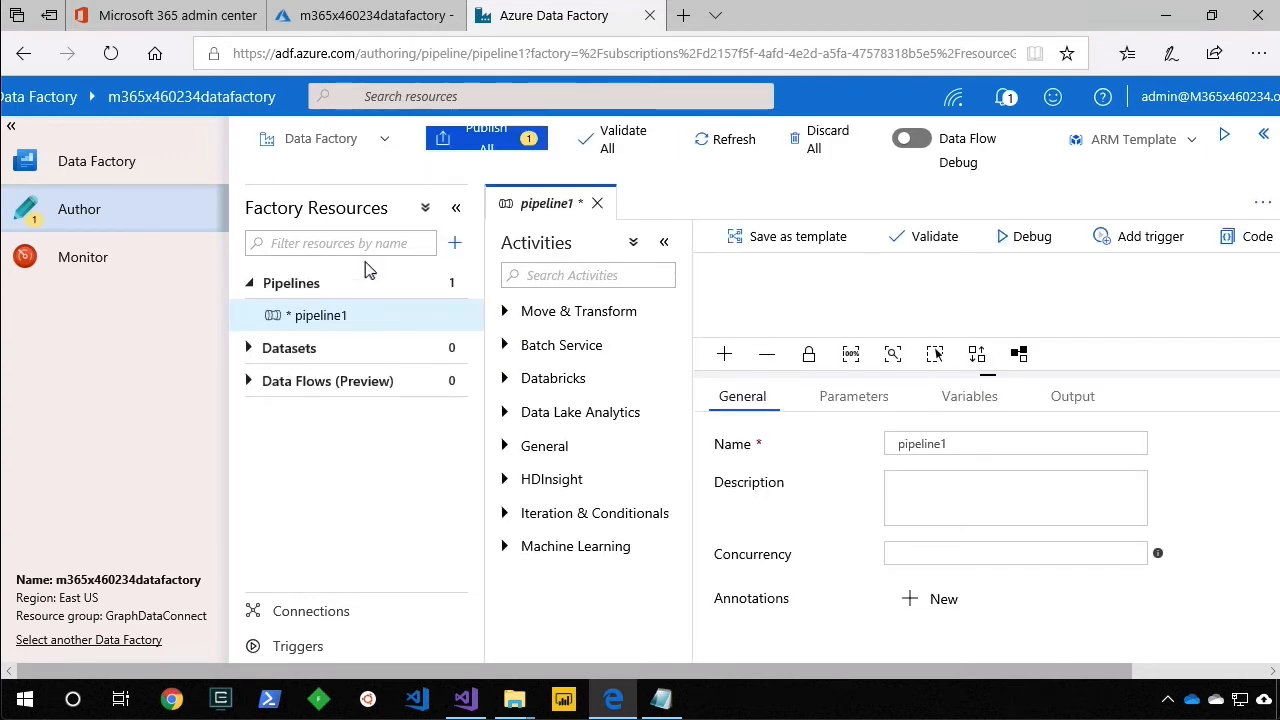
Free up space around the pipeline canvas, search the activities for copy and add a Copy Data activity to pipeline1
{"action": "left_click", "coordinate": [11, 125]}
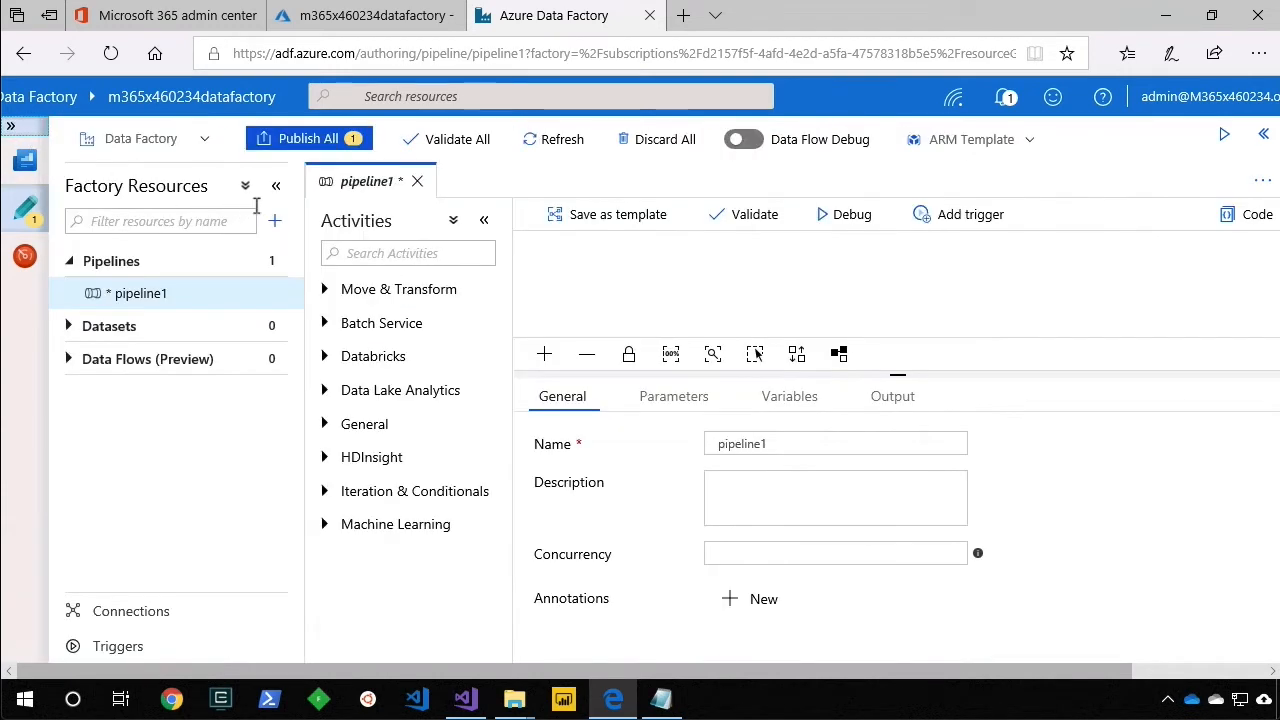
{"action": "left_click", "coordinate": [275, 187]}
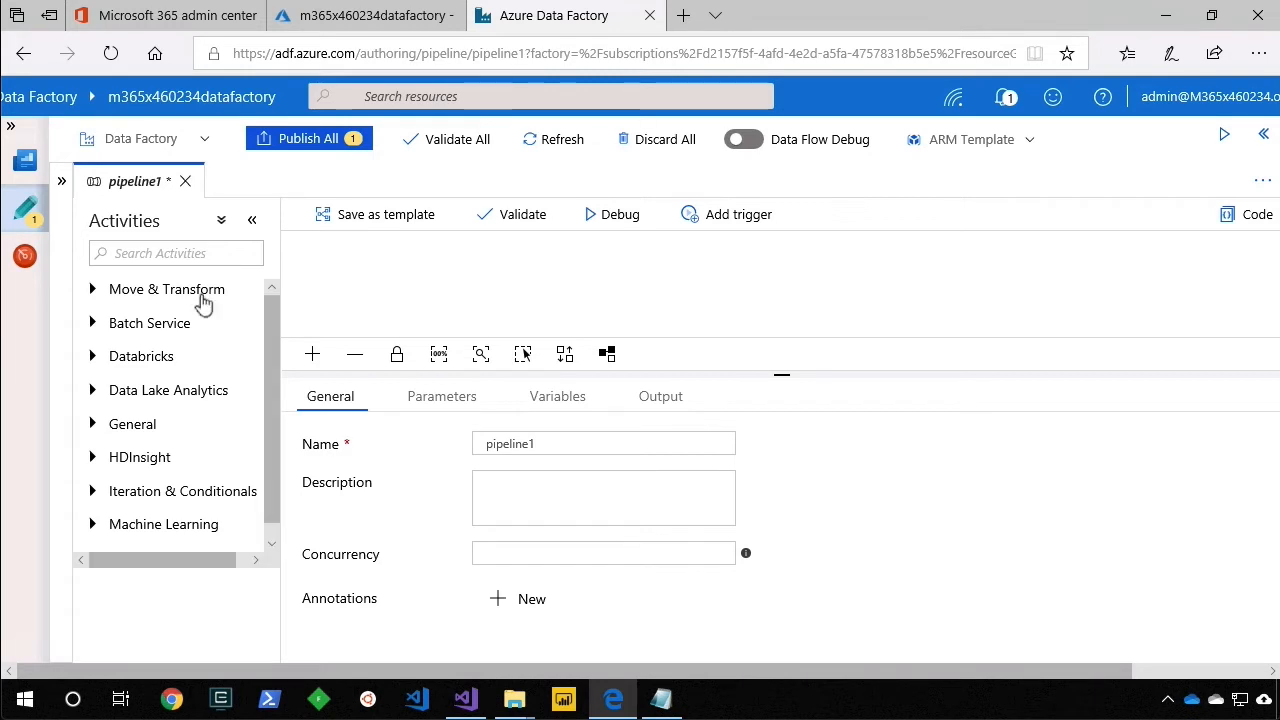
{"action": "left_click", "coordinate": [189, 253]}
{"action": "type", "text": "copy"}
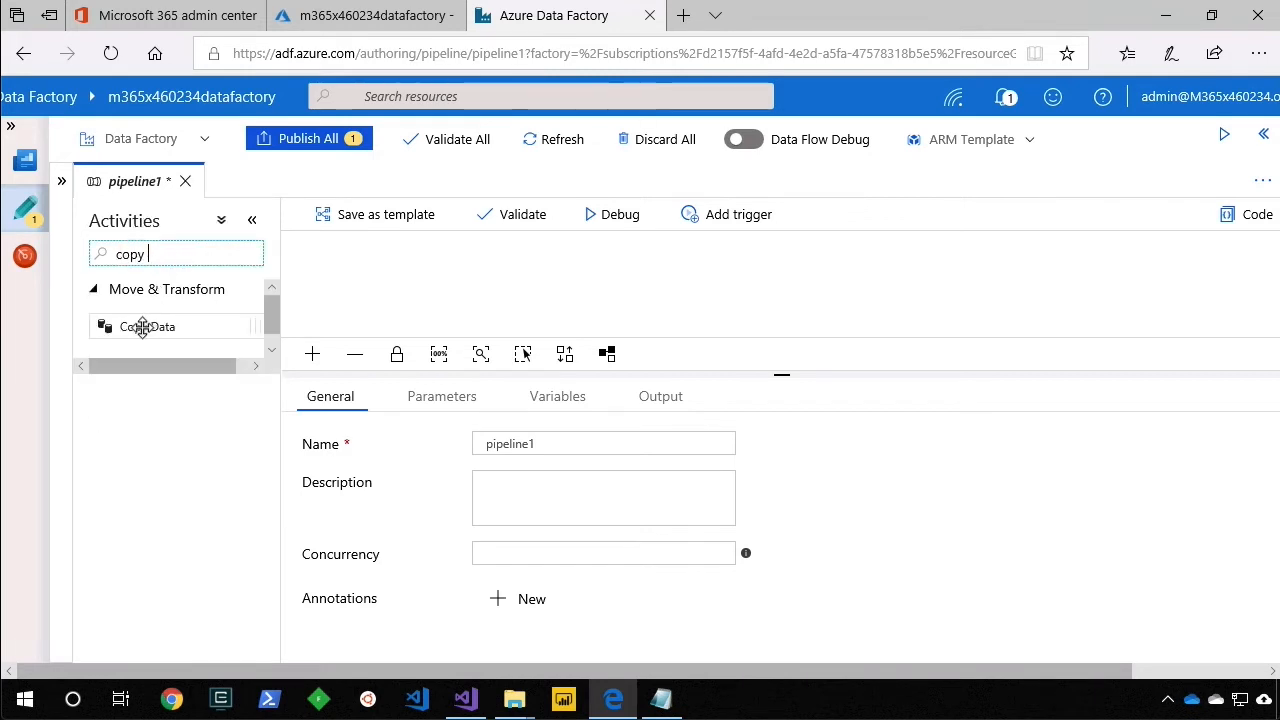
{"action": "left_click_drag", "start_coordinate": [137, 326], "coordinate": [406, 289]}
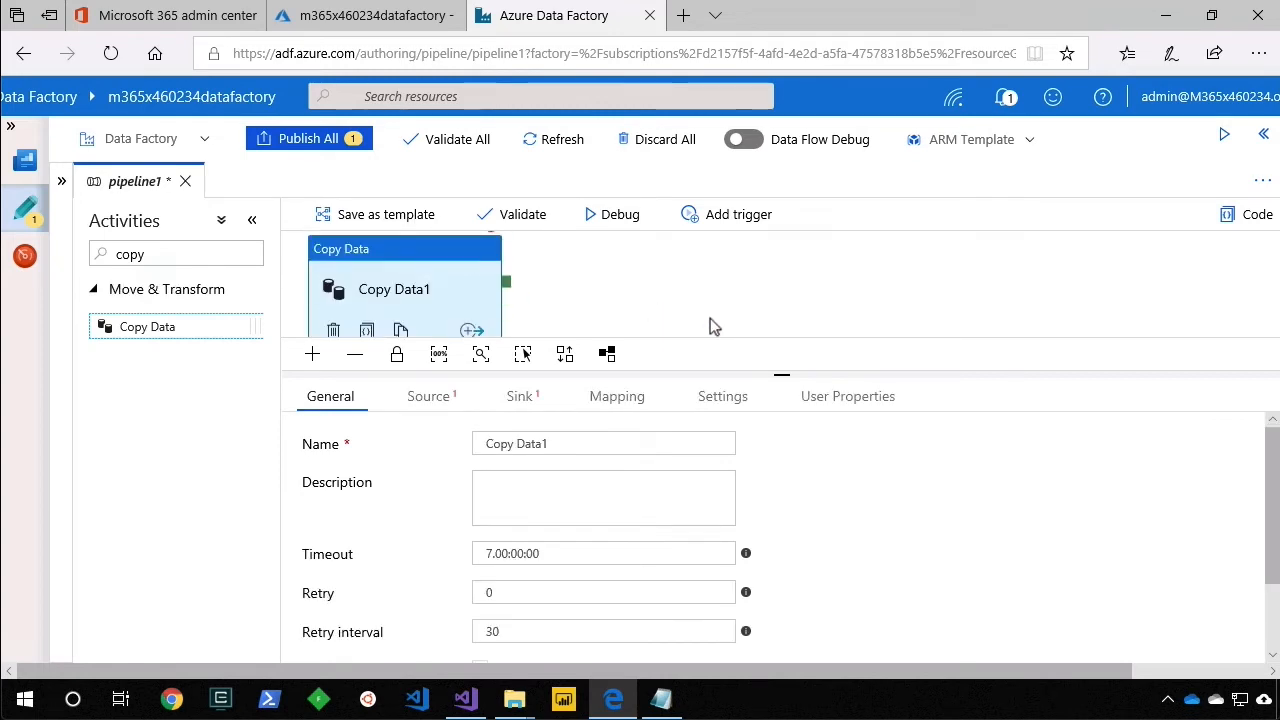
{"action": "left_click", "coordinate": [428, 260]}
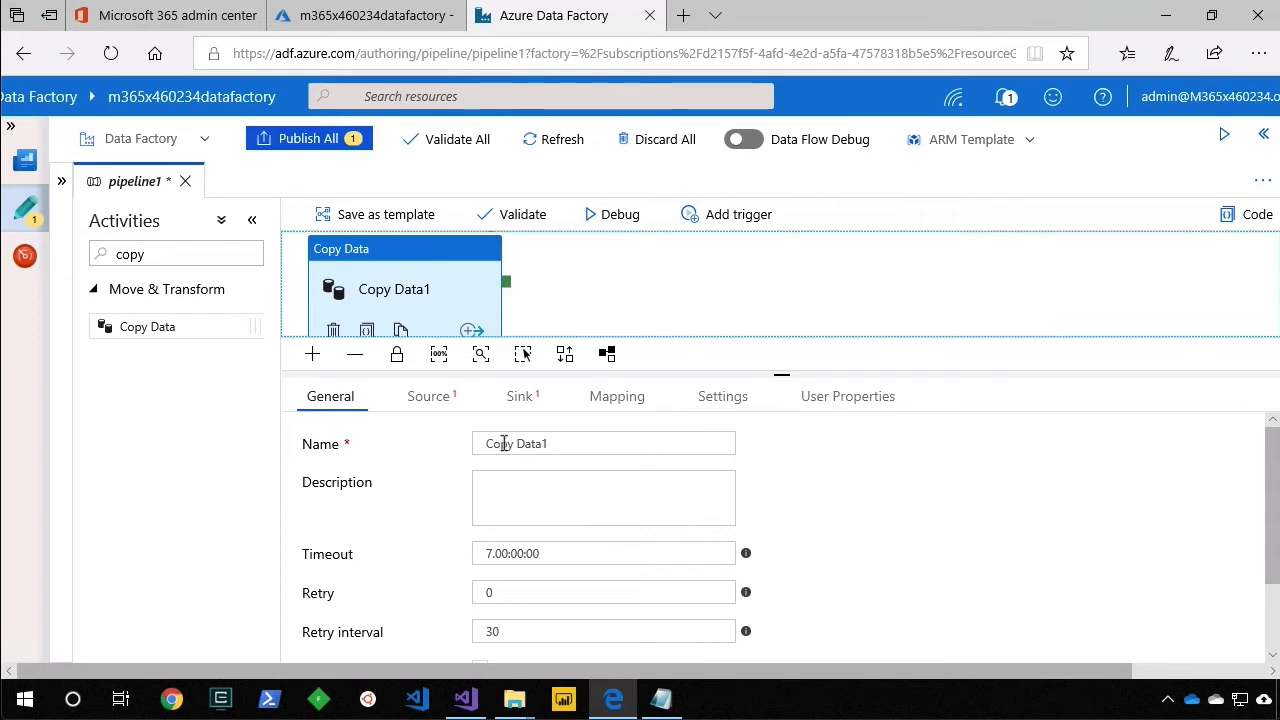
Create a new Office 365 dataset as the source of the Copy Data activity, finding the data store by searching for office
{"action": "left_click", "coordinate": [437, 400]}
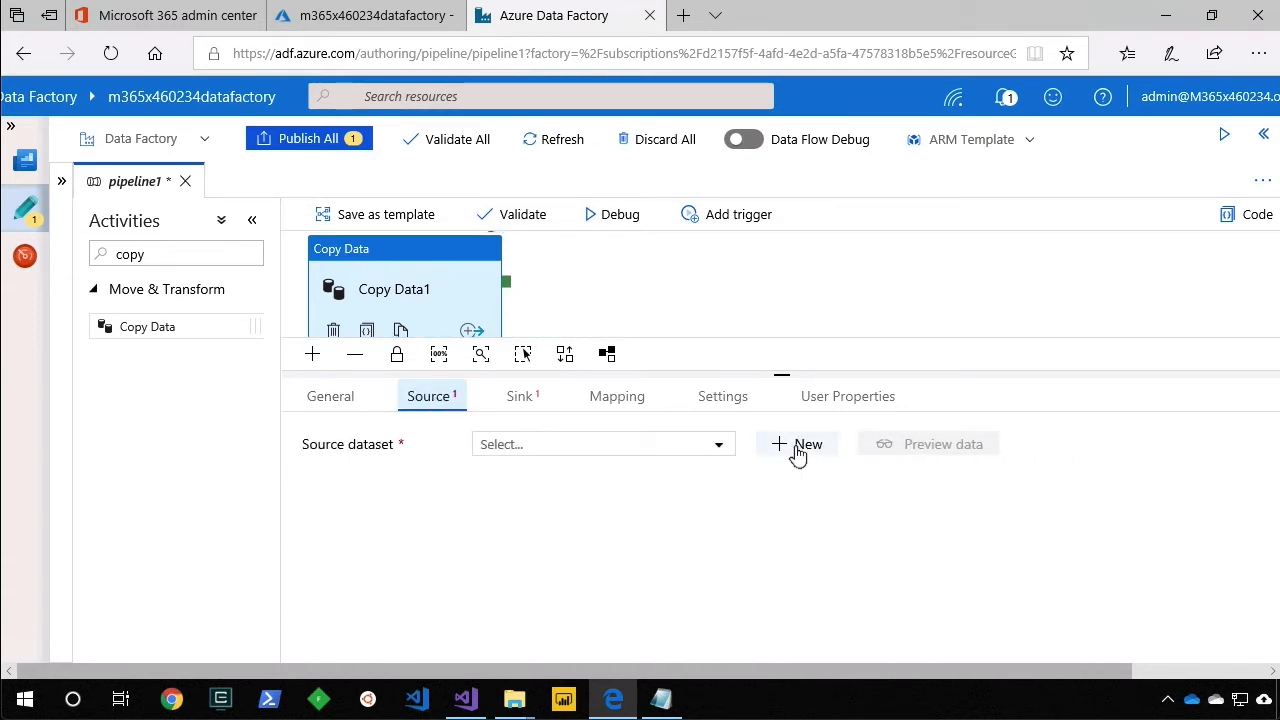
{"action": "left_click", "coordinate": [718, 447]}
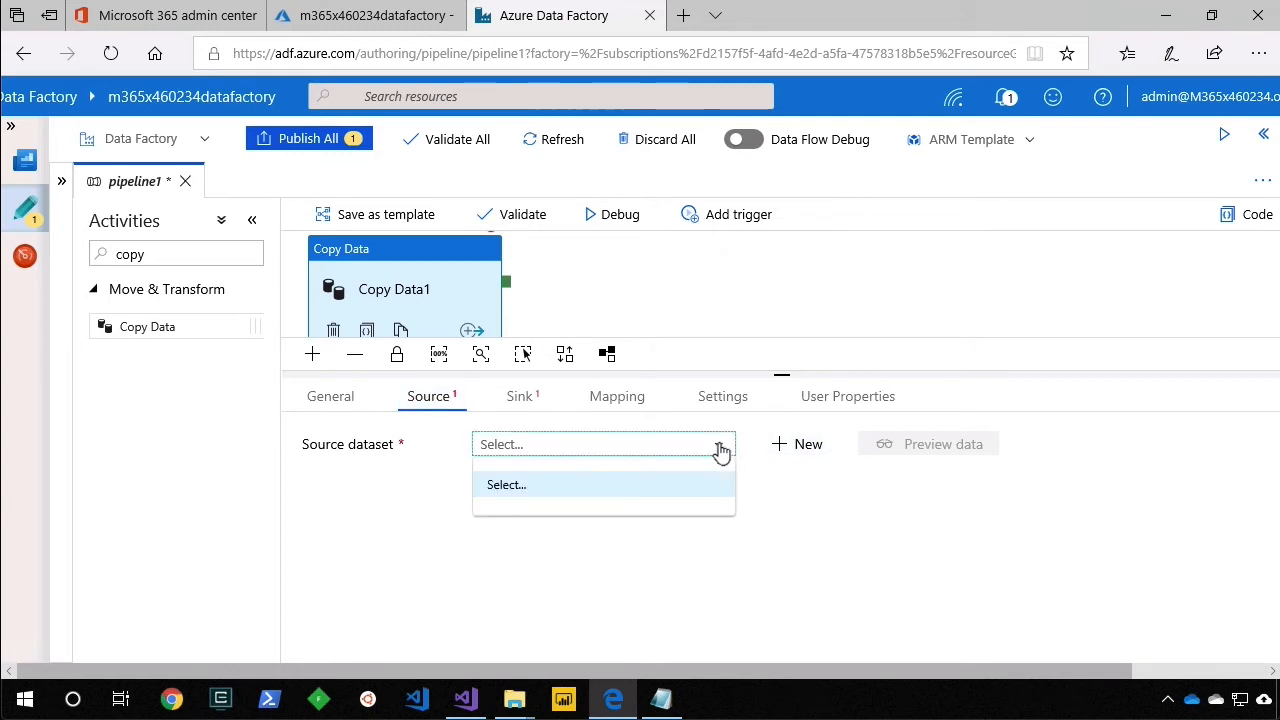
{"action": "left_click", "coordinate": [870, 472]}
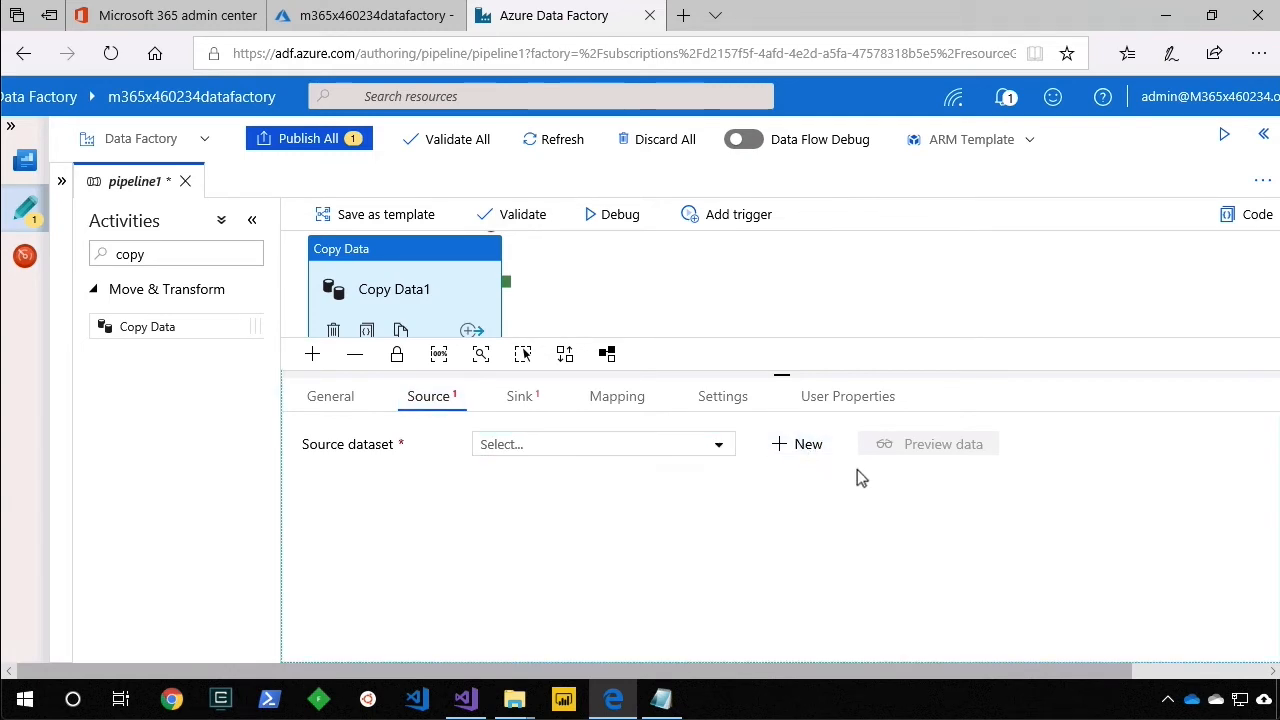
{"action": "left_click", "coordinate": [810, 446]}
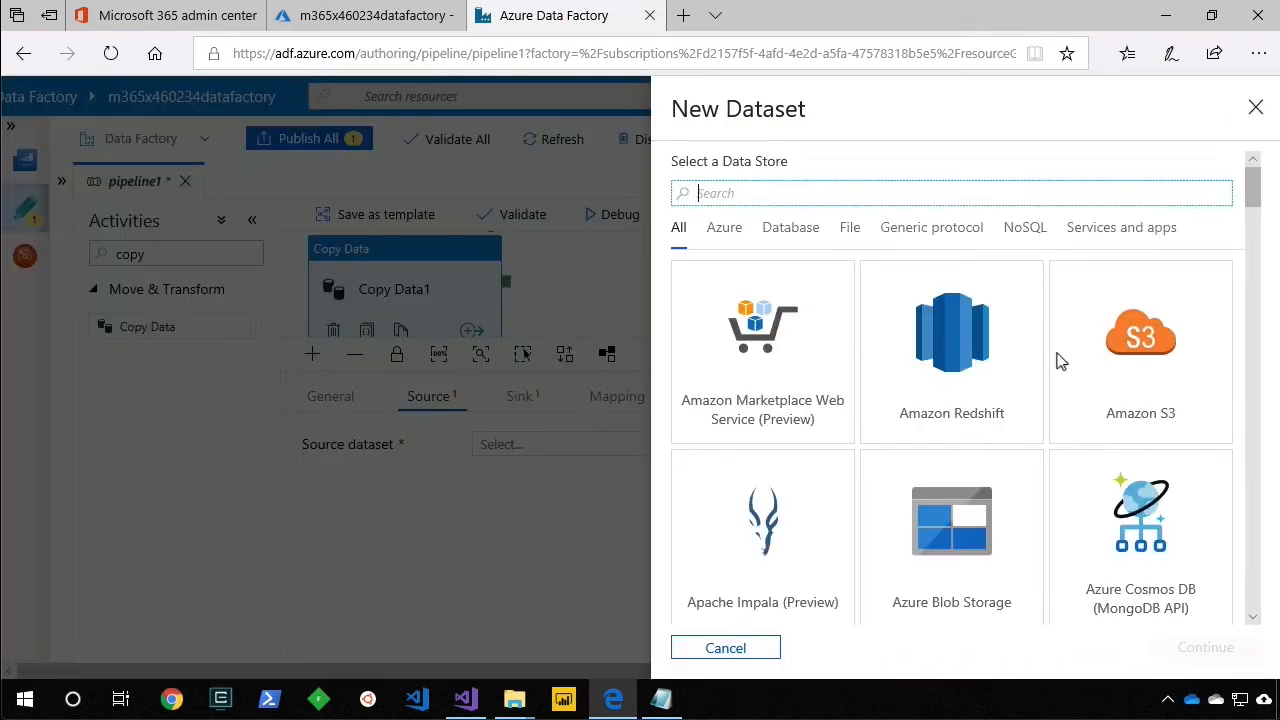
{"action": "type", "text": "office"}
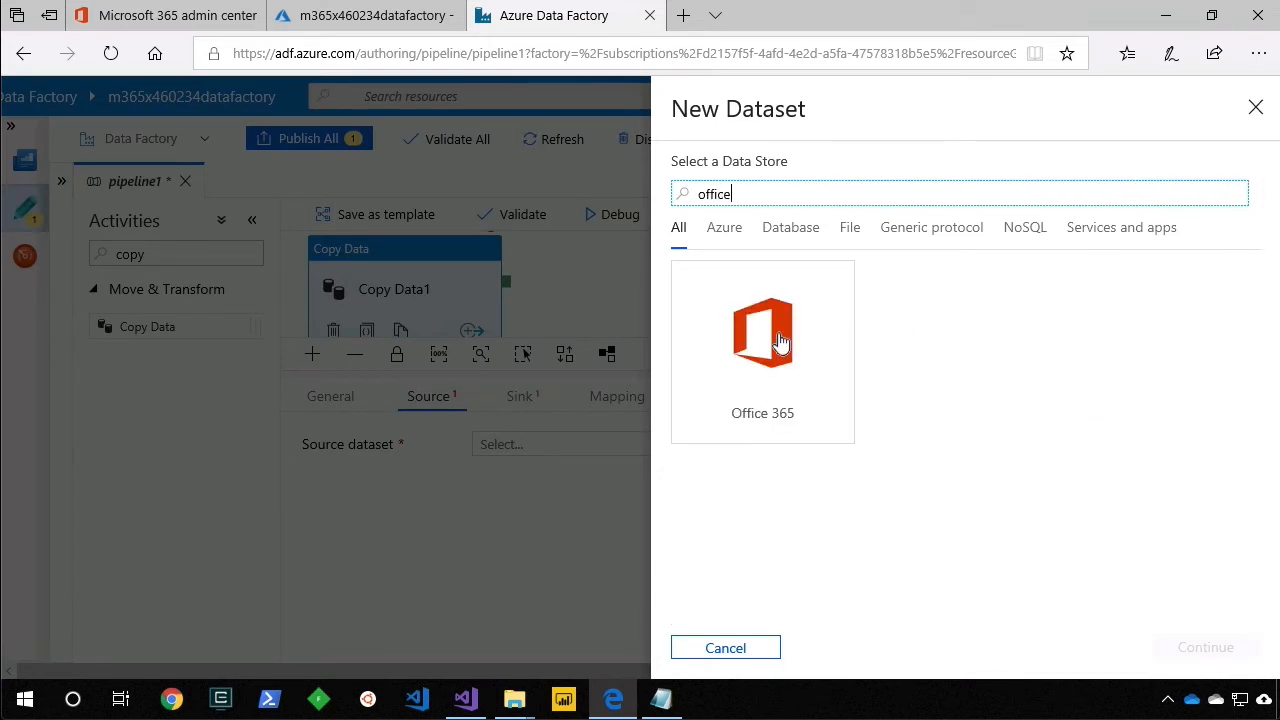
{"action": "left_click", "coordinate": [754, 362]}
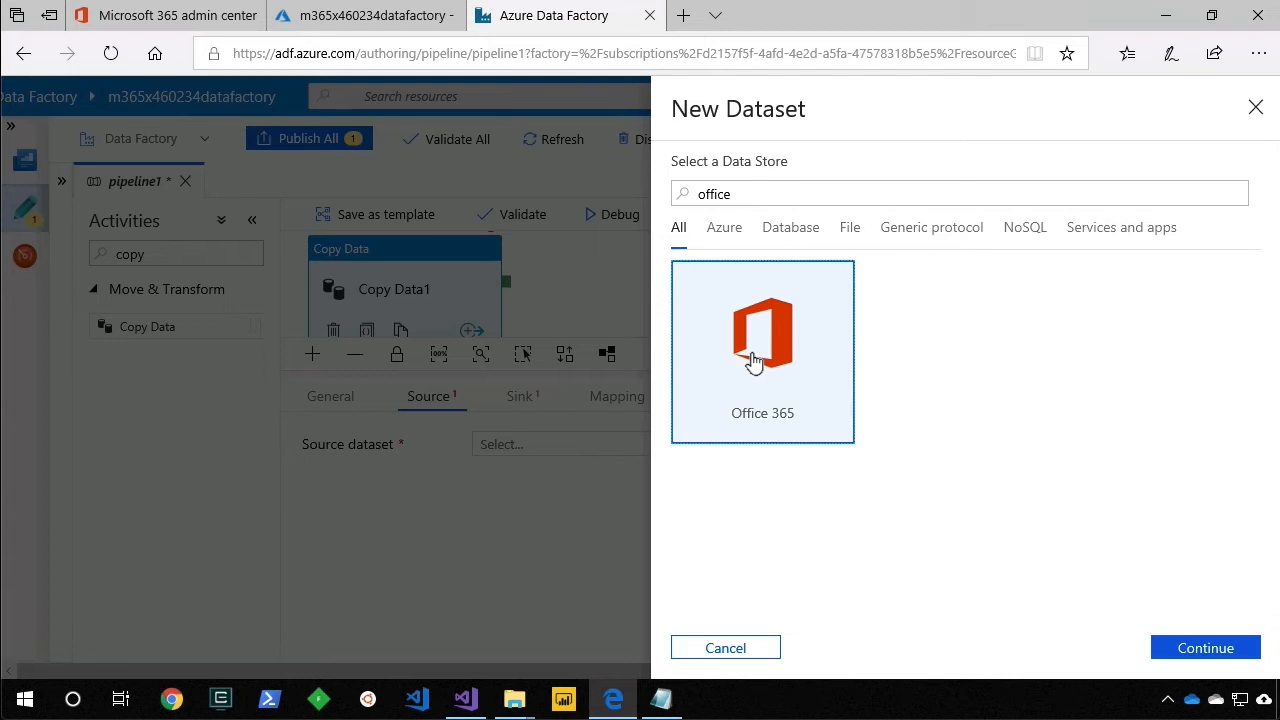
{"action": "left_click", "coordinate": [1200, 650]}
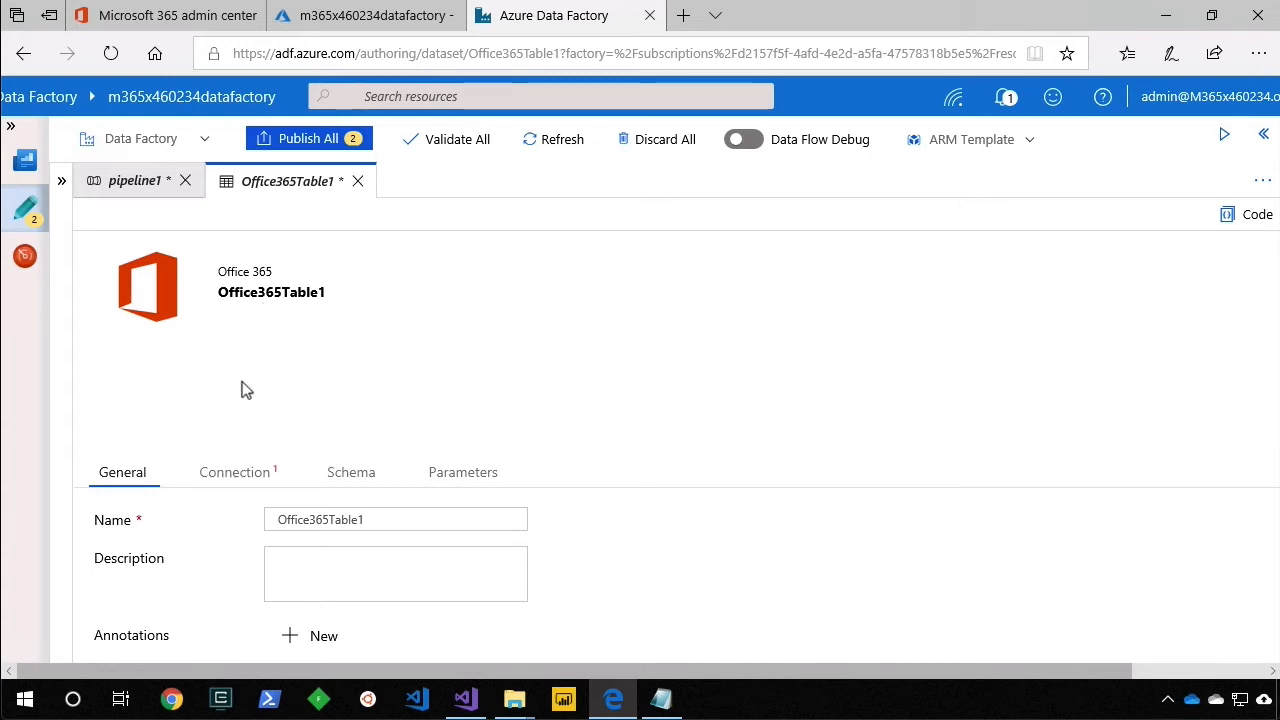
Start a new Office 365 linked service for the dataset and copy the app / client ID from the Notepad notes into its service principal ID
{"action": "left_click", "coordinate": [238, 480]}
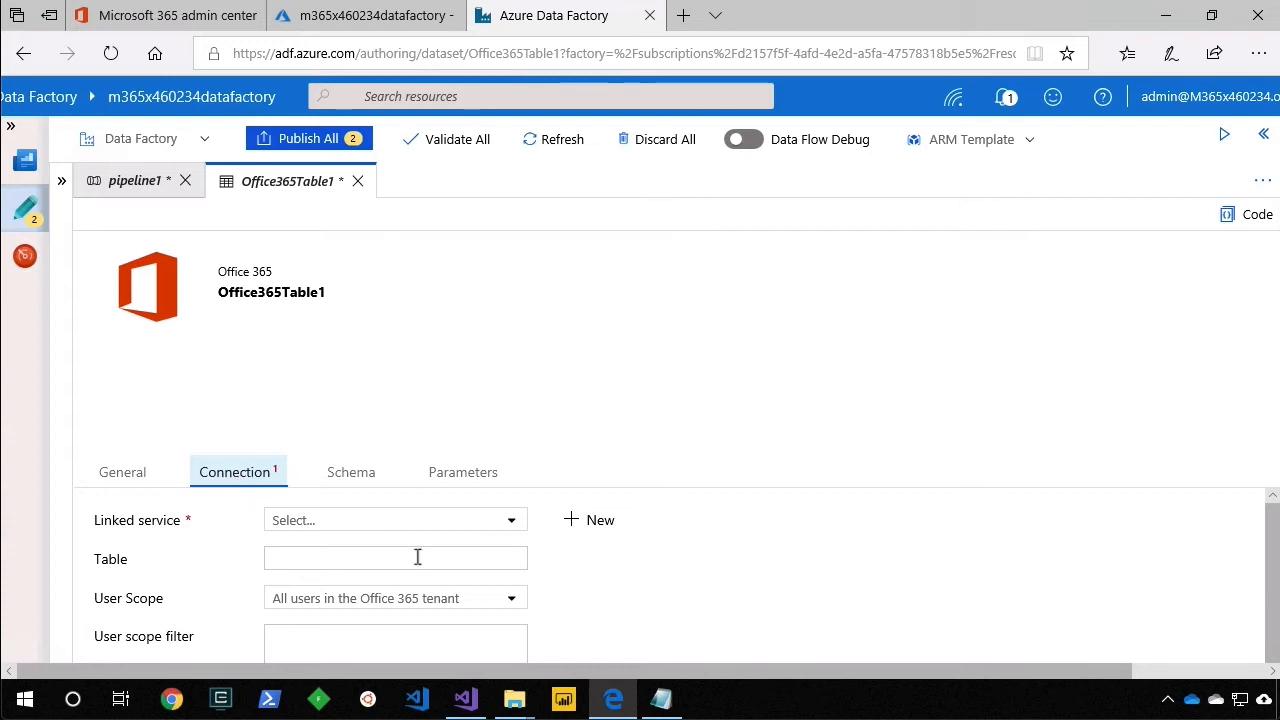
{"action": "left_click", "coordinate": [464, 527]}
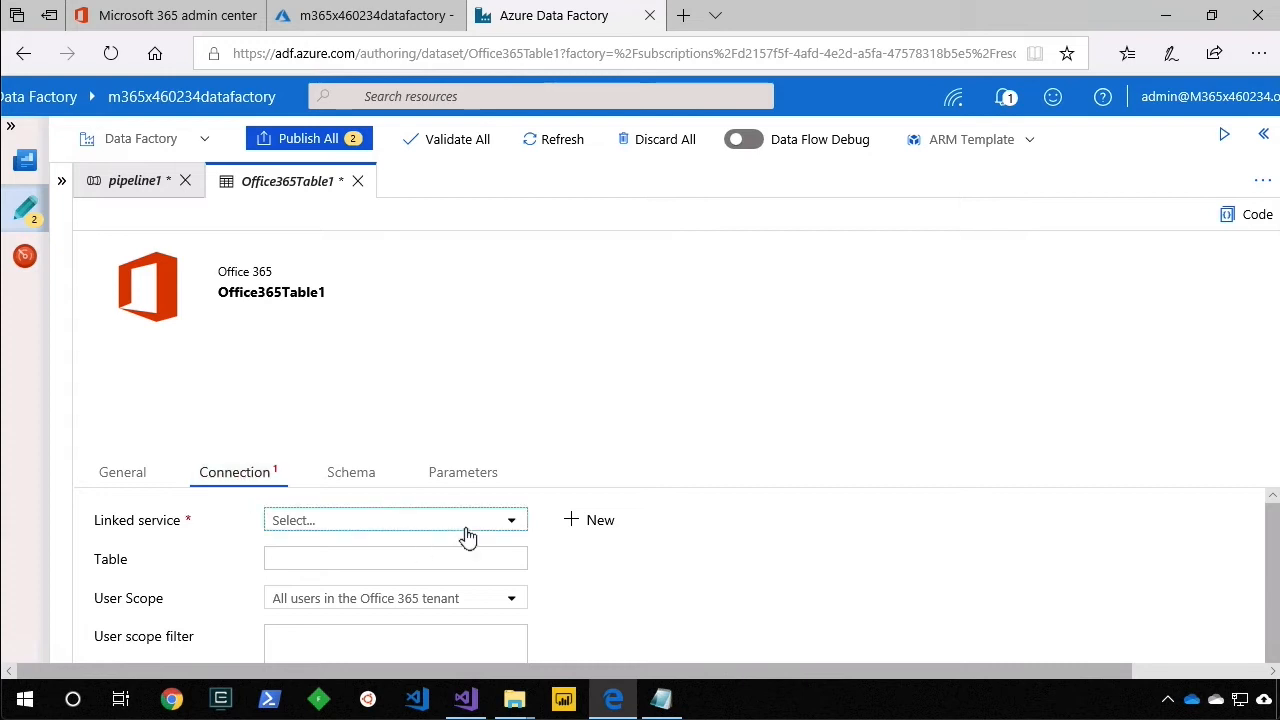
{"action": "left_click", "coordinate": [581, 520]}
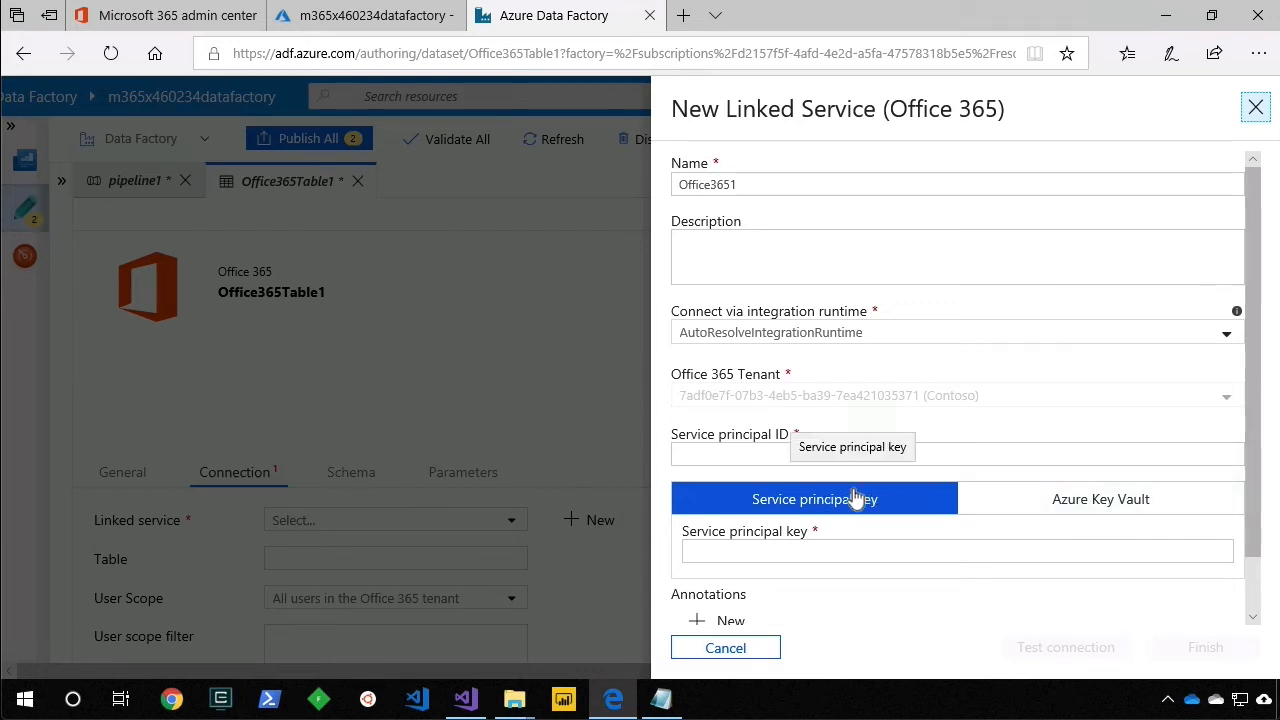
{"action": "left_click", "coordinate": [790, 451]}
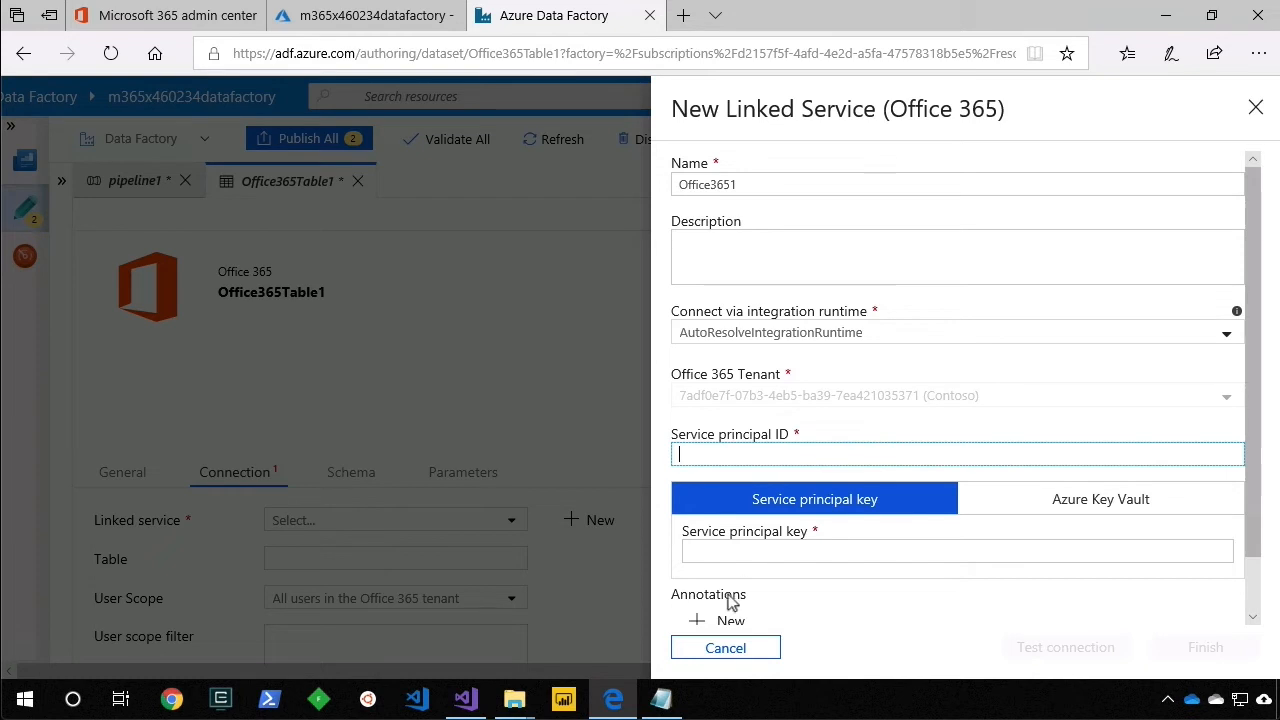
{"action": "left_click", "coordinate": [661, 698]}
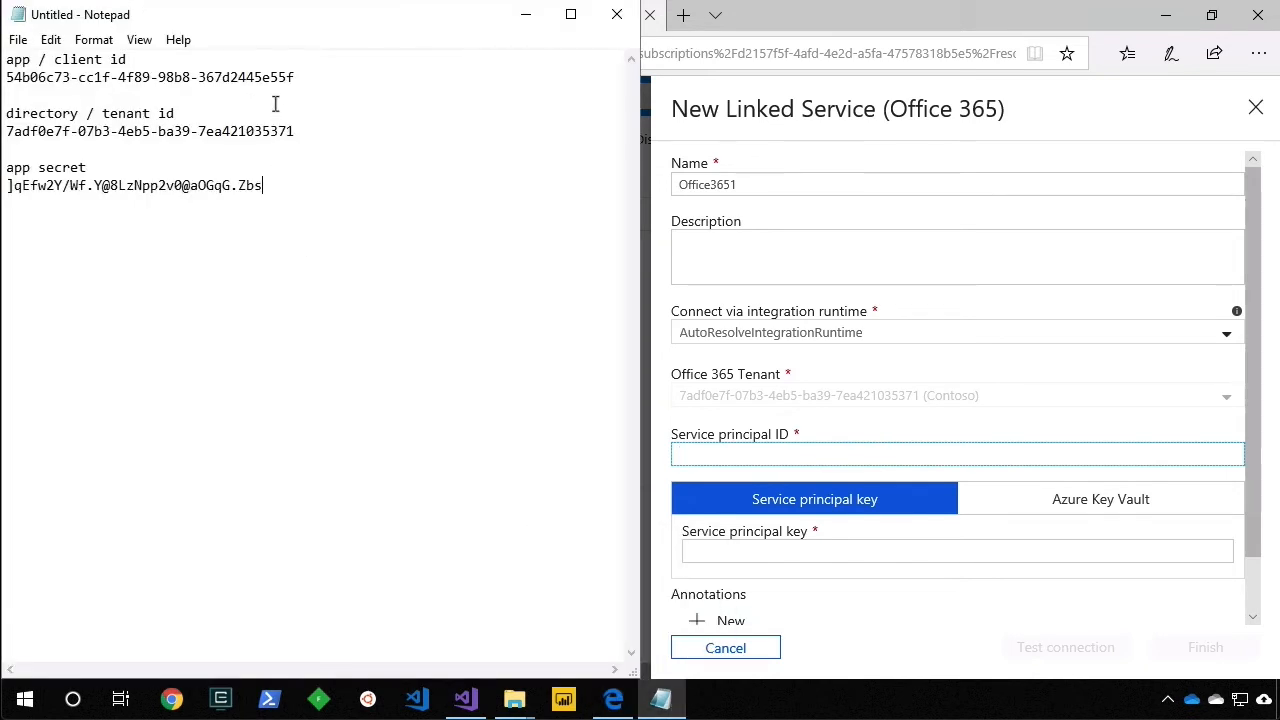
{"action": "left_click_drag", "start_coordinate": [298, 77], "coordinate": [5, 85]}
{"action": "key", "text": "ctrl+c"}
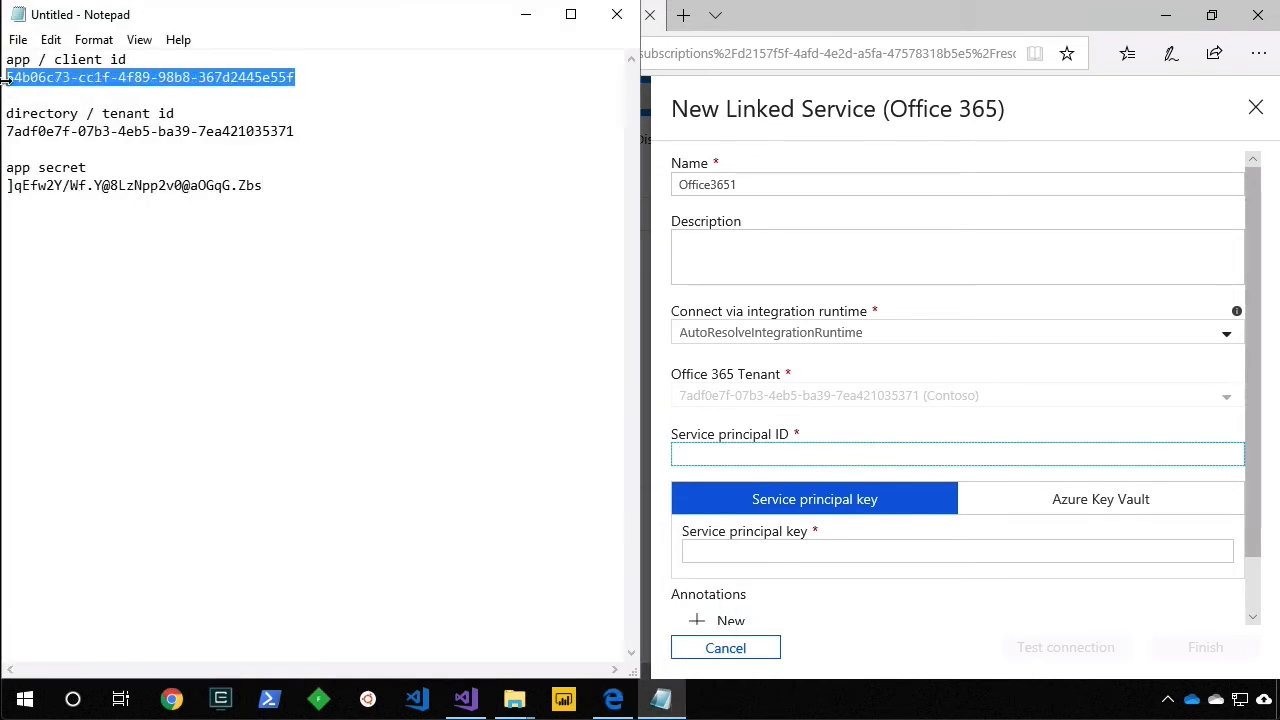
{"action": "left_click", "coordinate": [866, 453]}
{"action": "key", "text": "ctrl+v"}
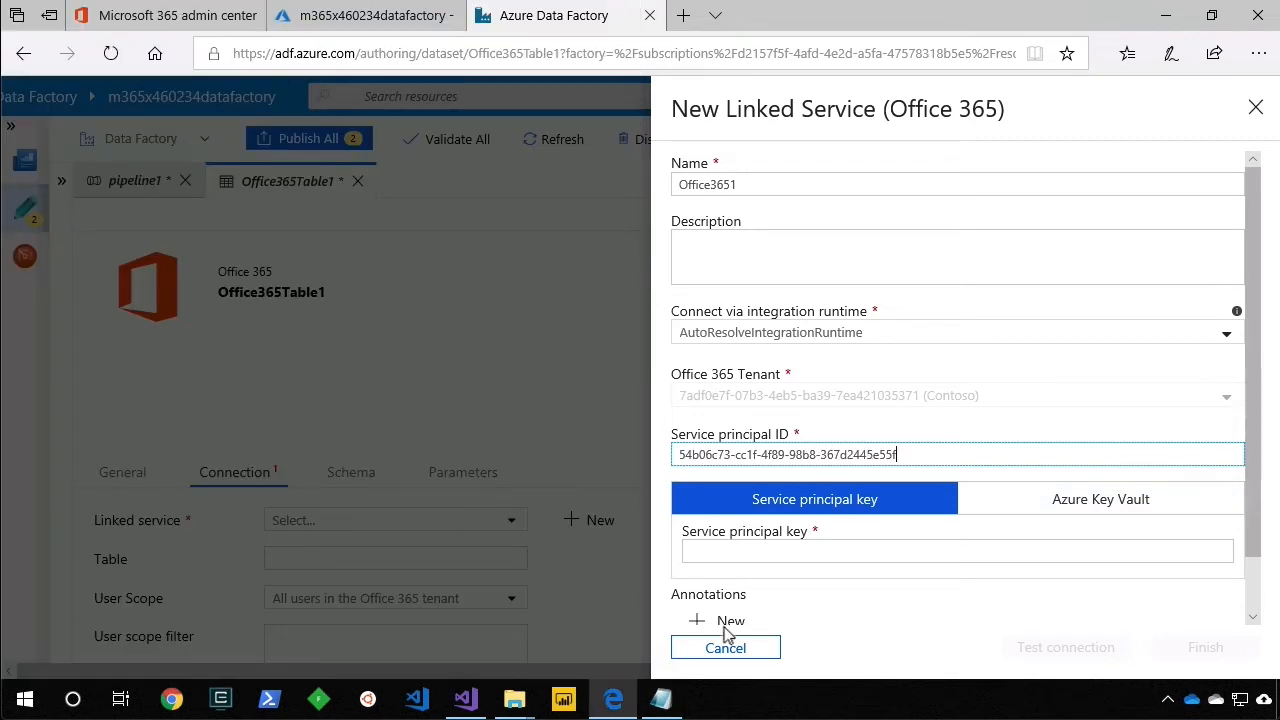
Copy the app secret from the Notepad notes into the service principal key and finish creating the linked service
{"action": "left_click", "coordinate": [661, 698]}
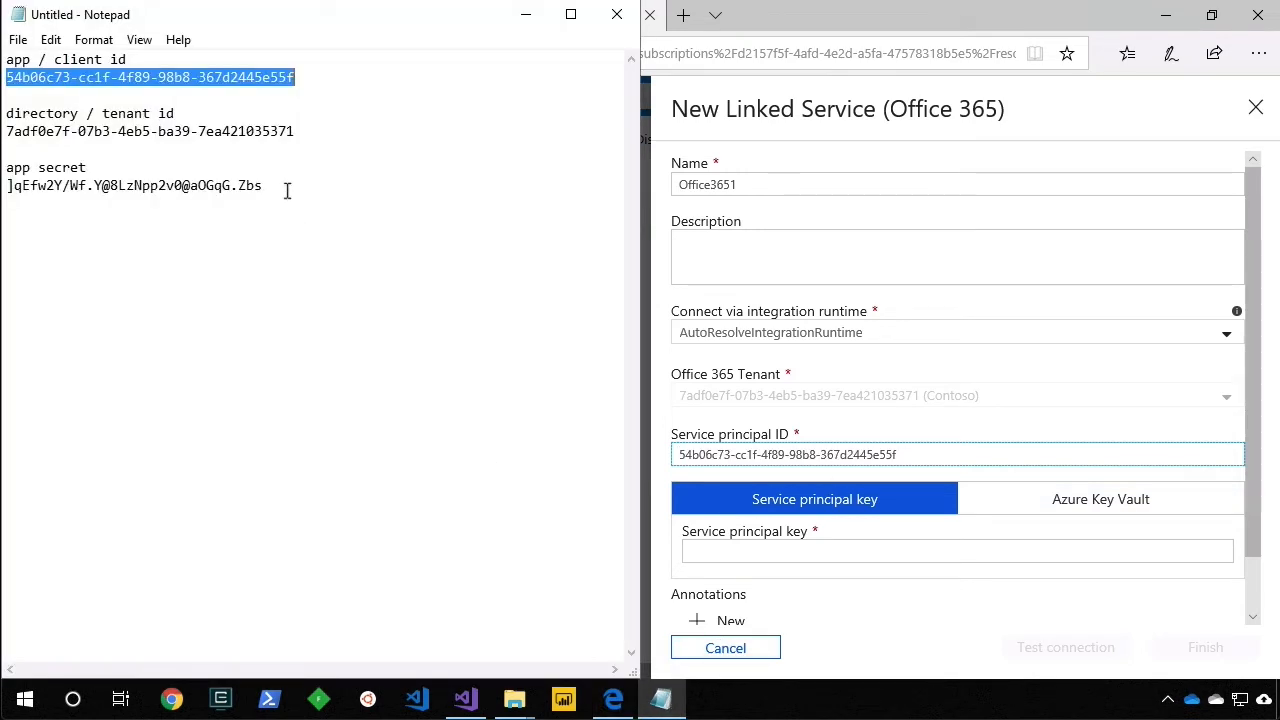
{"action": "left_click_drag", "start_coordinate": [286, 191], "coordinate": [21, 198]}
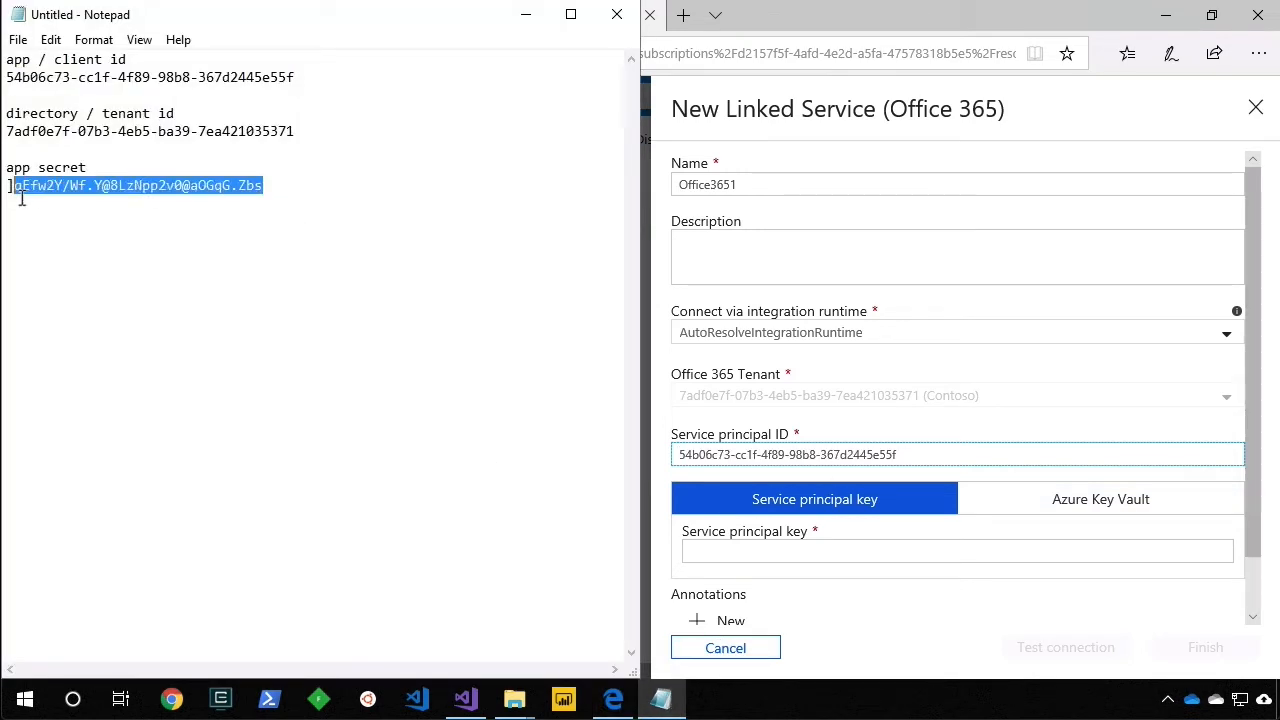
{"action": "key", "text": "shift+Left"}
{"action": "left_click", "coordinate": [733, 545]}
{"action": "key", "text": "ctrl+v"}
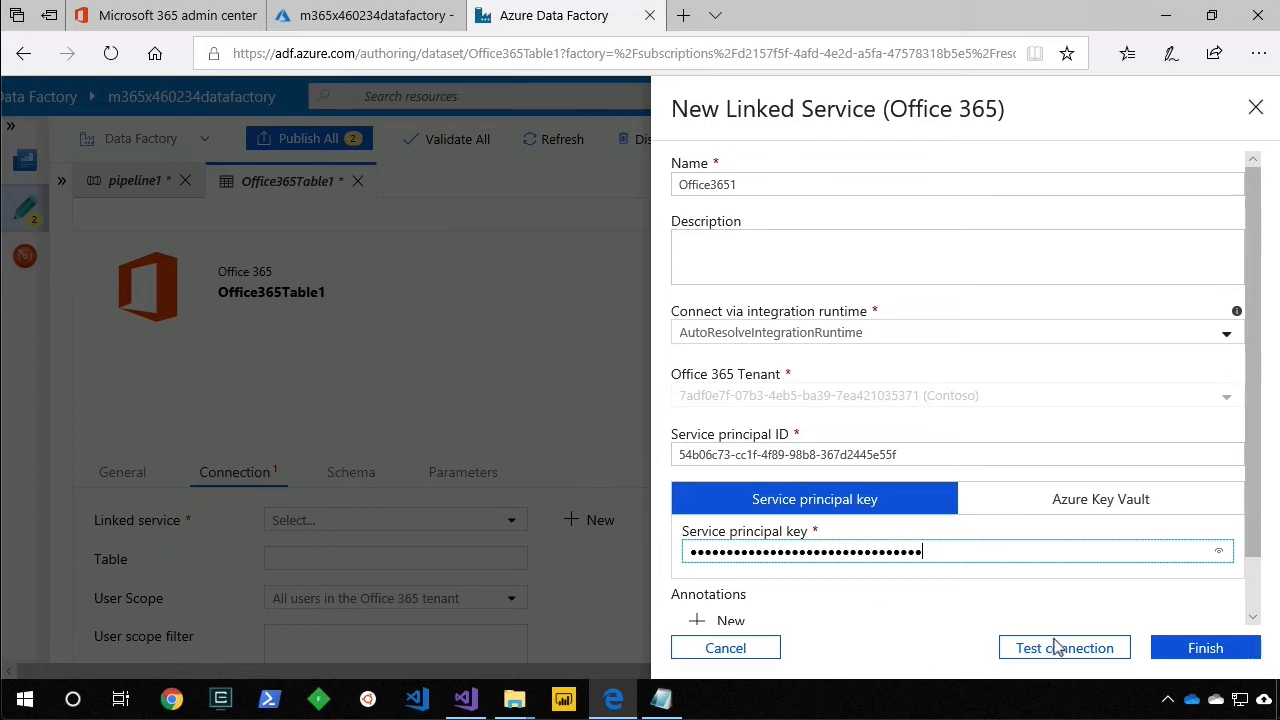
{"action": "left_click", "coordinate": [1190, 648]}
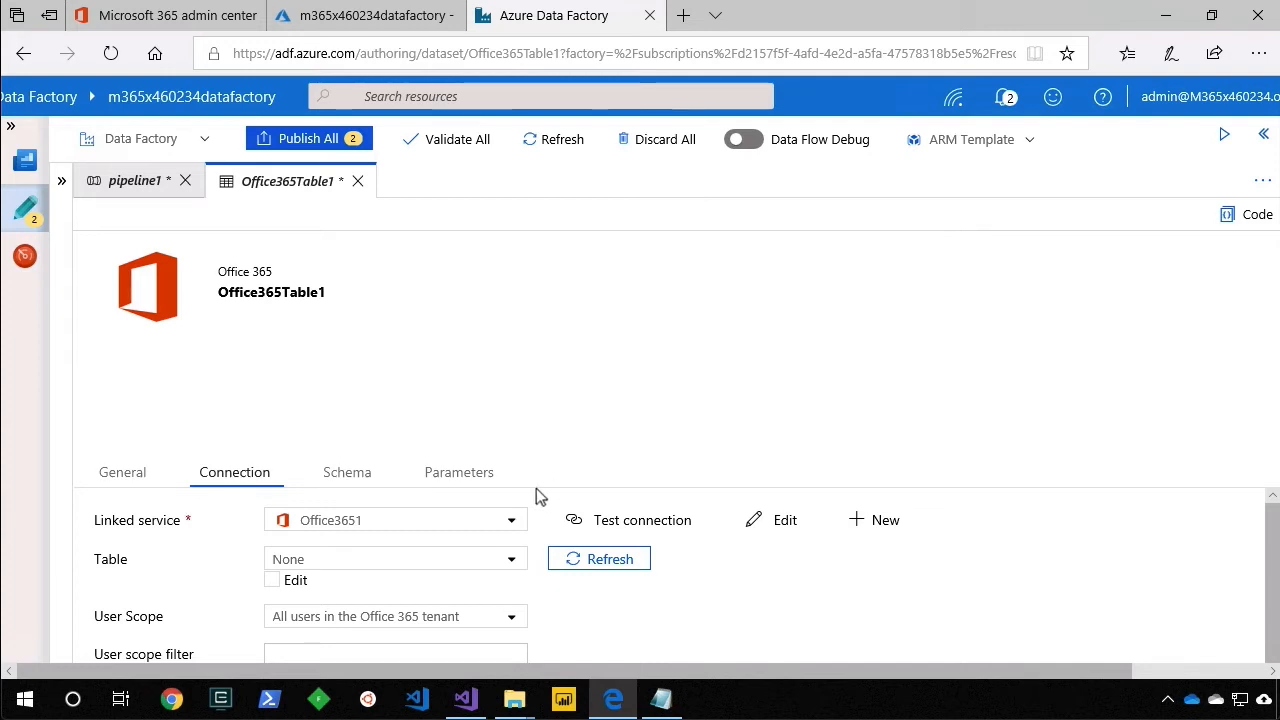
Choose BasicDataSet_v0.Message_v0 as the table of the Office 365 dataset
{"action": "left_click", "coordinate": [512, 560]}
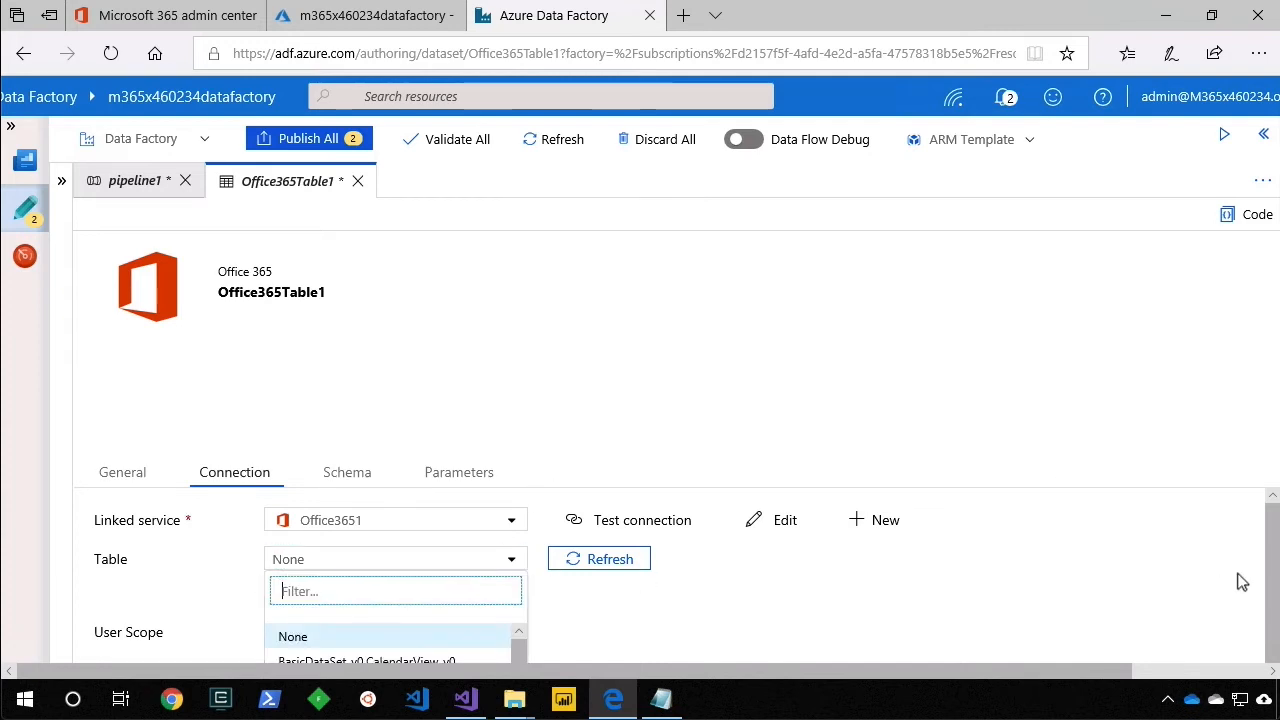
{"action": "left_click_drag", "start_coordinate": [1272, 519], "coordinate": [1268, 586]}
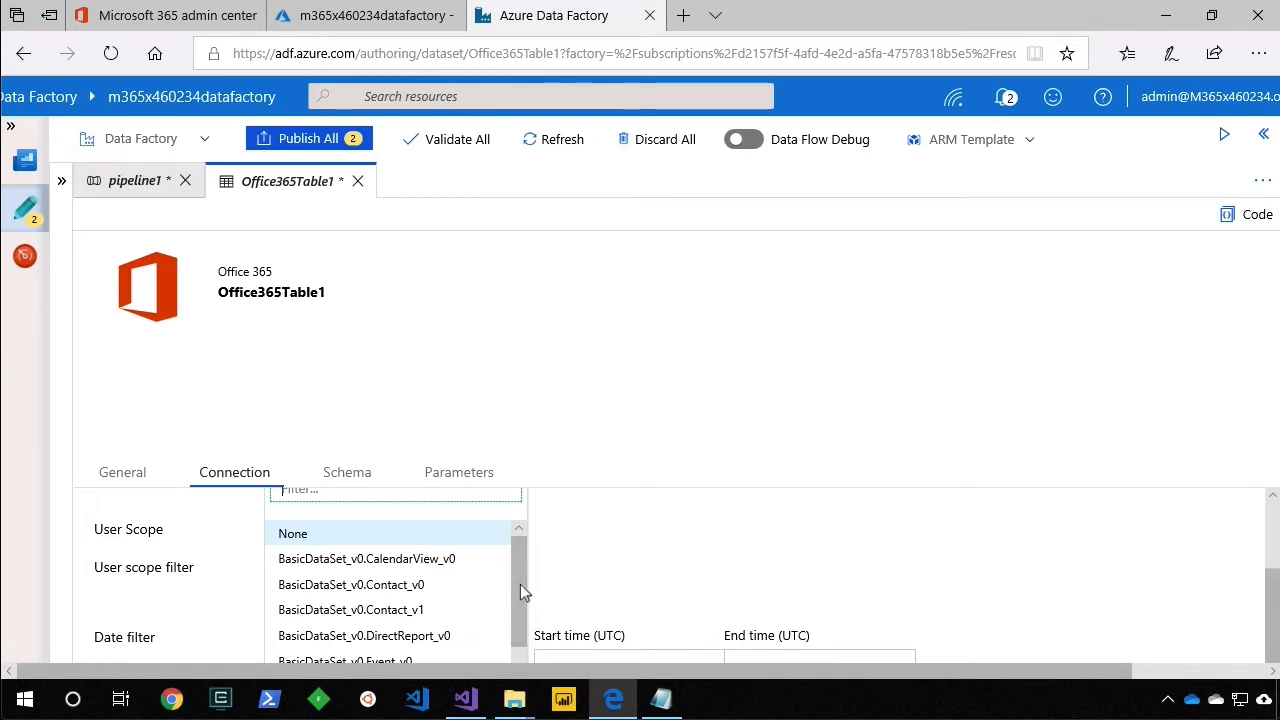
{"action": "left_click_drag", "start_coordinate": [518, 575], "coordinate": [520, 637]}
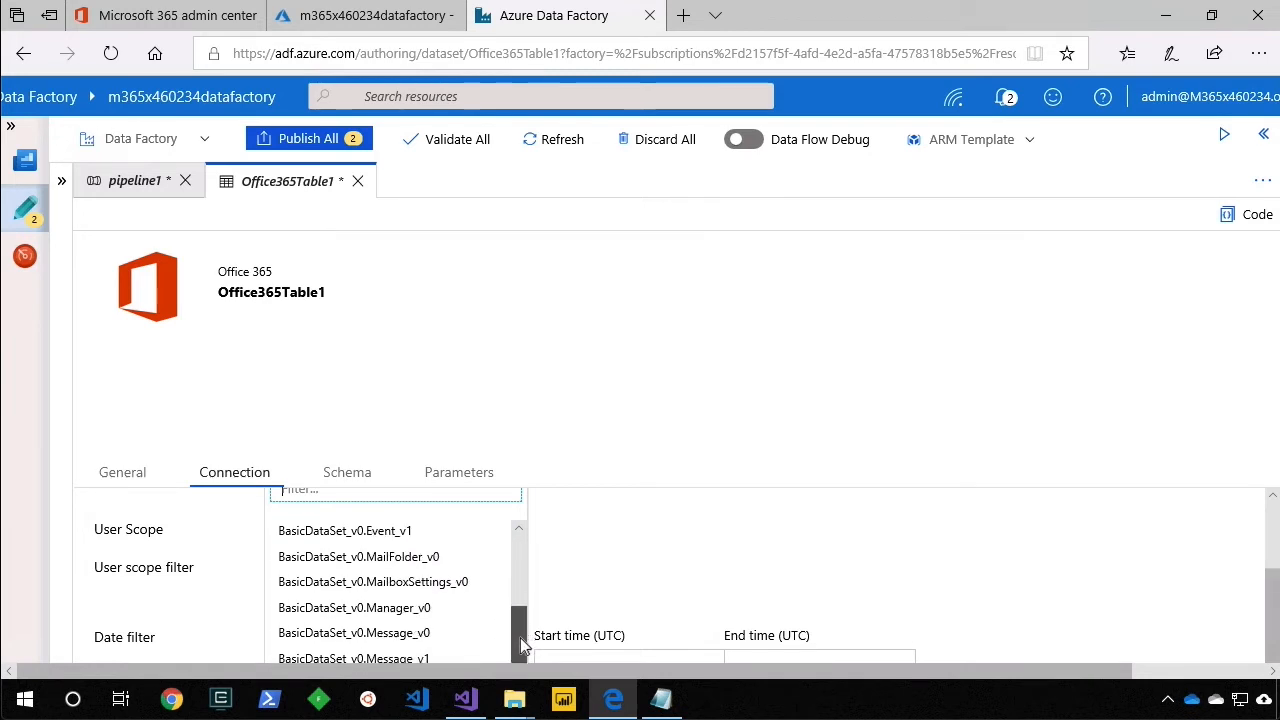
{"action": "left_click", "coordinate": [414, 633]}
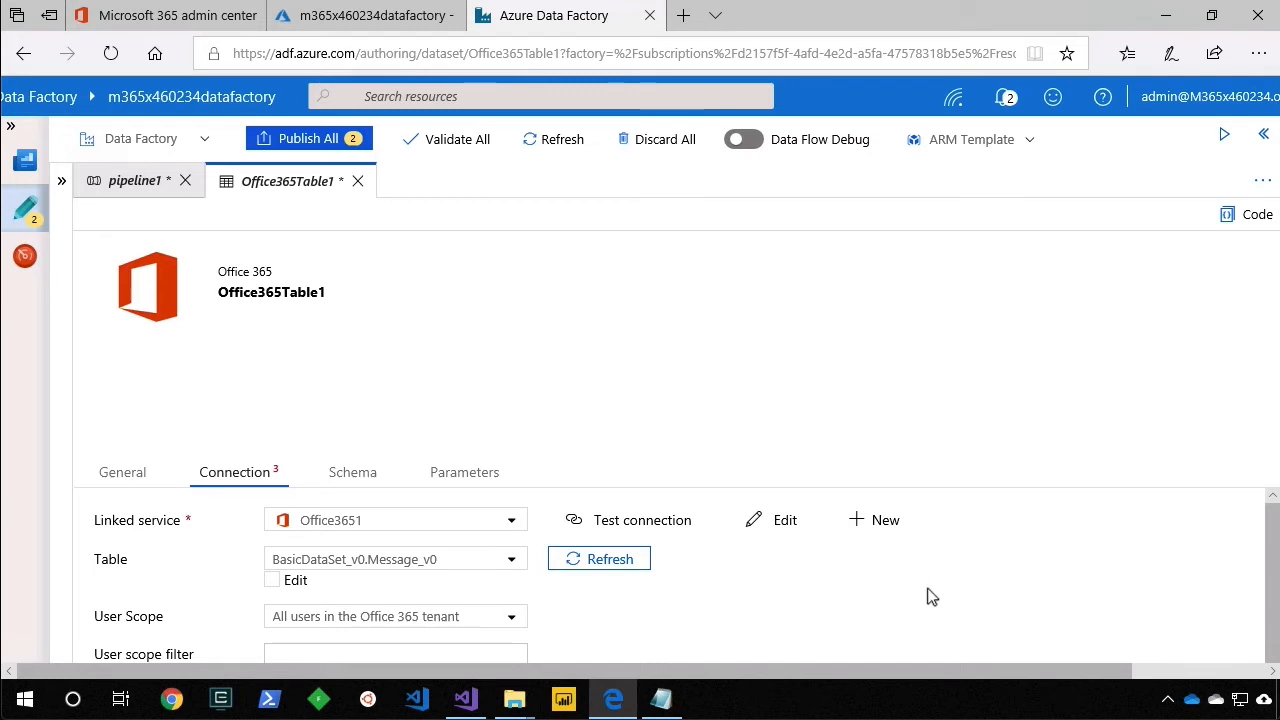
{"action": "left_click", "coordinate": [1027, 575]}
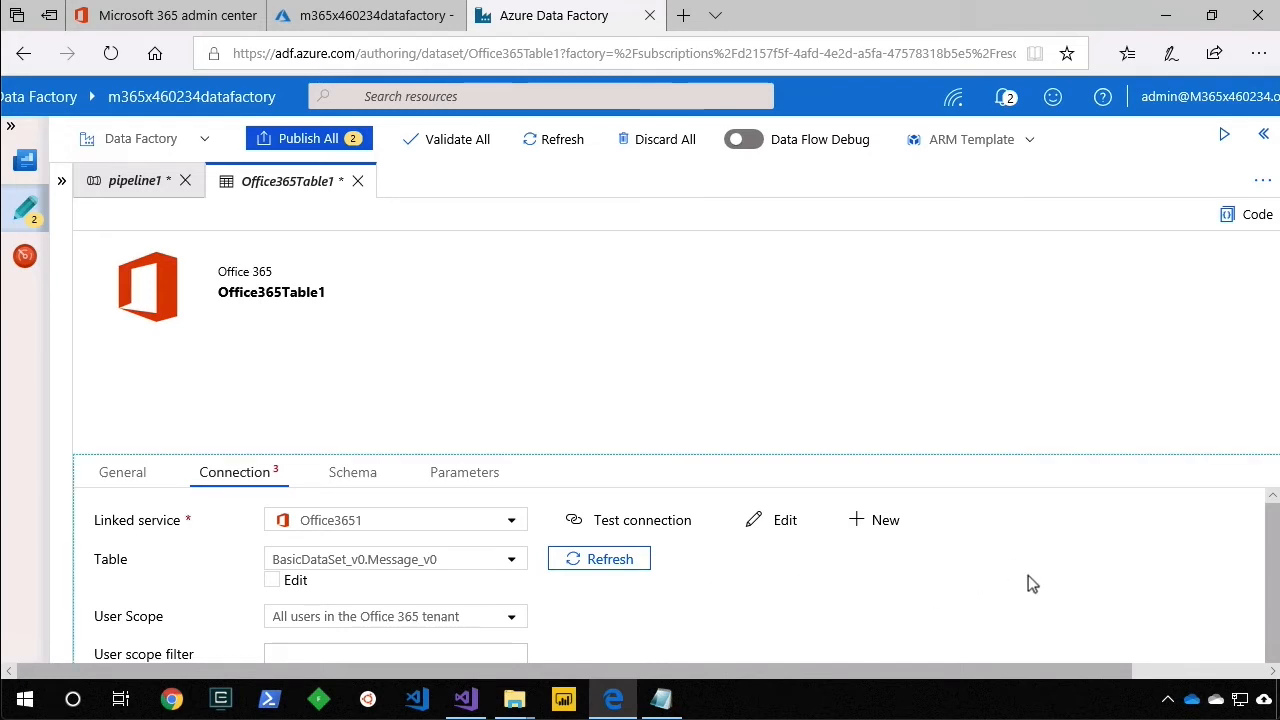
Set the date filter's column name to CreatedDateTime, filtering the column list with create
{"action": "key", "text": "ctrl+minus"}
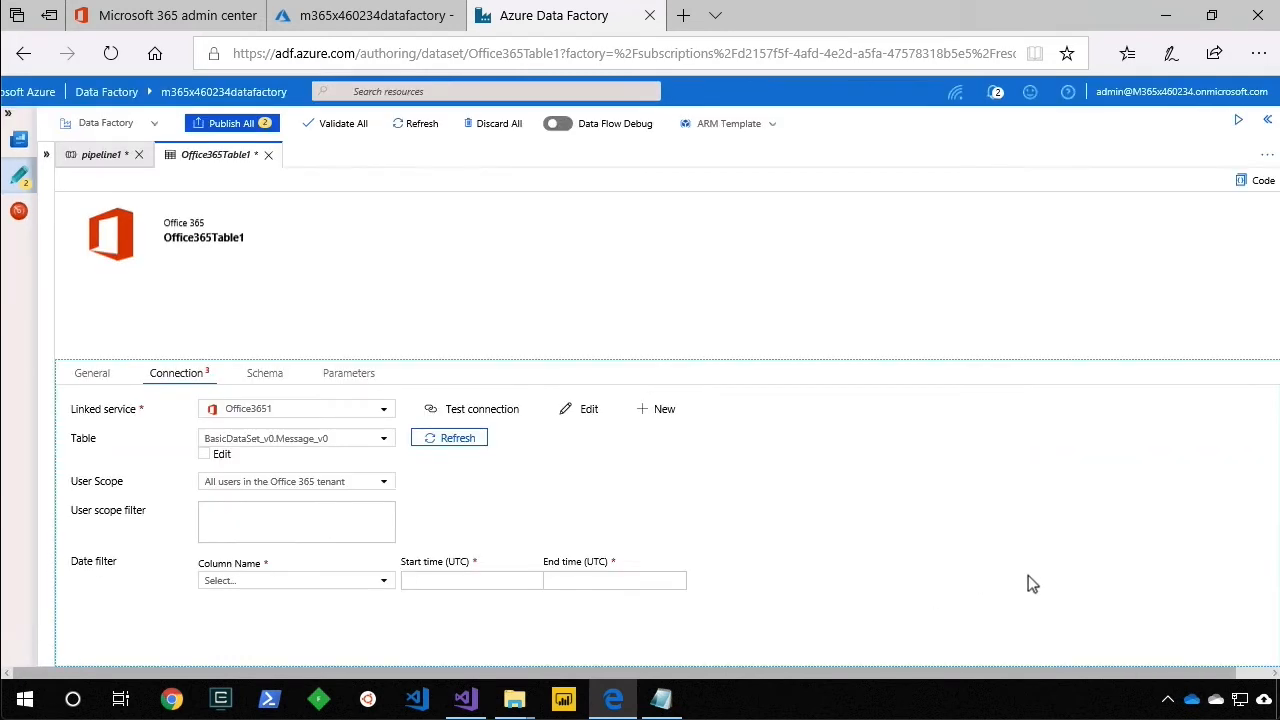
{"action": "left_click", "coordinate": [1262, 57]}
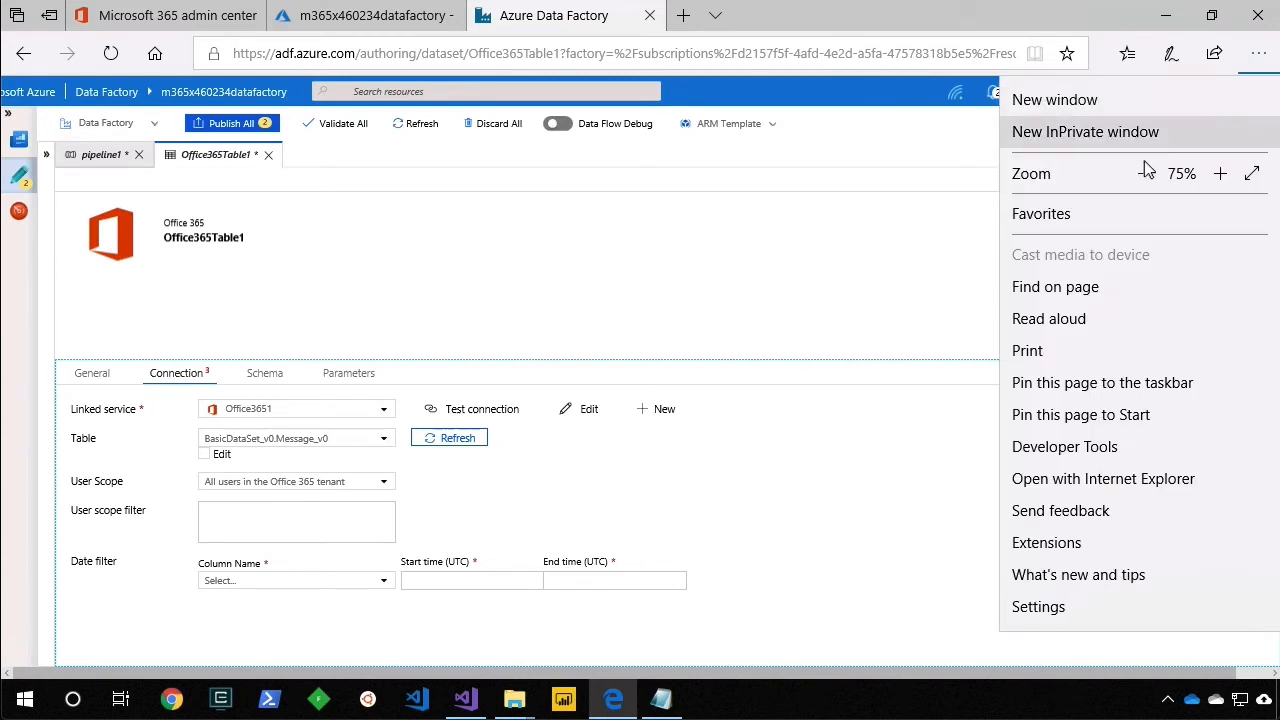
{"action": "left_click", "coordinate": [145, 625]}
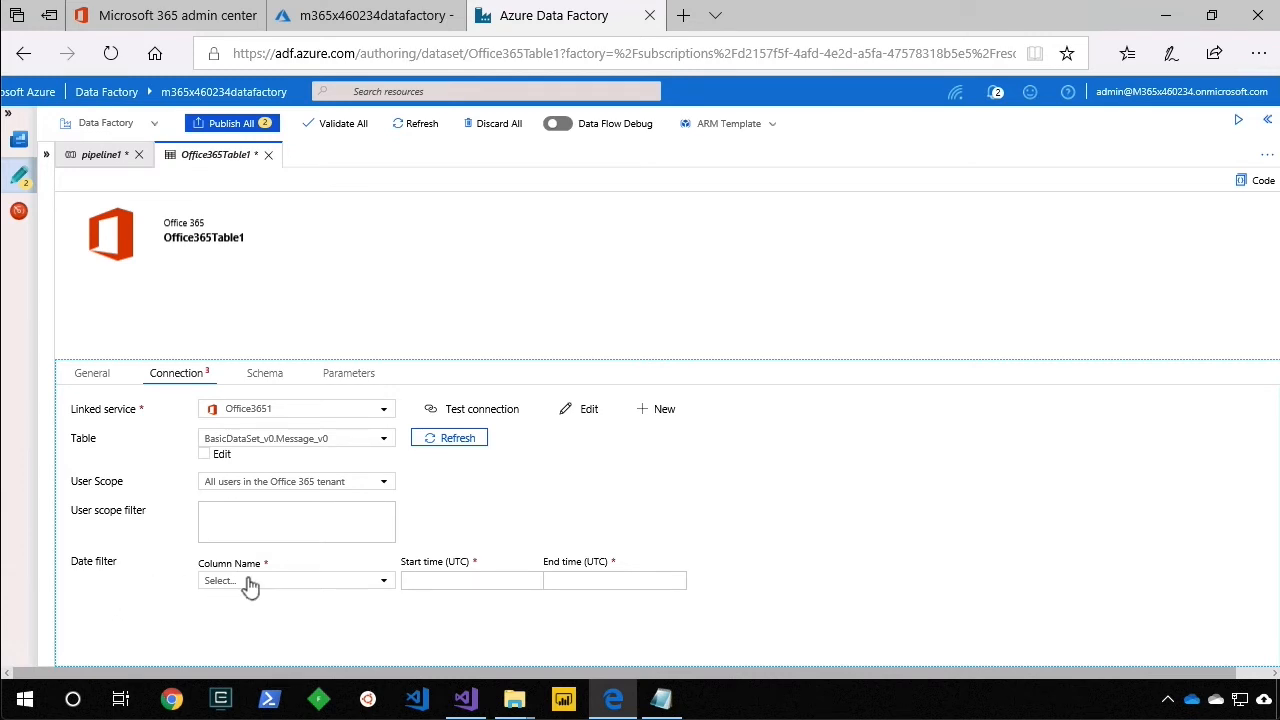
{"action": "left_click", "coordinate": [386, 581]}
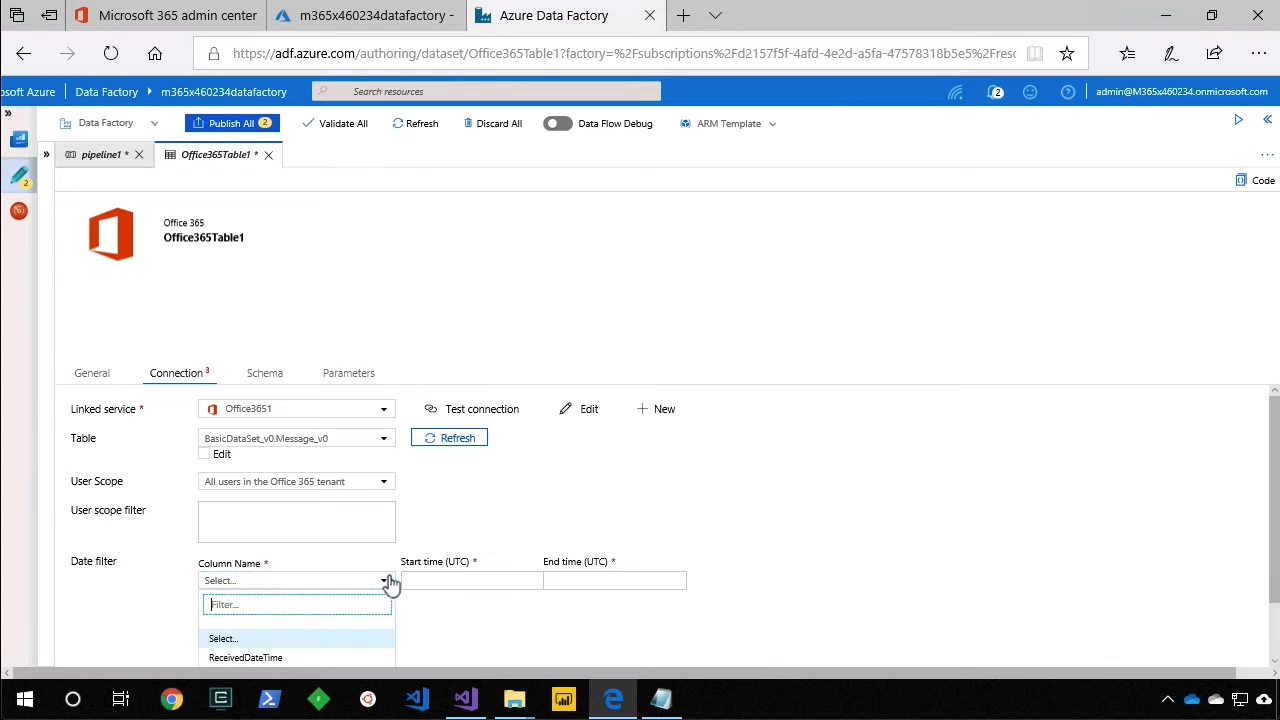
{"action": "type", "text": "create"}
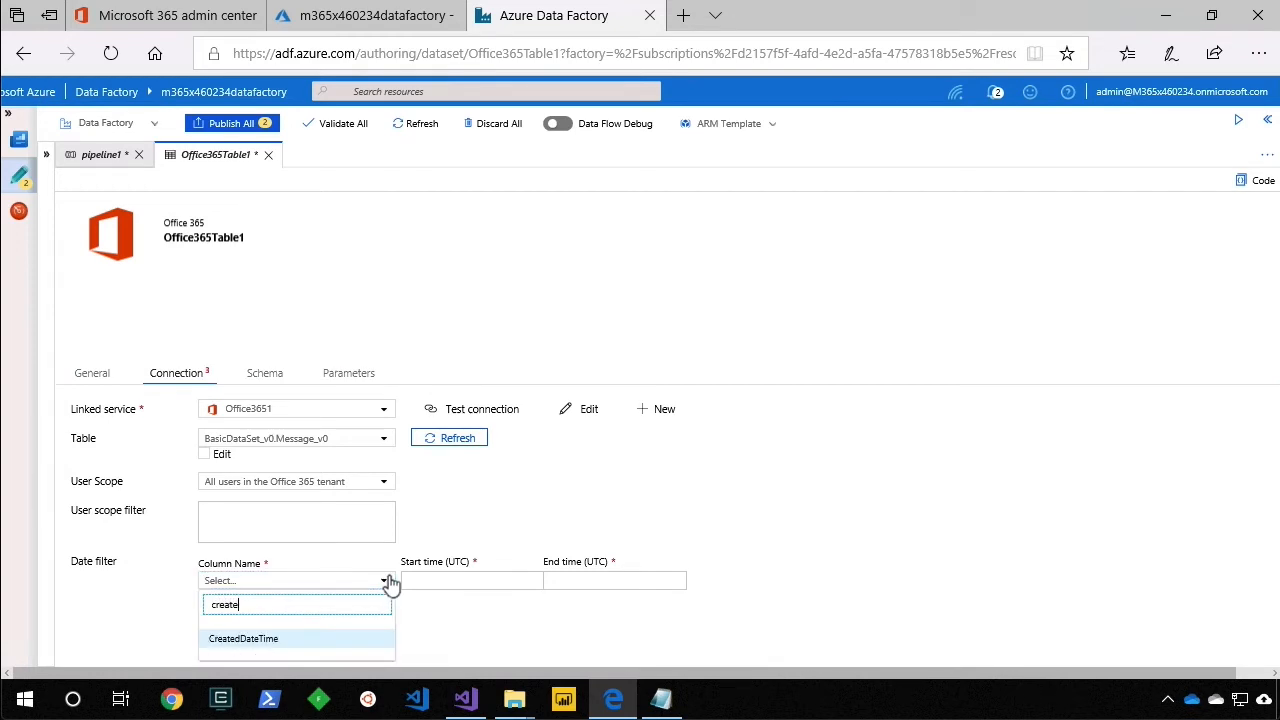
{"action": "left_click", "coordinate": [283, 640]}
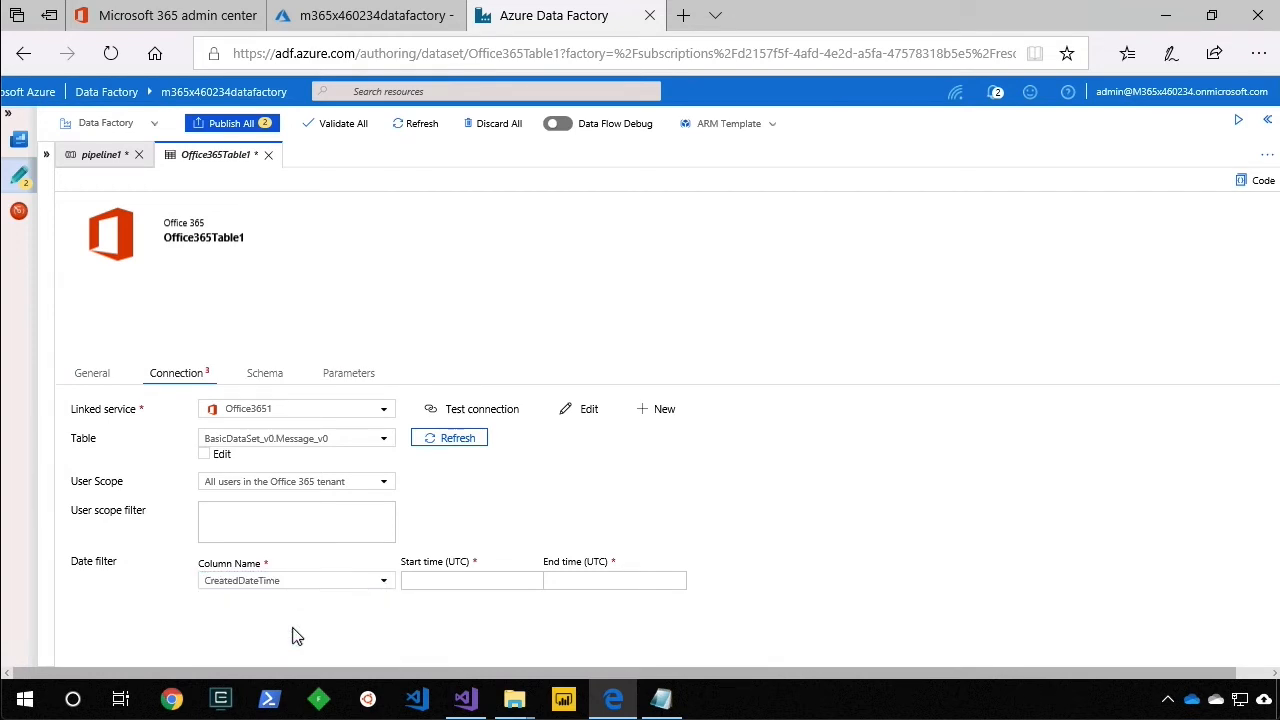
Set the date filter's start time (UTC) to 12/01/2018 00:00:00
{"action": "left_click", "coordinate": [454, 578]}
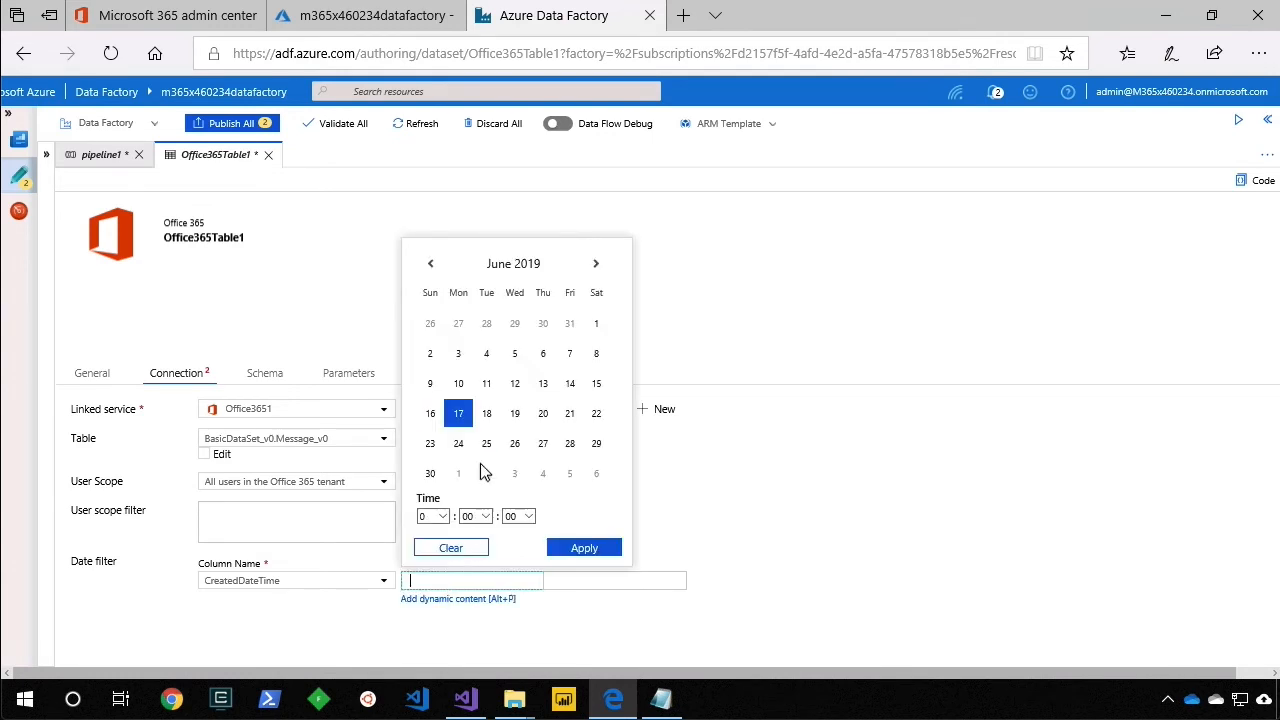
{"action": "left_click", "coordinate": [431, 264]}
{"action": "left_click", "coordinate": [431, 264]}
{"action": "left_click", "coordinate": [431, 264]}
{"action": "left_click", "coordinate": [431, 264]}
{"action": "left_click", "coordinate": [431, 264]}
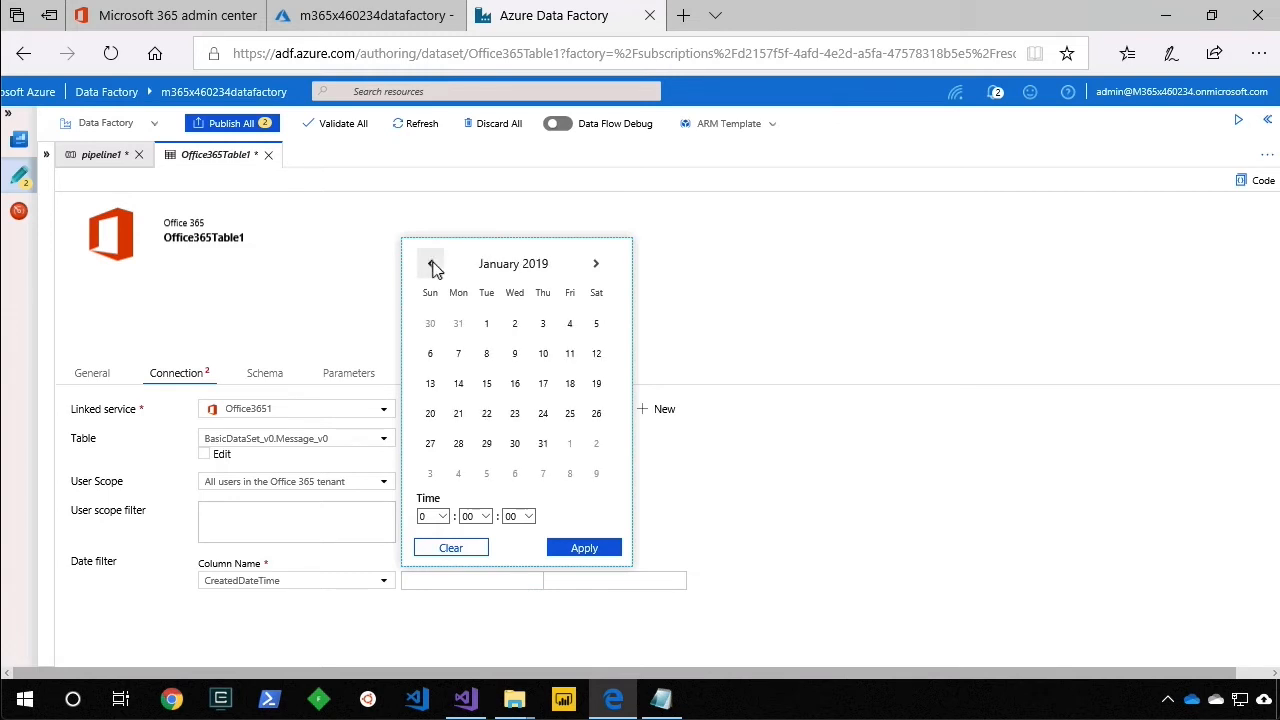
{"action": "left_click", "coordinate": [432, 265]}
{"action": "left_click", "coordinate": [432, 265]}
{"action": "left_click", "coordinate": [432, 265]}
{"action": "left_click", "coordinate": [596, 264]}
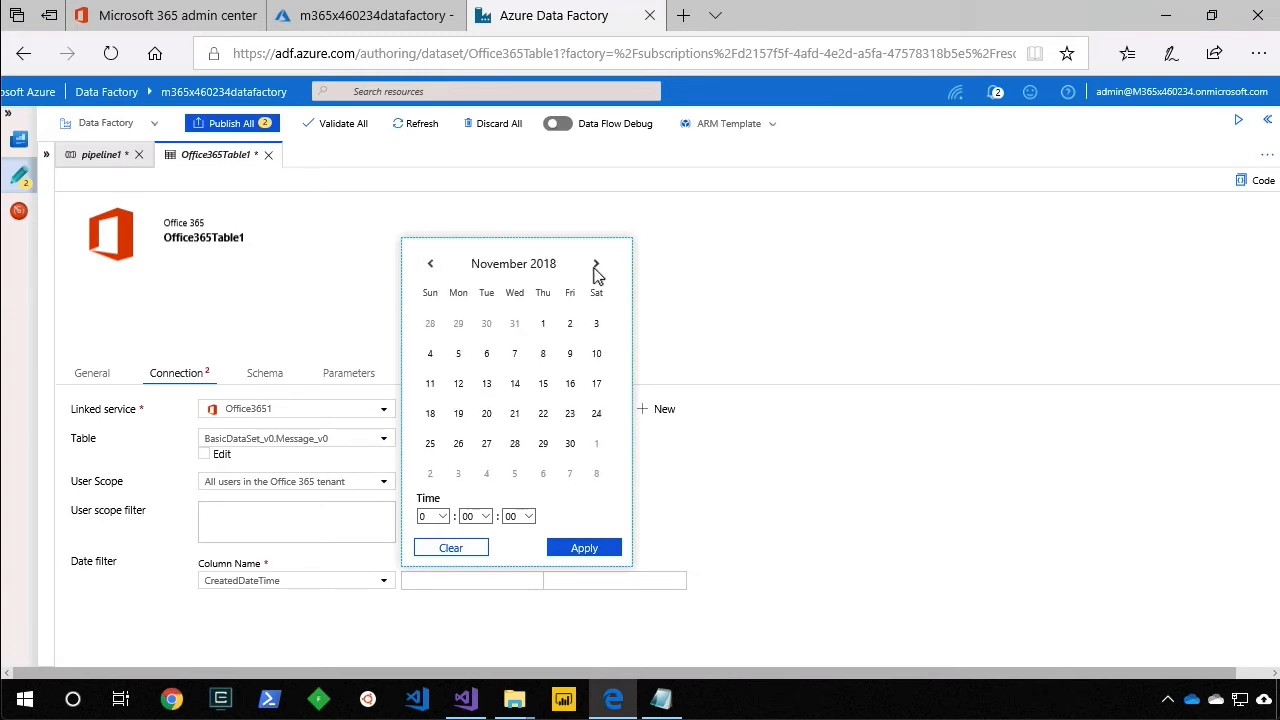
{"action": "left_click", "coordinate": [596, 264]}
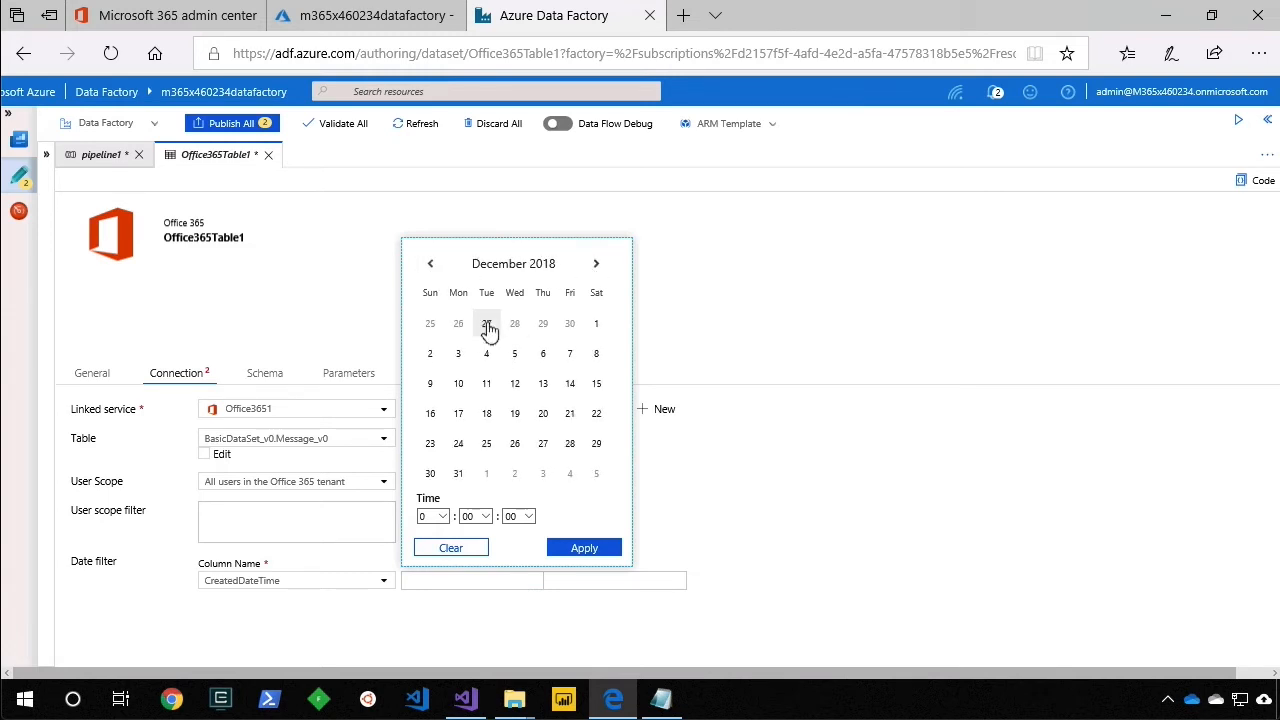
{"action": "left_click", "coordinate": [596, 327]}
{"action": "left_click", "coordinate": [606, 547]}
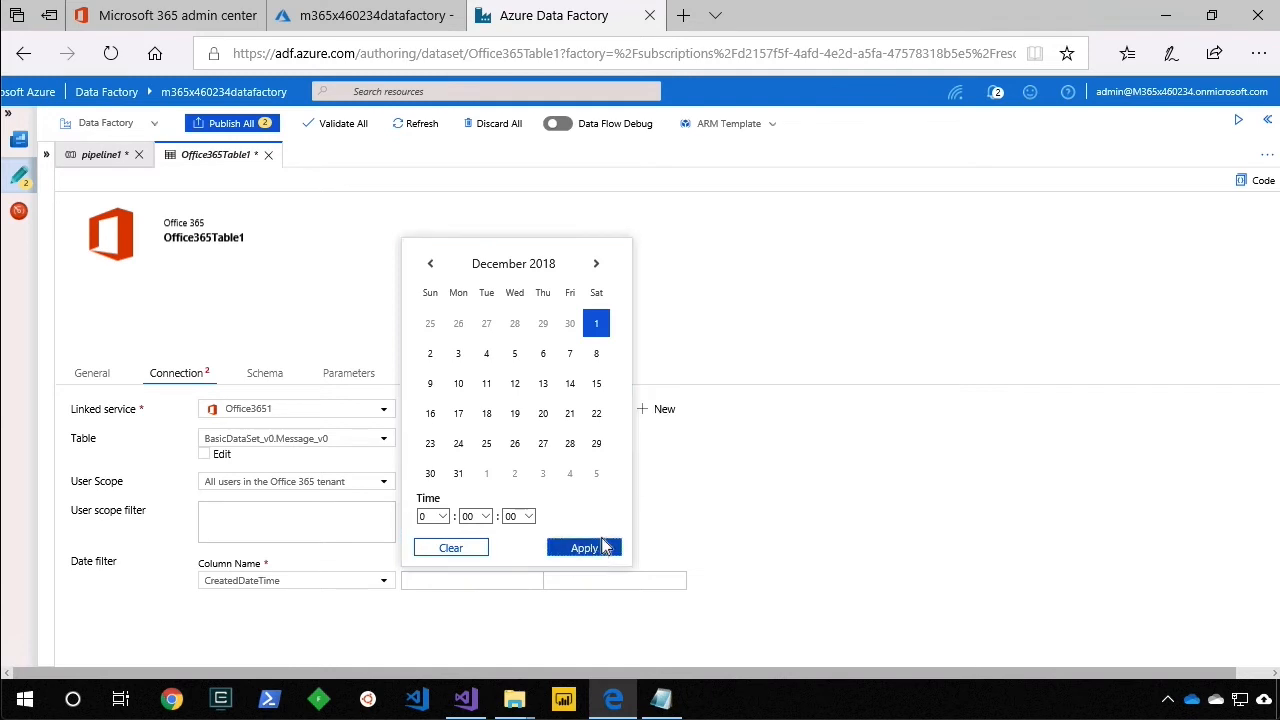
Set the date filter's end time (UTC) to 06/01/2019 00:00:00 and import the schema of the Office 365 dataset
{"action": "left_click", "coordinate": [605, 579]}
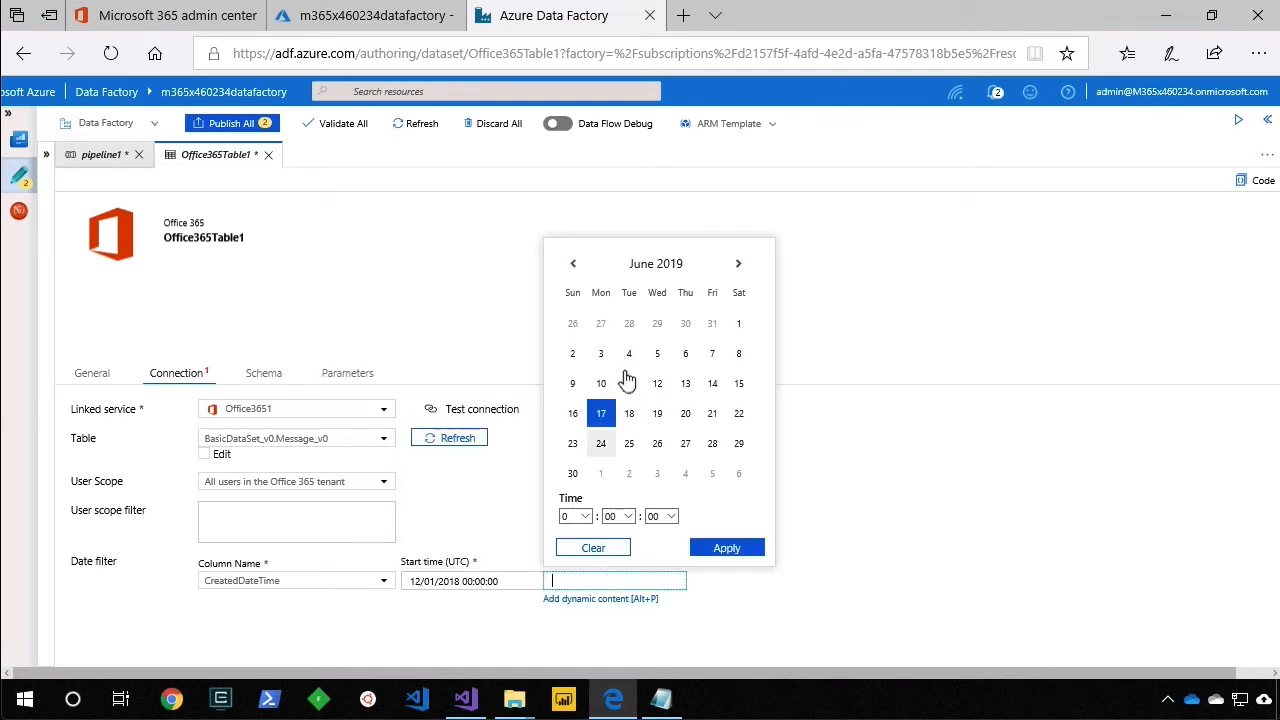
{"action": "left_click", "coordinate": [739, 323]}
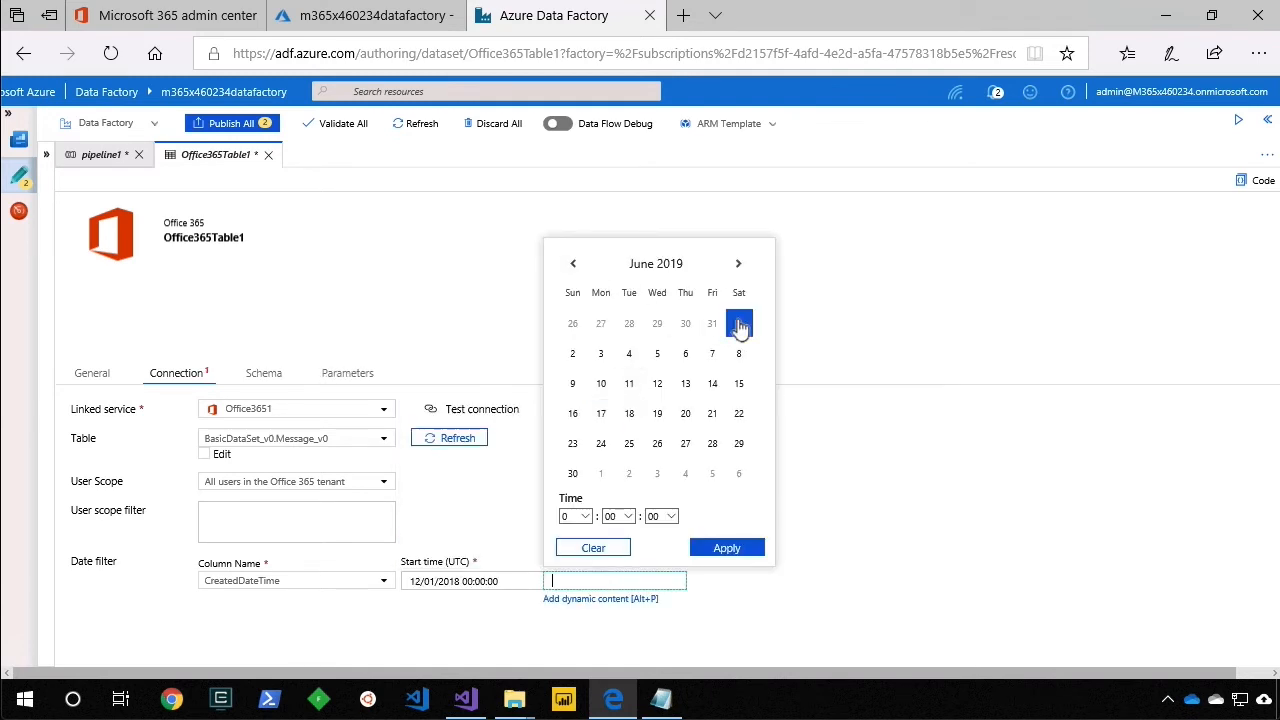
{"action": "left_click", "coordinate": [721, 550]}
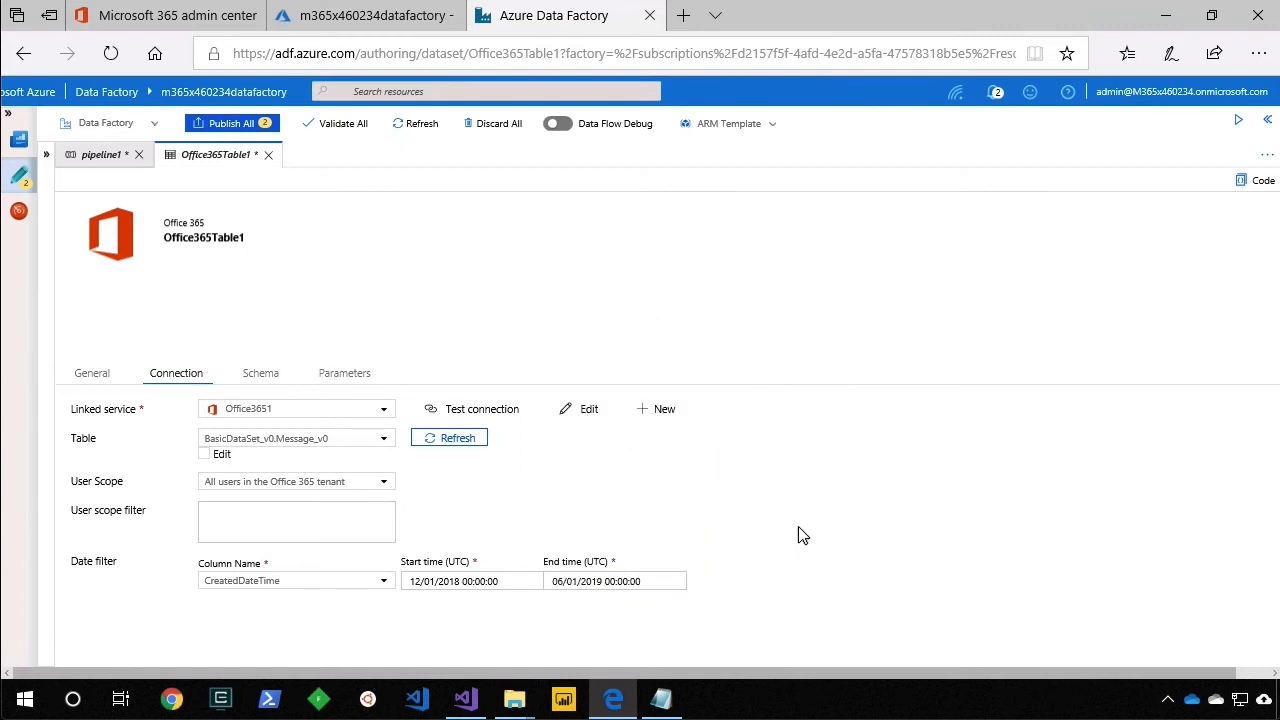
{"action": "left_click", "coordinate": [262, 376]}
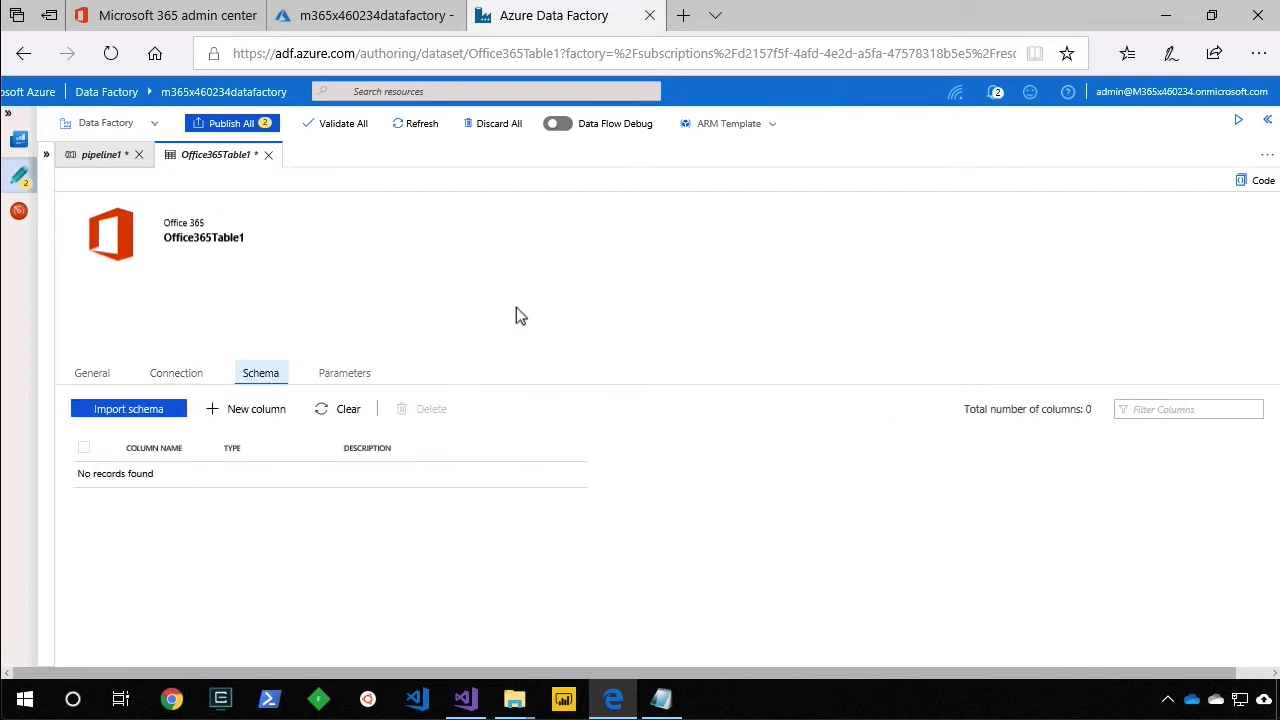
{"action": "left_click", "coordinate": [150, 408]}
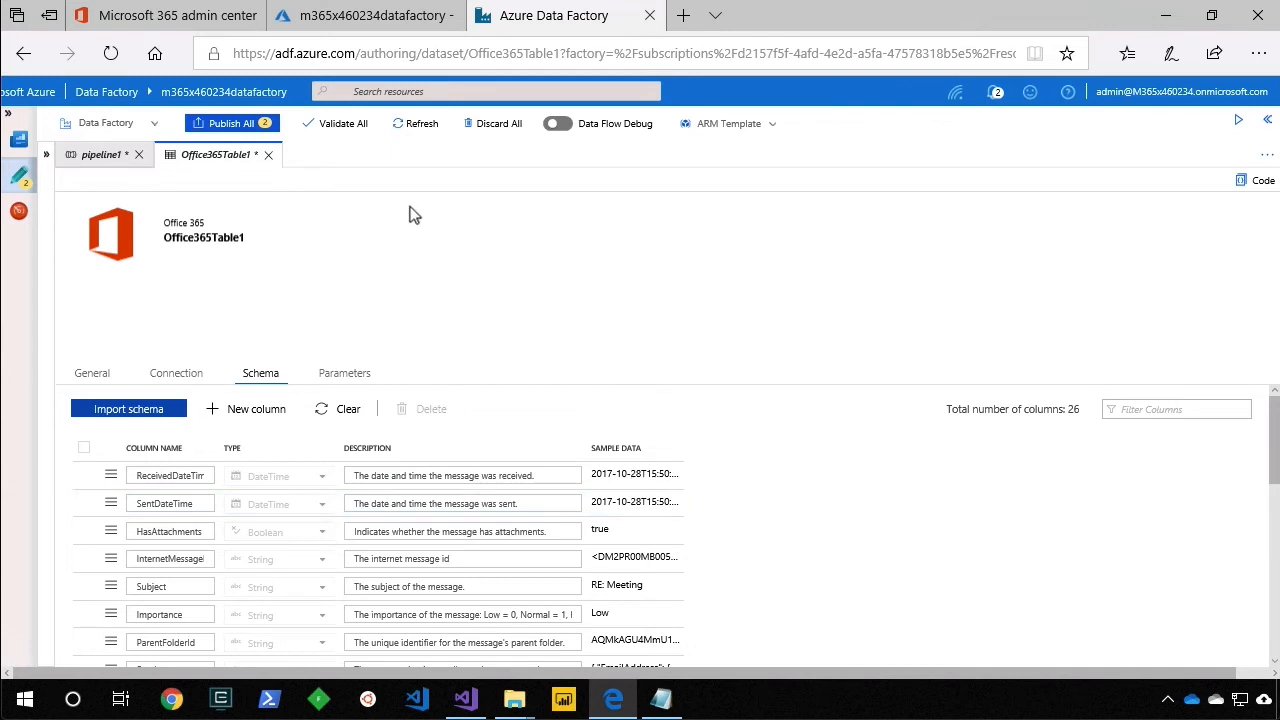
Create a new Azure Blob Storage dataset in Json format as the sink of the pipeline's Copy Data1 activity
{"action": "left_click", "coordinate": [106, 160]}
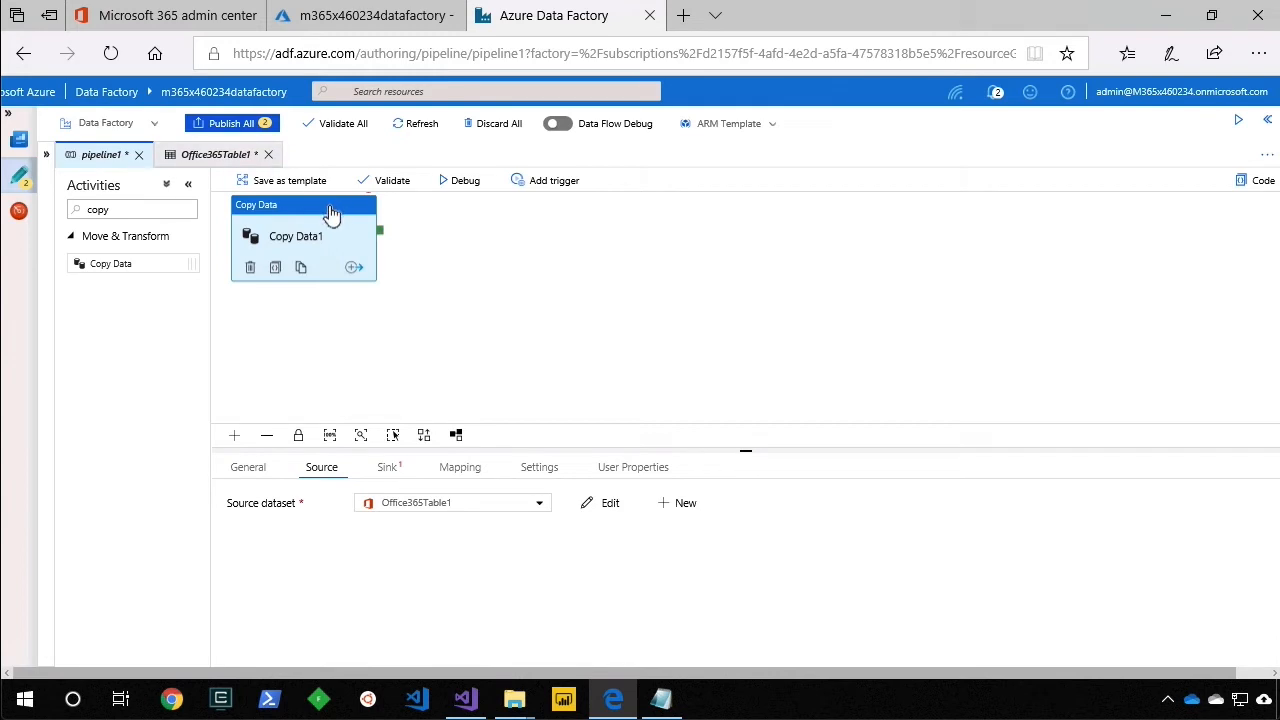
{"action": "left_click", "coordinate": [333, 212]}
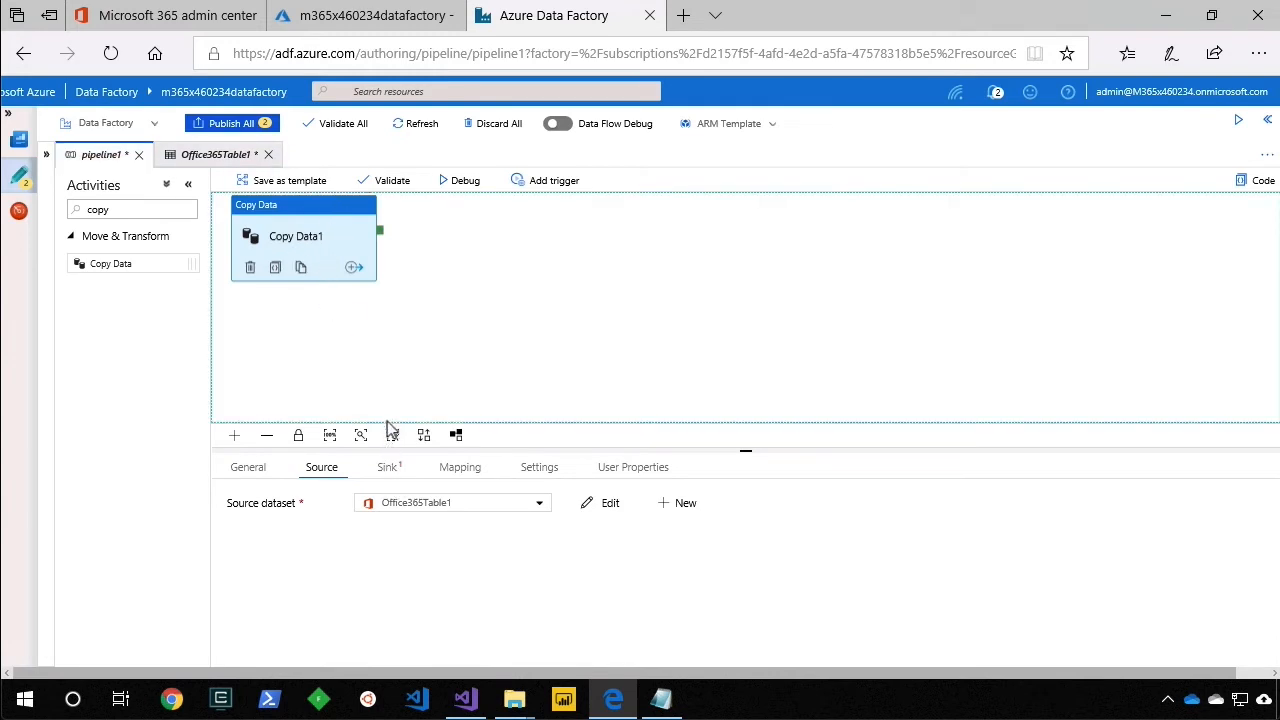
{"action": "left_click", "coordinate": [392, 469]}
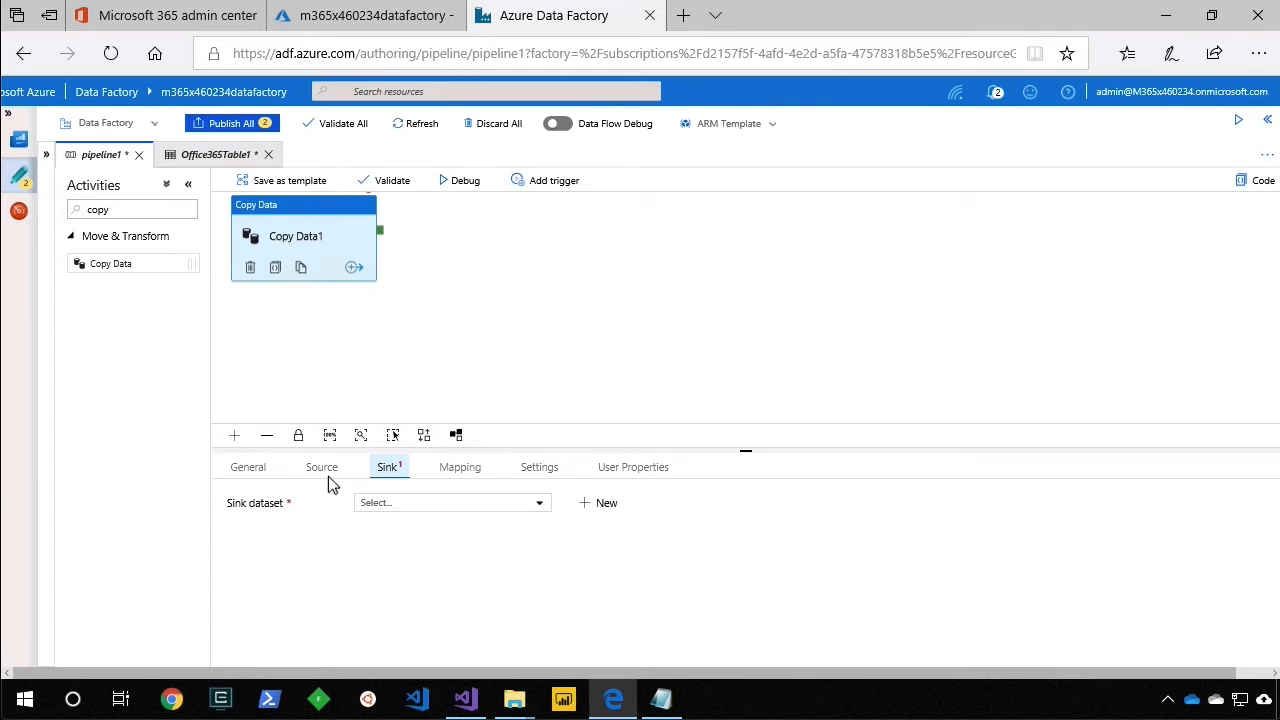
{"action": "left_click", "coordinate": [542, 506]}
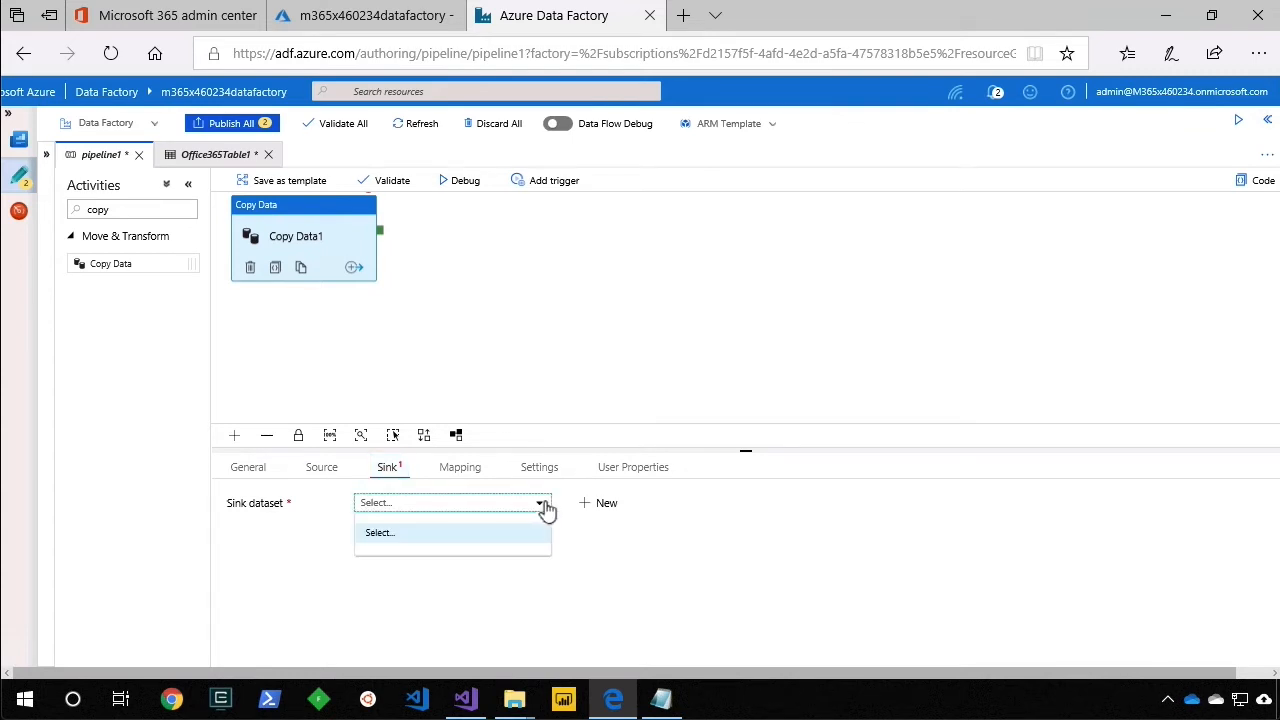
{"action": "left_click", "coordinate": [613, 520]}
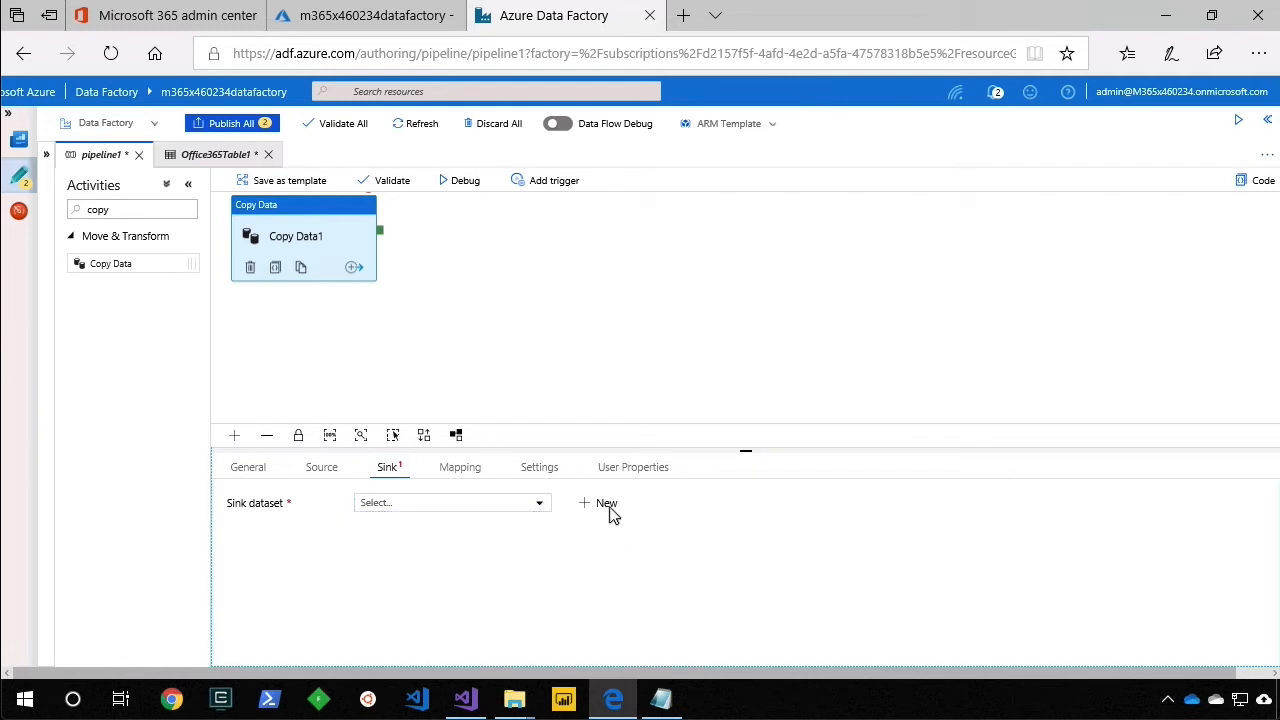
{"action": "left_click", "coordinate": [606, 505]}
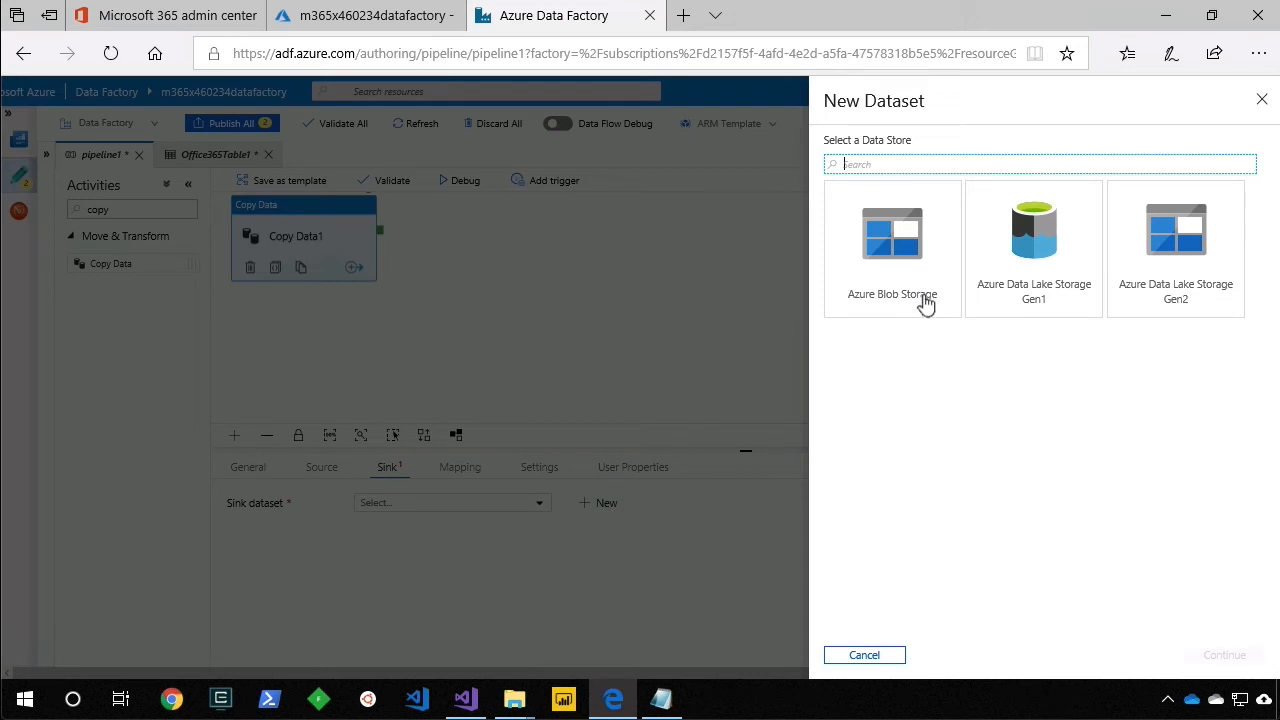
{"action": "left_click", "coordinate": [892, 249]}
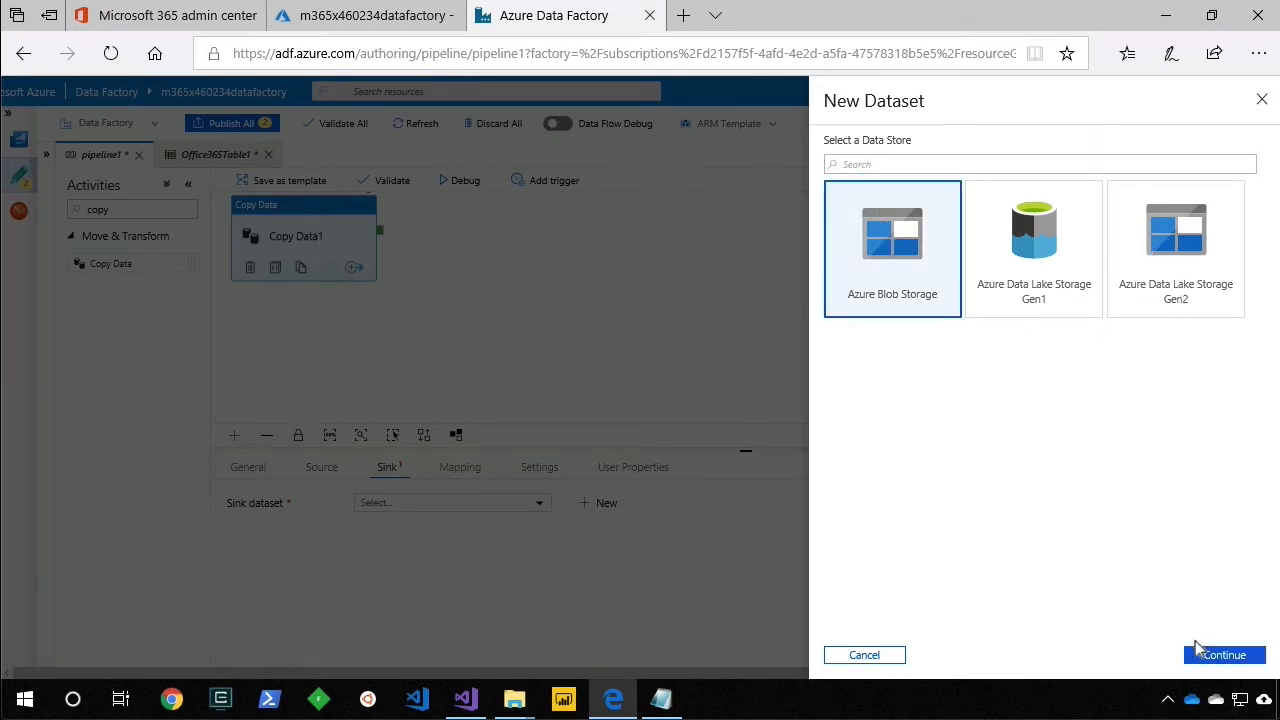
{"action": "left_click", "coordinate": [1204, 654]}
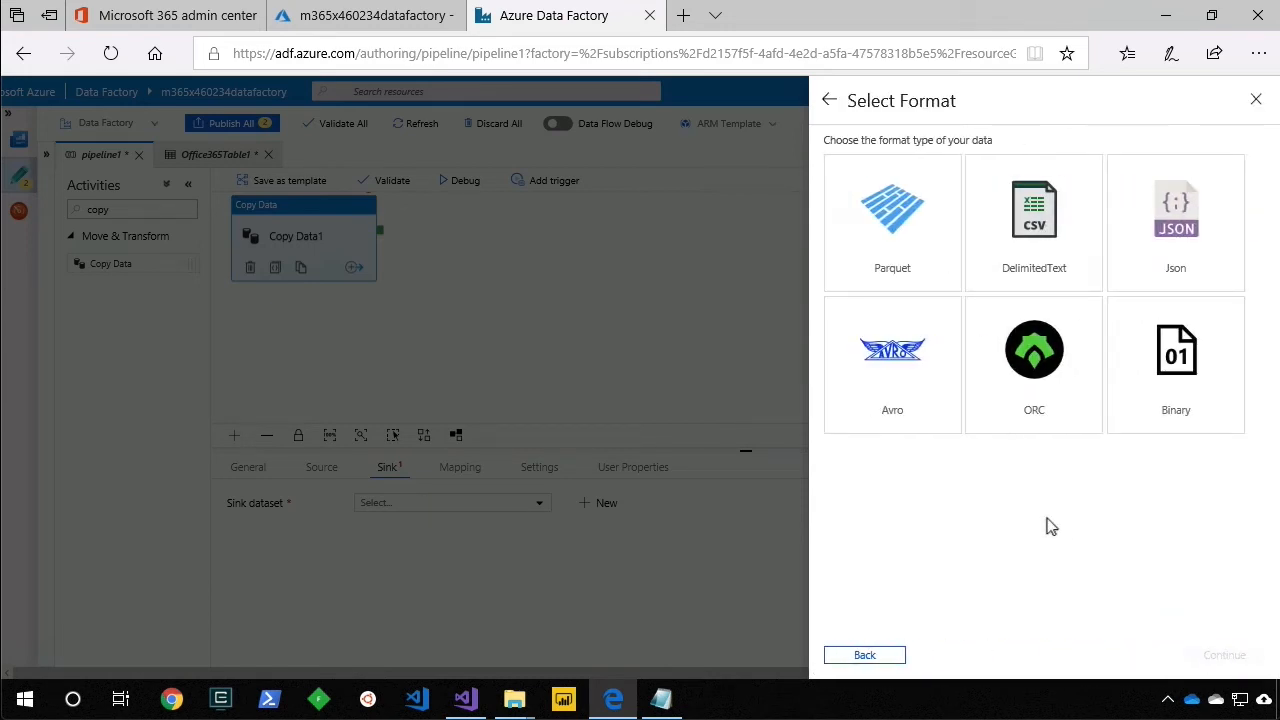
{"action": "left_click", "coordinate": [1183, 231]}
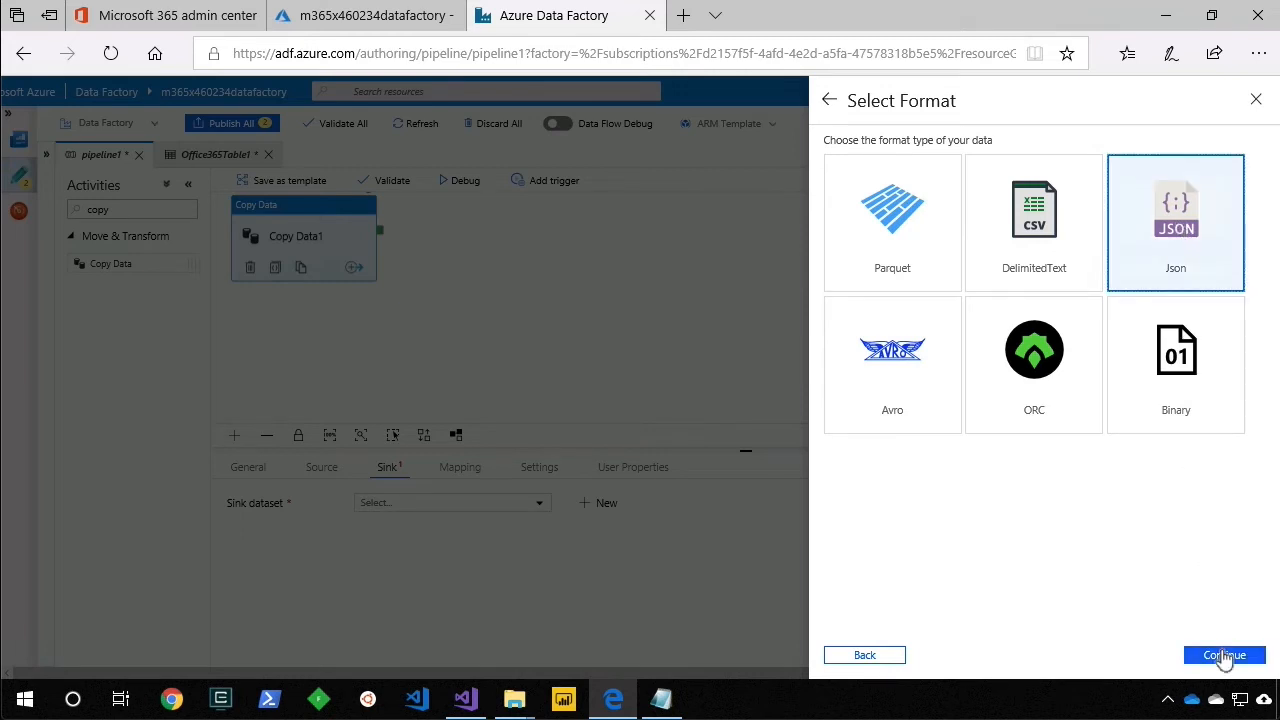
{"action": "left_click", "coordinate": [1226, 656]}
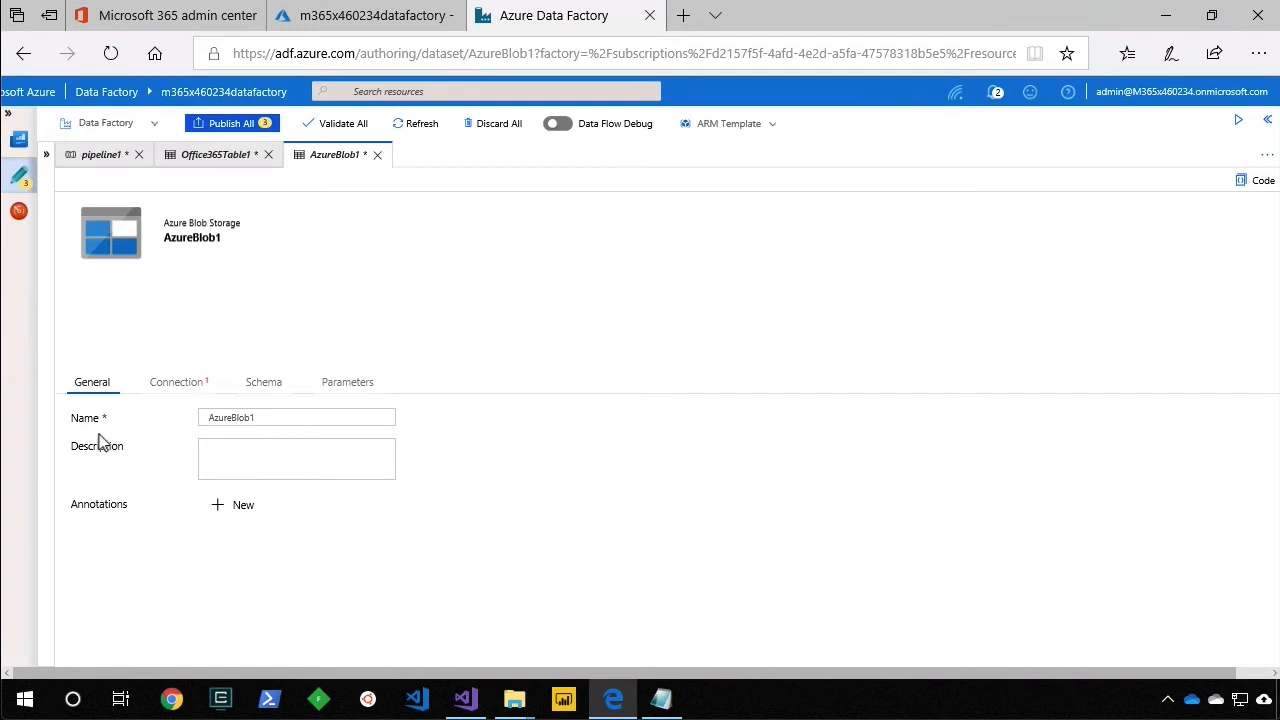
Start a new linked service for the AzureBlob1 dataset's connection, with Service Principal as the authentication method
{"action": "left_click", "coordinate": [192, 390]}
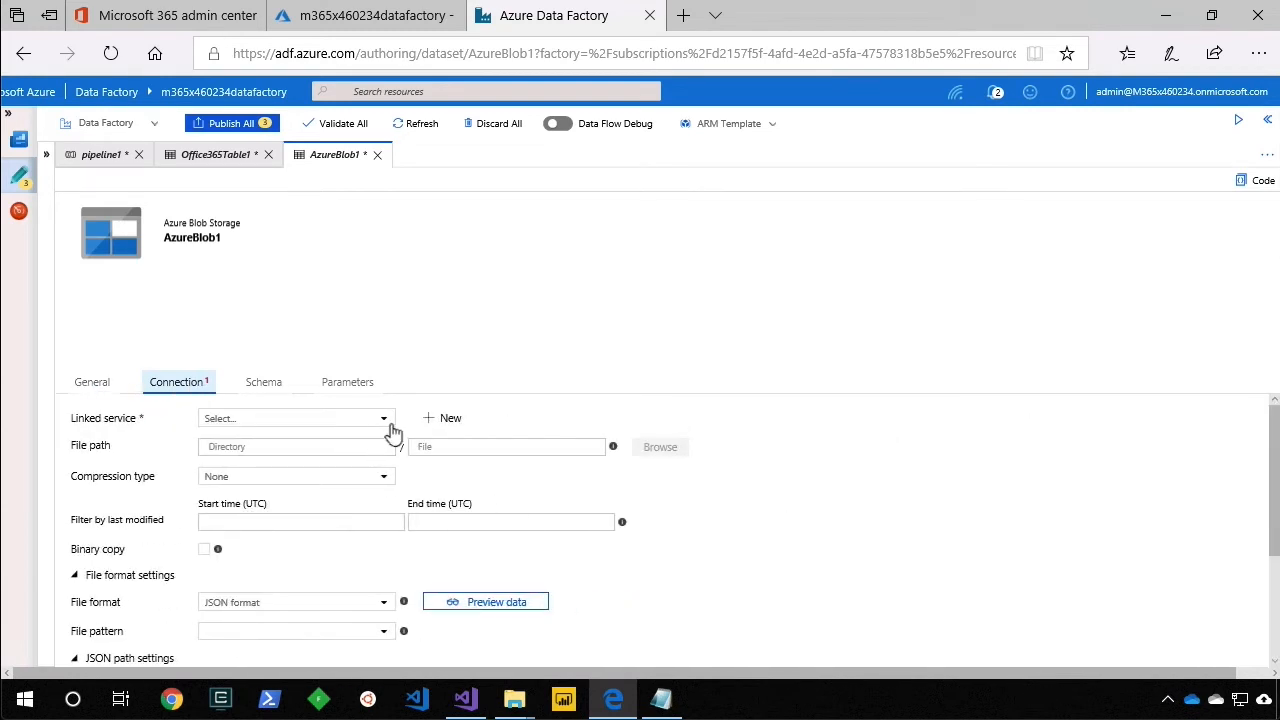
{"action": "left_click", "coordinate": [387, 420]}
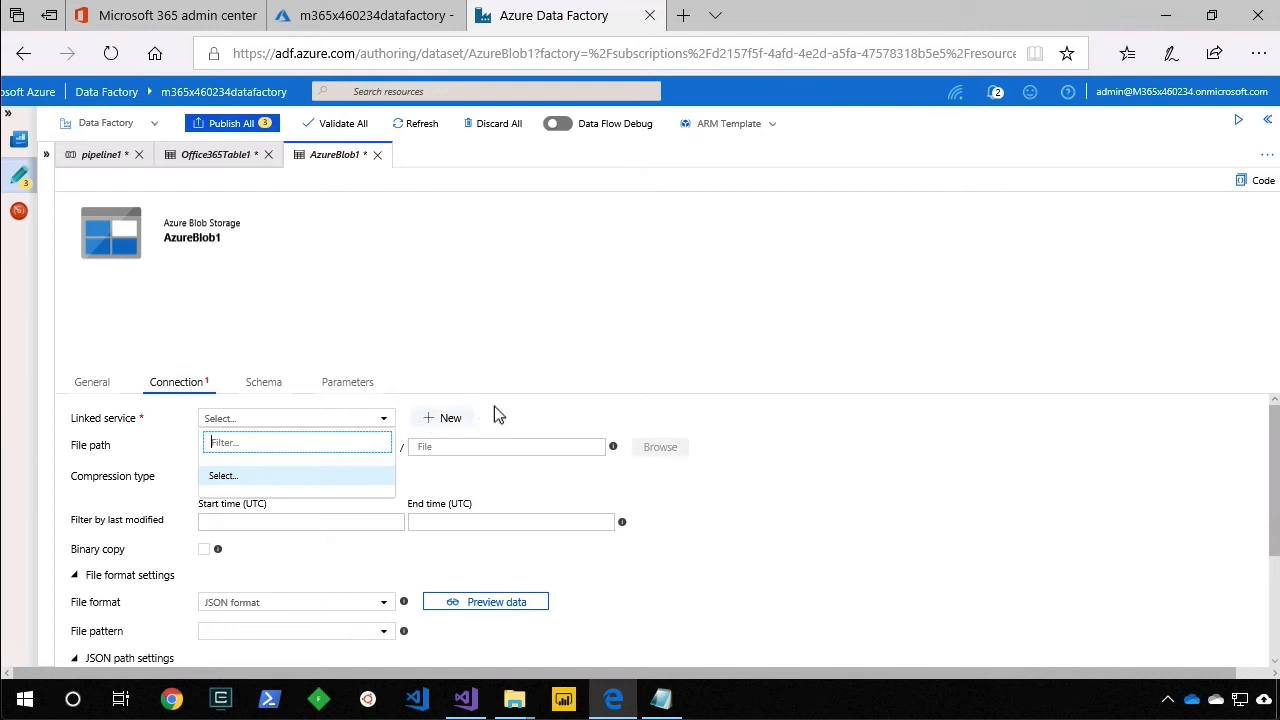
{"action": "left_click", "coordinate": [446, 417]}
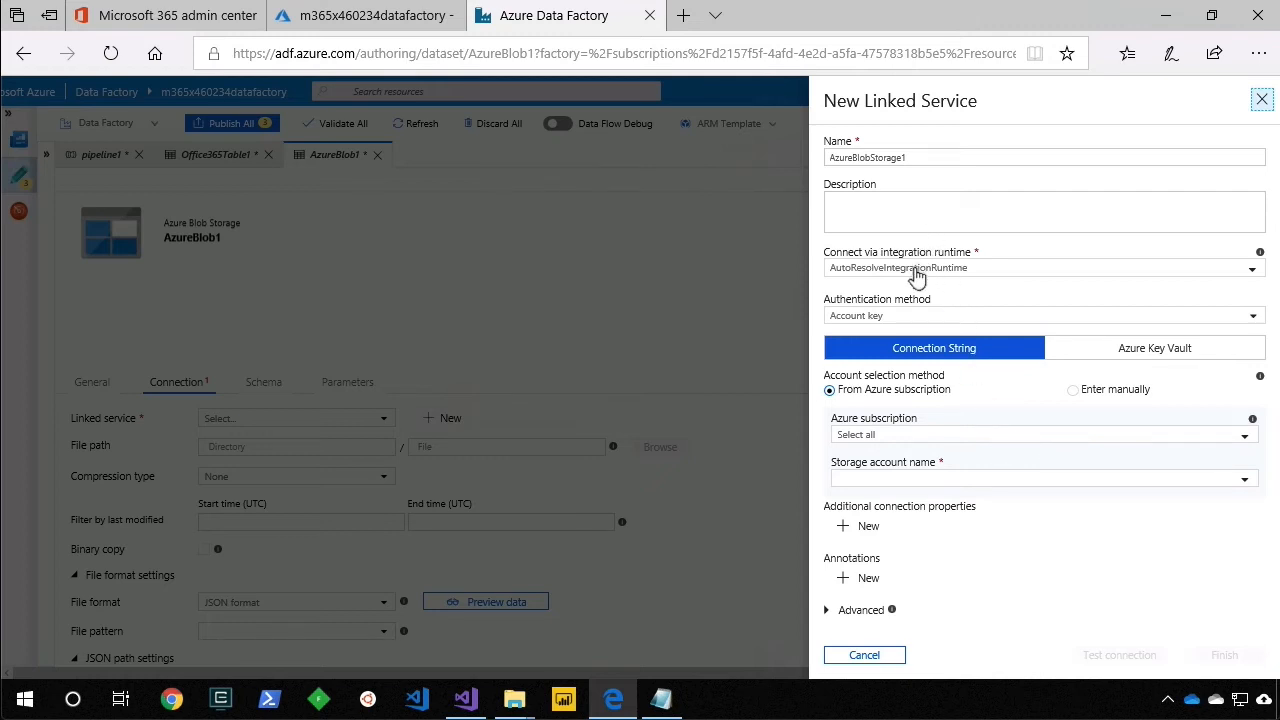
{"action": "left_click", "coordinate": [906, 318]}
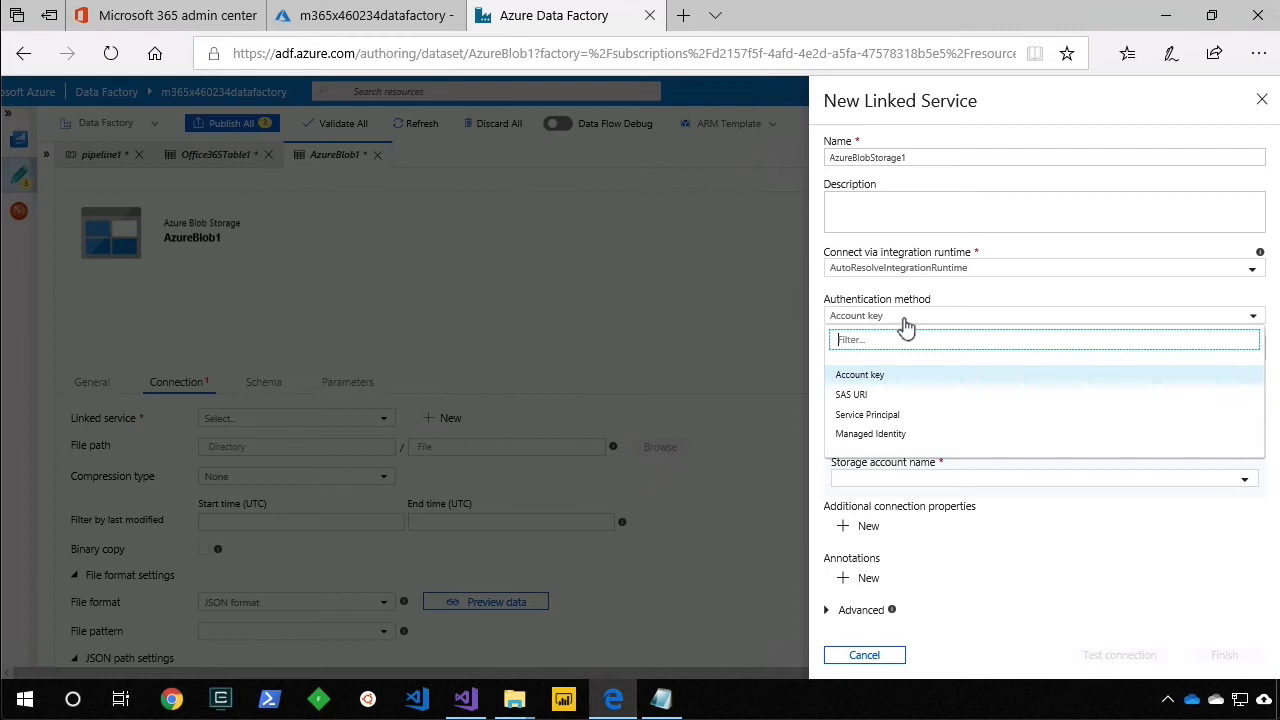
{"action": "left_click", "coordinate": [887, 418]}
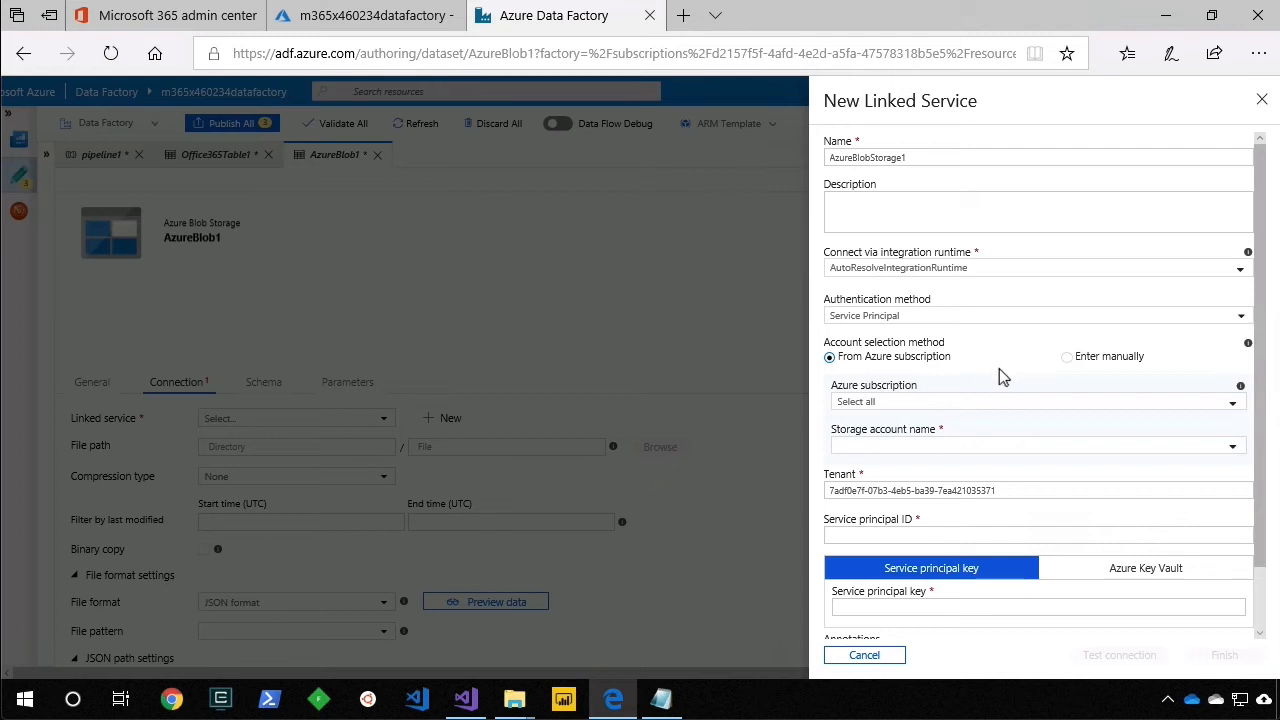
Leave the Azure subscription at Select all and choose m365x460234gdcdump as the storage account name
{"action": "left_click", "coordinate": [934, 404]}
{"action": "left_click", "coordinate": [940, 458]}
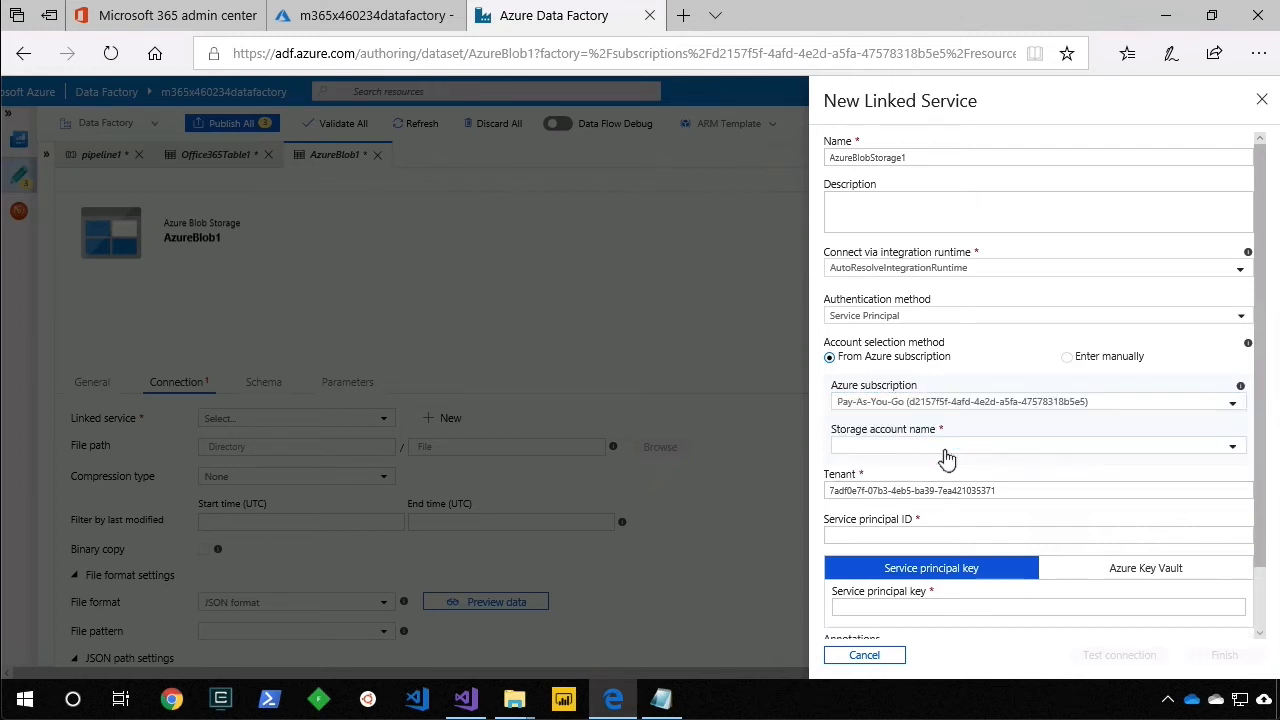
{"action": "left_click", "coordinate": [982, 404]}
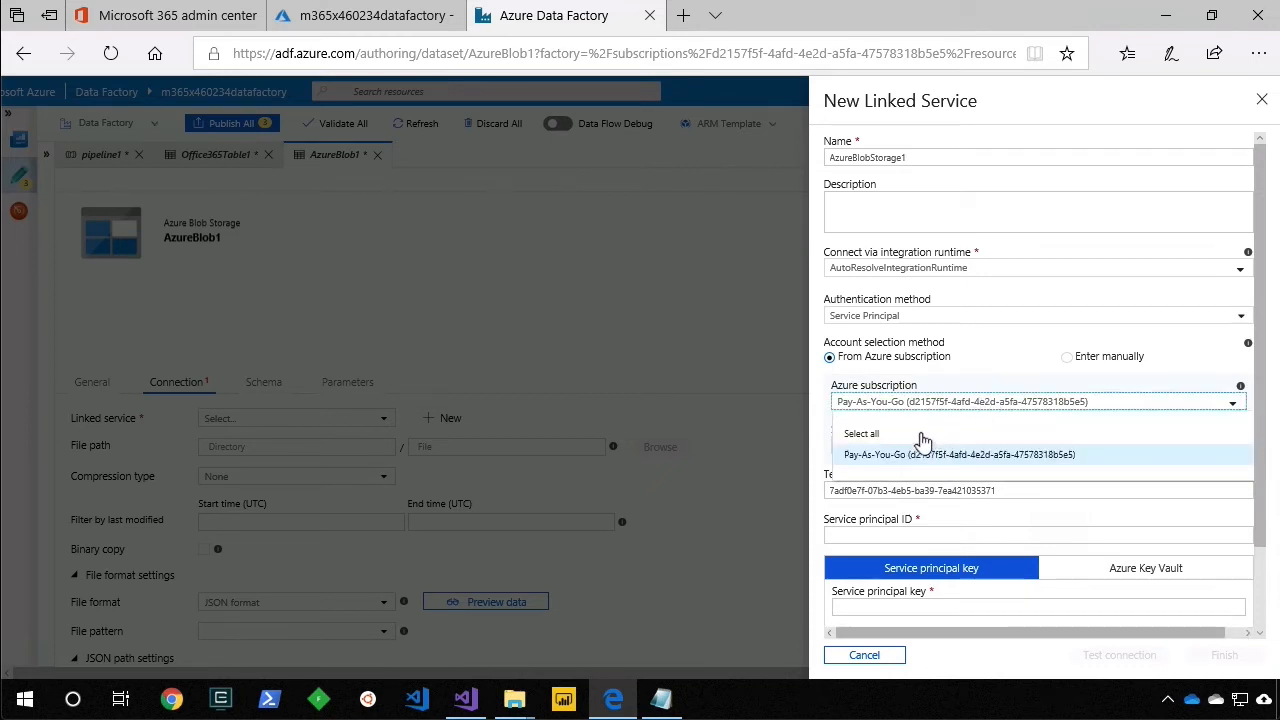
{"action": "left_click", "coordinate": [921, 437]}
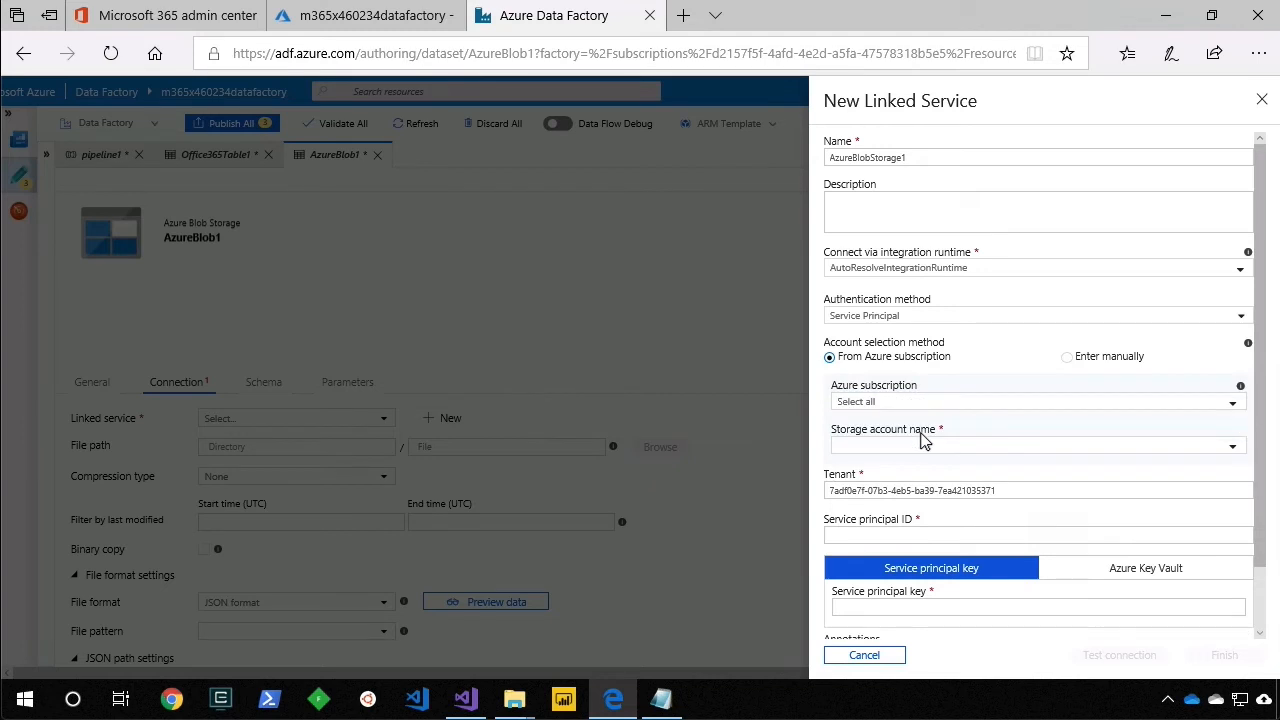
{"action": "left_click", "coordinate": [908, 405]}
{"action": "left_click", "coordinate": [904, 406]}
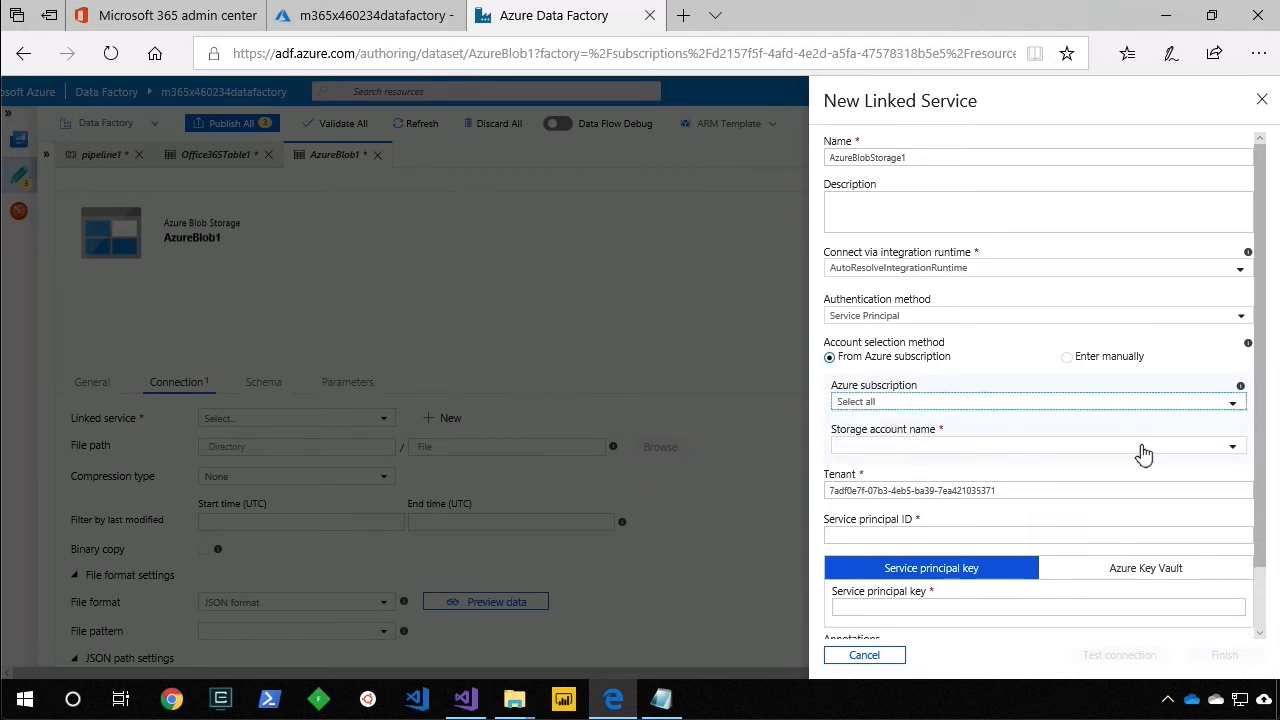
{"action": "left_click", "coordinate": [1232, 448]}
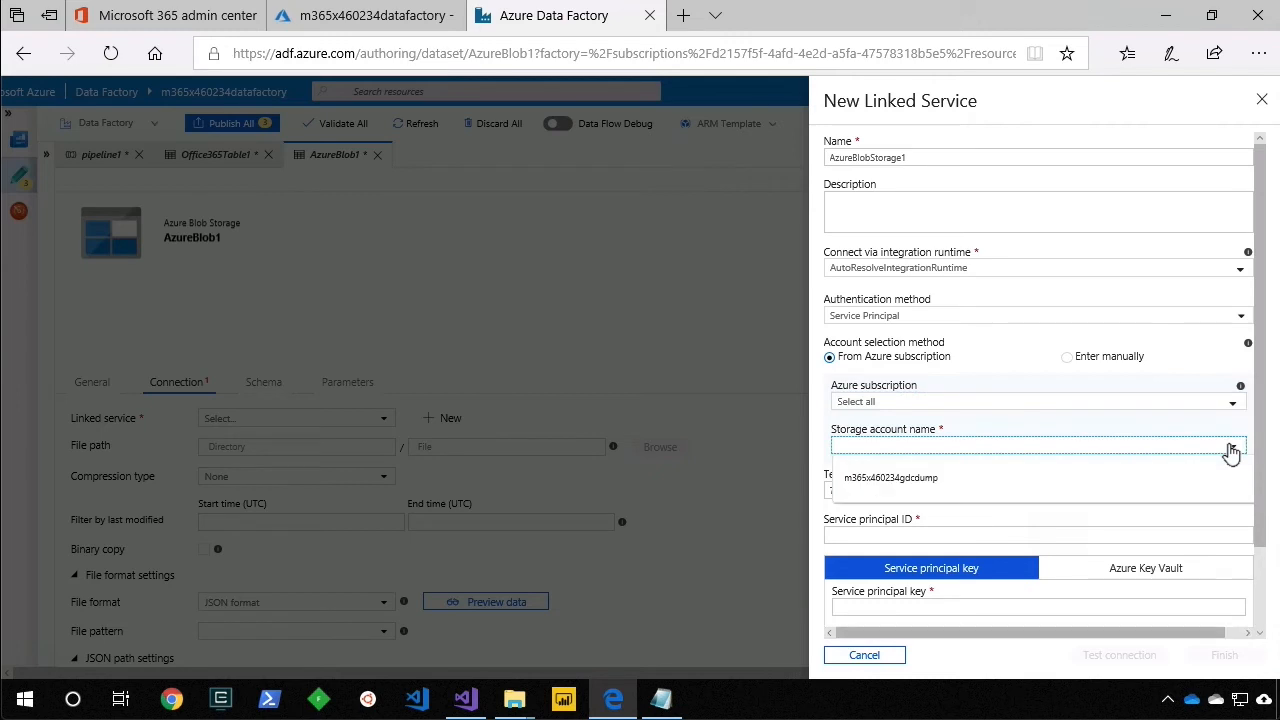
{"action": "left_click", "coordinate": [917, 479]}
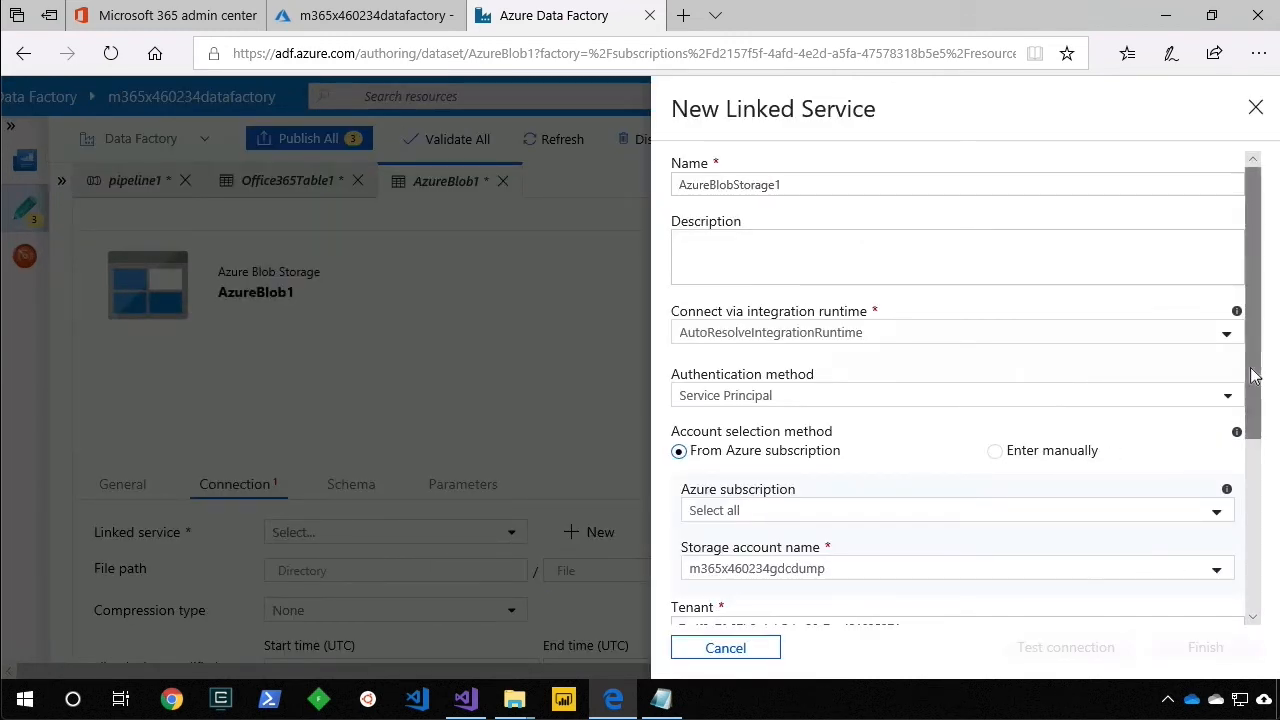
Compare the linked service's tenant ID with the directory / tenant ID in the Notepad notes
{"action": "left_click_drag", "start_coordinate": [1255, 375], "coordinate": [1255, 540]}
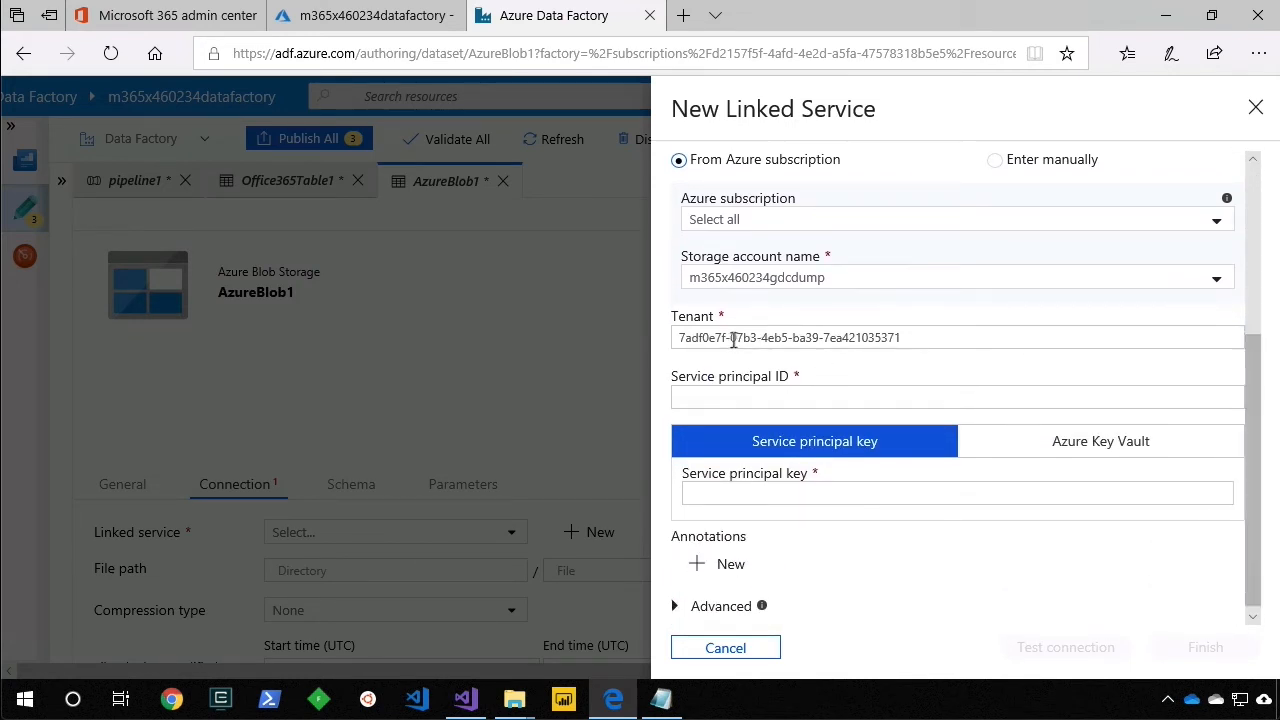
{"action": "left_click_drag", "start_coordinate": [730, 338], "coordinate": [824, 340]}
{"action": "left_click", "coordinate": [777, 338]}
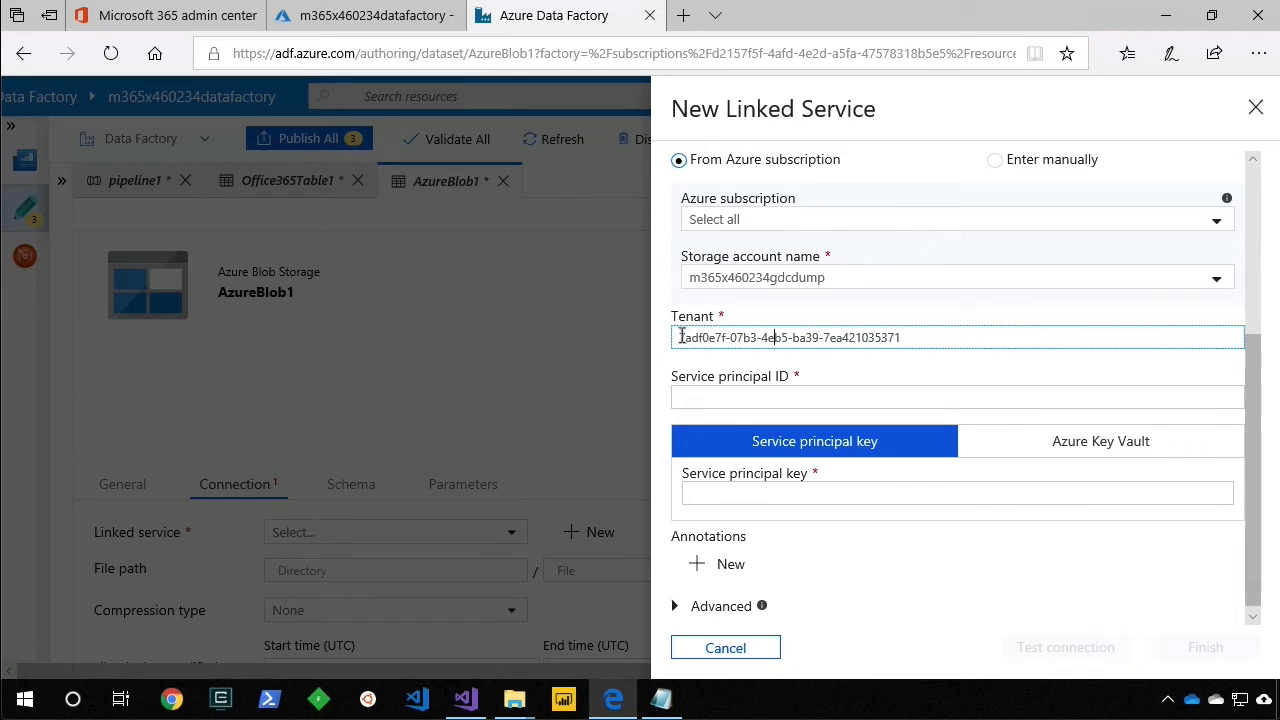
{"action": "left_click_drag", "start_coordinate": [681, 336], "coordinate": [913, 343]}
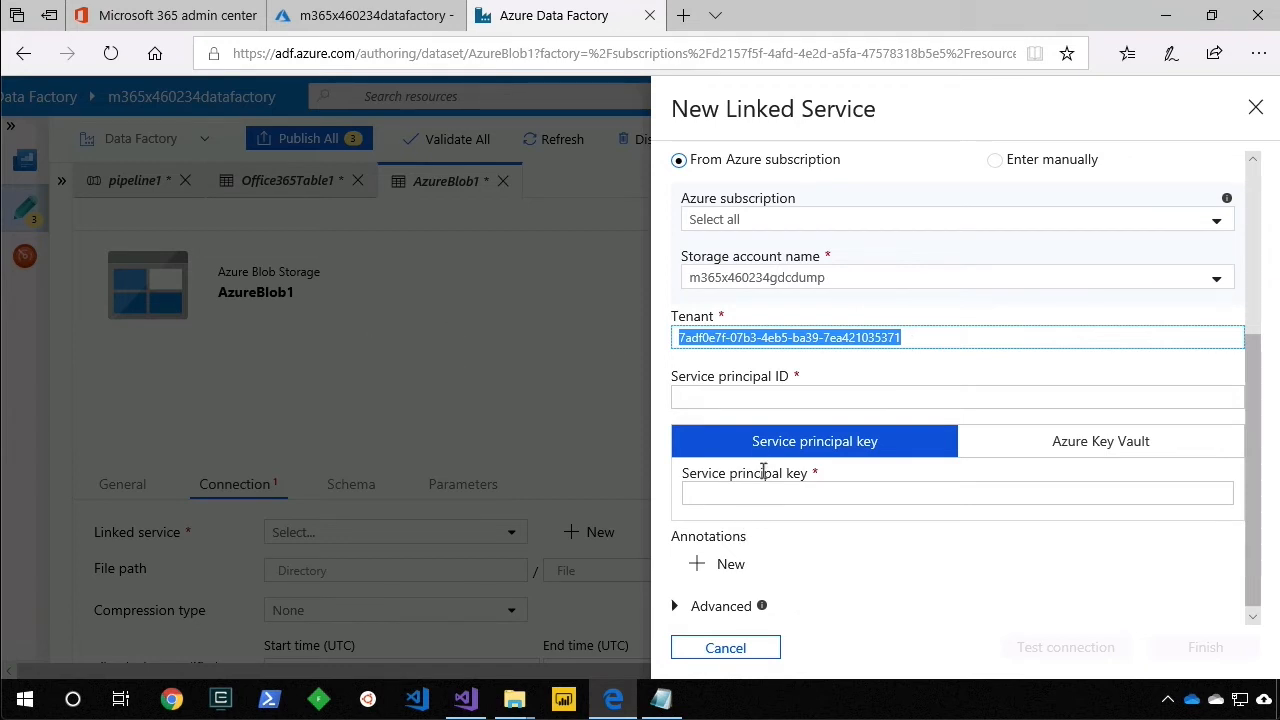
{"action": "left_click", "coordinate": [708, 341]}
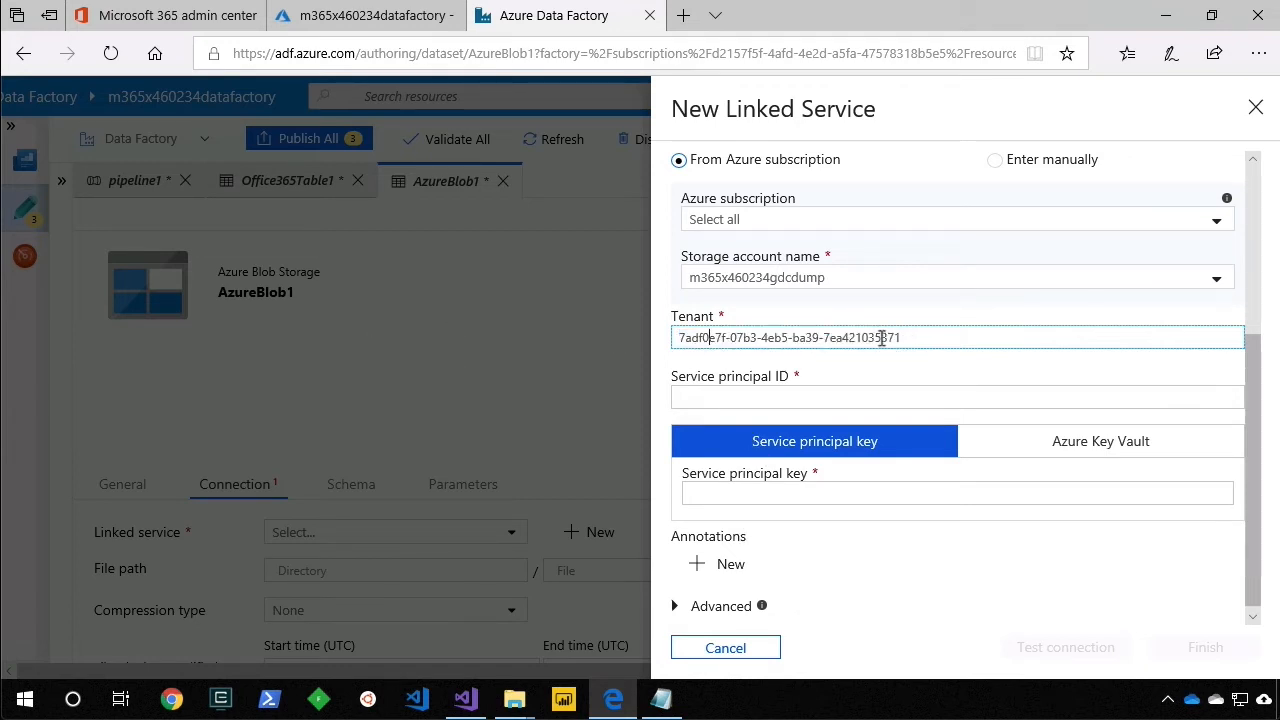
{"action": "left_click_drag", "start_coordinate": [881, 338], "coordinate": [911, 343]}
{"action": "left_click", "coordinate": [661, 699]}
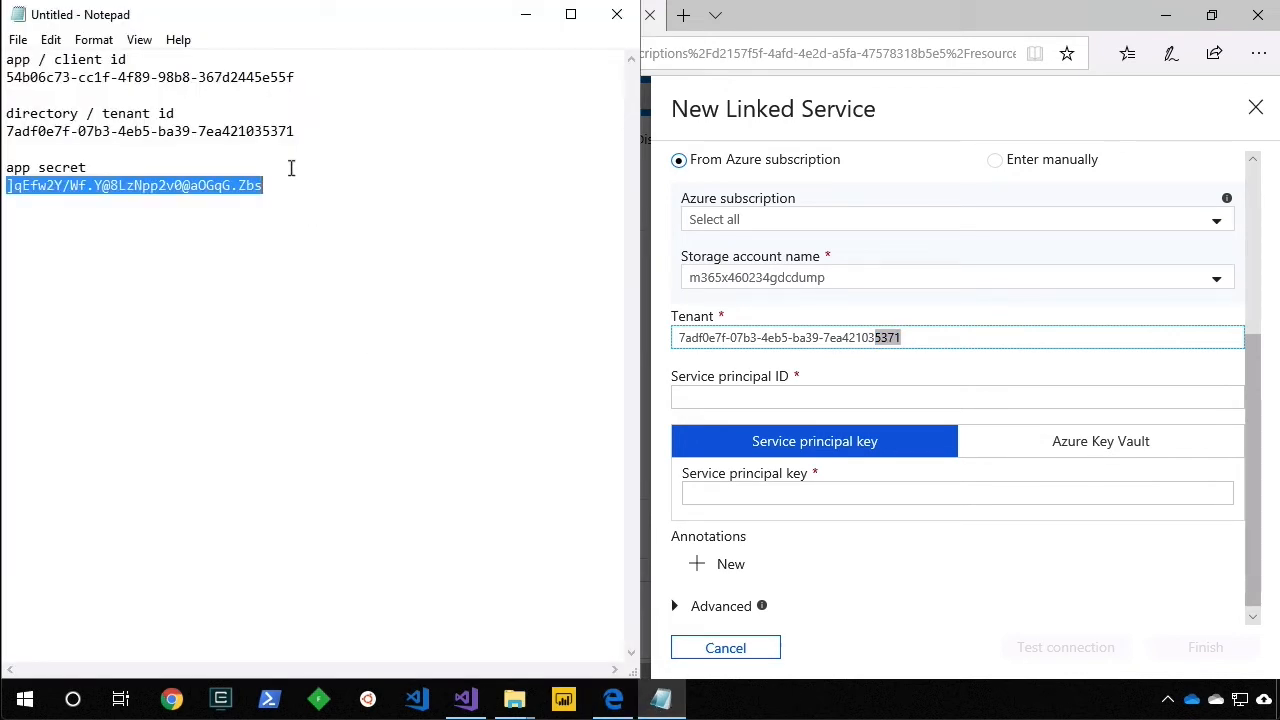
{"action": "left_click_drag", "start_coordinate": [263, 132], "coordinate": [317, 134]}
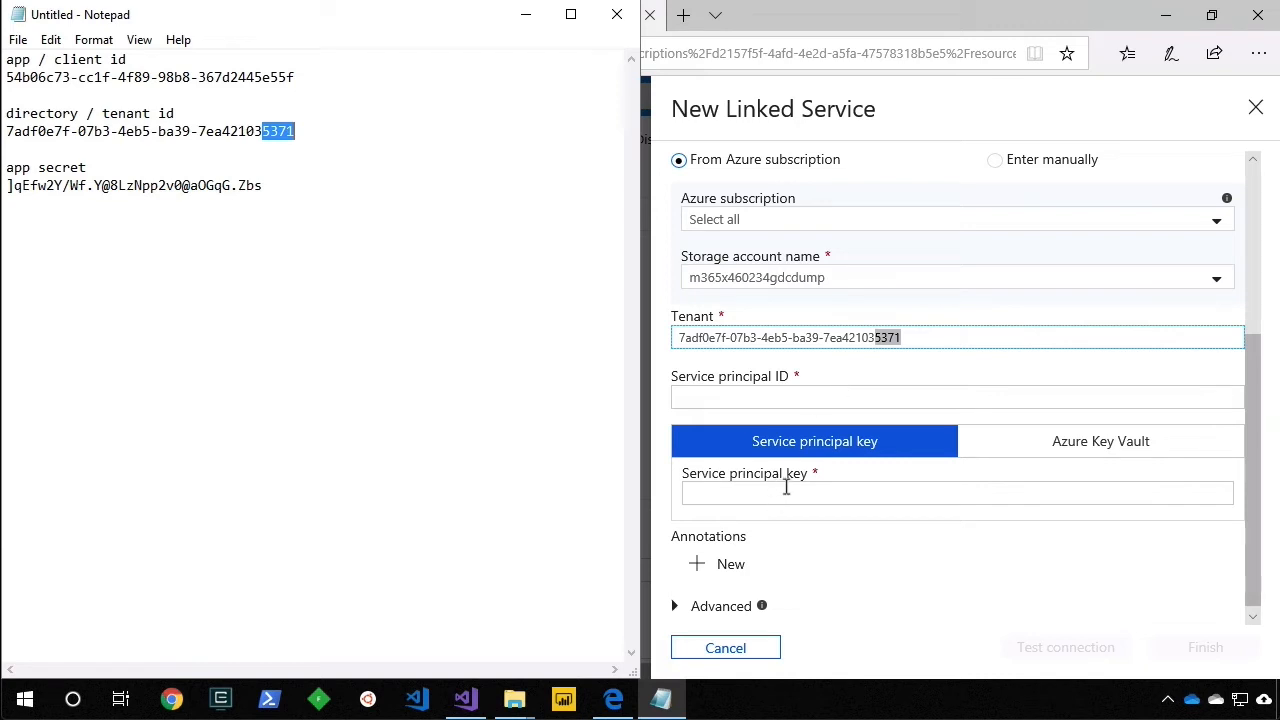
Copy the app / client ID from the Notepad notes into the linked service's service principal ID
{"action": "left_click", "coordinate": [319, 80]}
{"action": "key", "text": "shift+Home"}
{"action": "key", "text": "ctrl+c"}
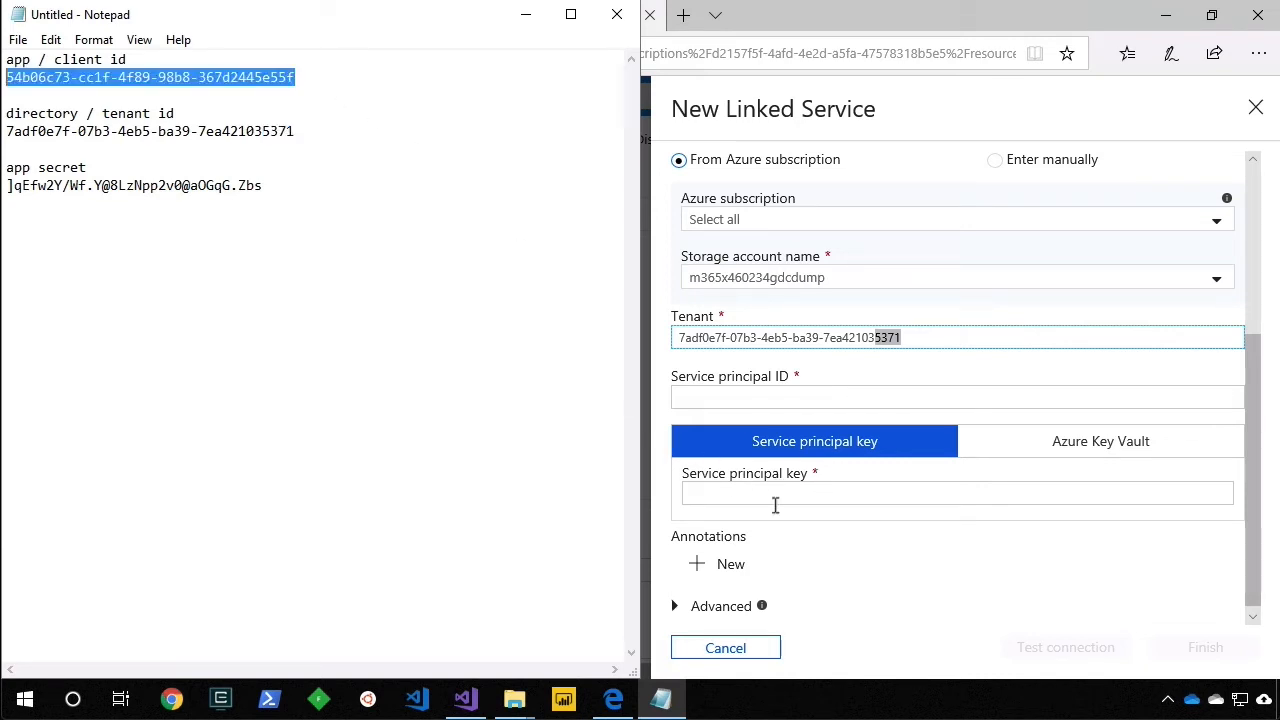
{"action": "left_click", "coordinate": [783, 398]}
{"action": "key", "text": "ctrl+v"}
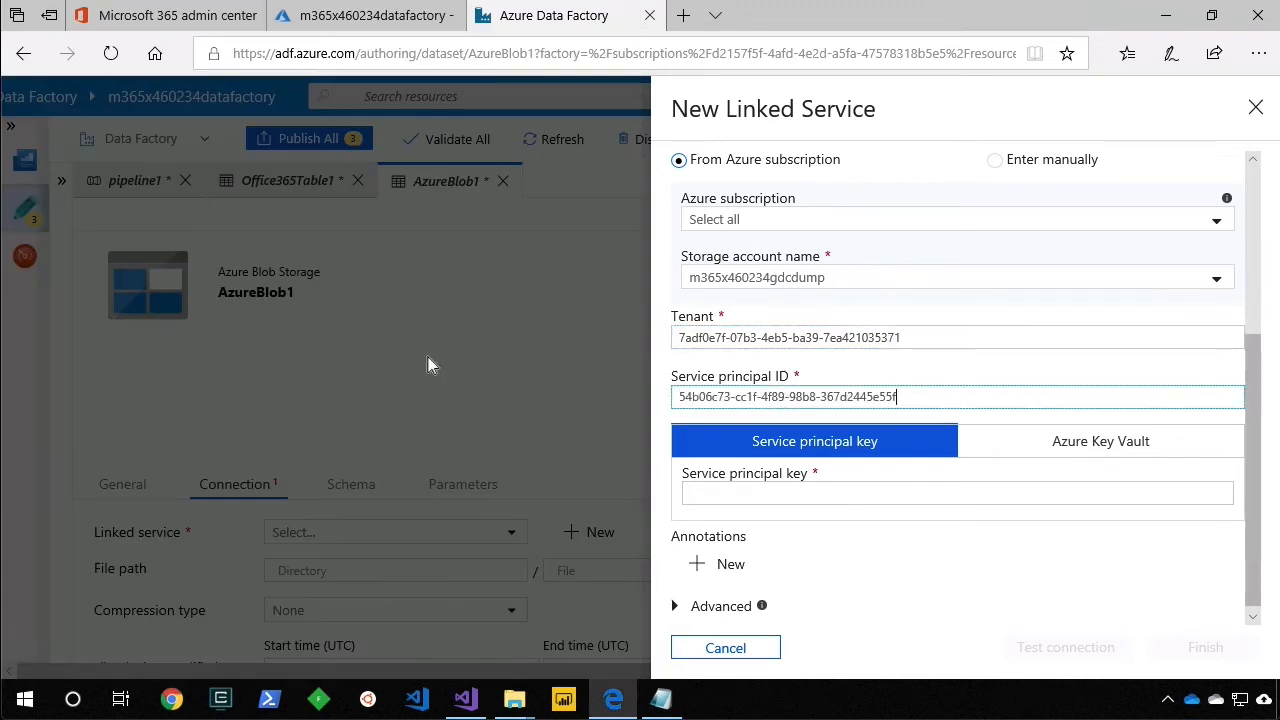
Copy the app secret from the Notepad notes into the linked service's service principal key and finish creating the linked service
{"action": "key", "text": "alt+Tab"}
{"action": "left_click", "coordinate": [264, 186]}
{"action": "key", "text": "shift+Home"}
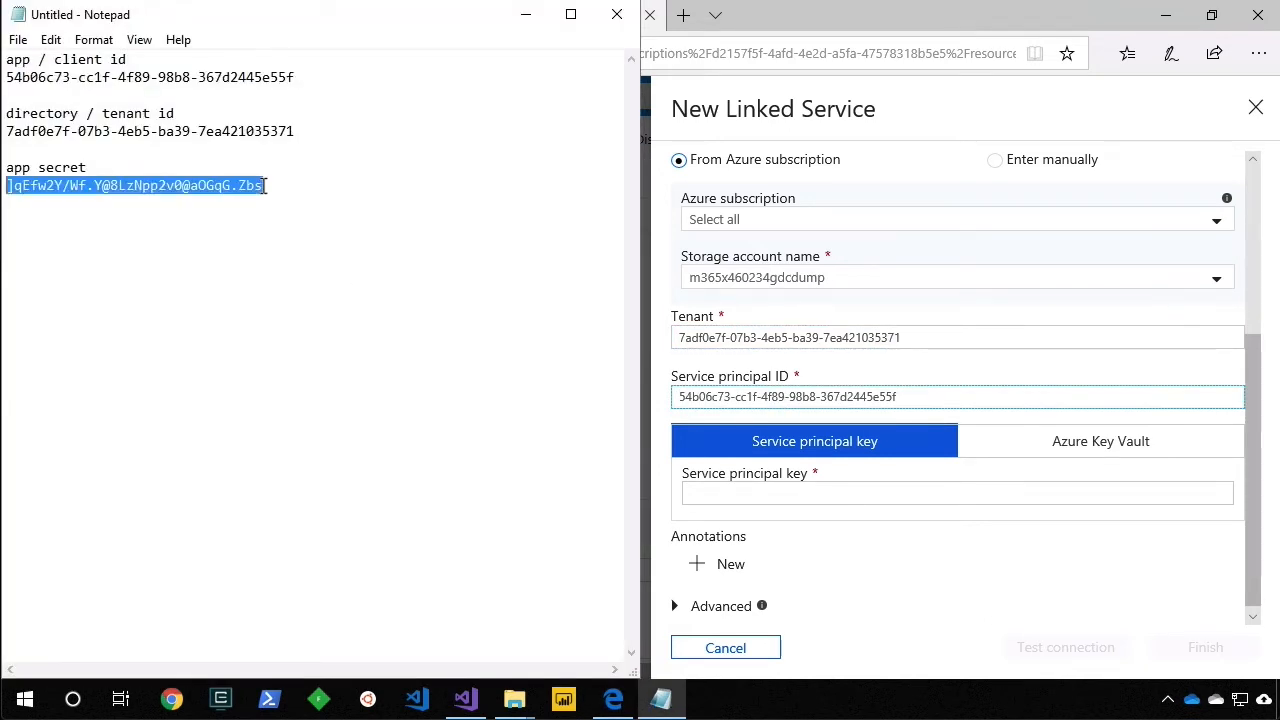
{"action": "key", "text": "ctrl+c"}
{"action": "left_click", "coordinate": [729, 494]}
{"action": "key", "text": "ctrl+v"}
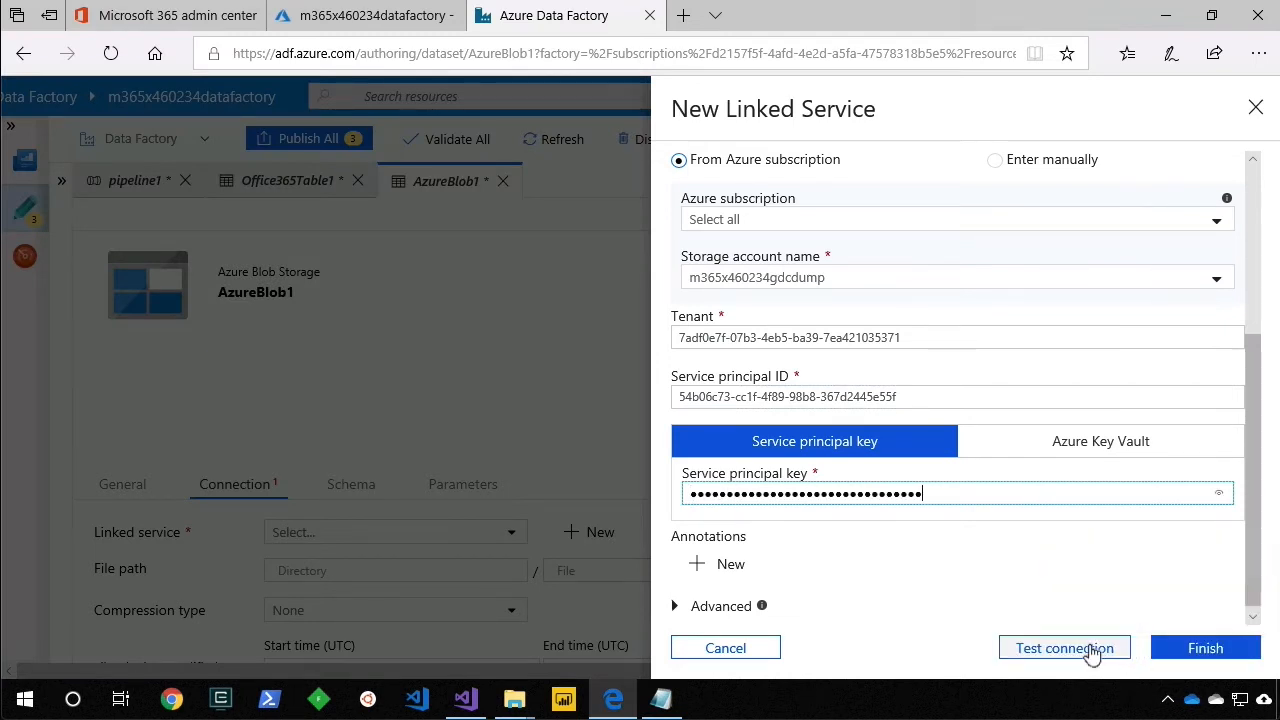
{"action": "left_click", "coordinate": [1192, 650]}
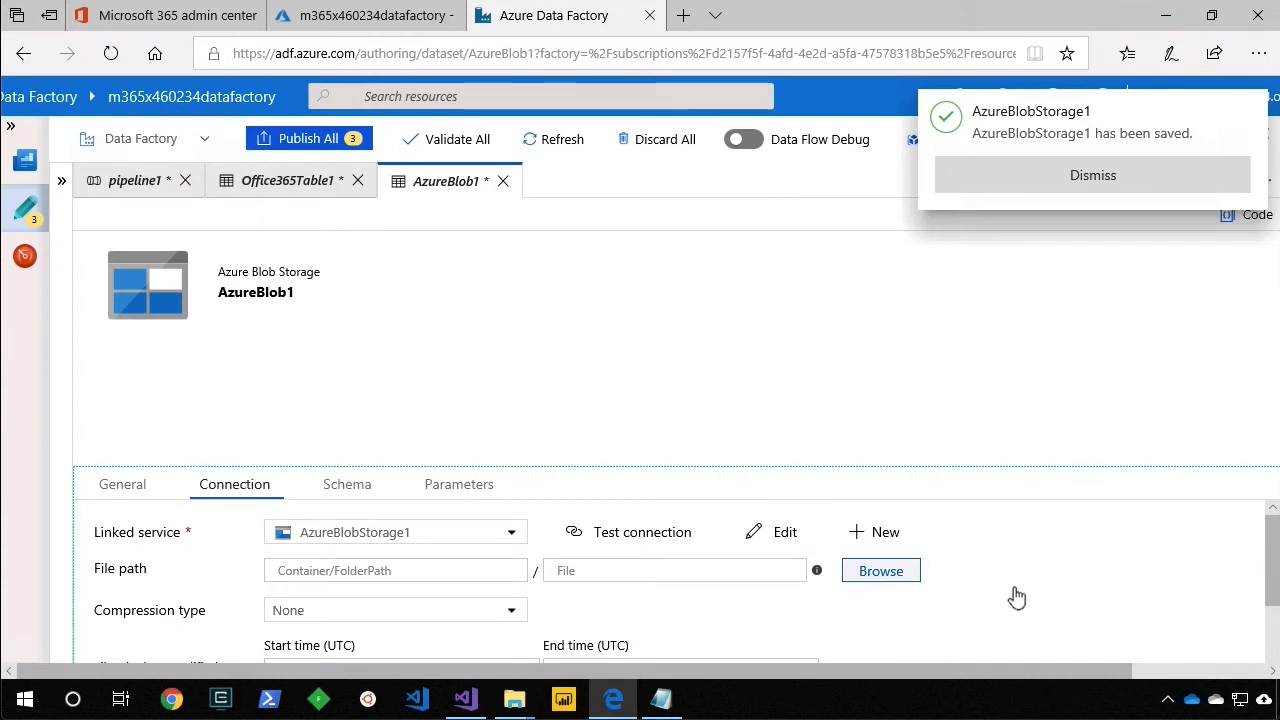
Browse the blob storage and choose the maildump folder as the AzureBlob1 dataset's file path
{"action": "key", "text": "ctrl+minus"}
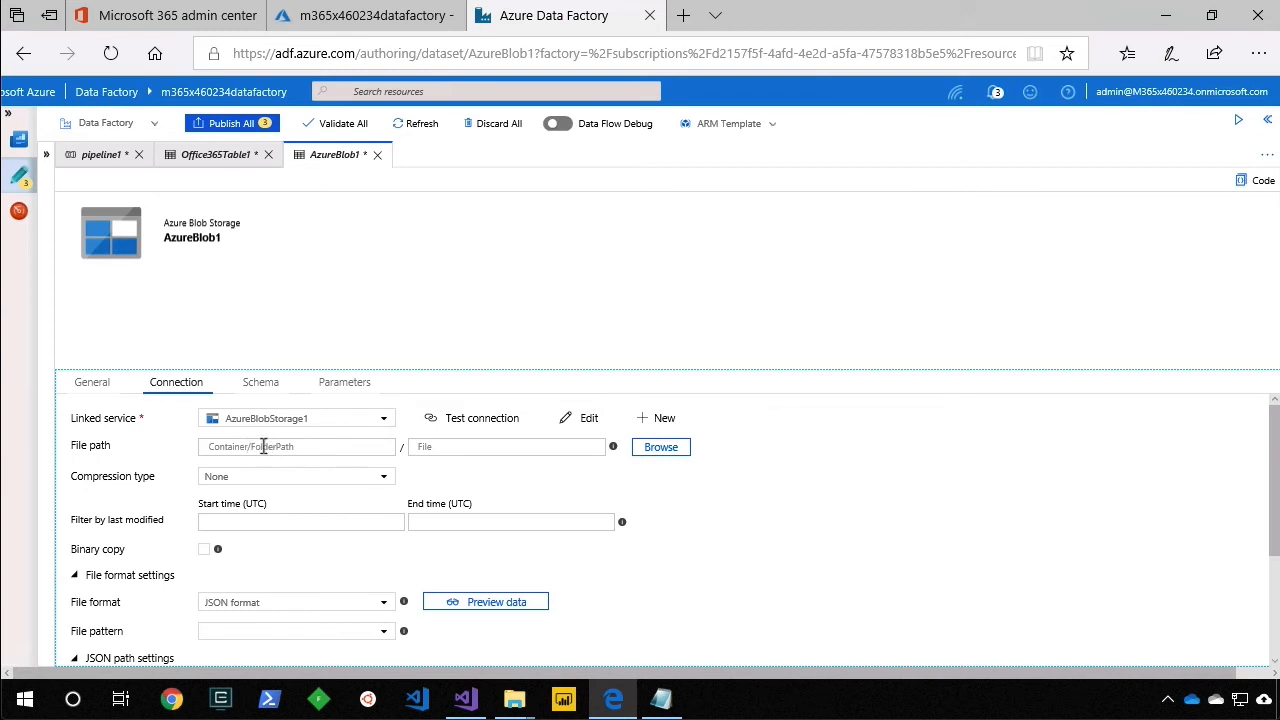
{"action": "left_click", "coordinate": [464, 450]}
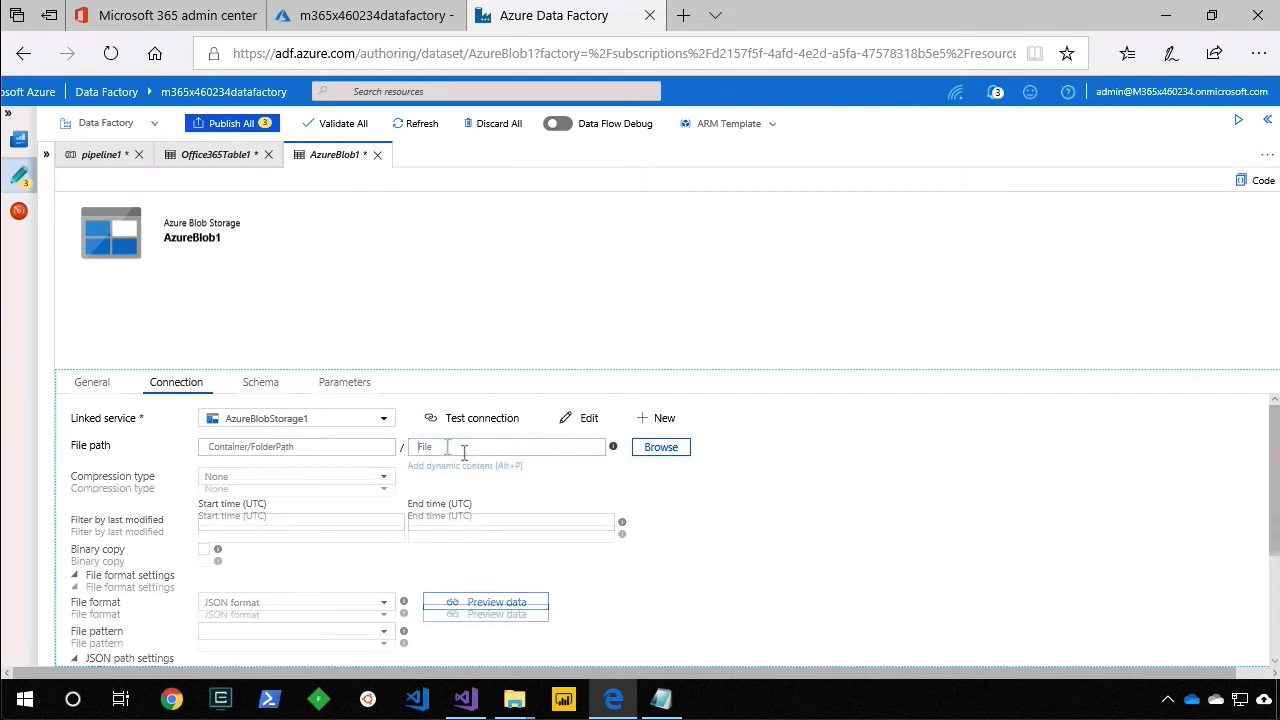
{"action": "left_click", "coordinate": [651, 455]}
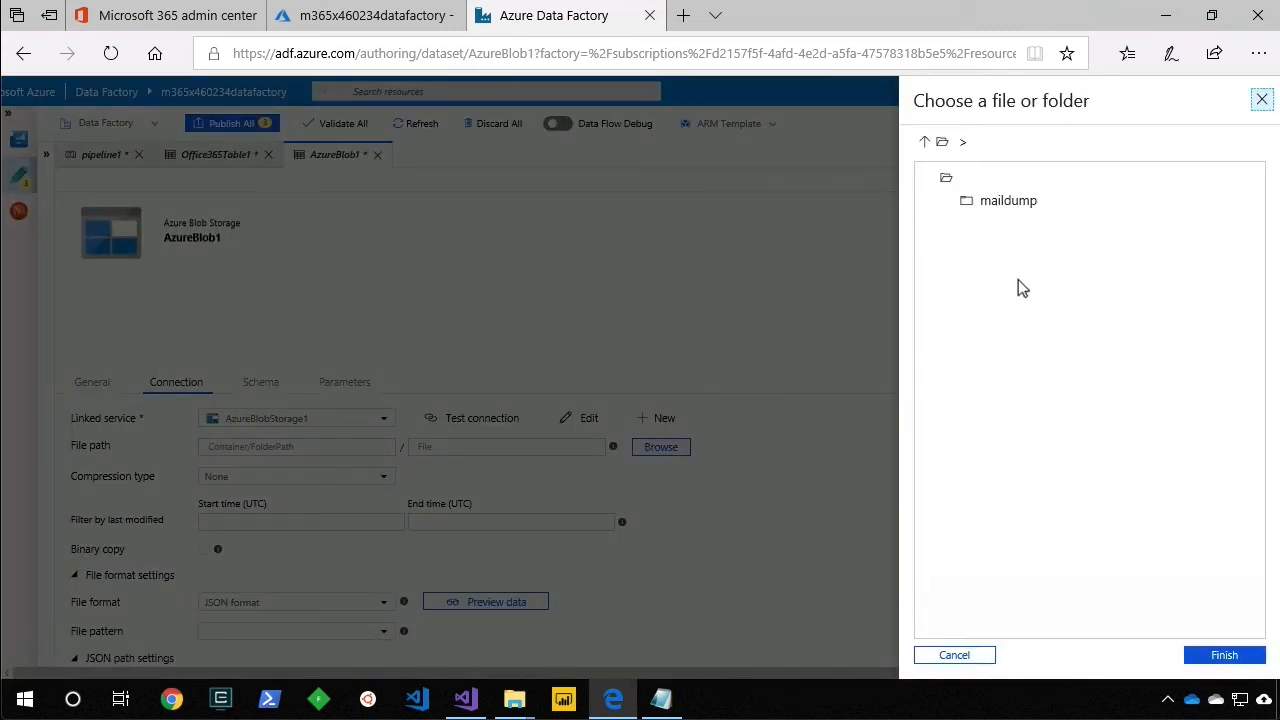
{"action": "left_click", "coordinate": [1009, 205]}
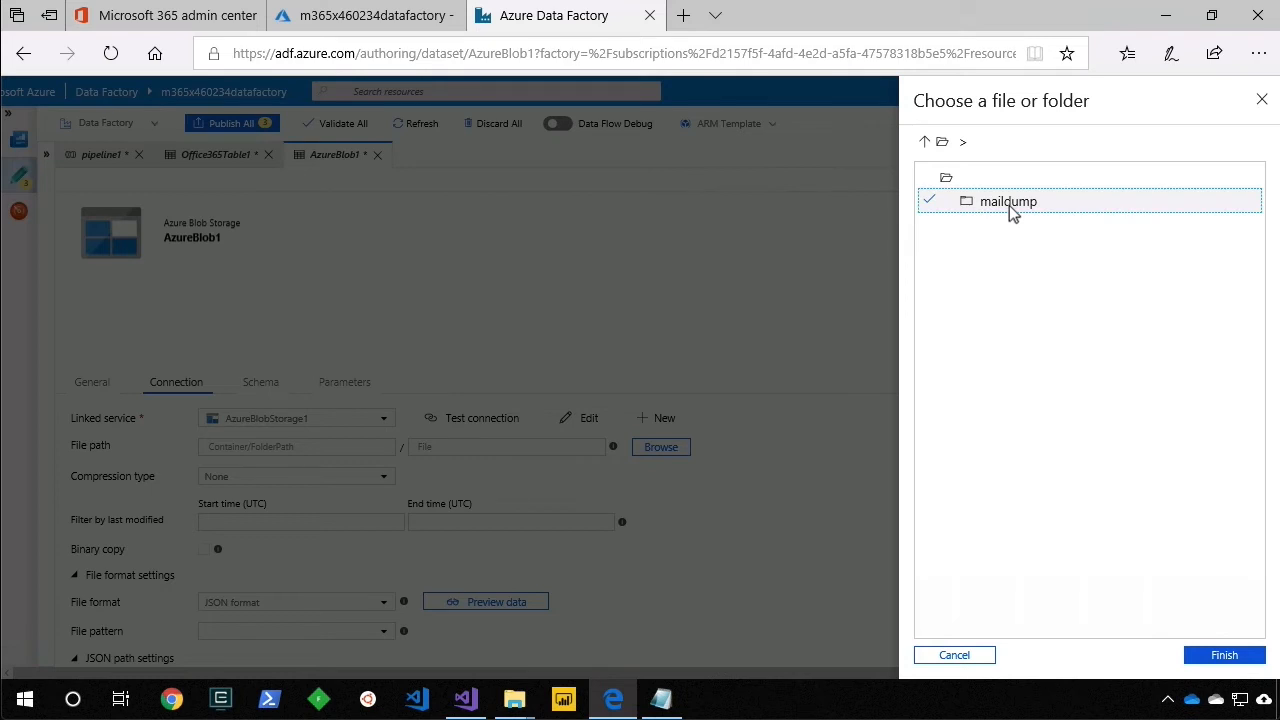
{"action": "left_click", "coordinate": [1216, 654]}
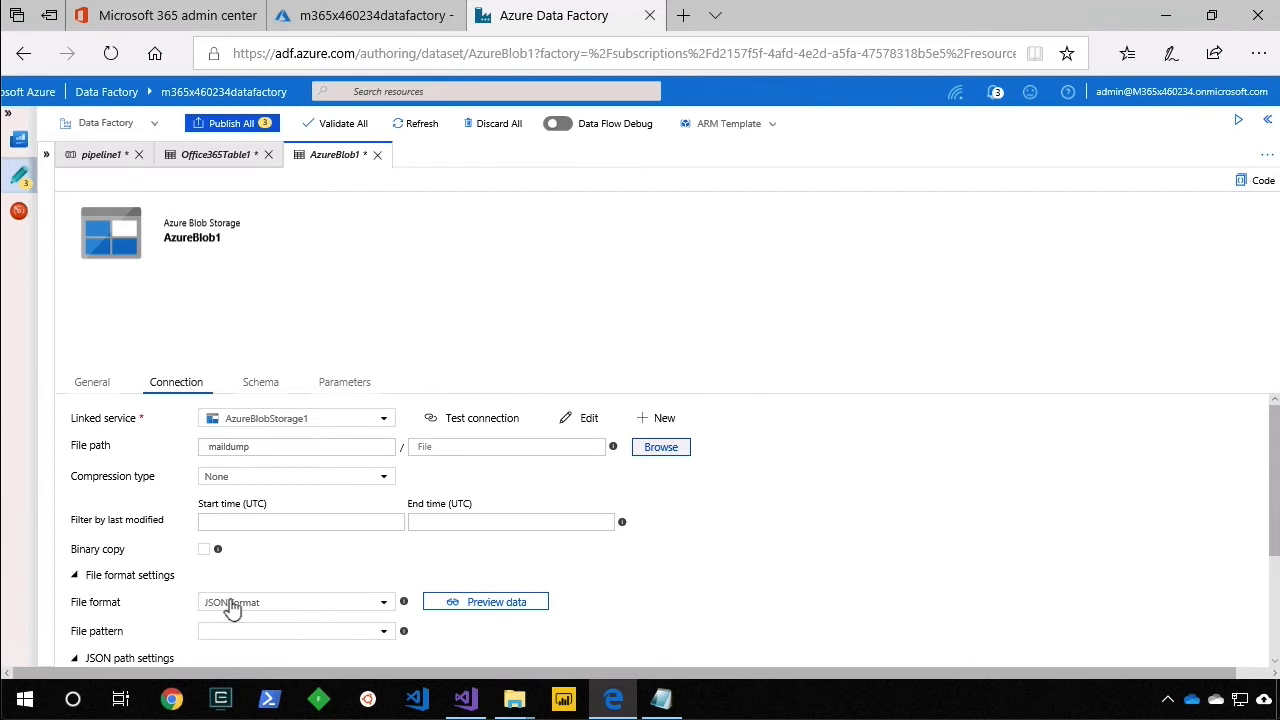
Keep JSON format as the AzureBlob1 dataset's file format and set the file pattern to Set of objects
{"action": "left_click", "coordinate": [232, 605]}
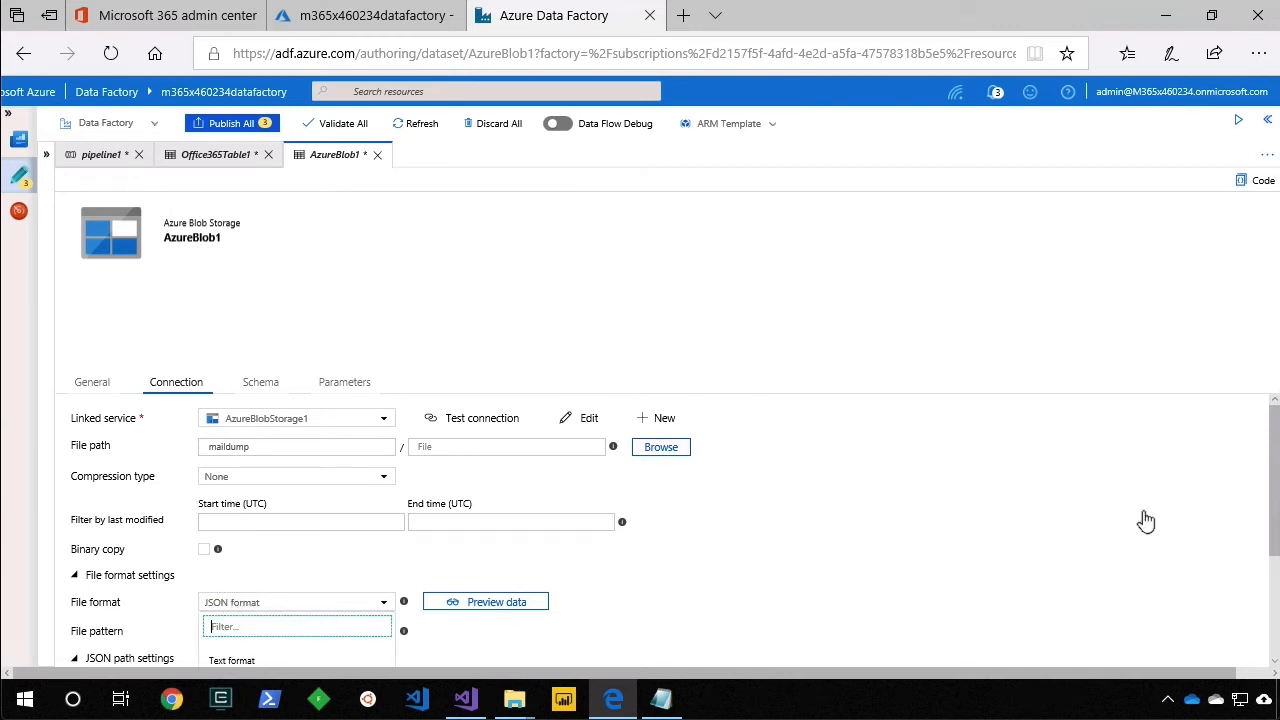
{"action": "left_click_drag", "start_coordinate": [1270, 520], "coordinate": [1270, 620]}
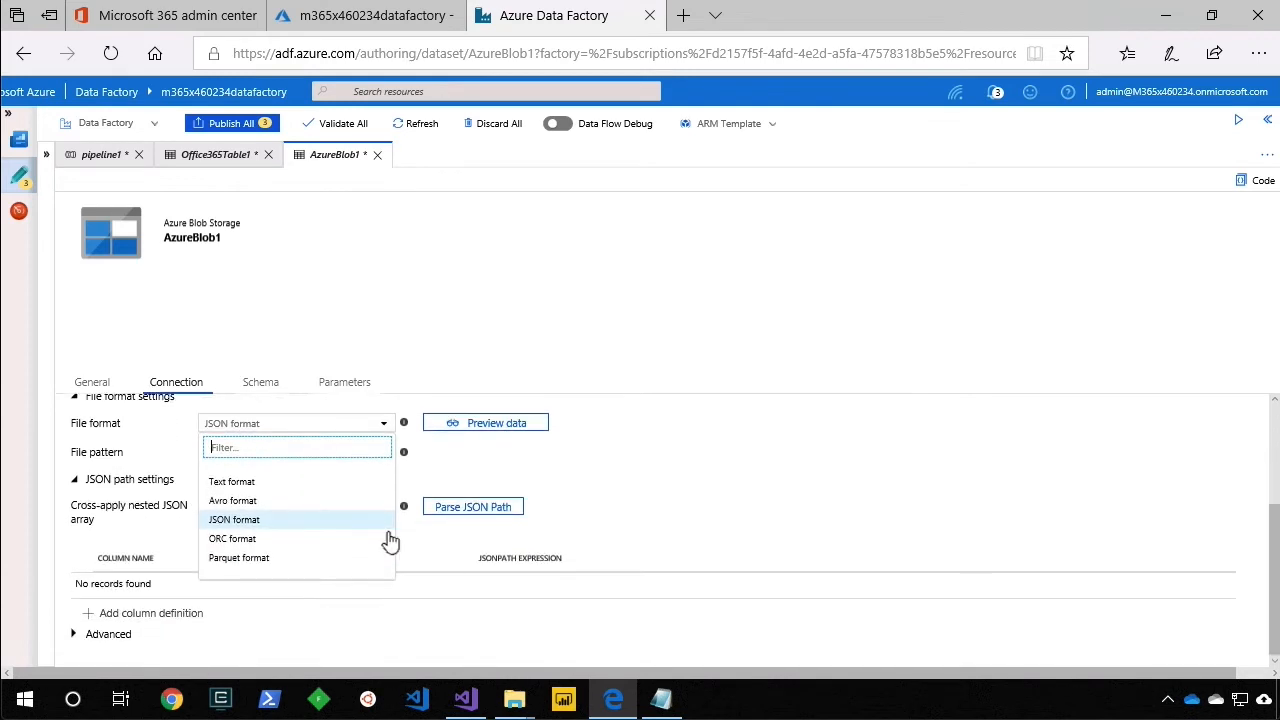
{"action": "left_click", "coordinate": [291, 520]}
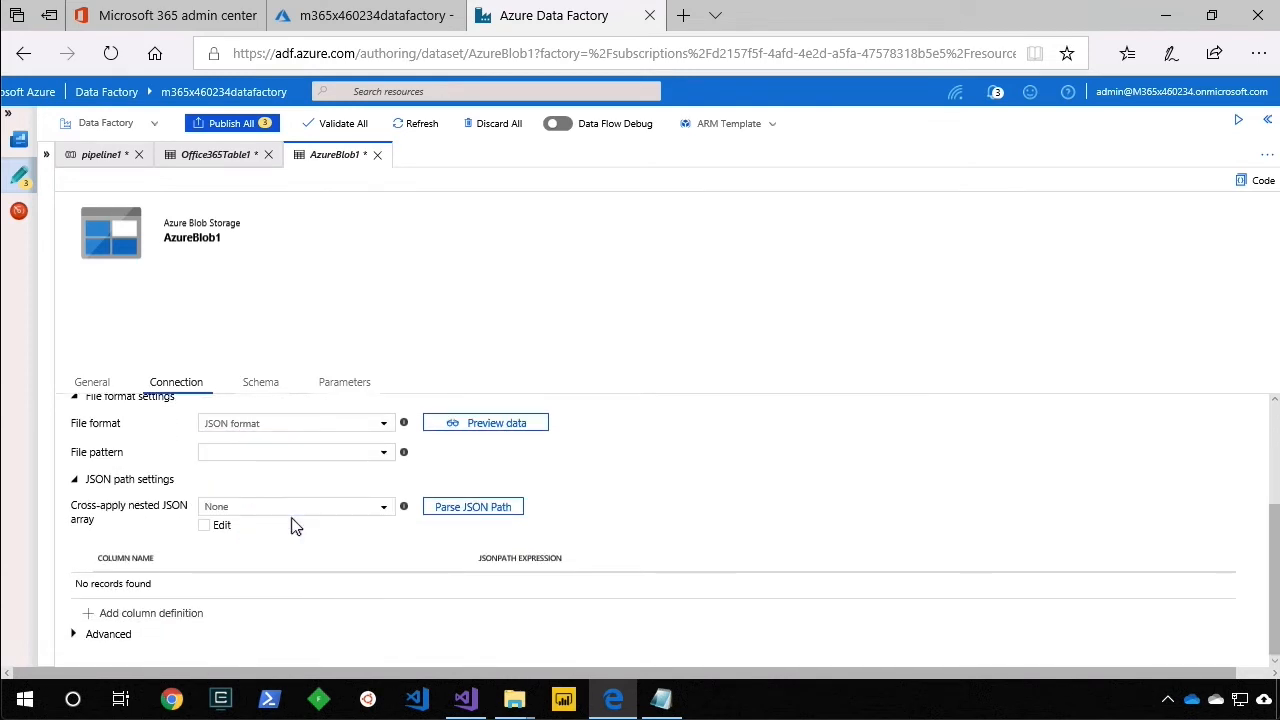
{"action": "left_click", "coordinate": [388, 454]}
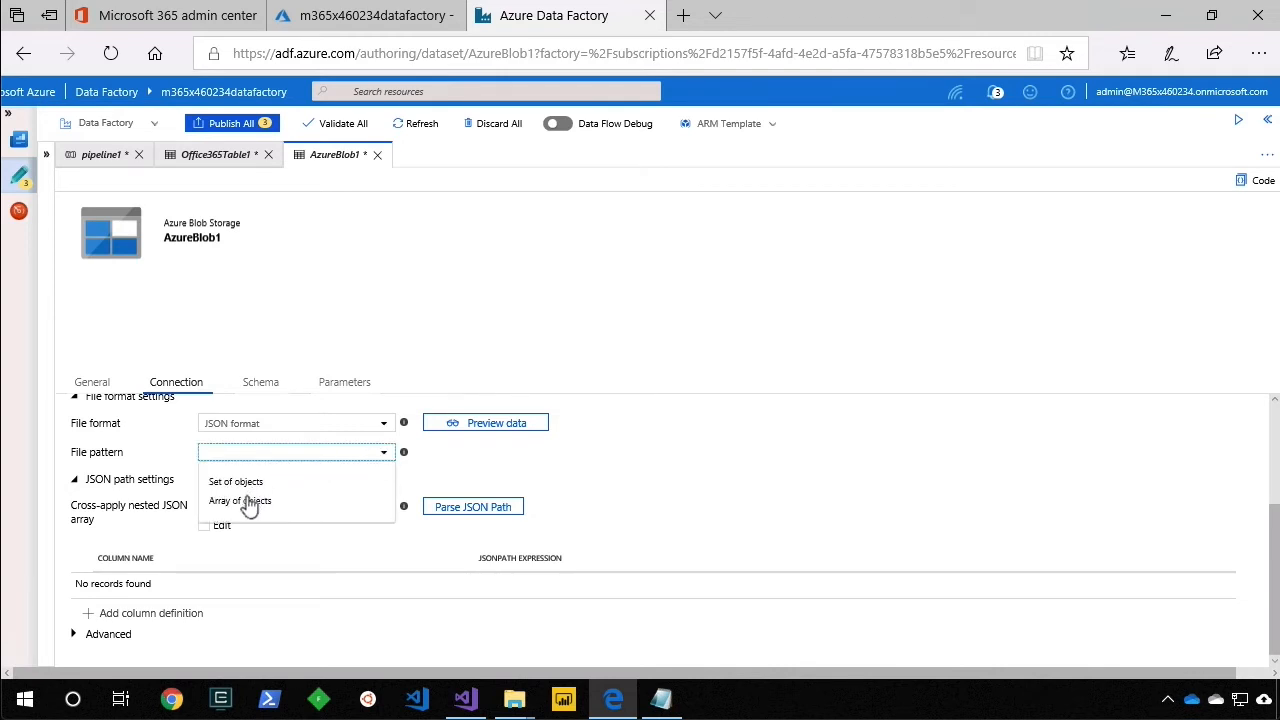
{"action": "left_click", "coordinate": [254, 484]}
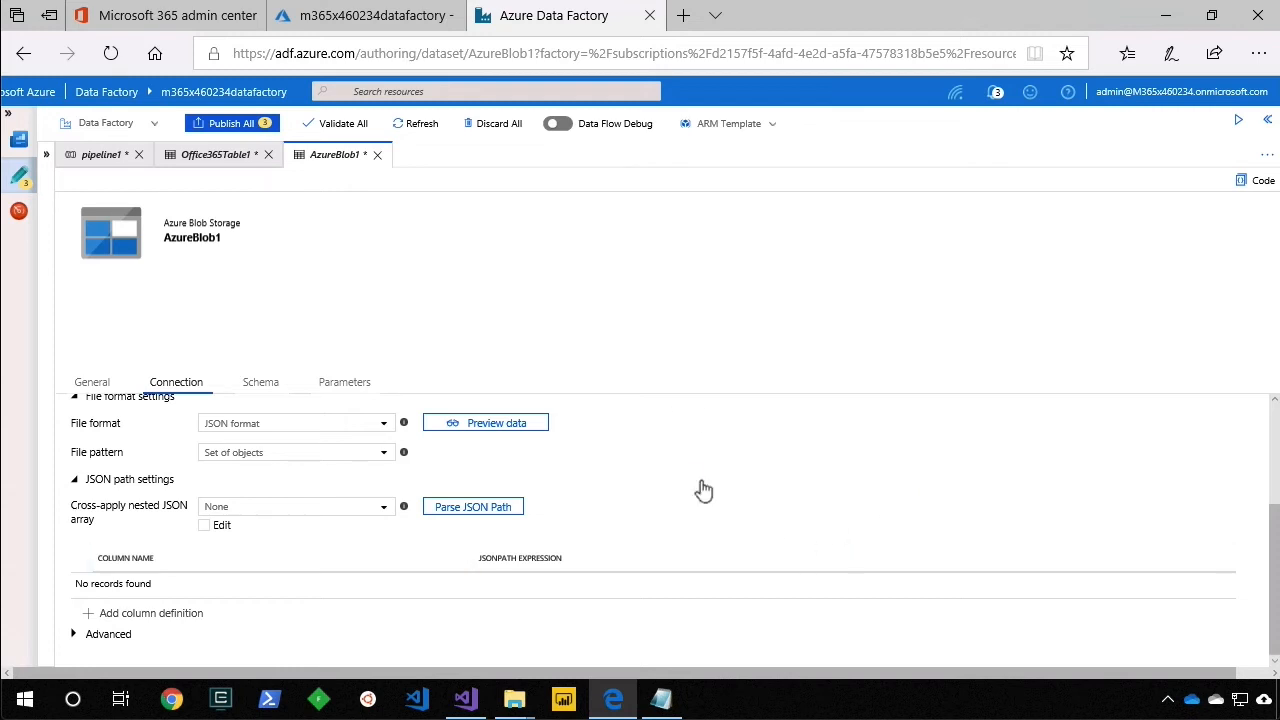
Validate the whole data factory, dismiss the validation output and publish all pending changes
{"action": "left_click", "coordinate": [343, 124]}
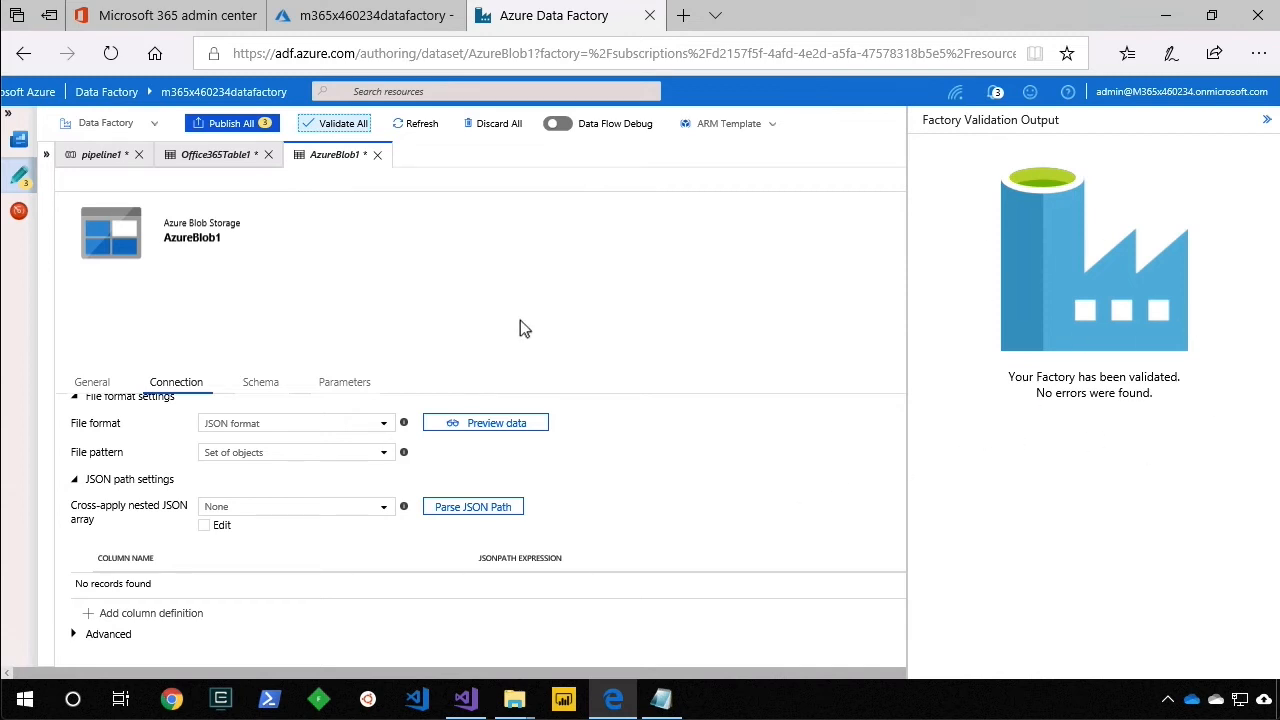
{"action": "left_click", "coordinate": [1266, 119]}
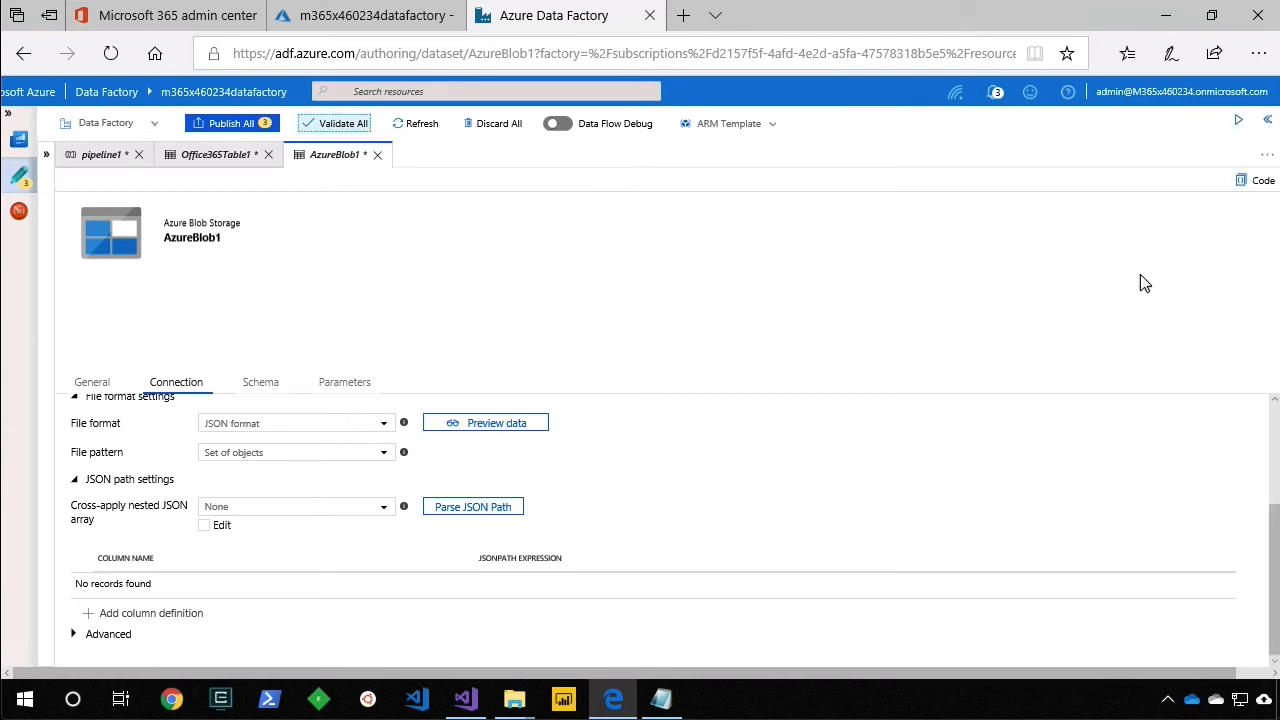
{"action": "left_click", "coordinate": [238, 124]}
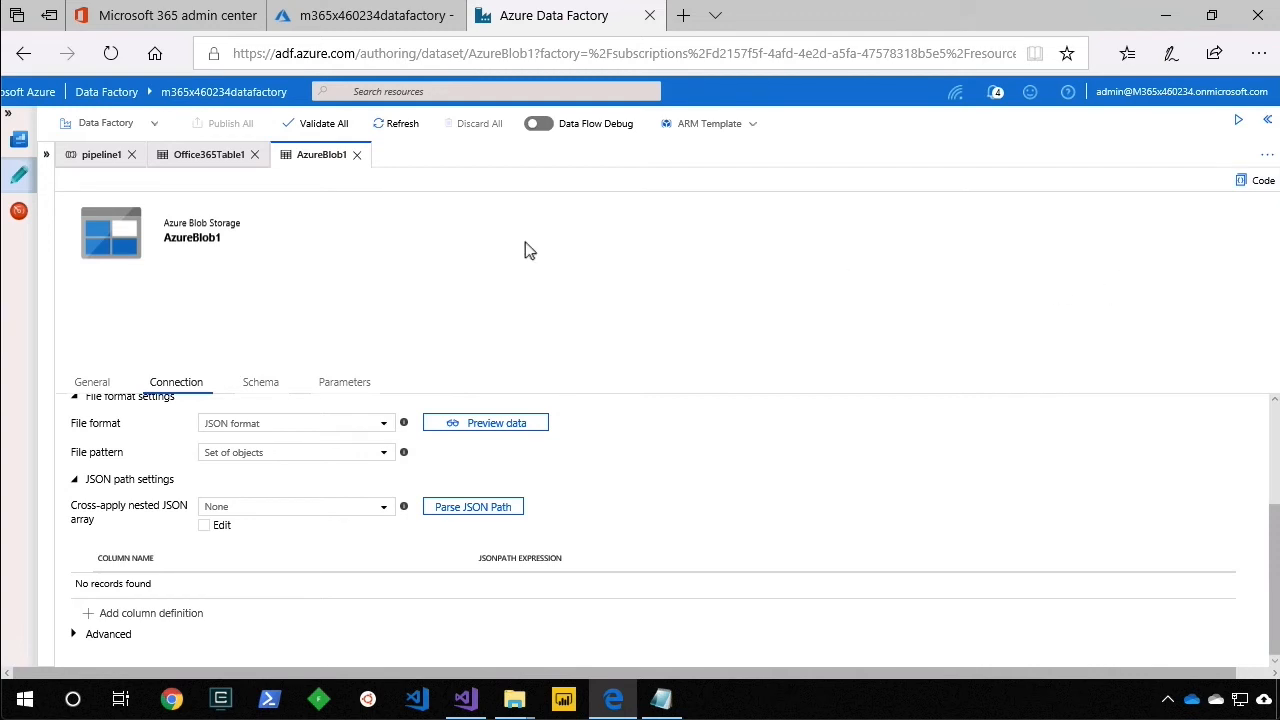
Show the factory resources, open pipeline1 and expand the Datasets group to review what the factory contains
{"action": "left_click", "coordinate": [46, 154]}
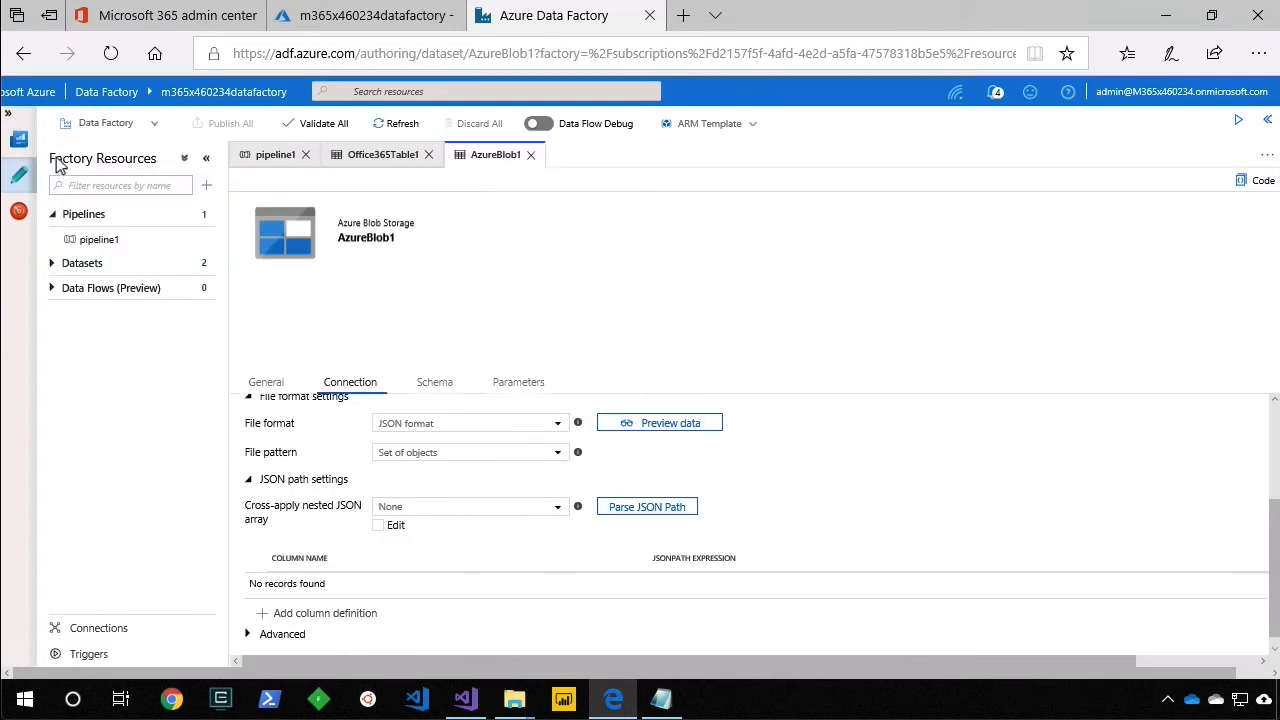
{"action": "left_click", "coordinate": [98, 239]}
{"action": "left_click", "coordinate": [51, 263]}
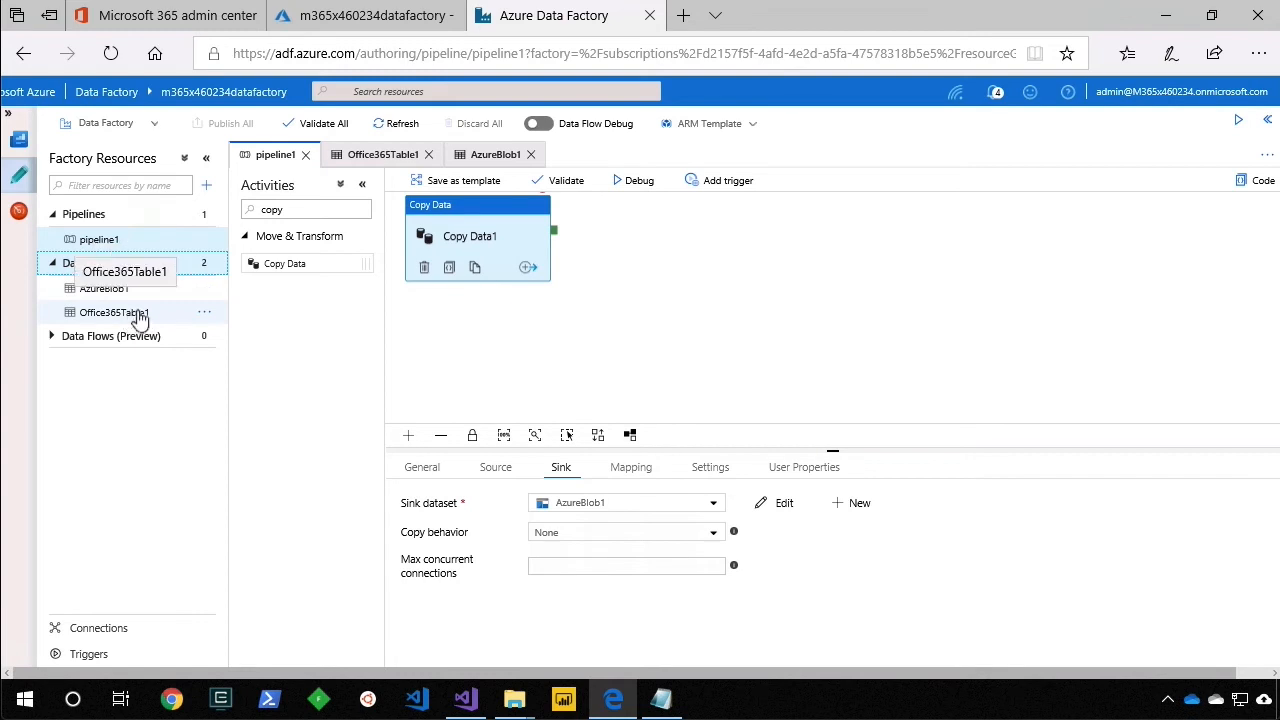
{"action": "key", "text": "ctrl+0"}
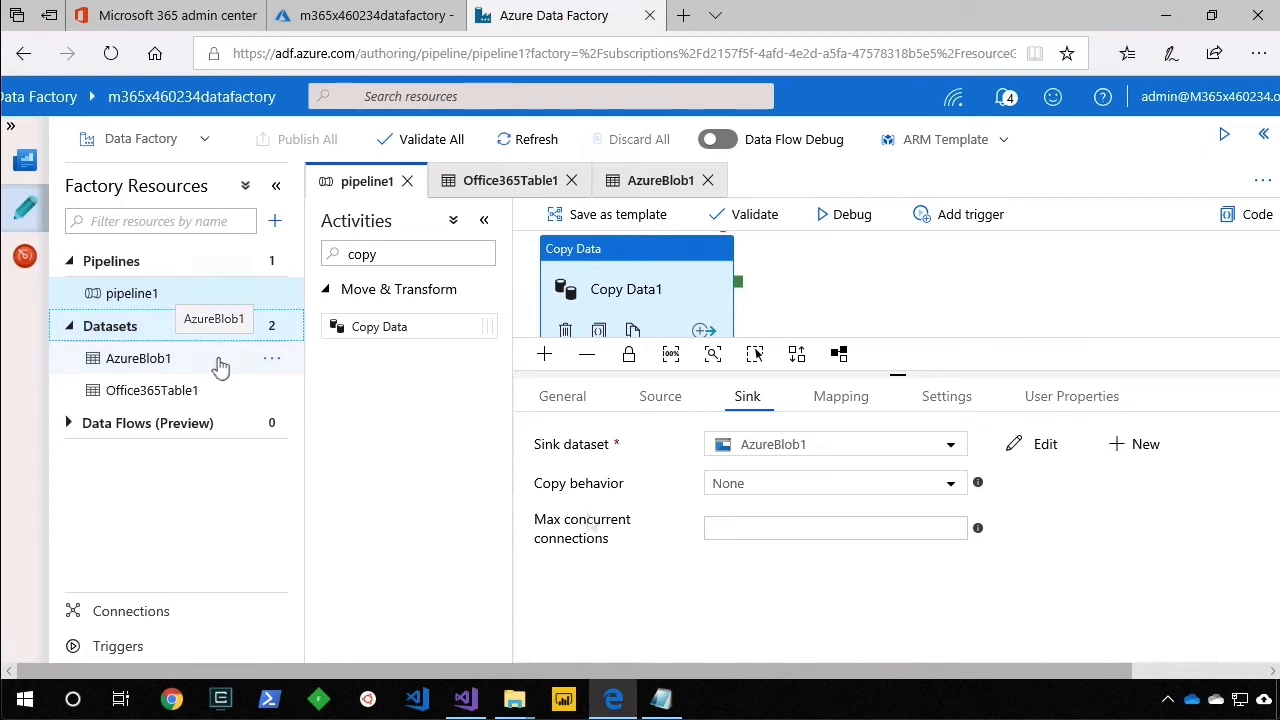
{"action": "left_click", "coordinate": [588, 521]}
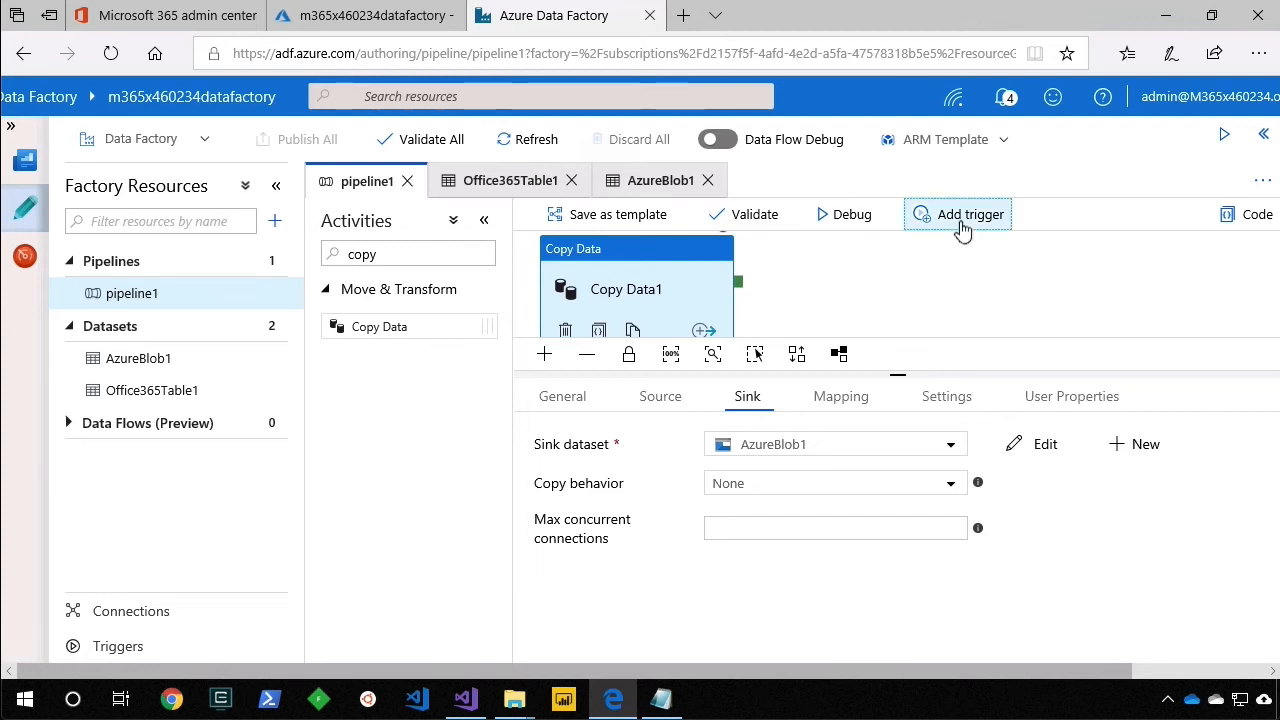
Trigger pipeline1 to run immediately with the last published configuration
{"action": "left_click", "coordinate": [960, 225]}
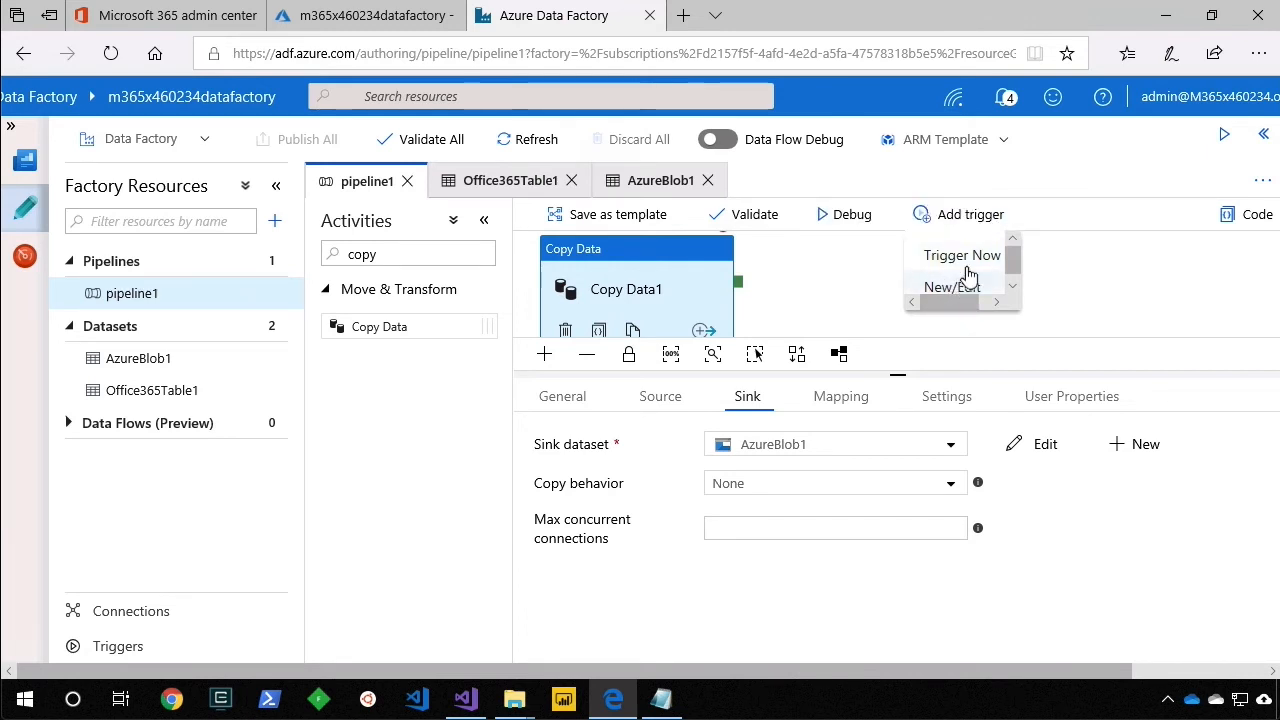
{"action": "left_click", "coordinate": [975, 258]}
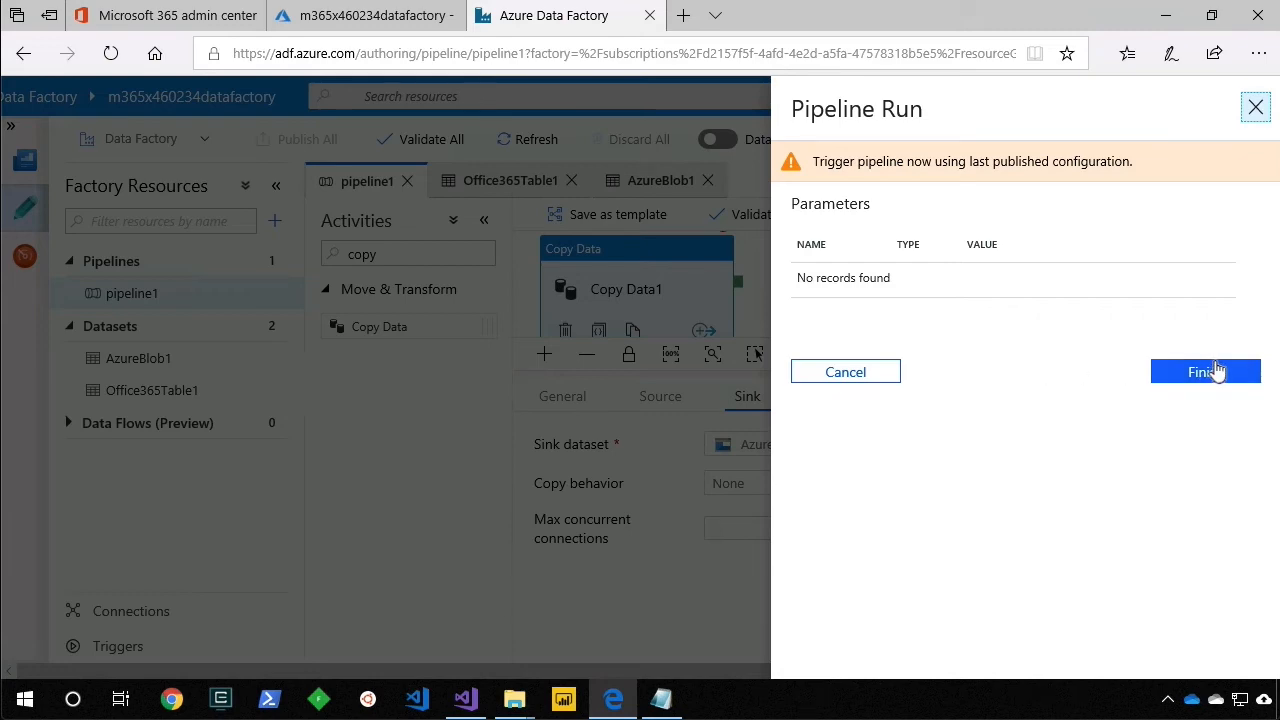
{"action": "left_click", "coordinate": [1214, 372]}
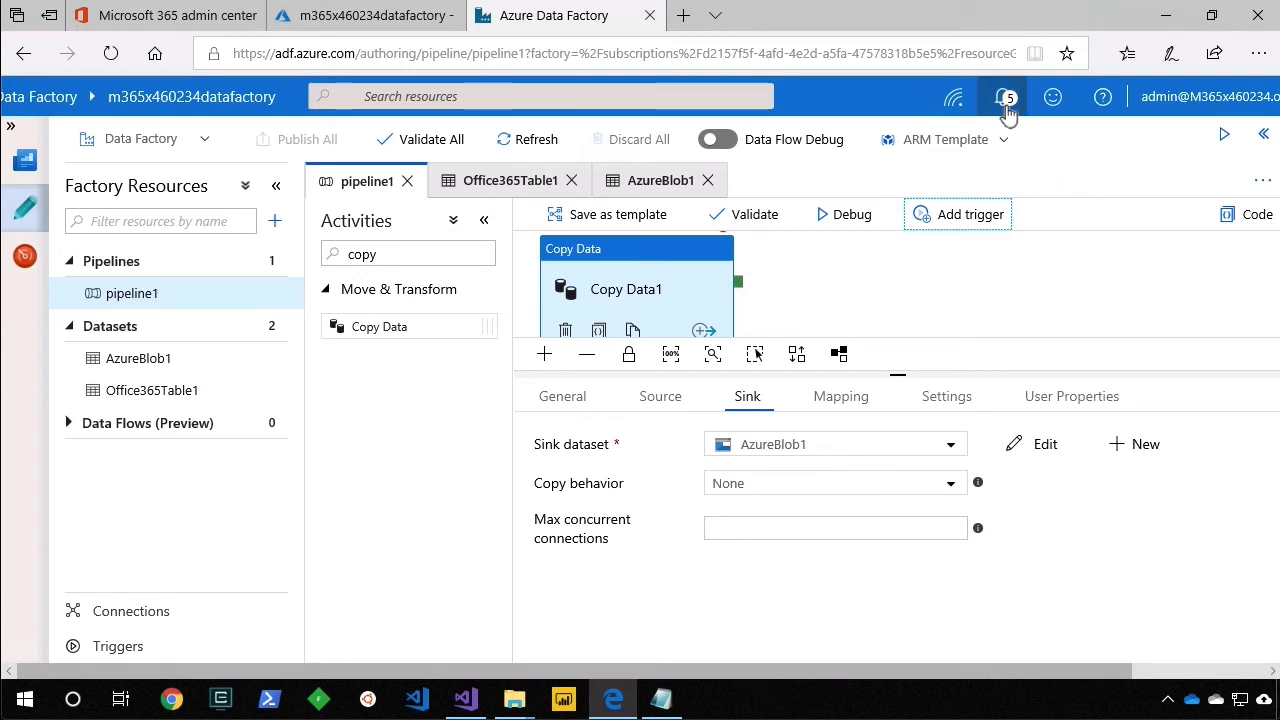
Check the notifications for the pipeline1 run, and open the factory's pipeline run monitoring with the notifications closed
{"action": "left_click", "coordinate": [1005, 96]}
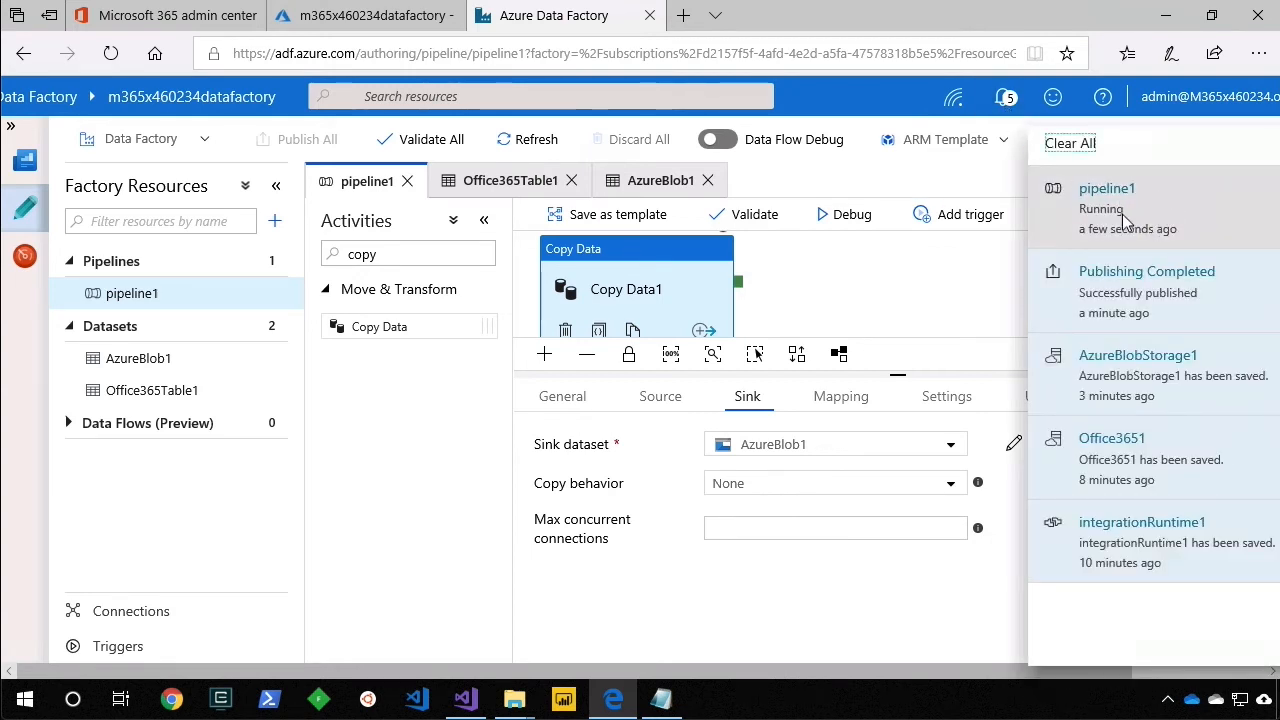
{"action": "left_click", "coordinate": [971, 277]}
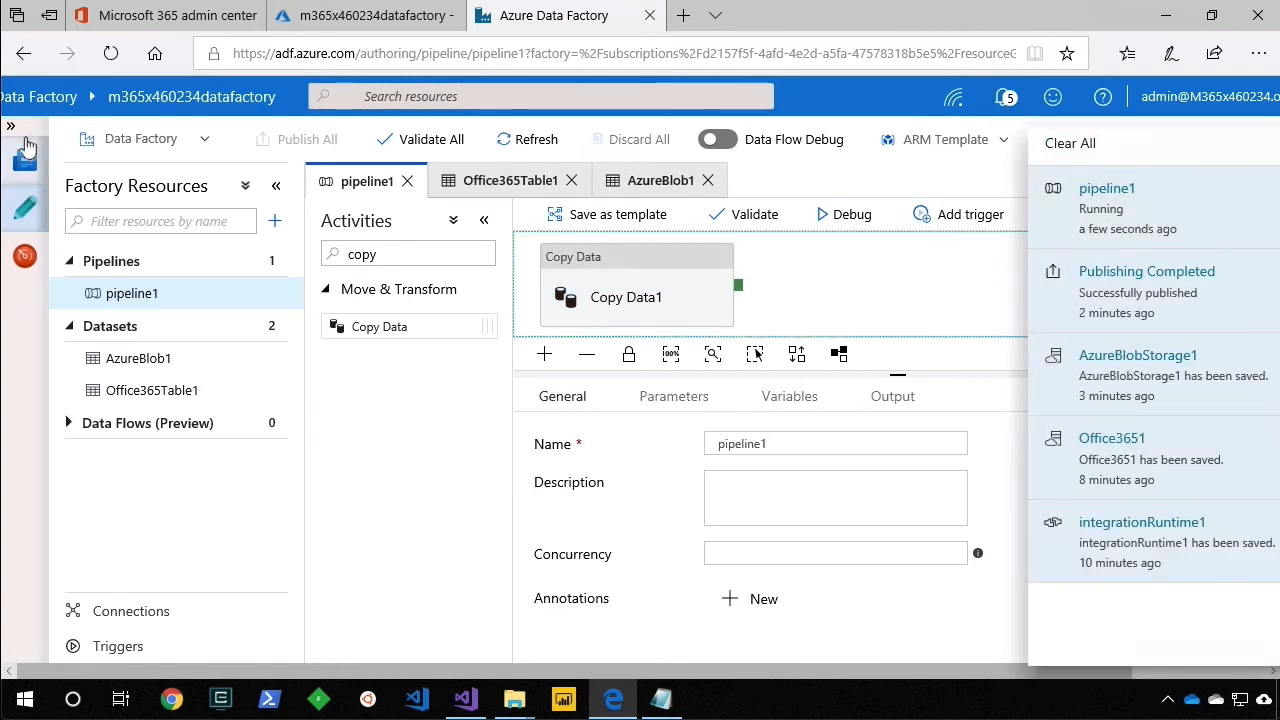
{"action": "left_click", "coordinate": [11, 125]}
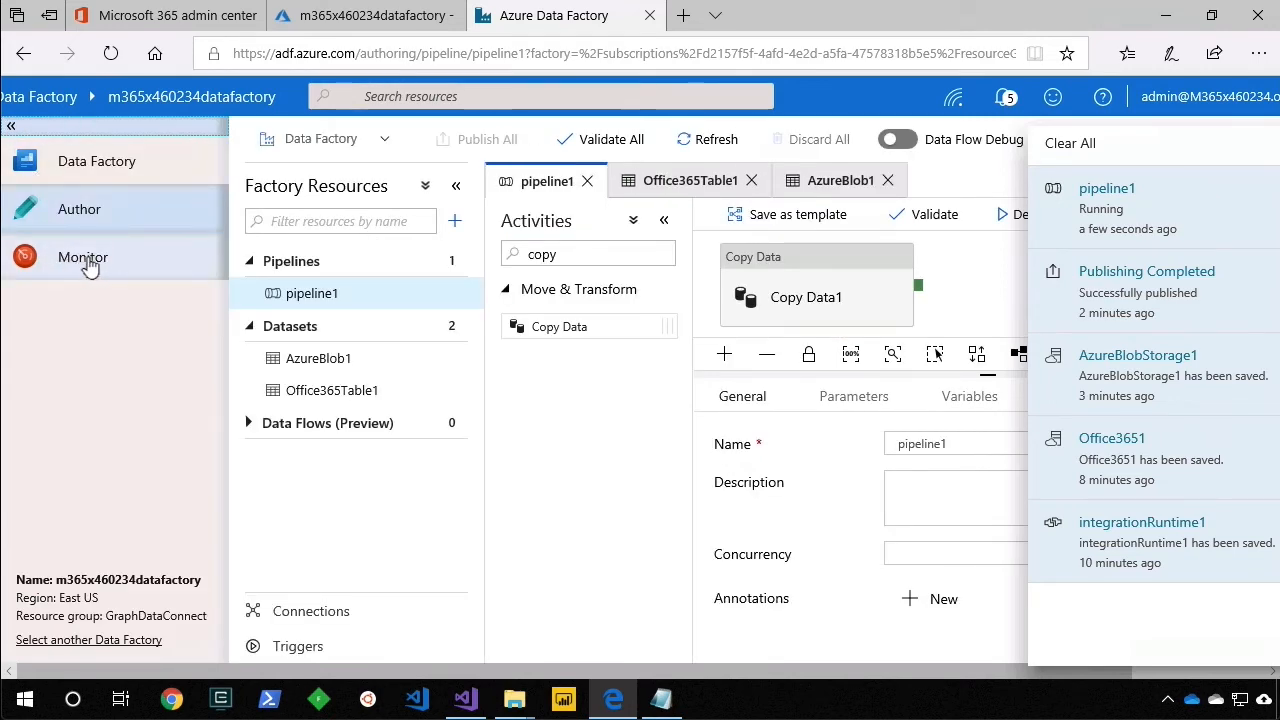
{"action": "left_click", "coordinate": [86, 263]}
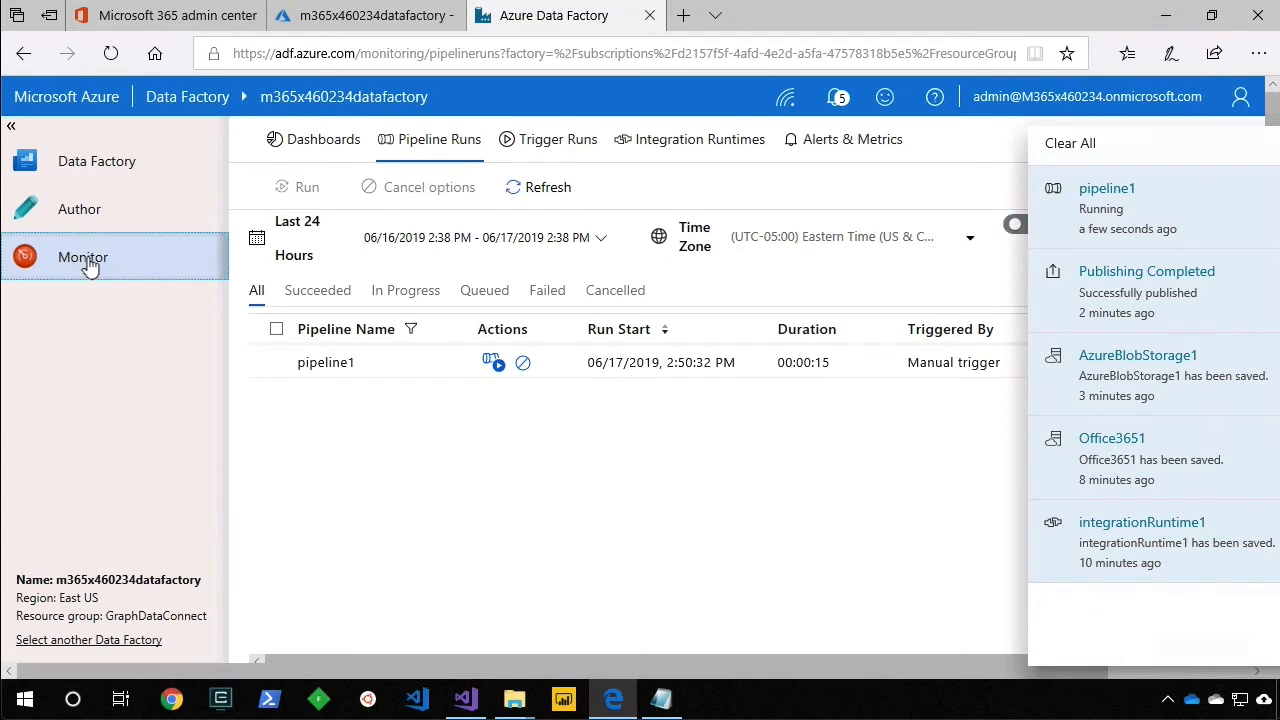
{"action": "left_click", "coordinate": [907, 592]}
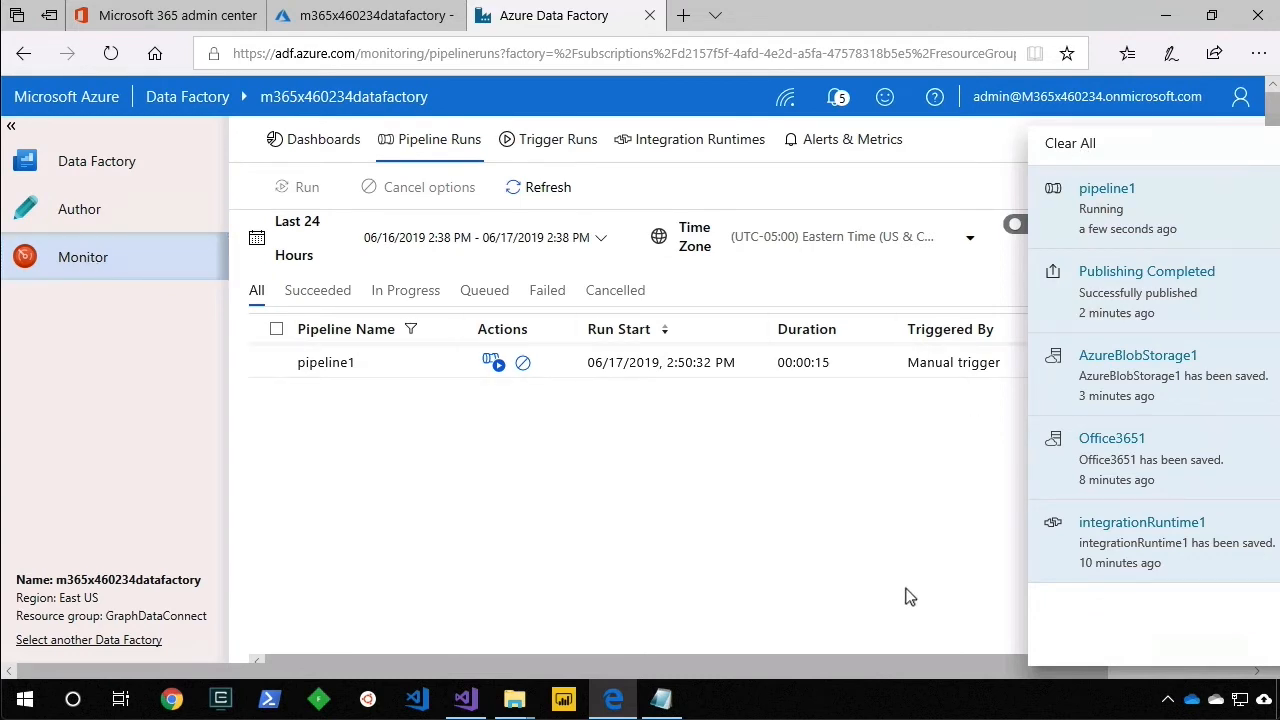
{"action": "left_click", "coordinate": [835, 100]}
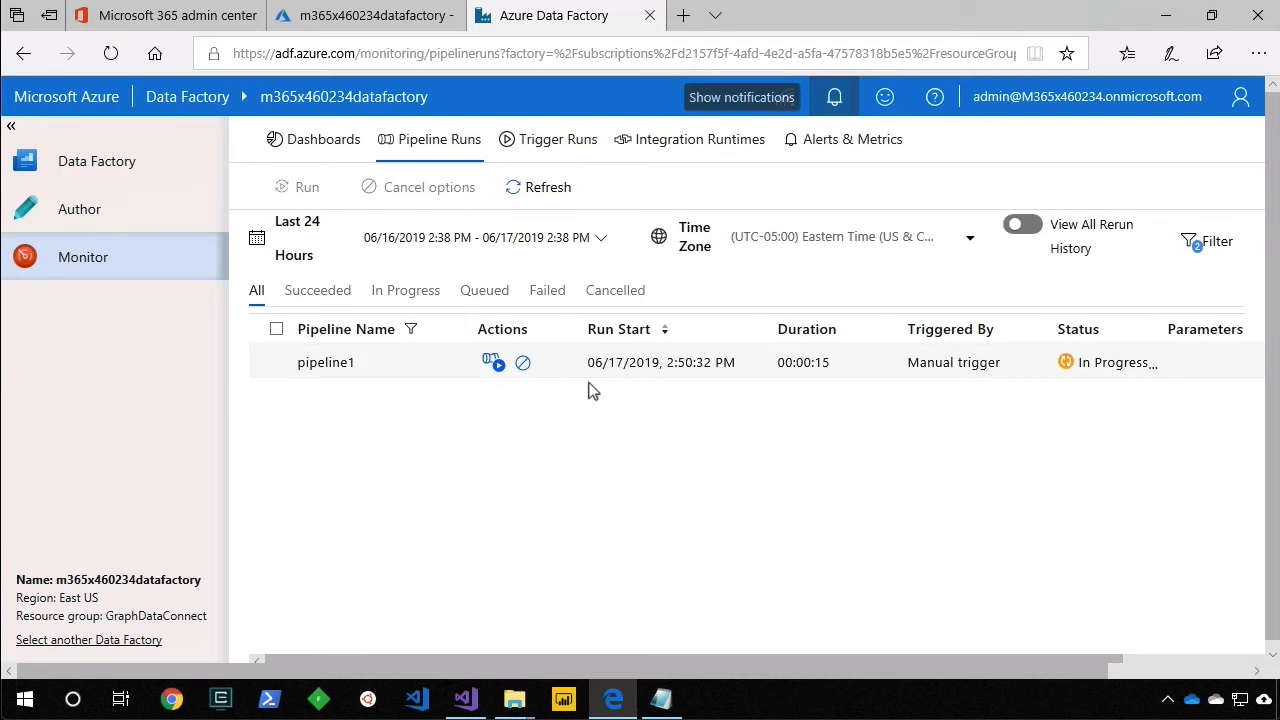
View pipeline1's activity runs, refresh the Copy Data1 status and open that activity's run details
{"action": "left_click", "coordinate": [492, 362]}
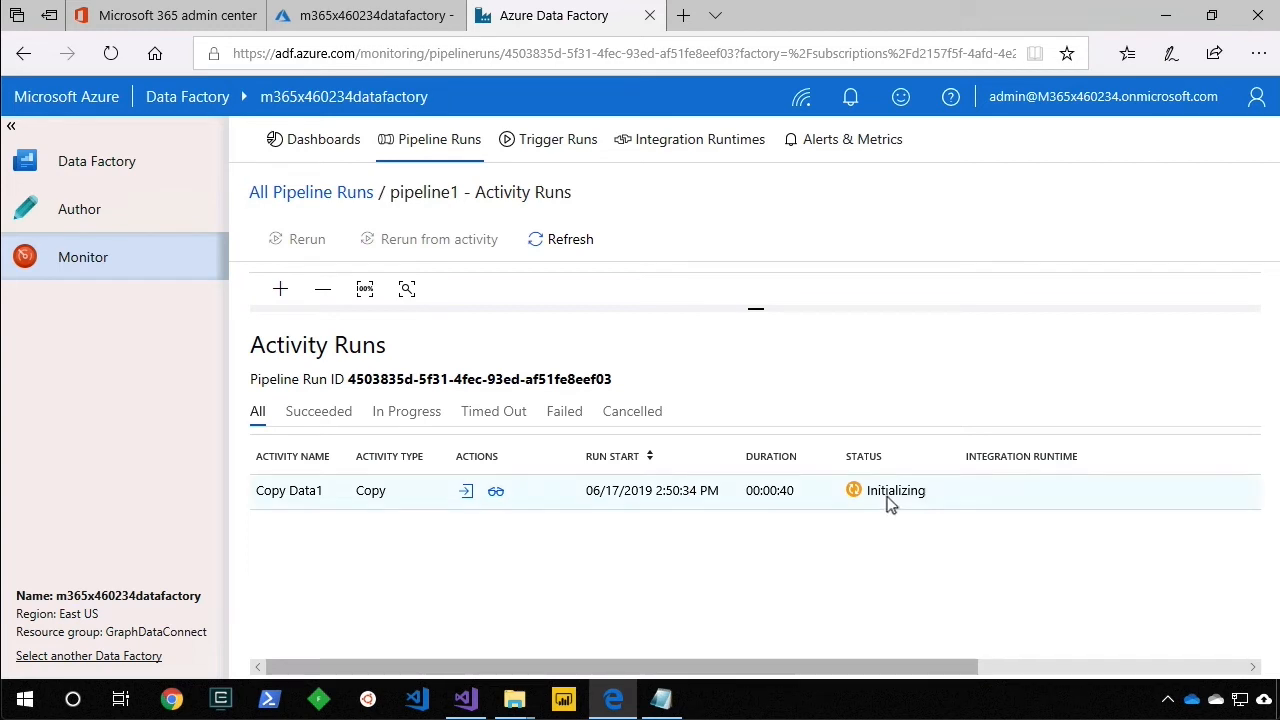
{"action": "left_click", "coordinate": [569, 242]}
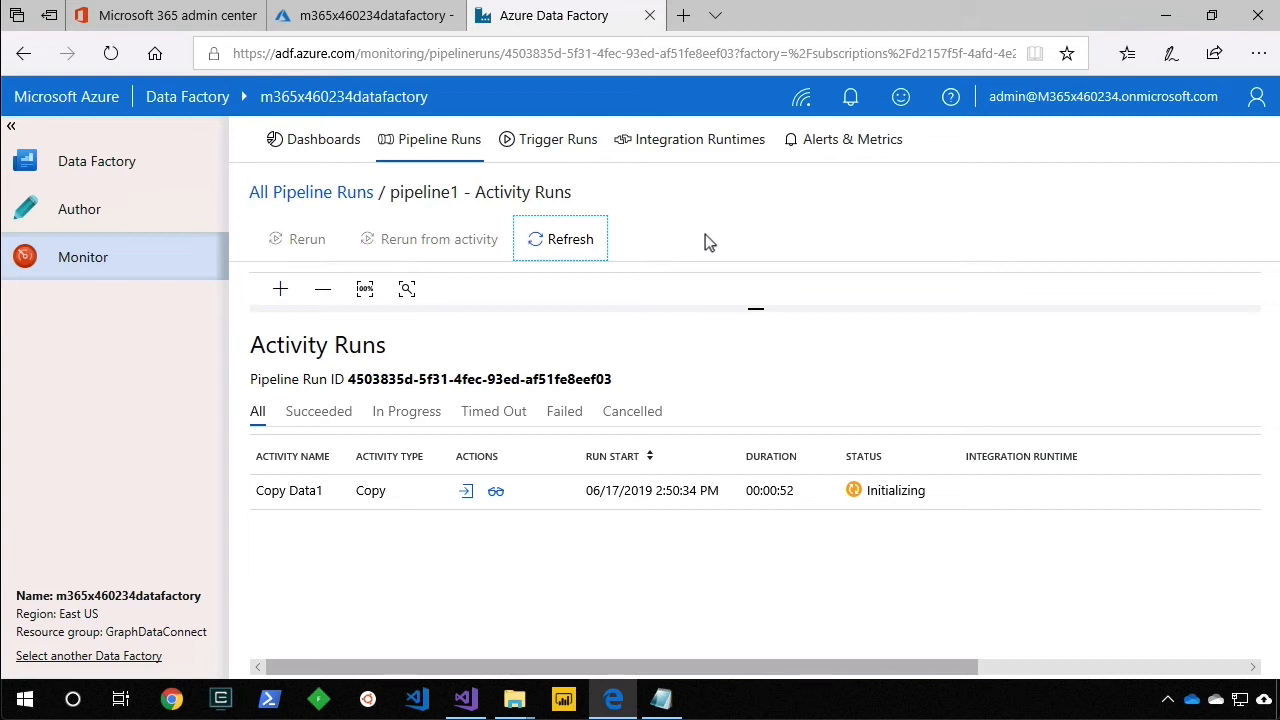
{"action": "left_click", "coordinate": [572, 240]}
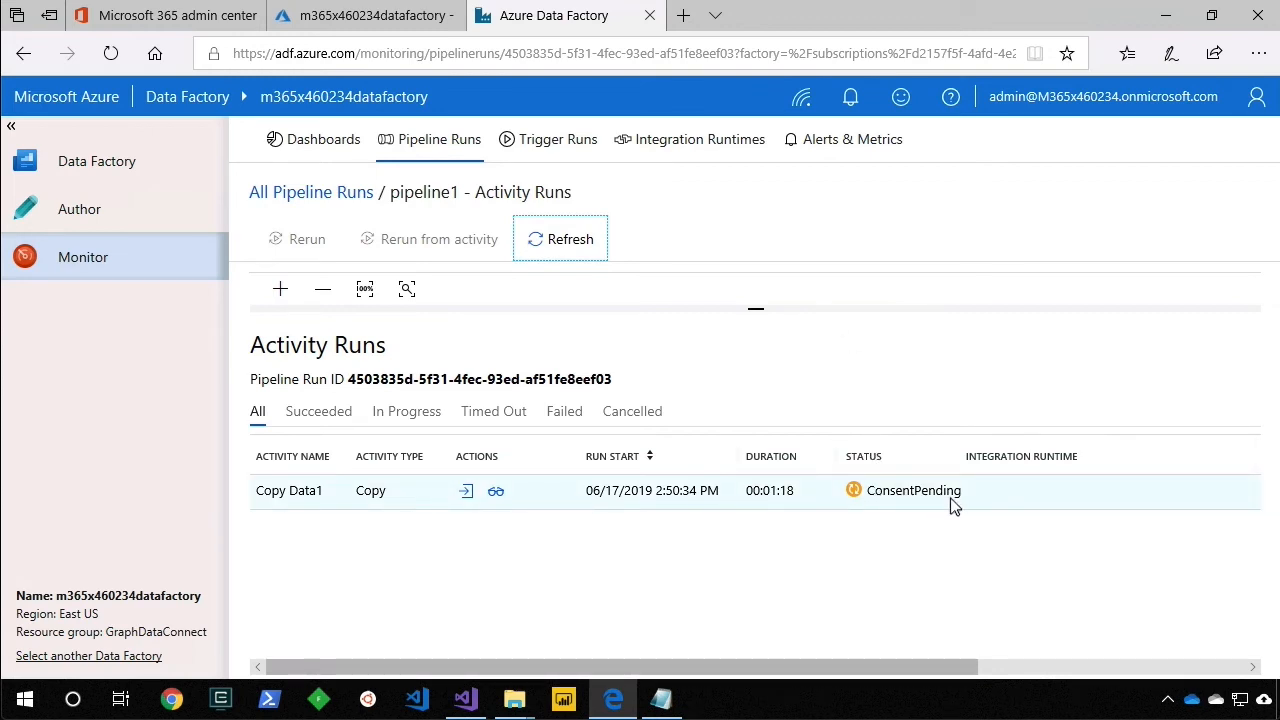
{"action": "left_click", "coordinate": [503, 499]}
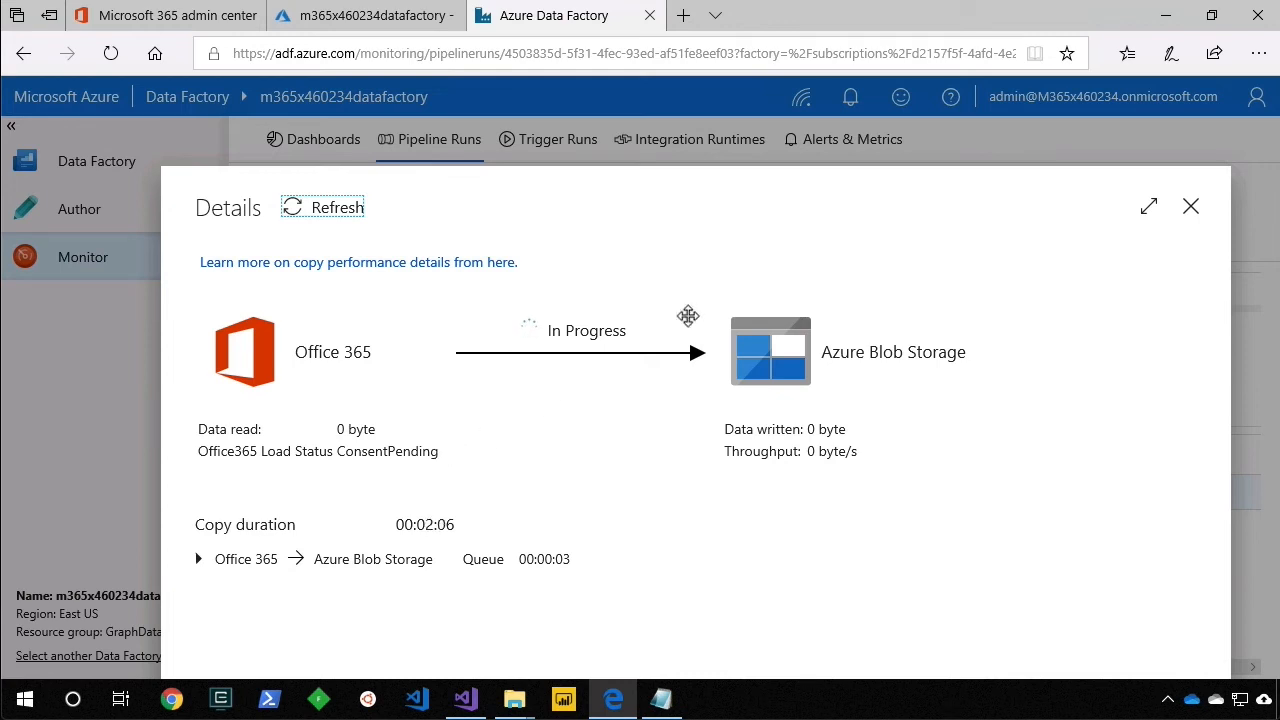
Open a new InPrivate browser window
{"action": "left_click", "coordinate": [1257, 58]}
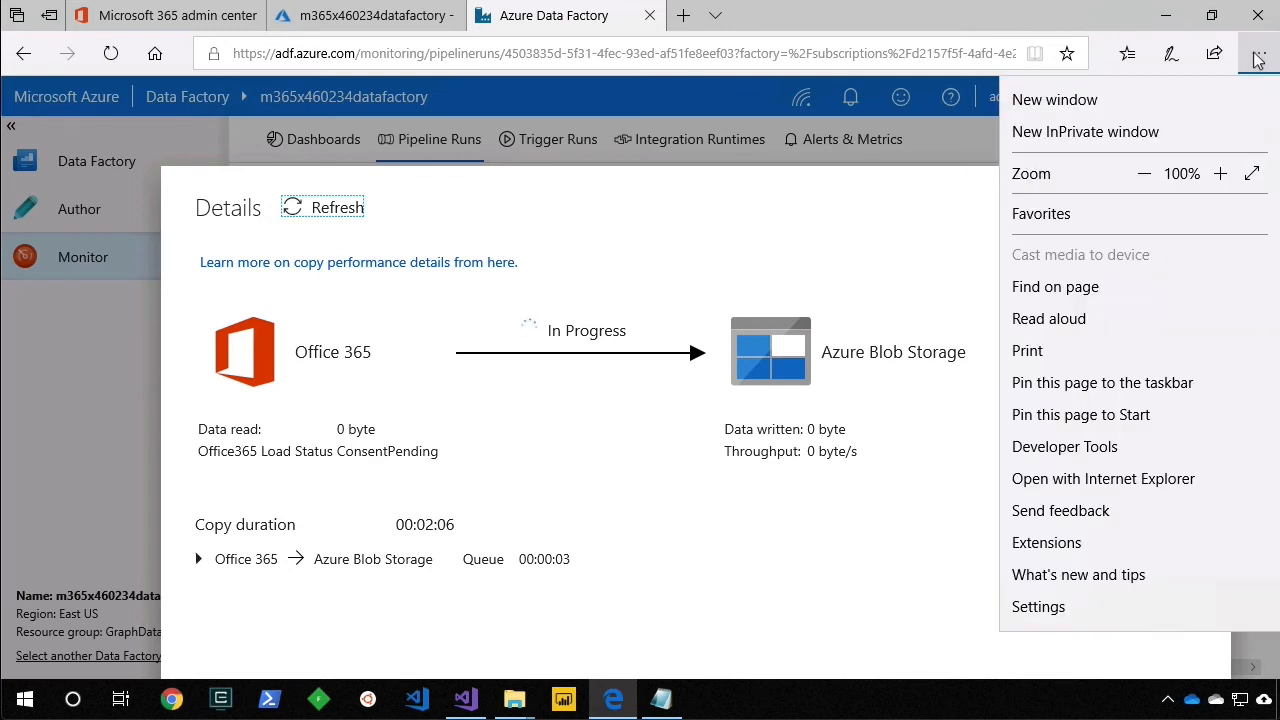
{"action": "left_click", "coordinate": [1091, 133]}
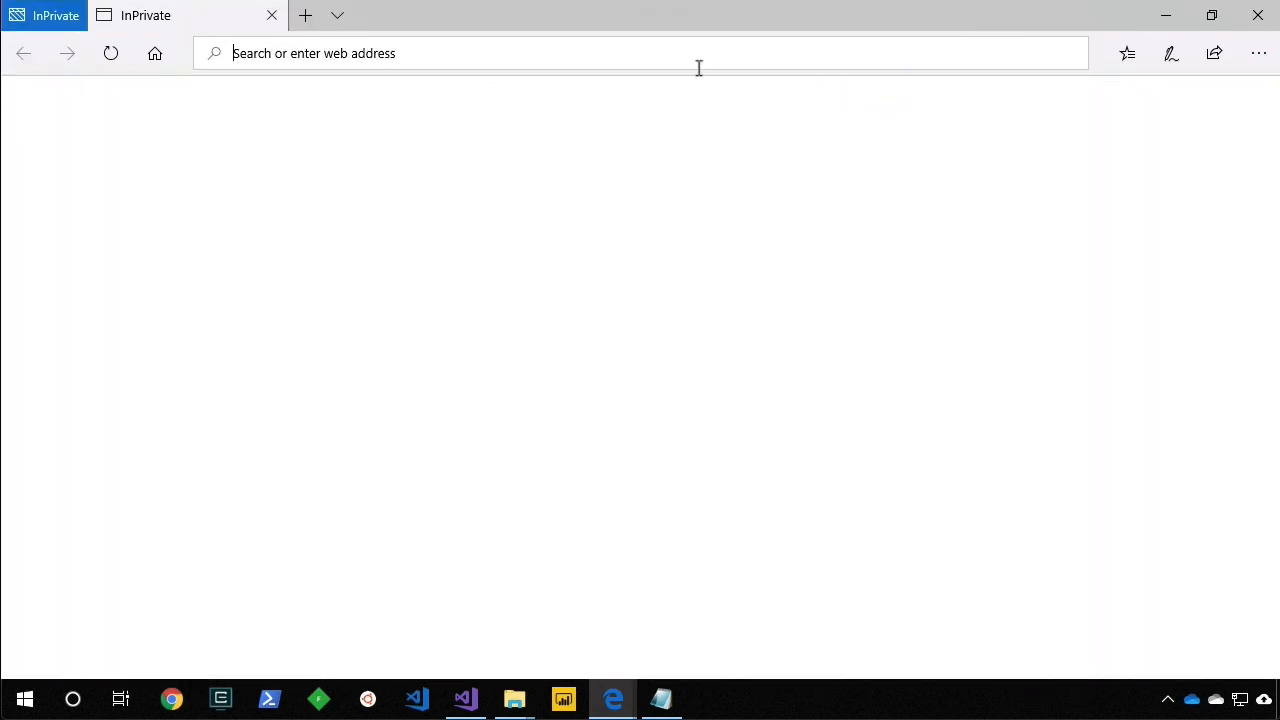
Open portal.microsoft.com and sign in to the Contoso demo tenant with the user's account e-mail and account password
{"action": "type", "text": "portal."}
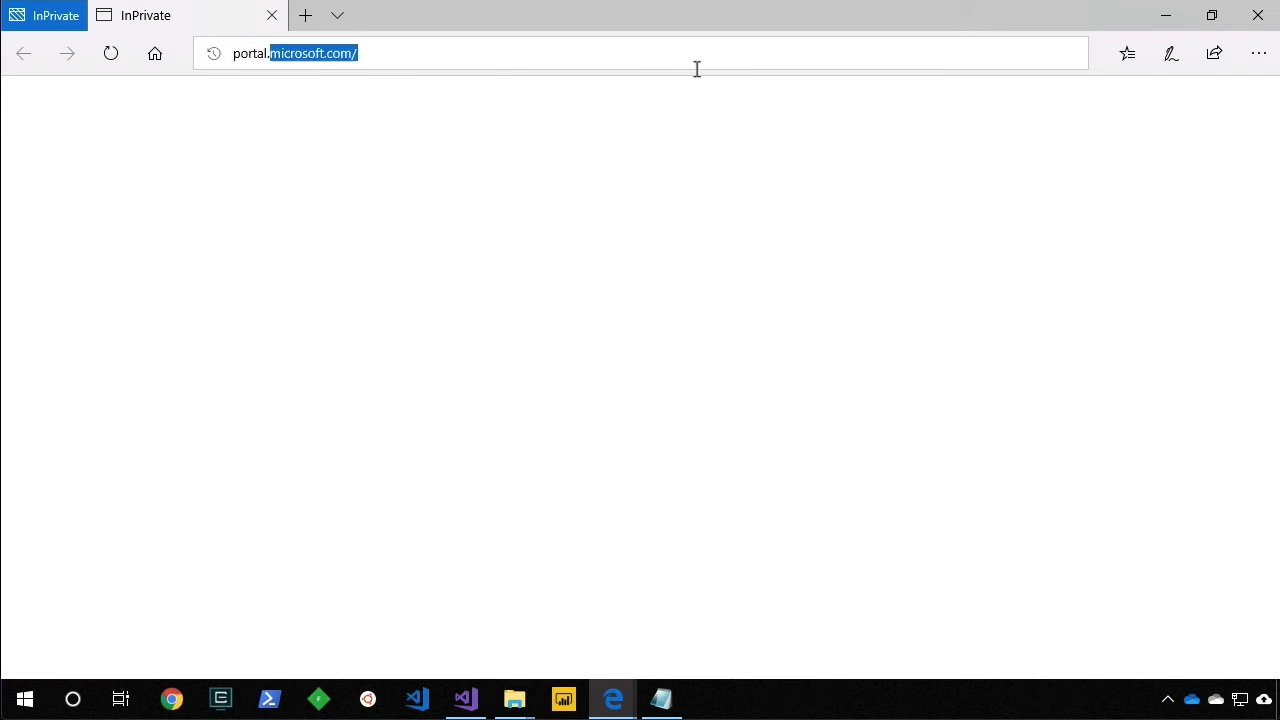
{"action": "key", "text": "Return"}
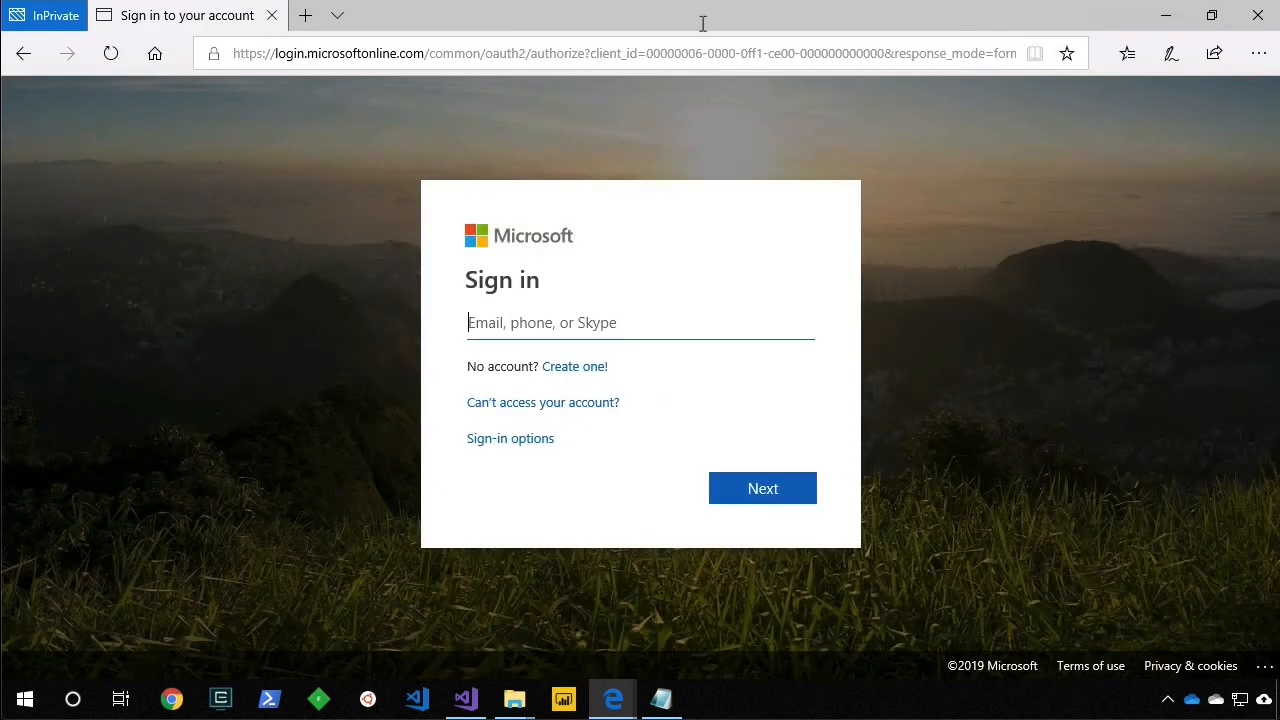
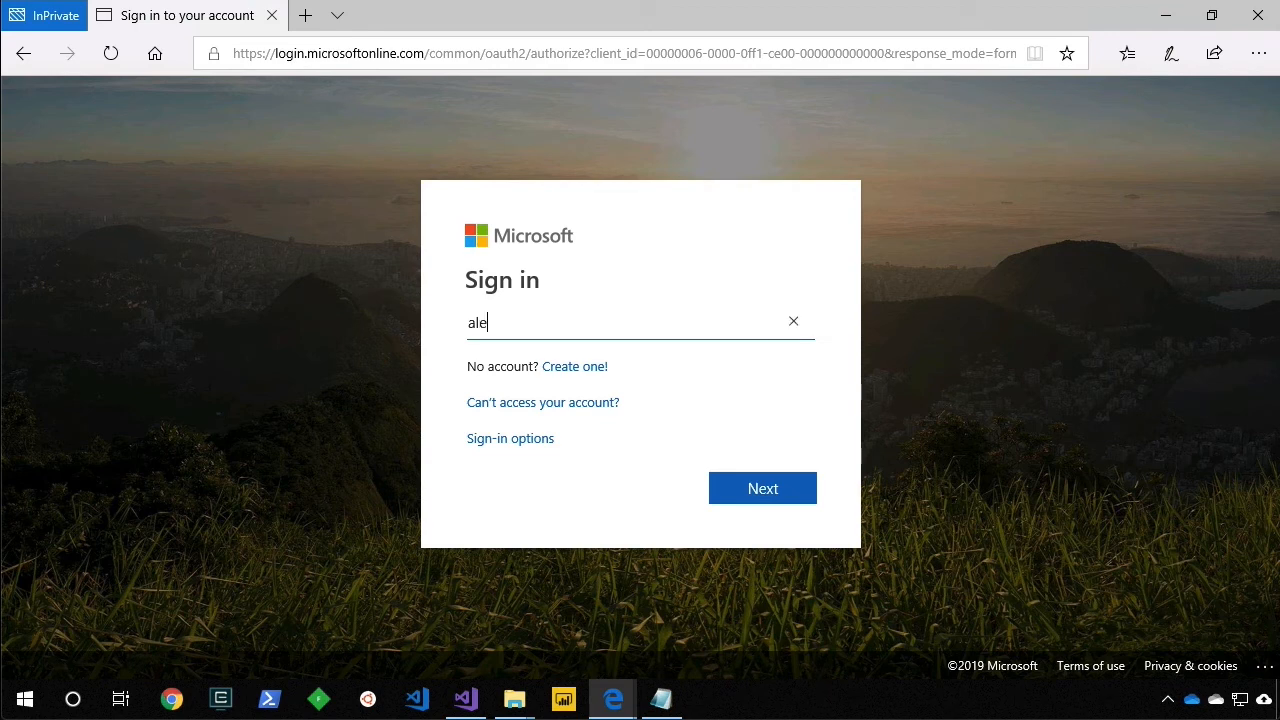
{"action": "key", "text": "ctrl+v"}
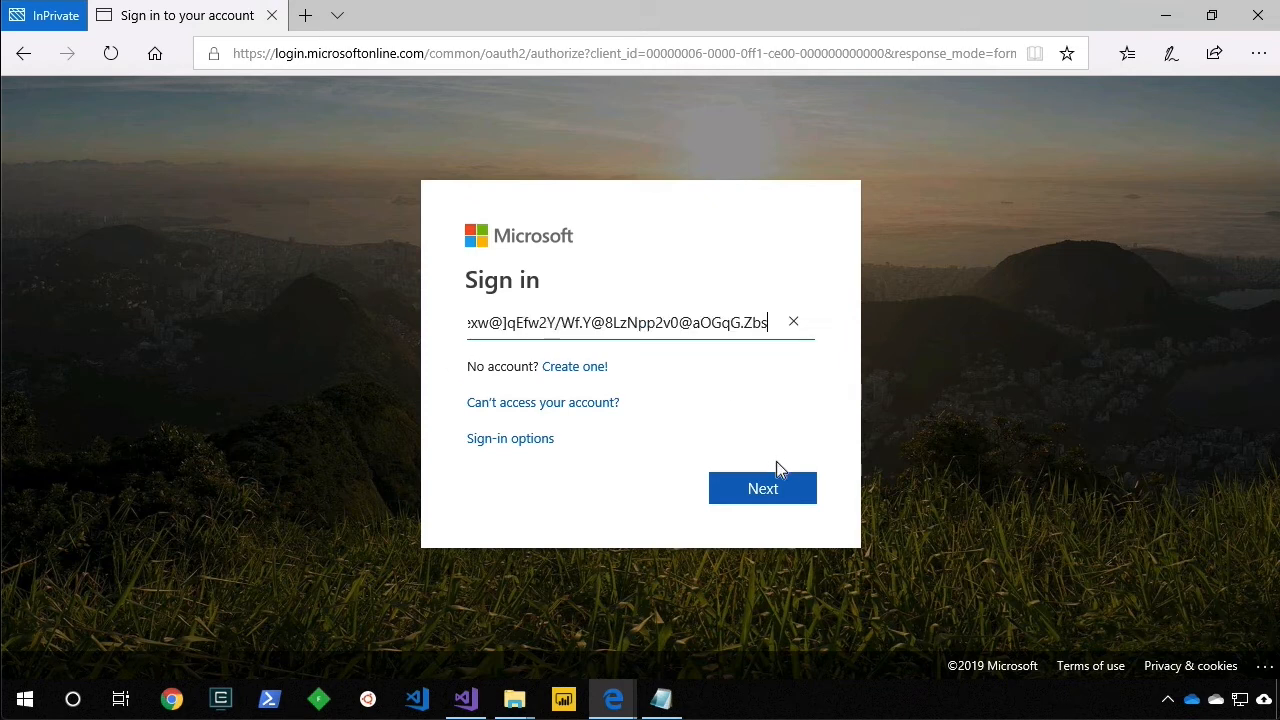
{"action": "key", "text": "ctrl+z"}
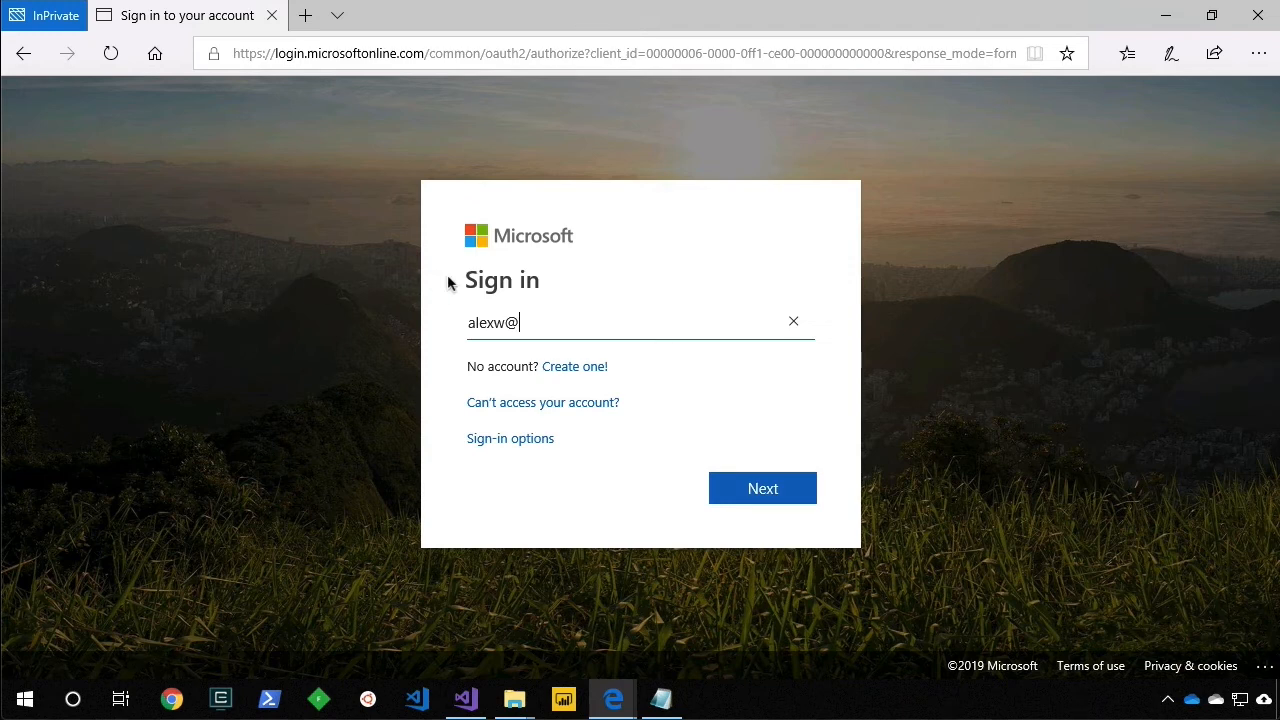
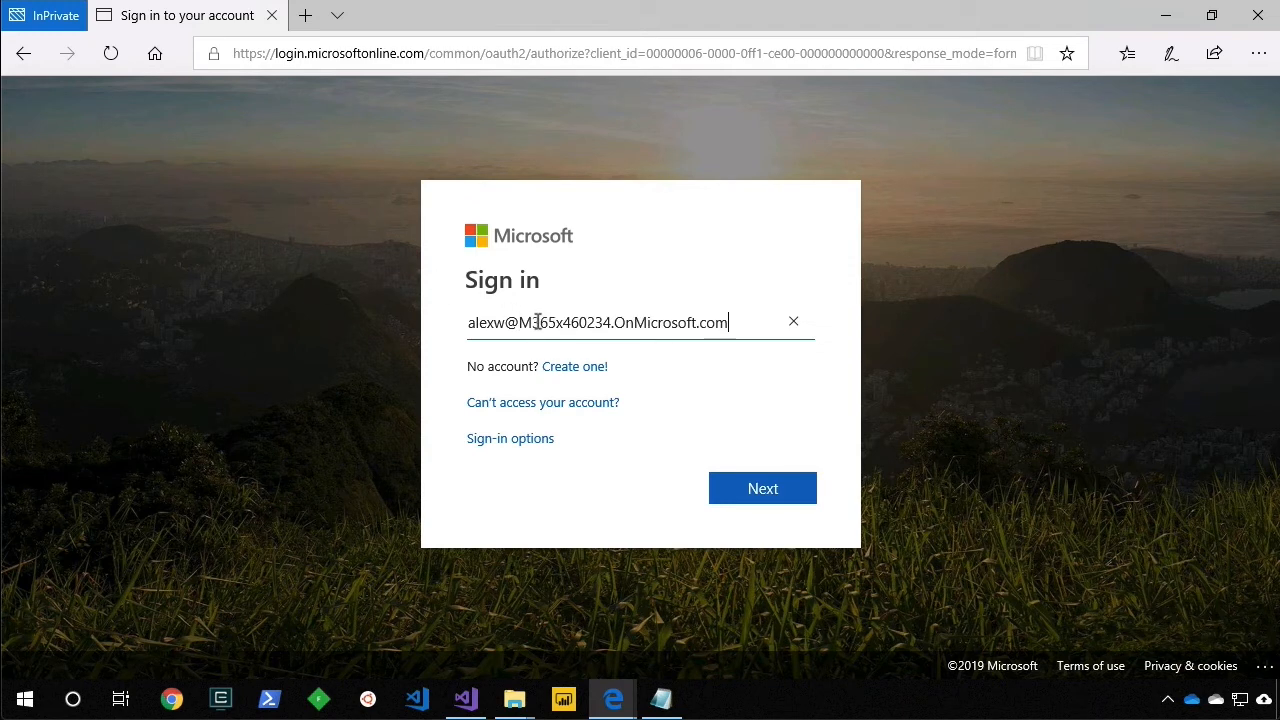
{"action": "left_click", "coordinate": [794, 487]}
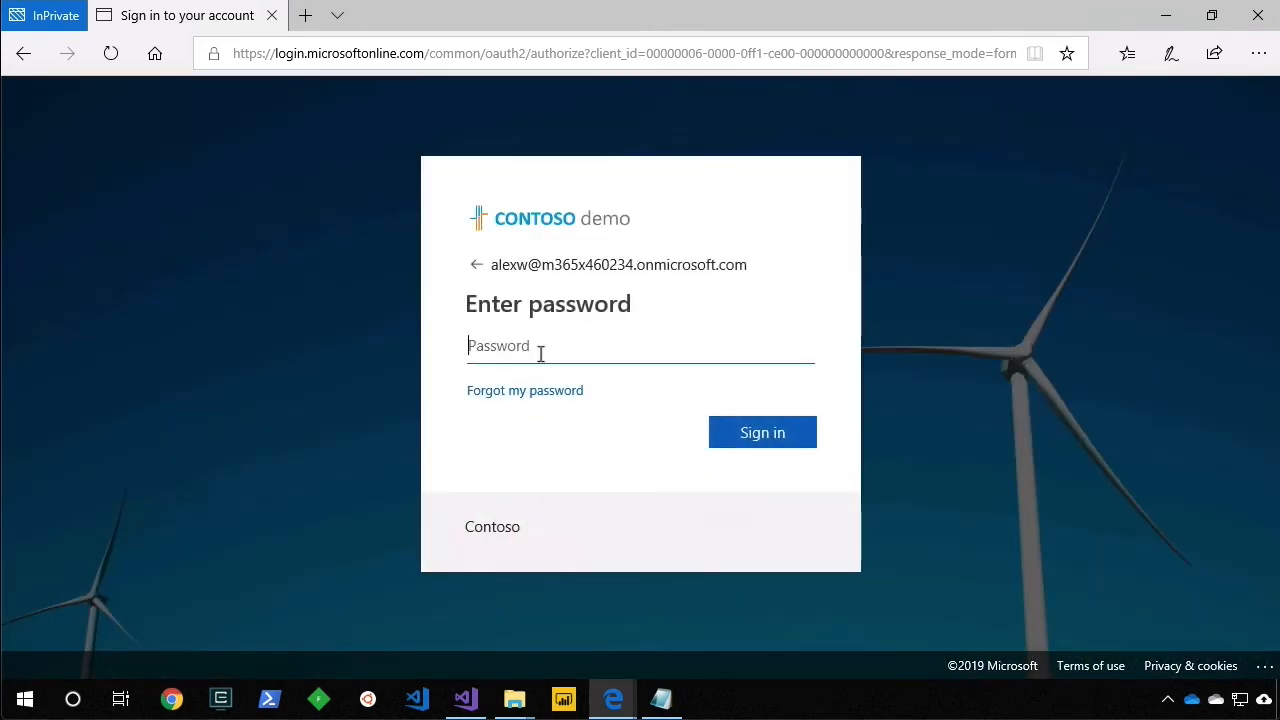
{"action": "key", "text": "ctrl+v"}
{"action": "left_click", "coordinate": [754, 433]}
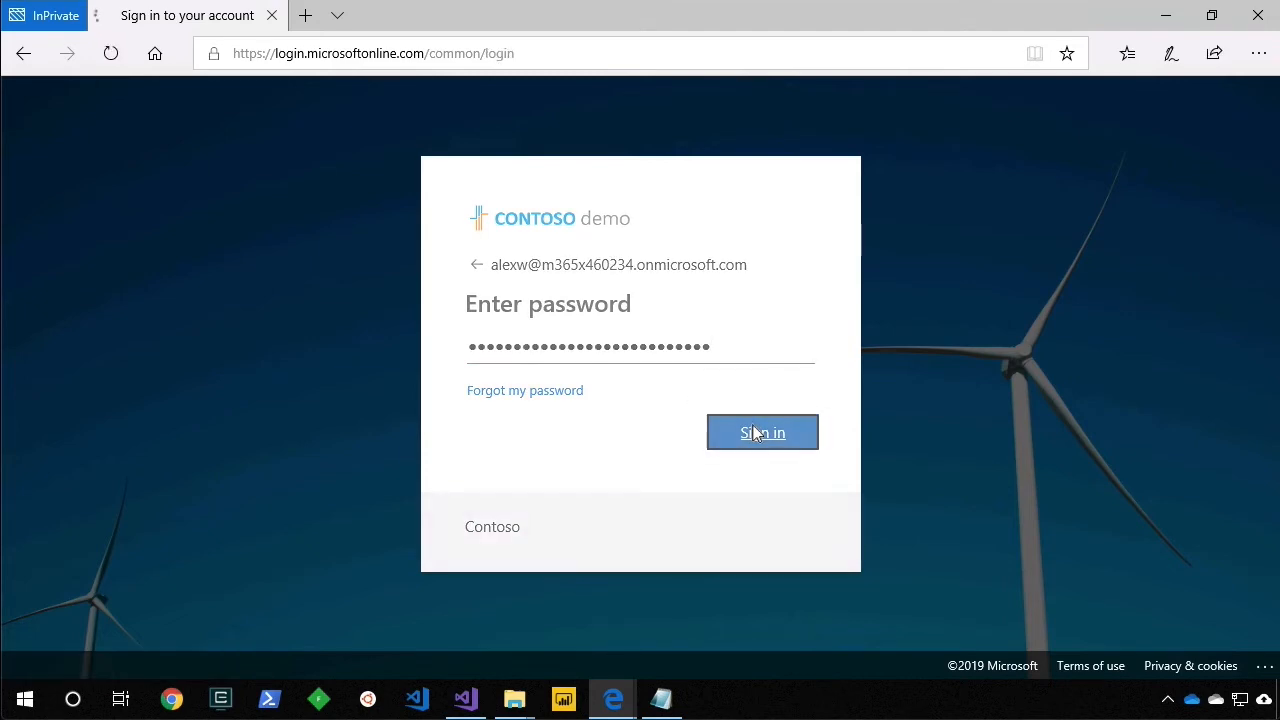
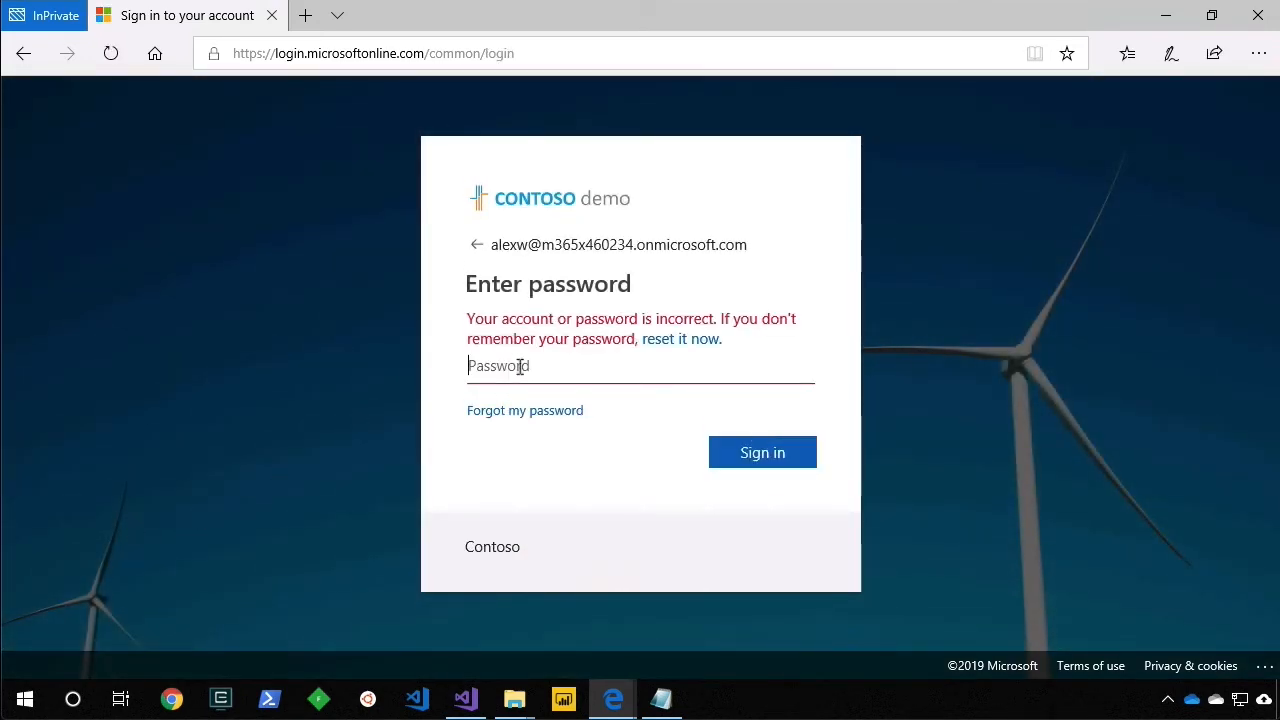
Re-enter the account password, verify the sign-in with the texted verification code, and decline to stay signed in
{"action": "key", "text": "ctrl+v"}
{"action": "left_click", "coordinate": [772, 452]}
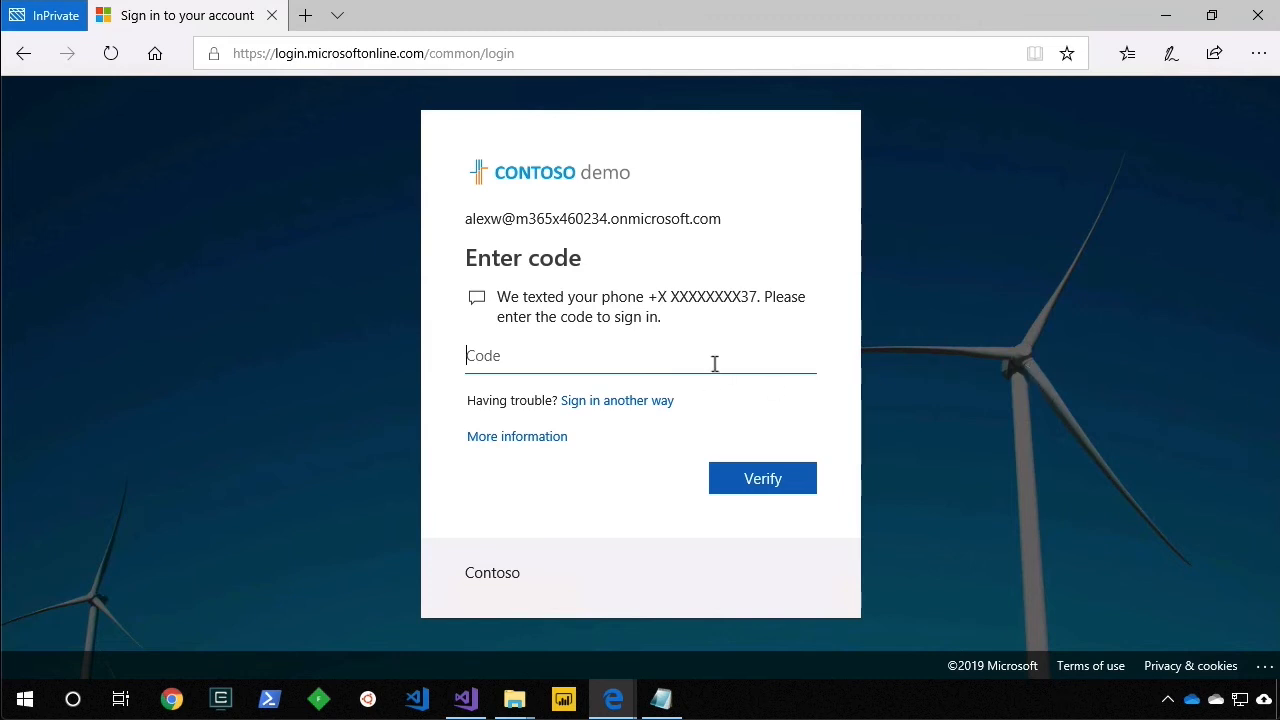
{"action": "left_click", "coordinate": [766, 480]}
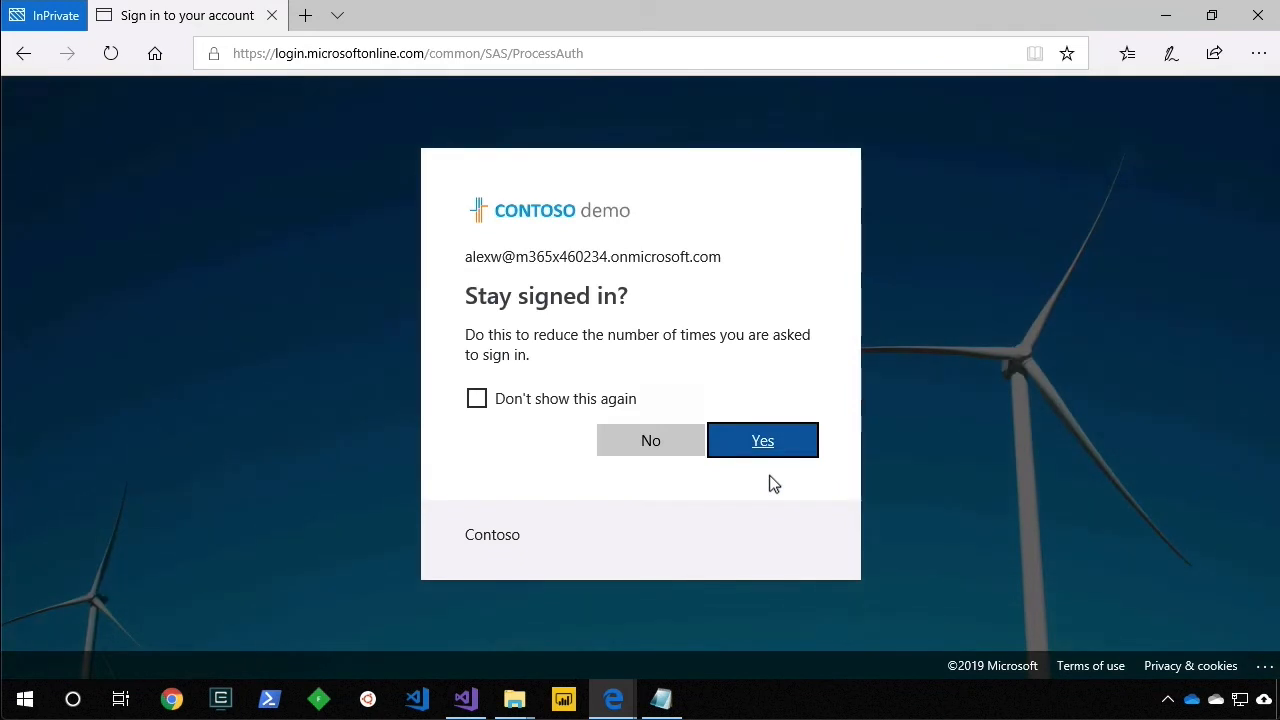
{"action": "left_click", "coordinate": [670, 448]}
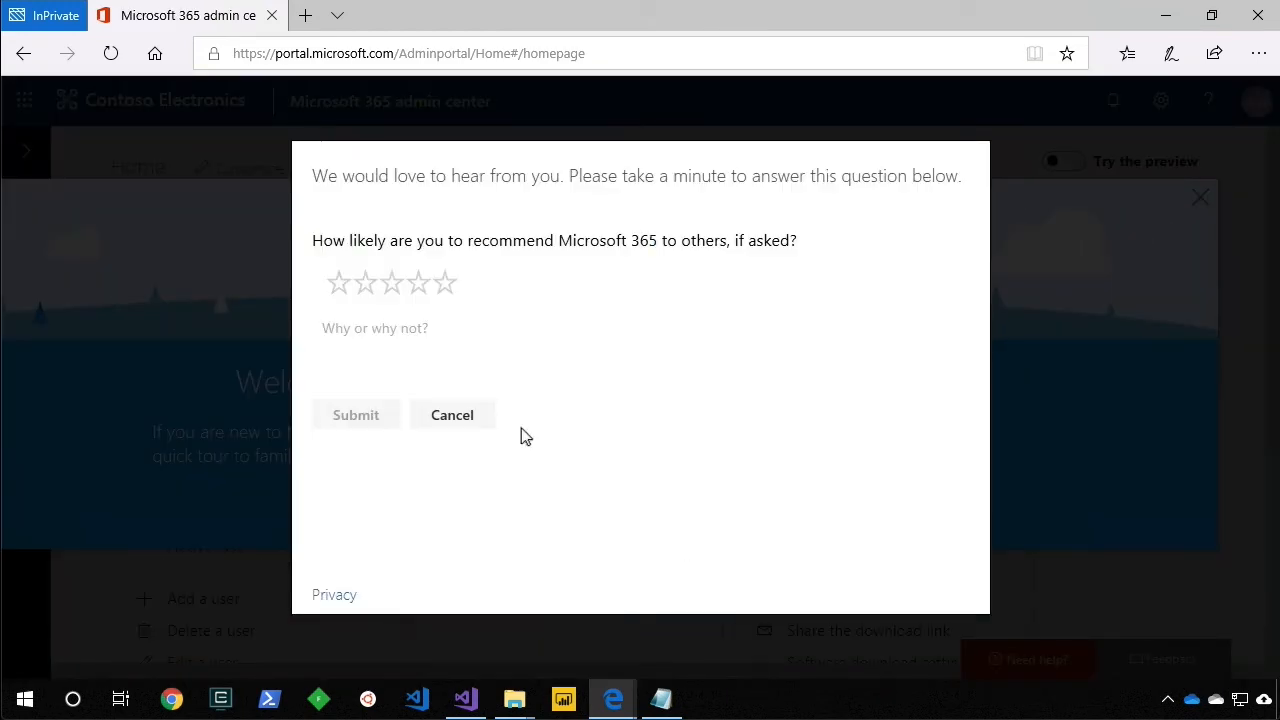
Dismiss the feedback survey and the welcome banner in the Microsoft 365 admin center
{"action": "left_click", "coordinate": [452, 418]}
{"action": "left_click", "coordinate": [1200, 197]}
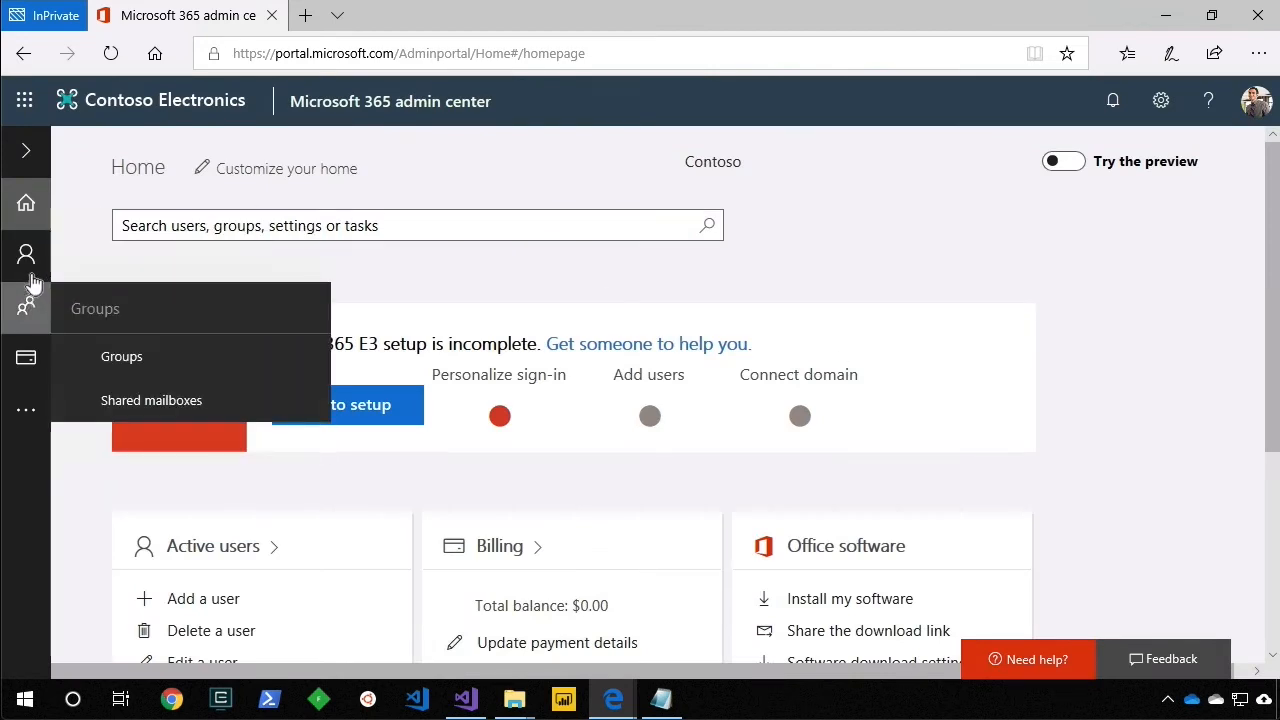
{"action": "mouse_move", "coordinate": [30, 265]}
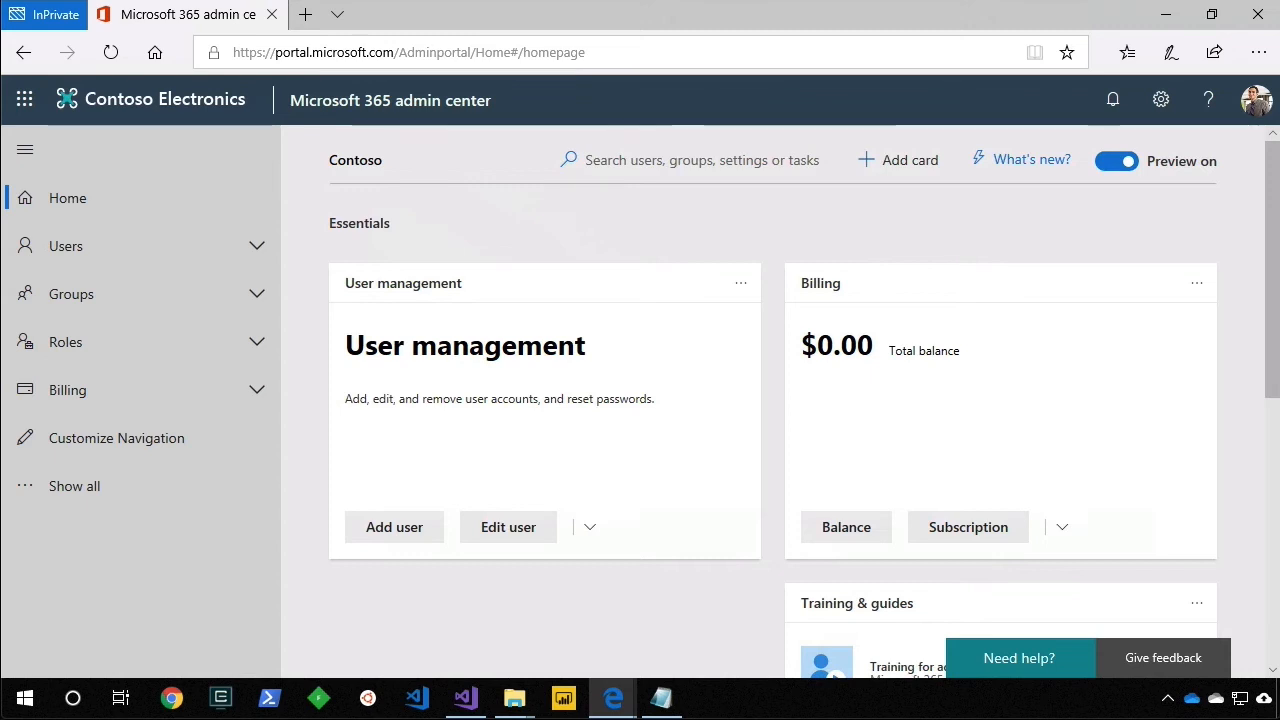
{"action": "left_click", "coordinate": [688, 54]}
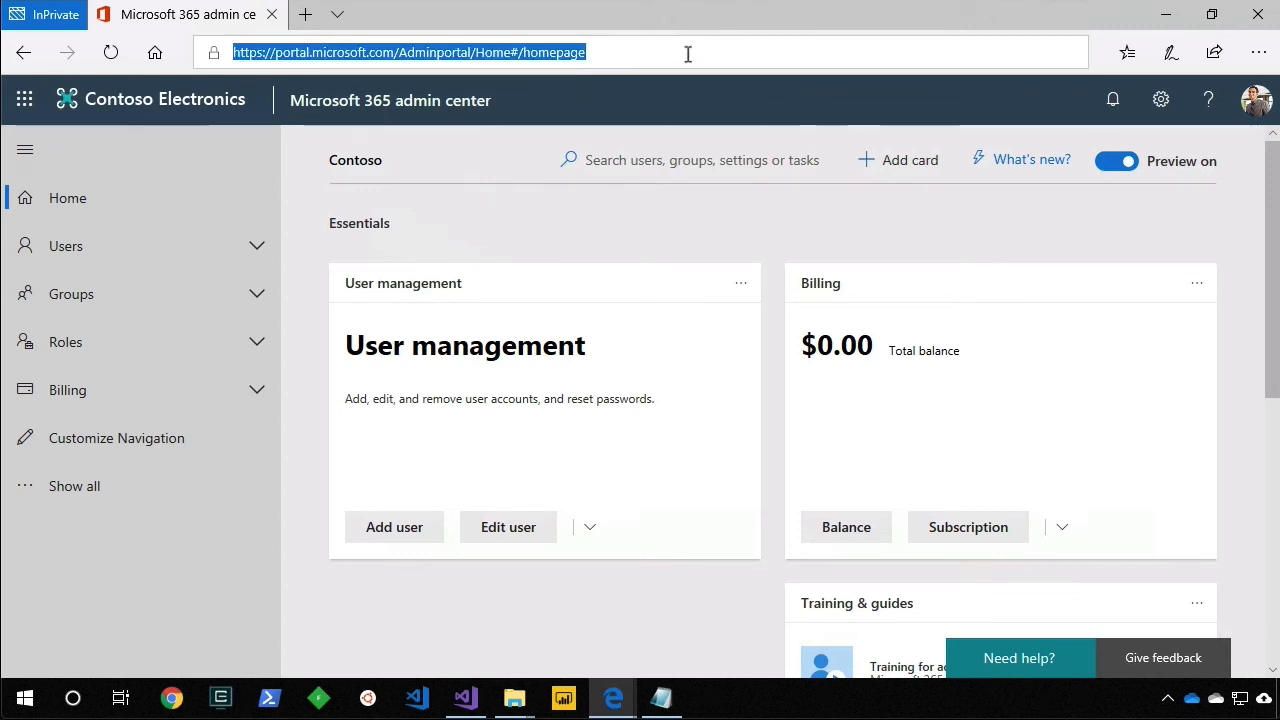
{"action": "left_click", "coordinate": [688, 54]}
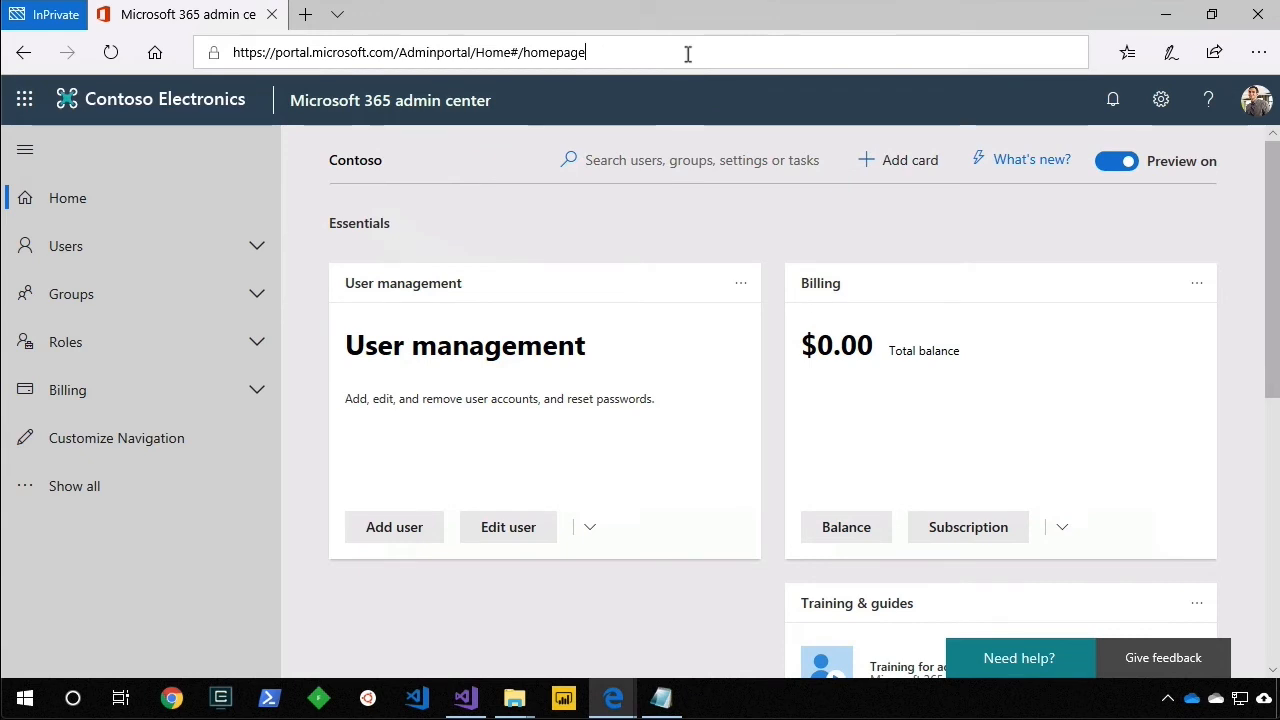
{"action": "key", "text": "ctrl+shift+Left"}
{"action": "key", "text": "ctrl+shift+Left"}
{"action": "key", "text": "ctrl+shift+Left"}
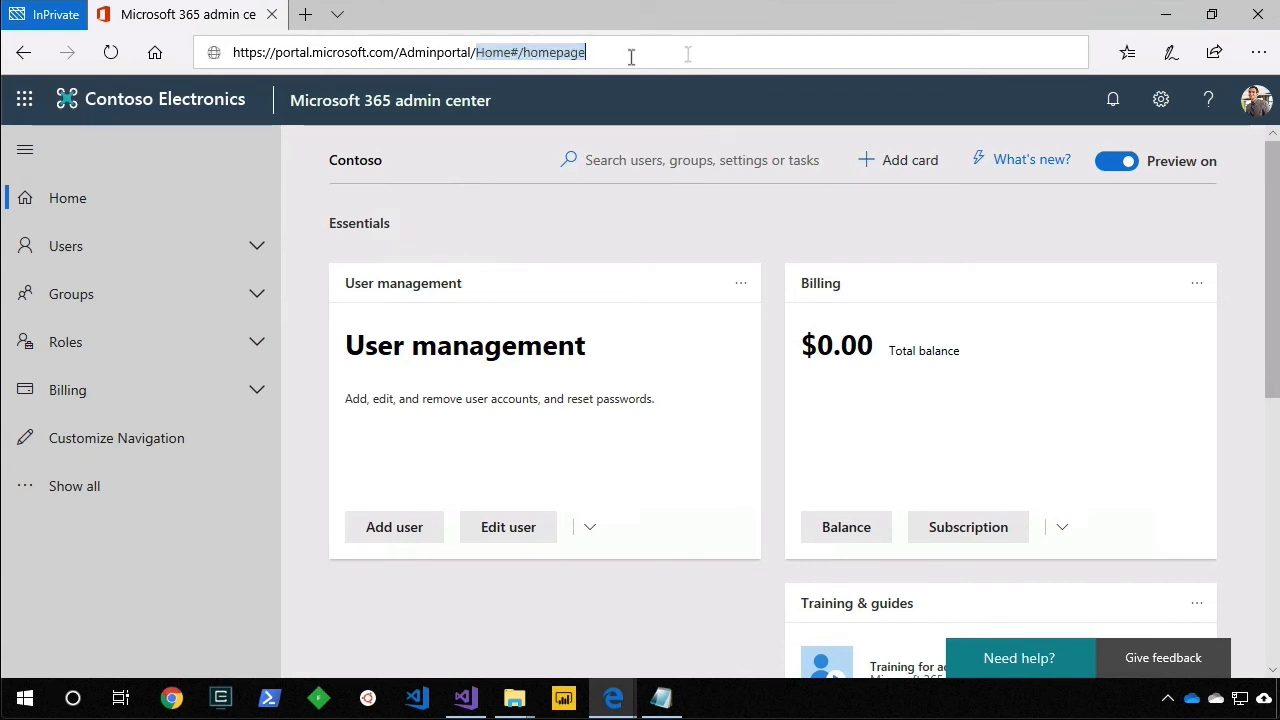
{"action": "key", "text": "Right"}
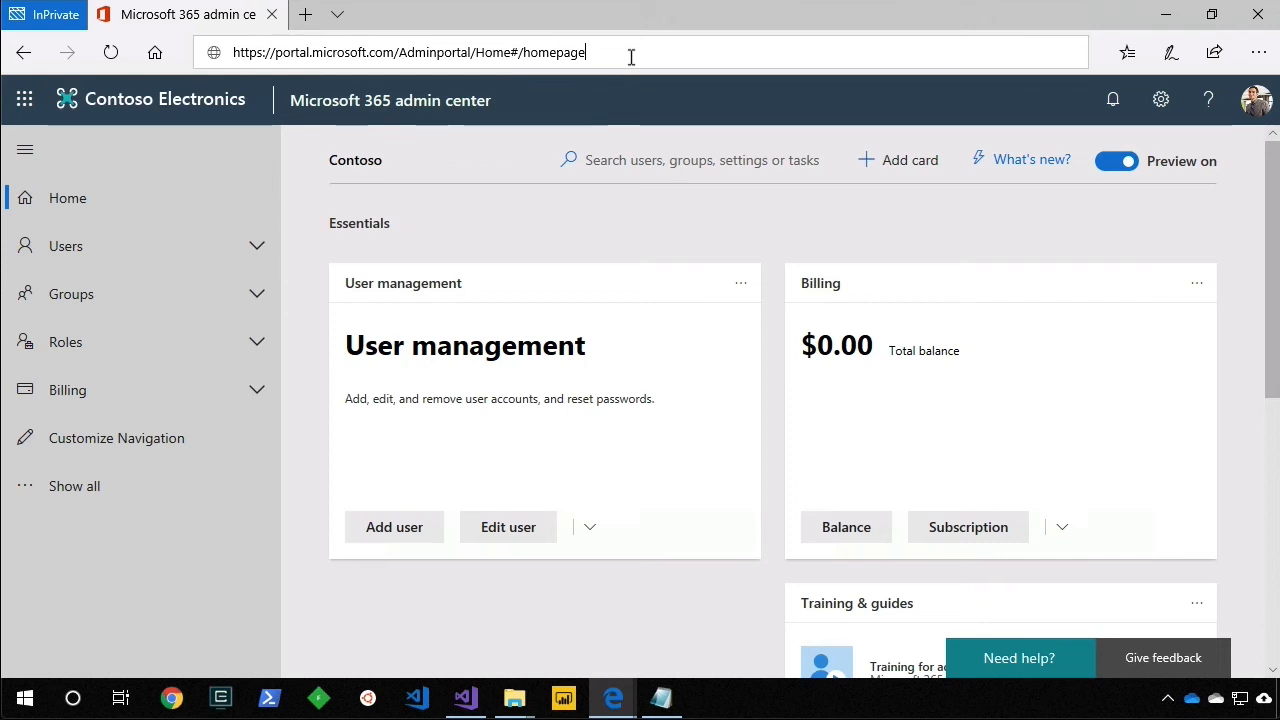
{"action": "key", "text": "ctrl+a"}
{"action": "type", "text": "https://portal.office.com/adminportal/home#/Settings/PrivilegedAccess"}
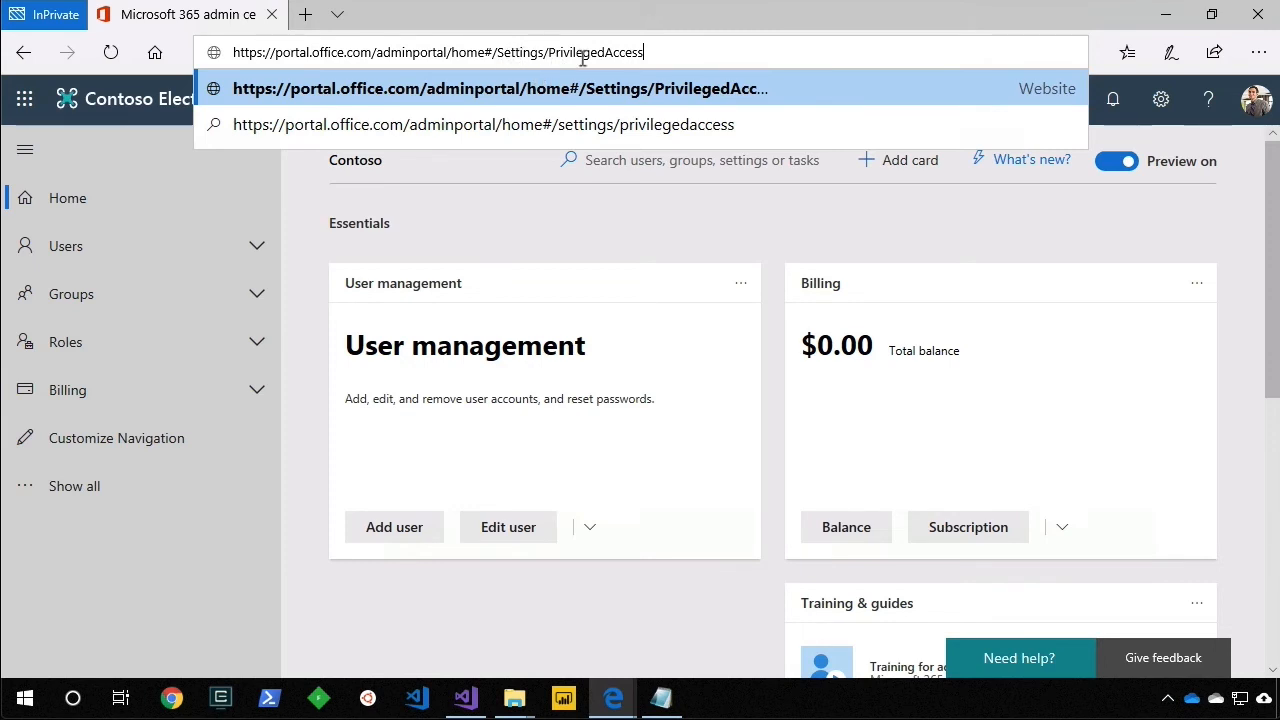
{"action": "key", "text": "Return"}
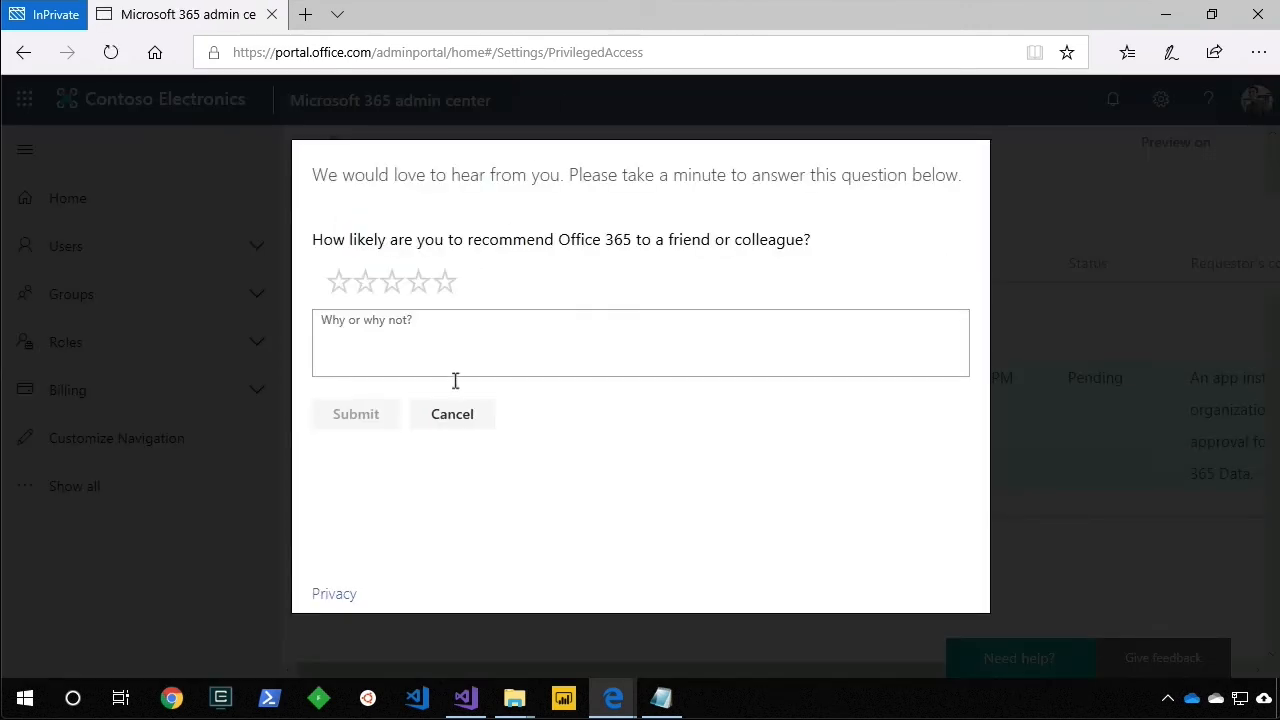
Review and approve the pending Data Access Request, and close the InPrivate admin session
{"action": "left_click", "coordinate": [452, 414]}
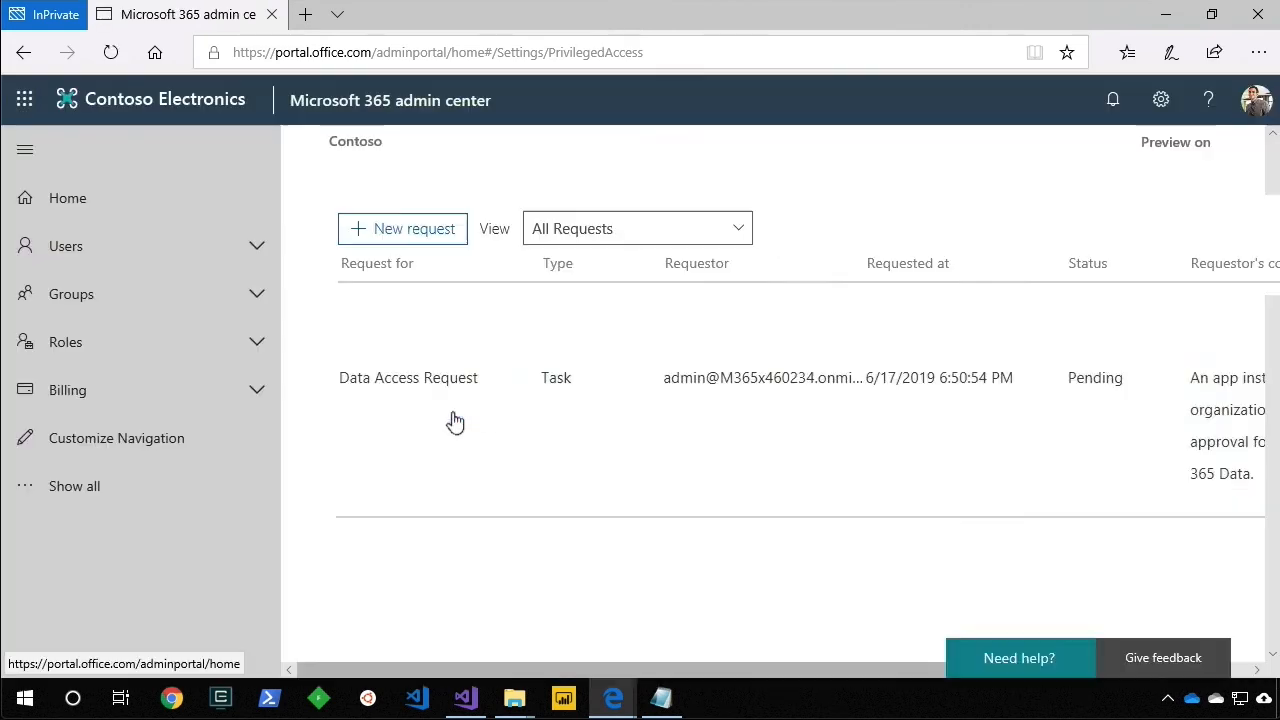
{"action": "left_click_drag", "start_coordinate": [754, 672], "coordinate": [803, 669]}
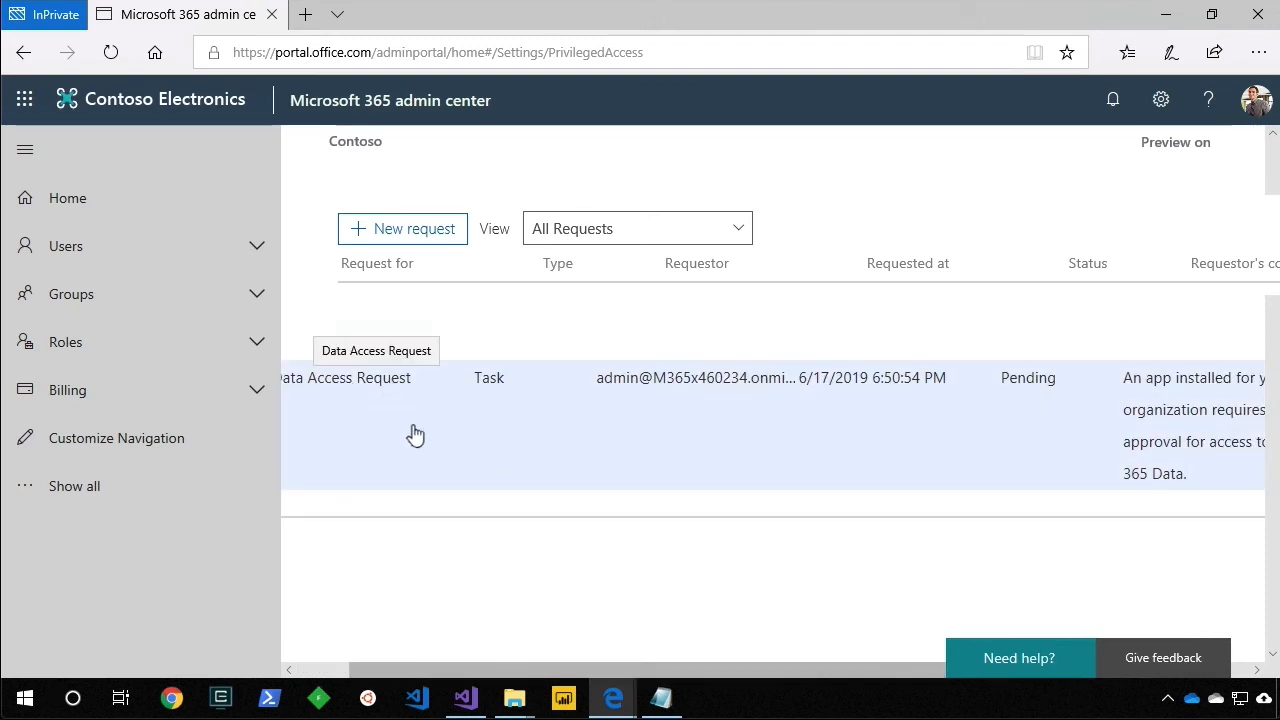
{"action": "left_click_drag", "start_coordinate": [507, 659], "coordinate": [648, 655]}
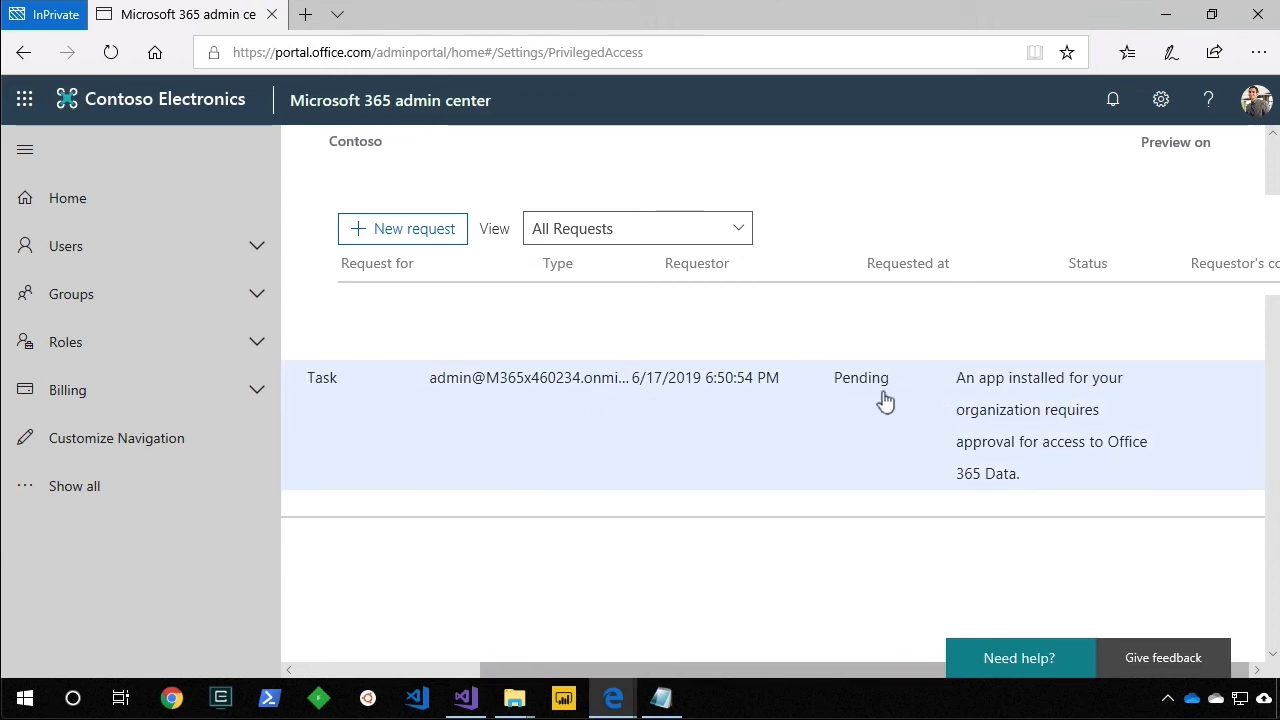
{"action": "left_click", "coordinate": [800, 436]}
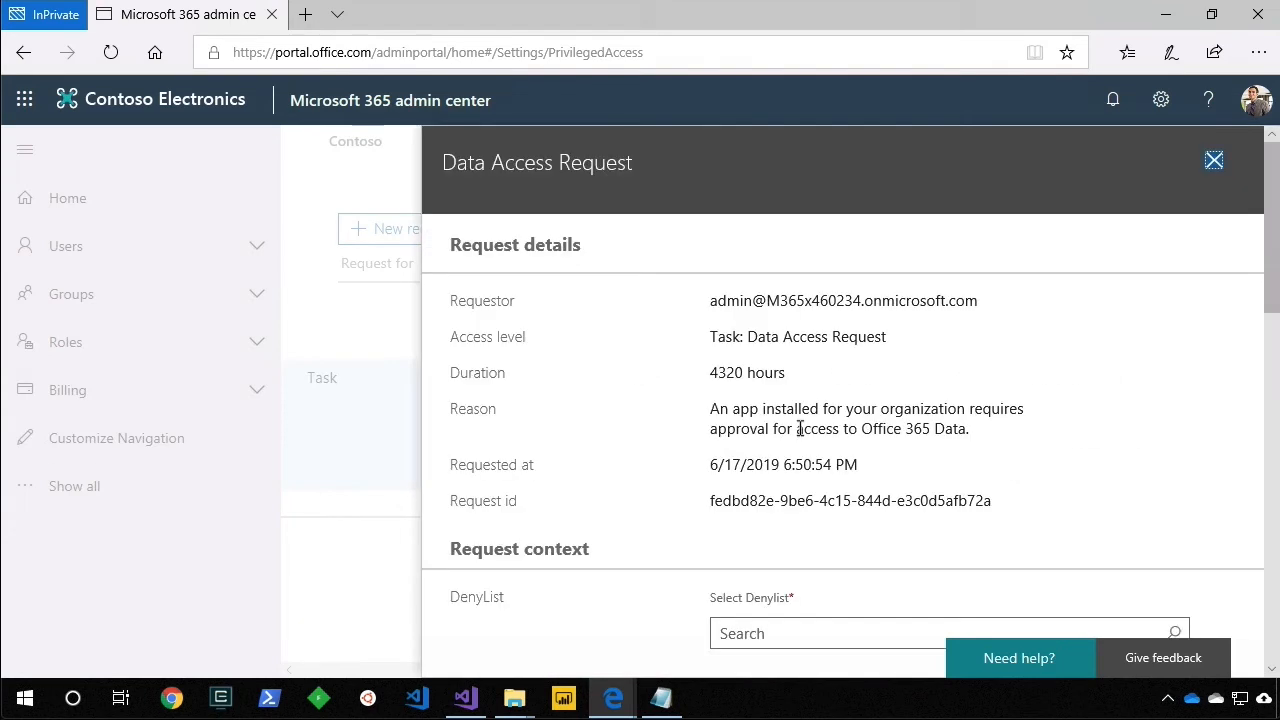
{"action": "left_click_drag", "start_coordinate": [1273, 247], "coordinate": [1274, 557]}
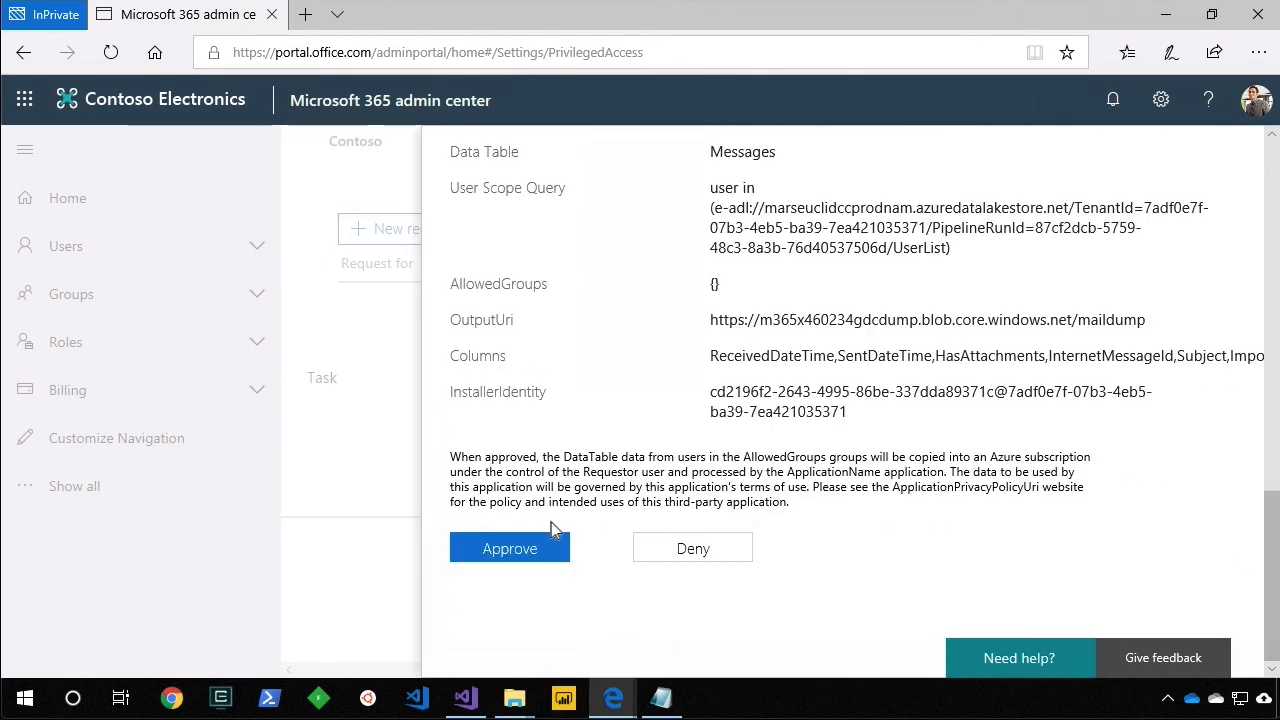
{"action": "left_click", "coordinate": [526, 549]}
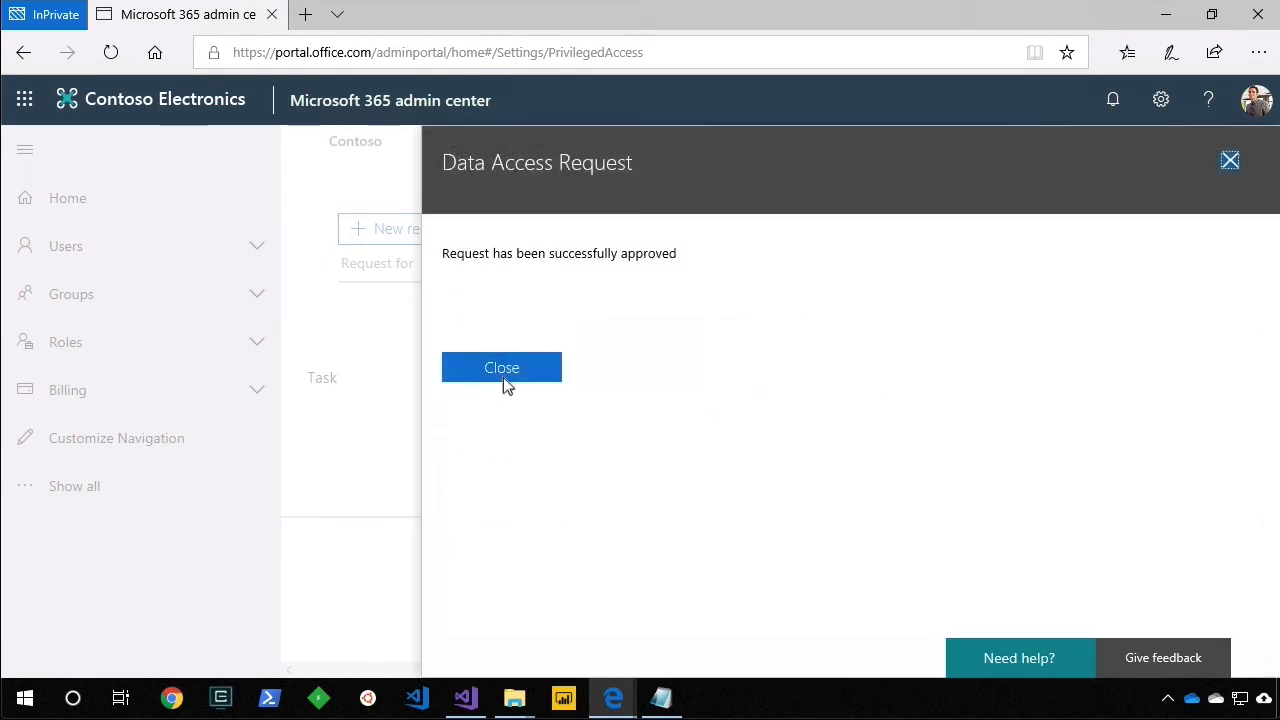
{"action": "left_click", "coordinate": [502, 368]}
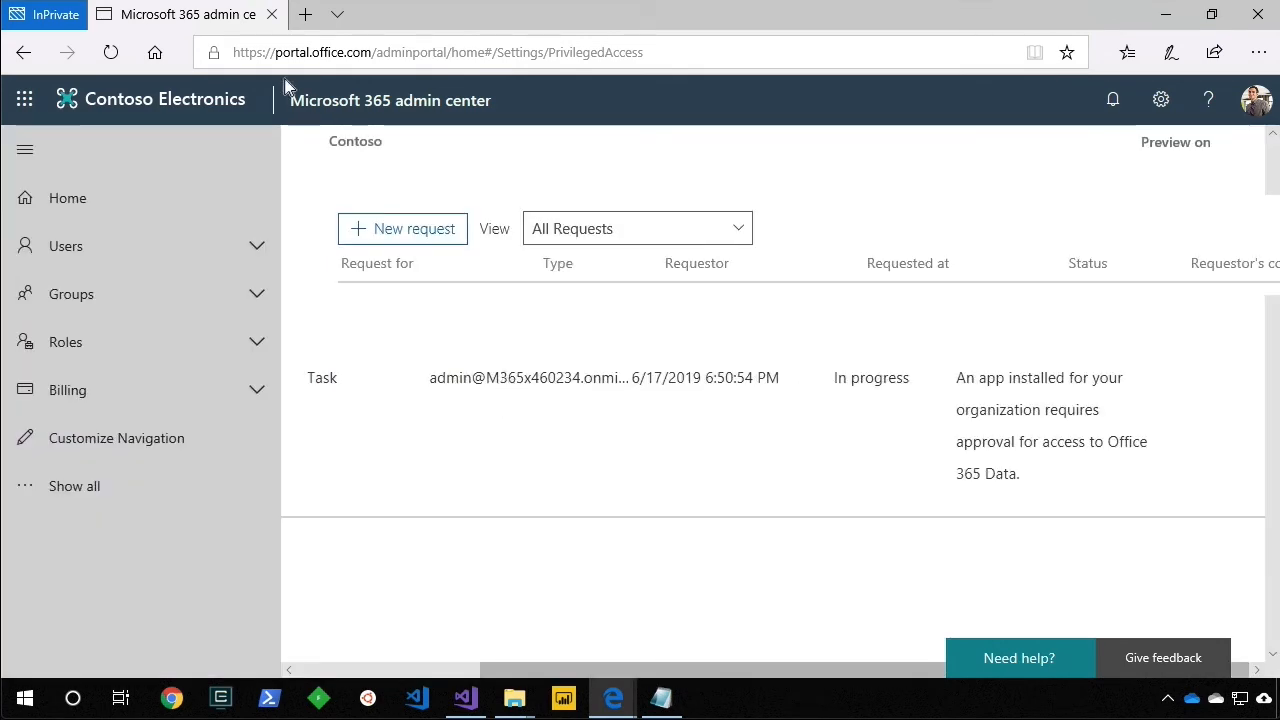
{"action": "left_click", "coordinate": [272, 15]}
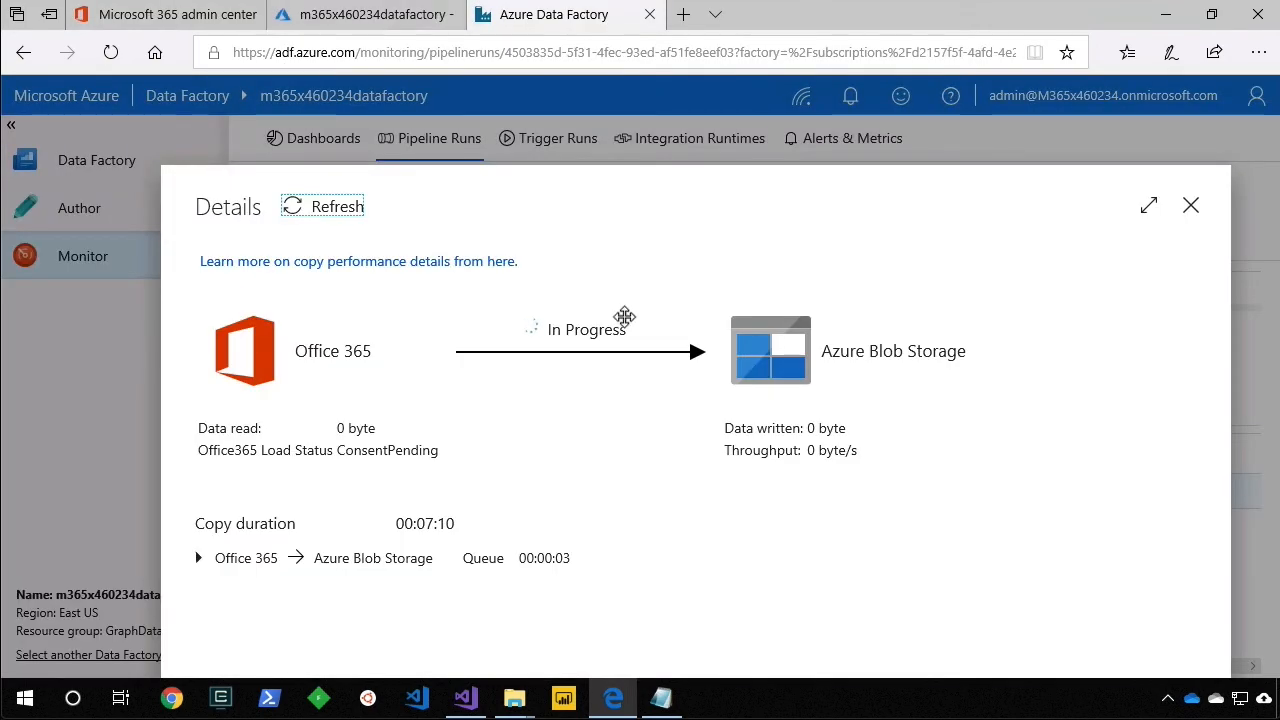
Refresh pipeline1's activity runs, reopen the Copy Data1 run details and refresh them
{"action": "left_click", "coordinate": [1191, 208]}
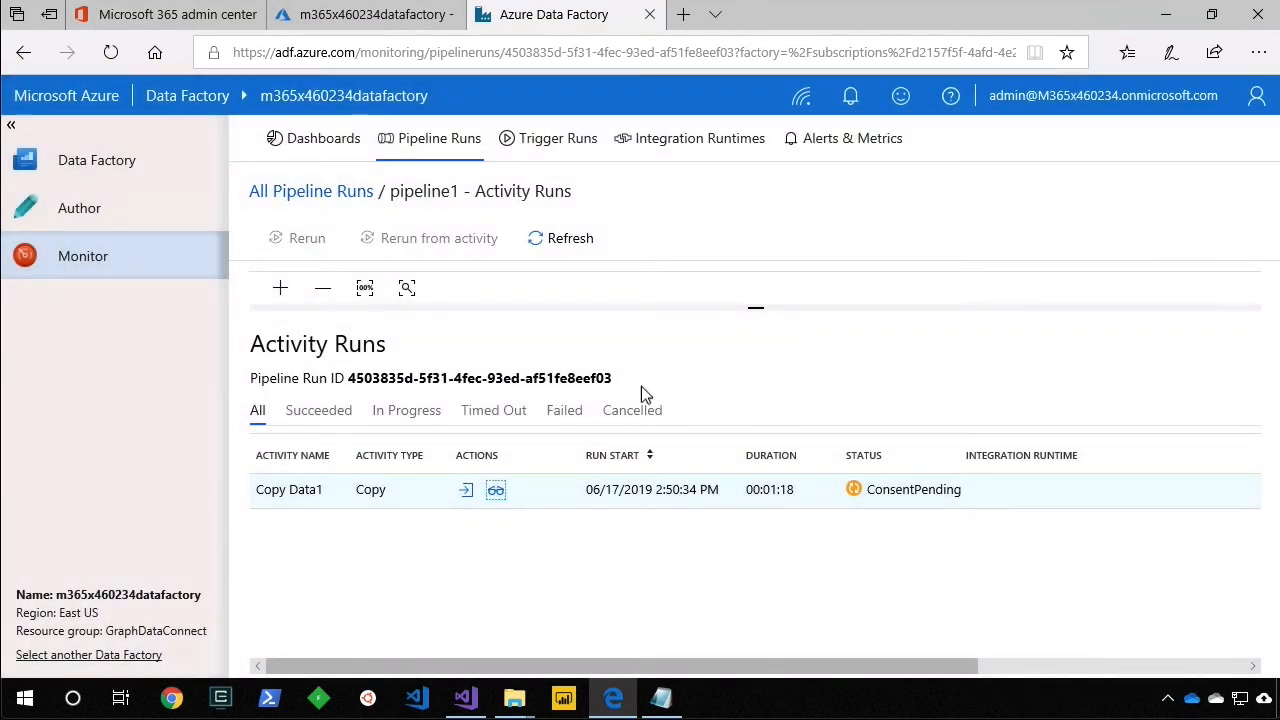
{"action": "left_click", "coordinate": [553, 252]}
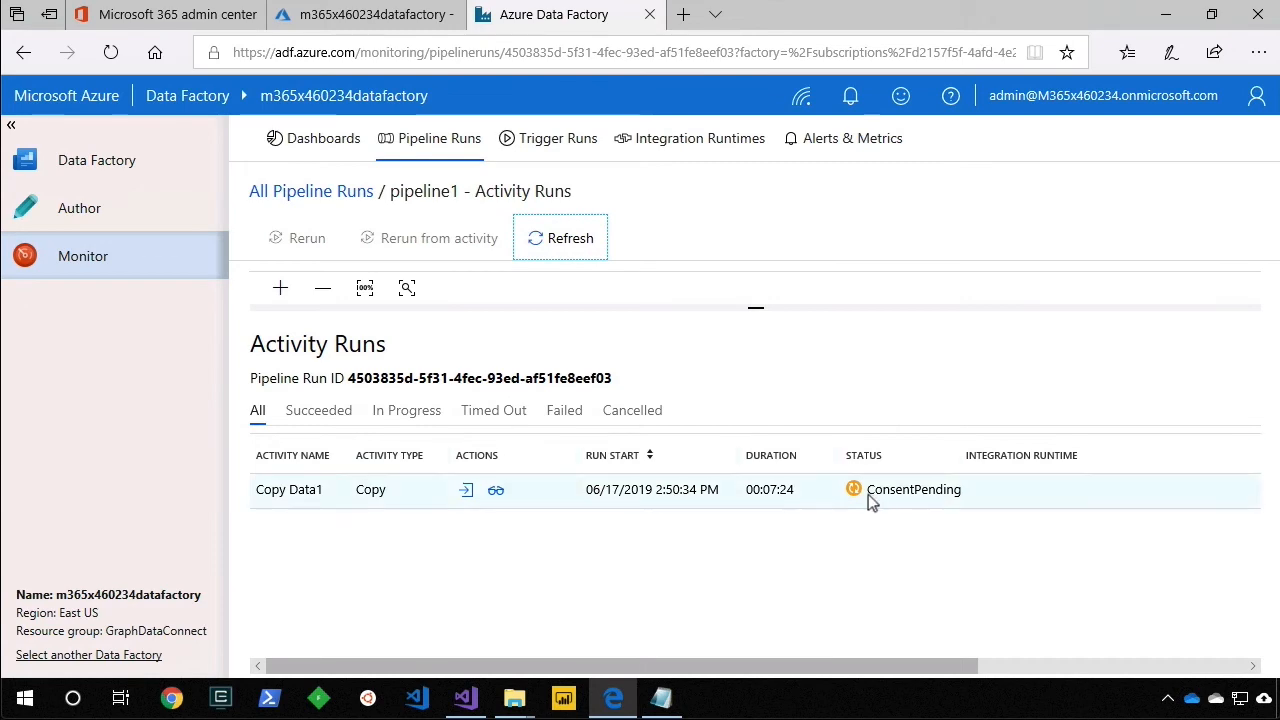
{"action": "left_click", "coordinate": [497, 491]}
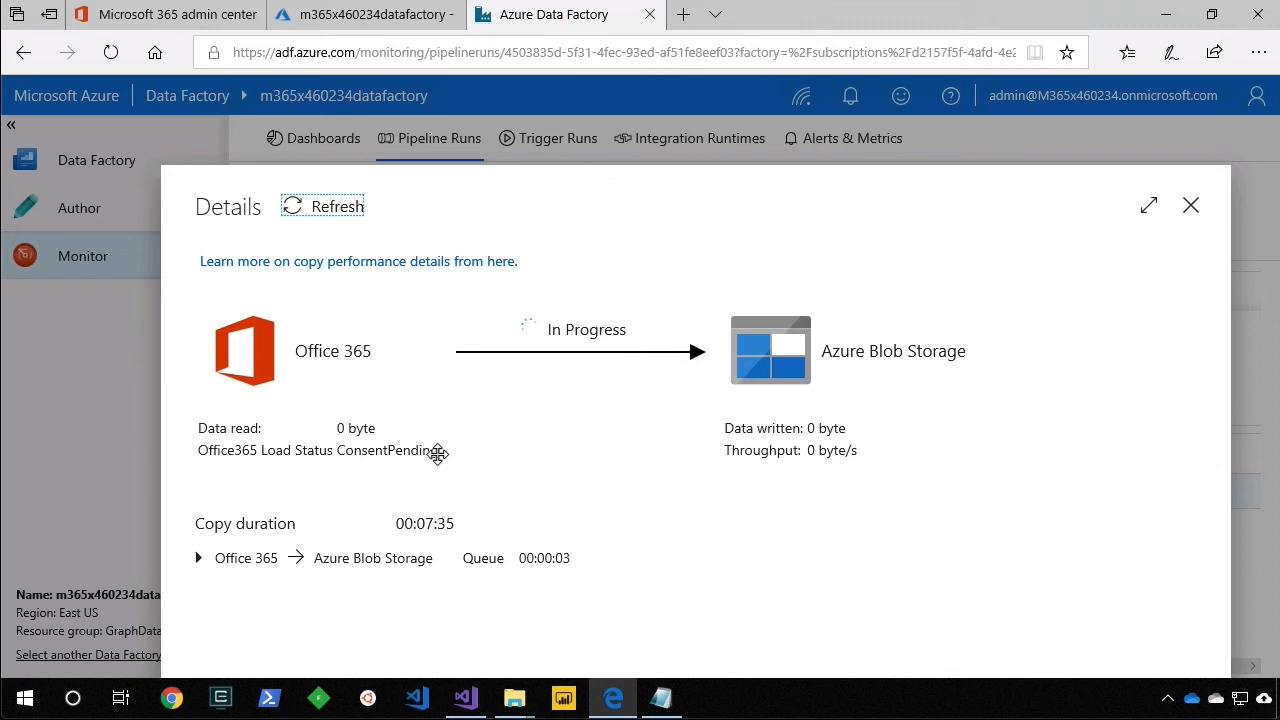
{"action": "left_click", "coordinate": [348, 220]}
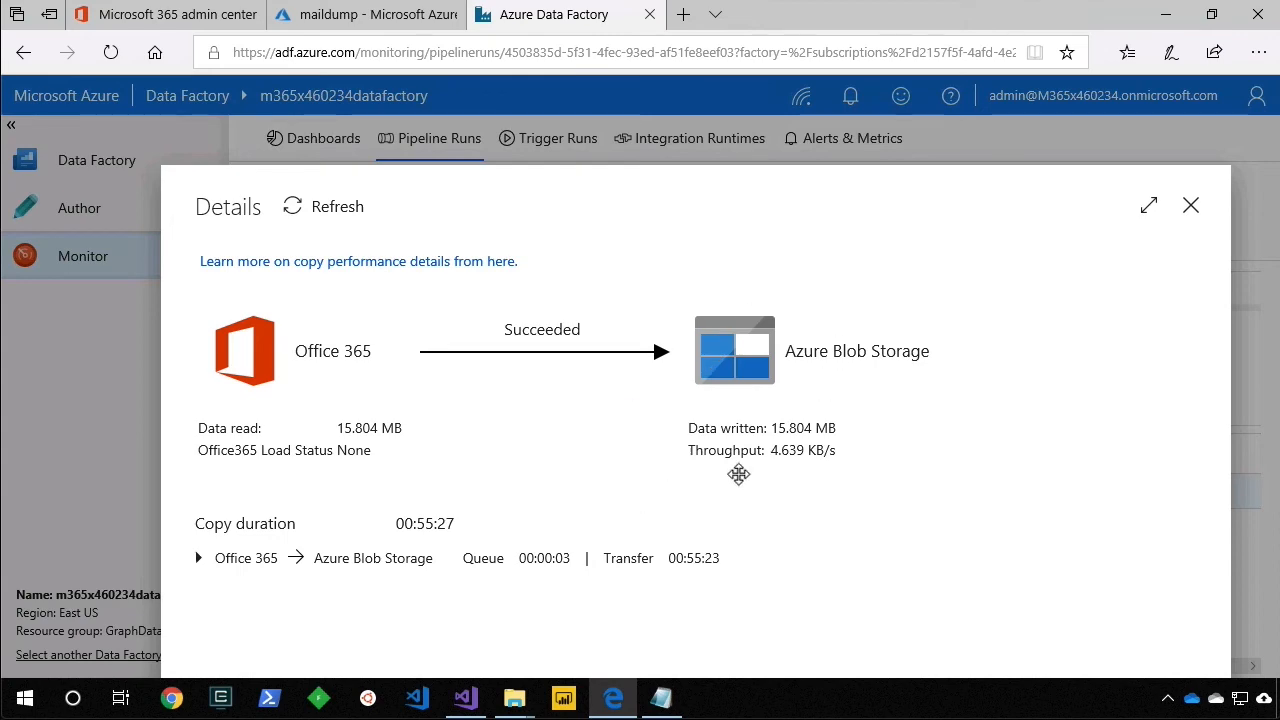
Close the Copy Data1 run details and check the activity's status in pipeline1's activity runs
{"action": "left_click", "coordinate": [1190, 206]}
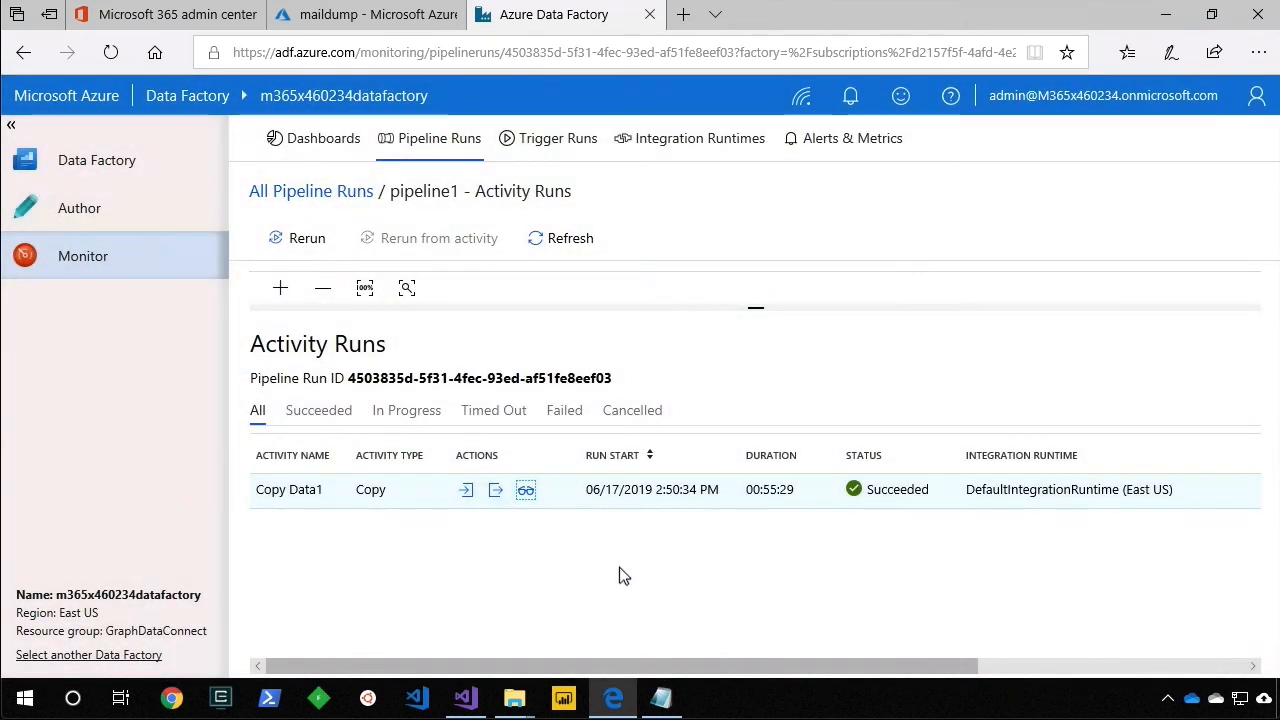
{"action": "left_click", "coordinate": [80, 262]}
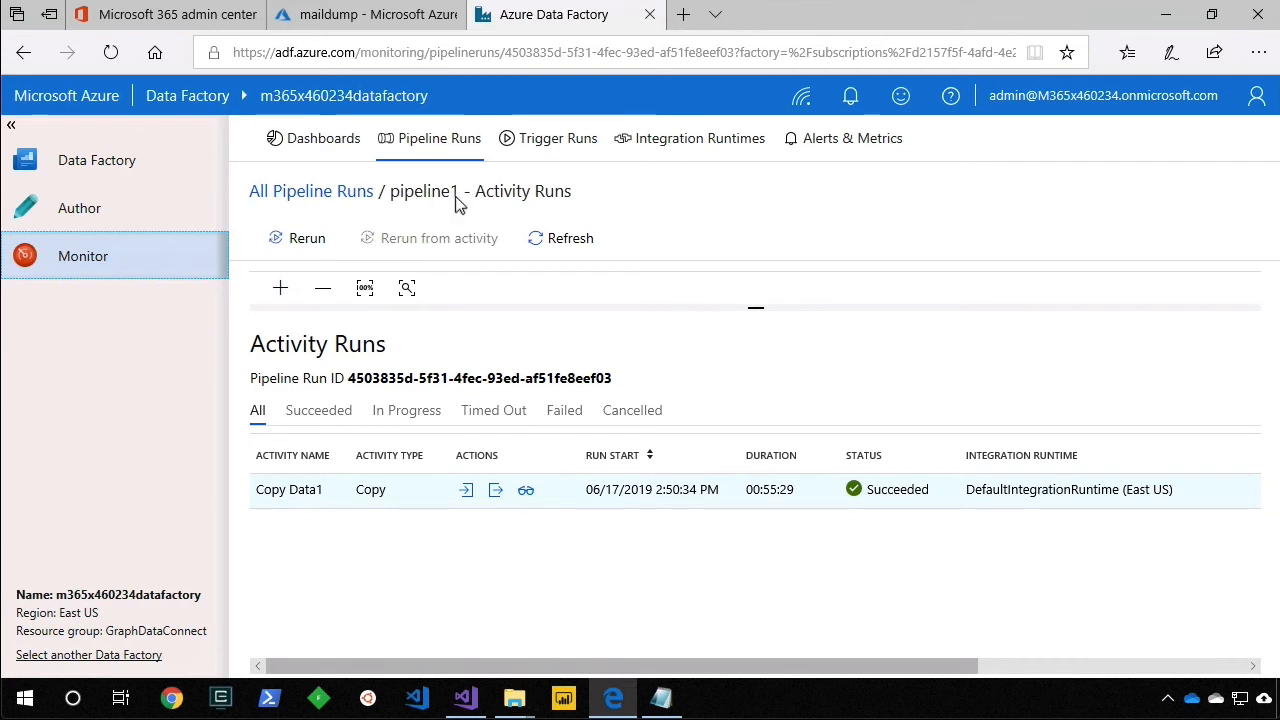
{"action": "left_click_drag", "start_coordinate": [300, 340], "coordinate": [405, 345]}
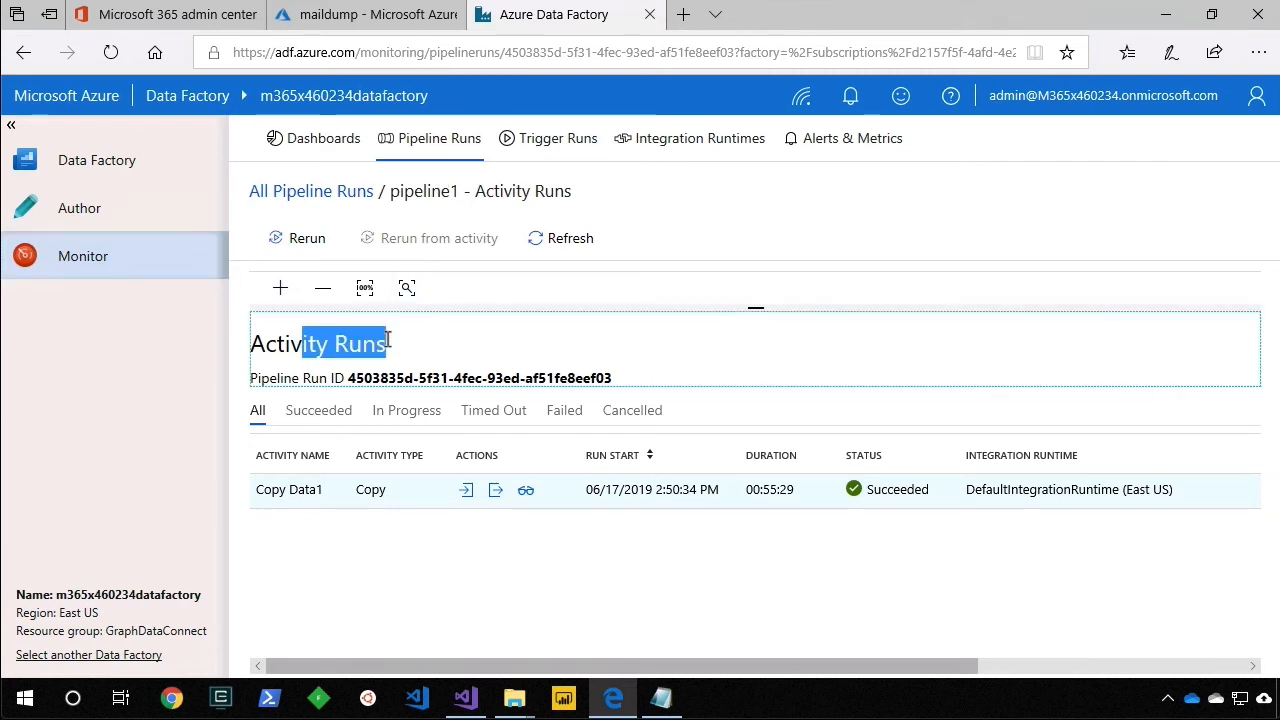
{"action": "left_click", "coordinate": [610, 572]}
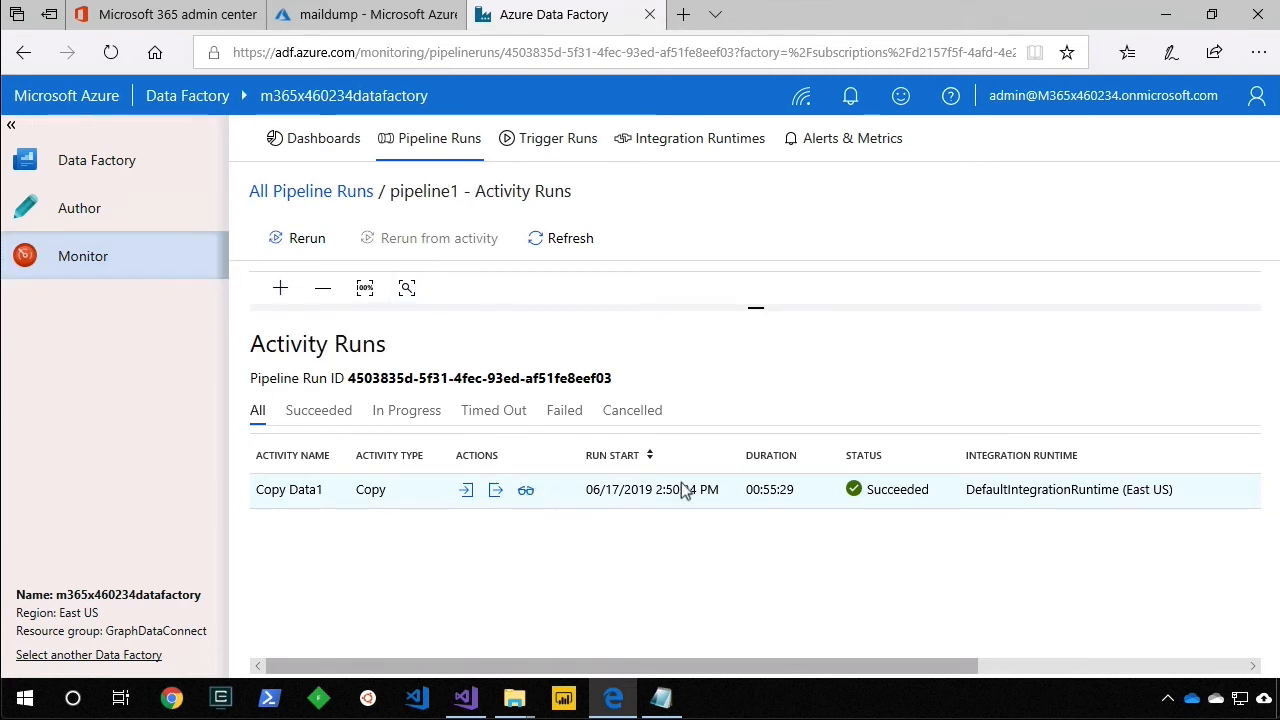
{"action": "left_click_drag", "start_coordinate": [880, 490], "coordinate": [940, 528]}
{"action": "left_click", "coordinate": [942, 542]}
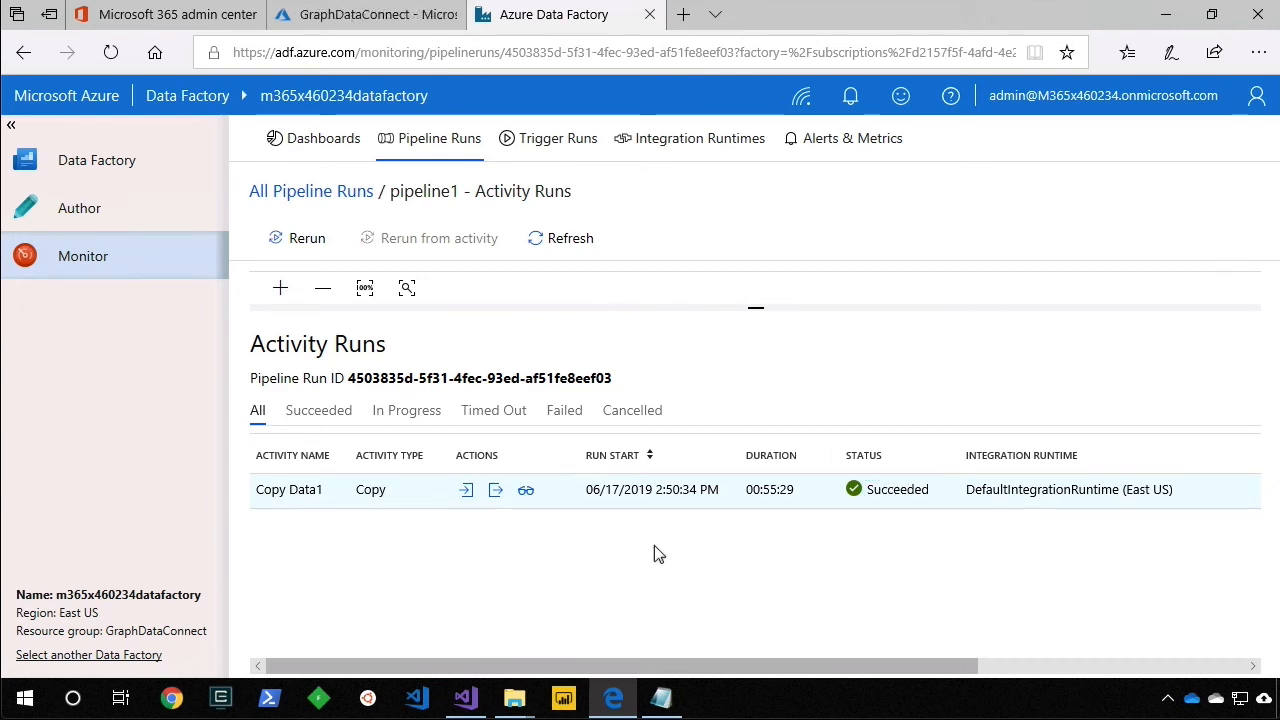
Open the maildump blob container of storage account m365x460234gdcdump in the GraphDataConnect resource group and look through its blobs
{"action": "left_click", "coordinate": [390, 16]}
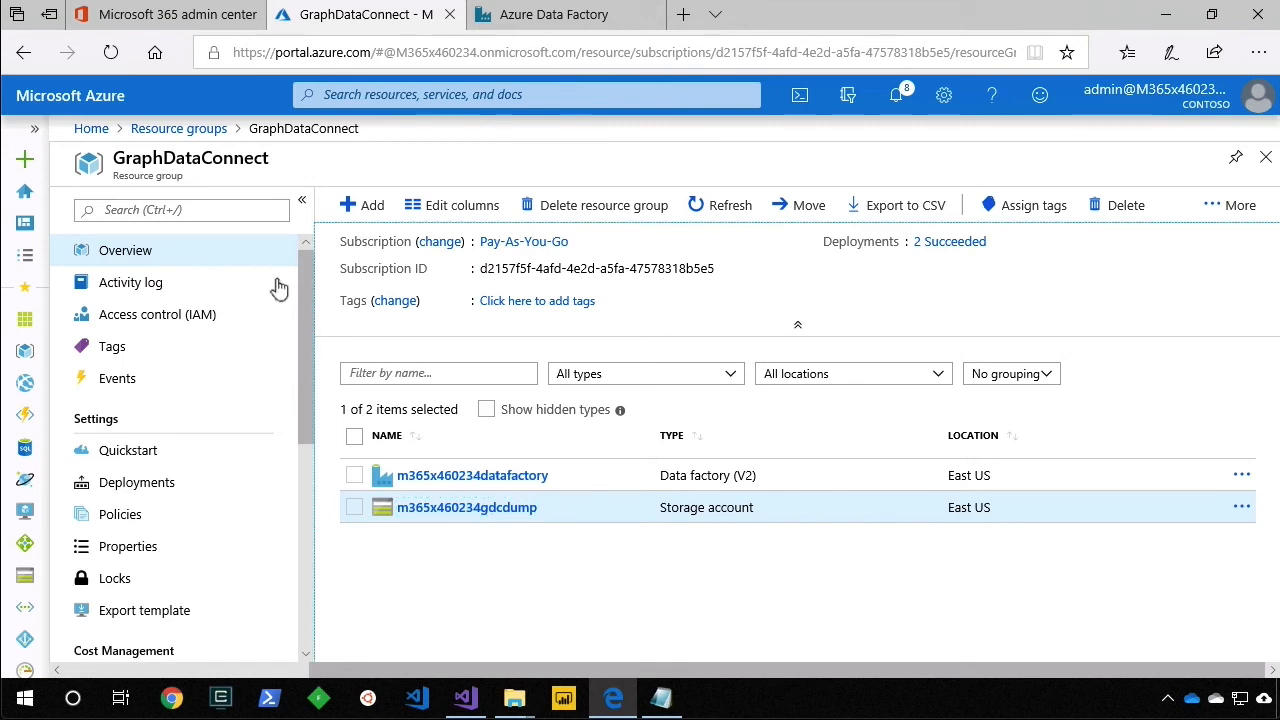
{"action": "left_click_drag", "start_coordinate": [284, 160], "coordinate": [113, 160]}
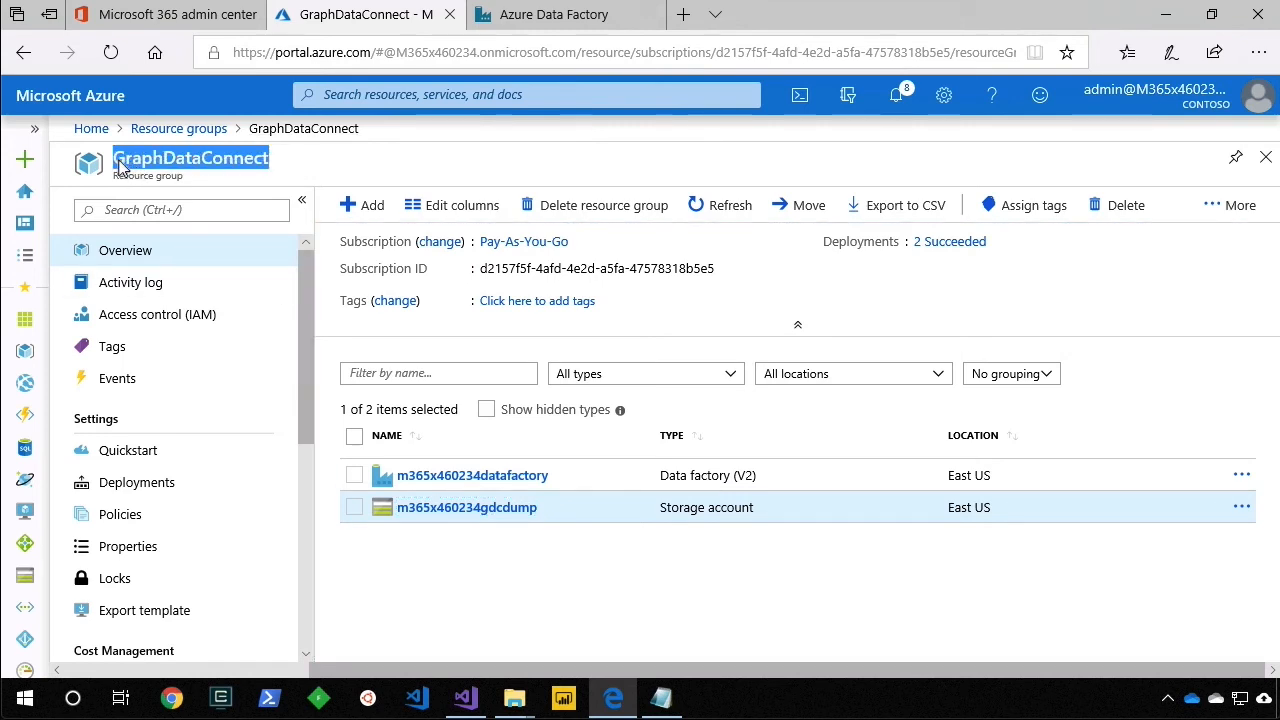
{"action": "left_click", "coordinate": [300, 171]}
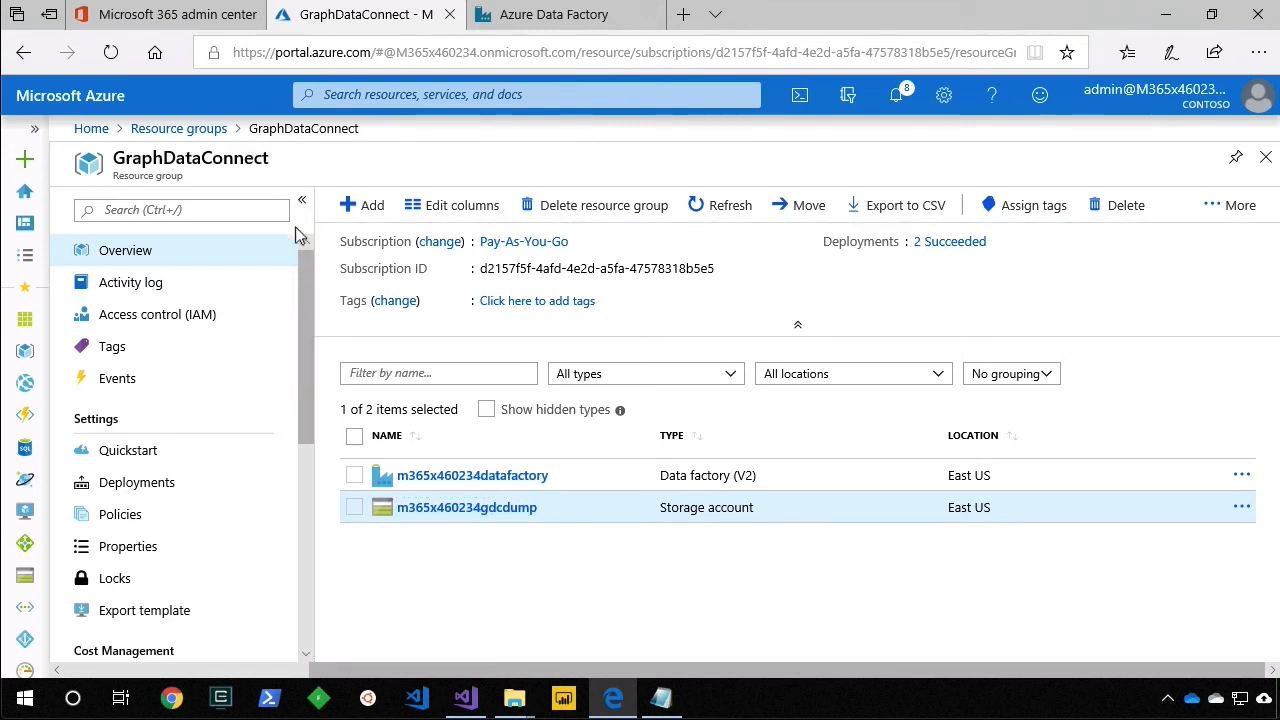
{"action": "left_click", "coordinate": [480, 512]}
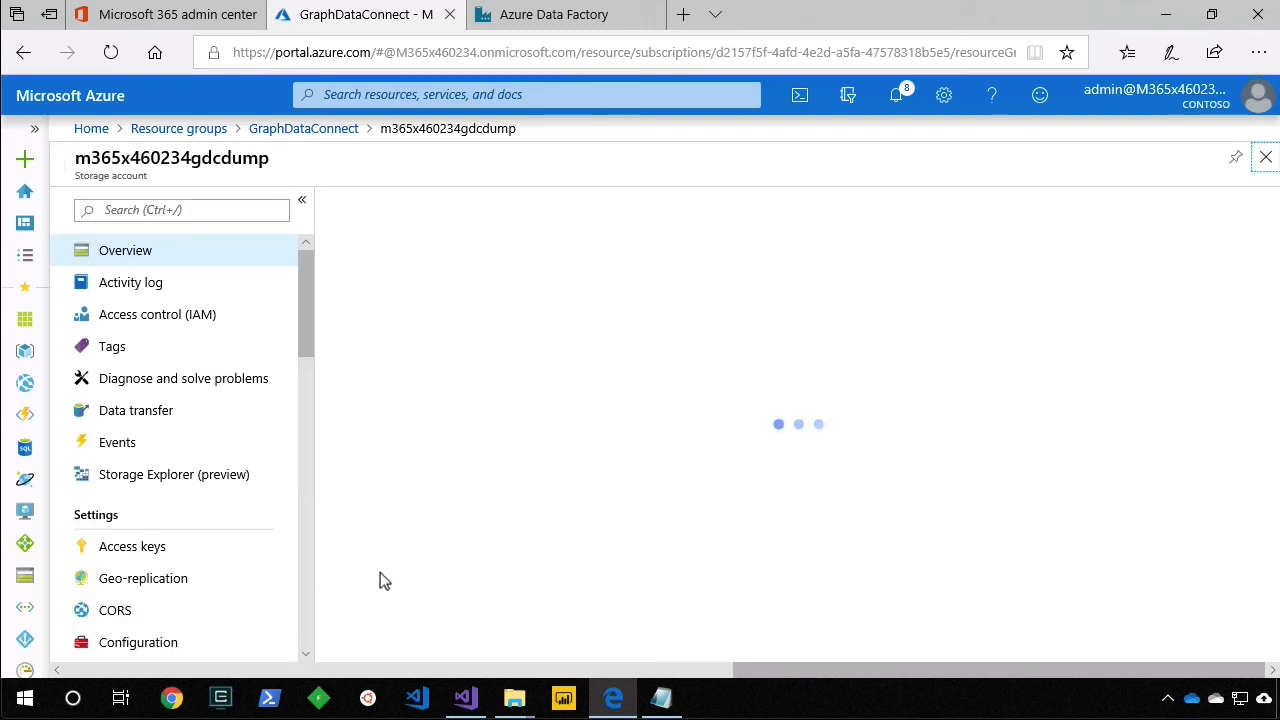
{"action": "scroll", "coordinate": [311, 596], "scroll_direction": "down", "scroll_amount": 4}
{"action": "left_click", "coordinate": [118, 594]}
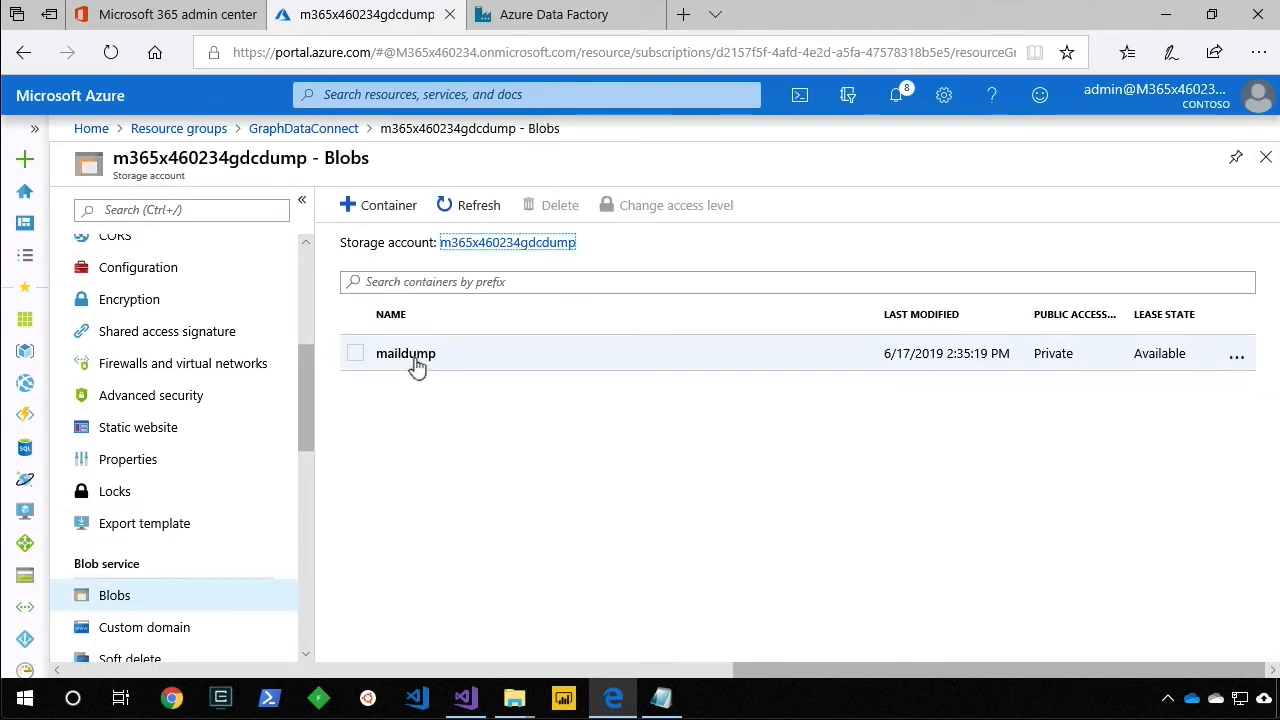
{"action": "left_click", "coordinate": [410, 354]}
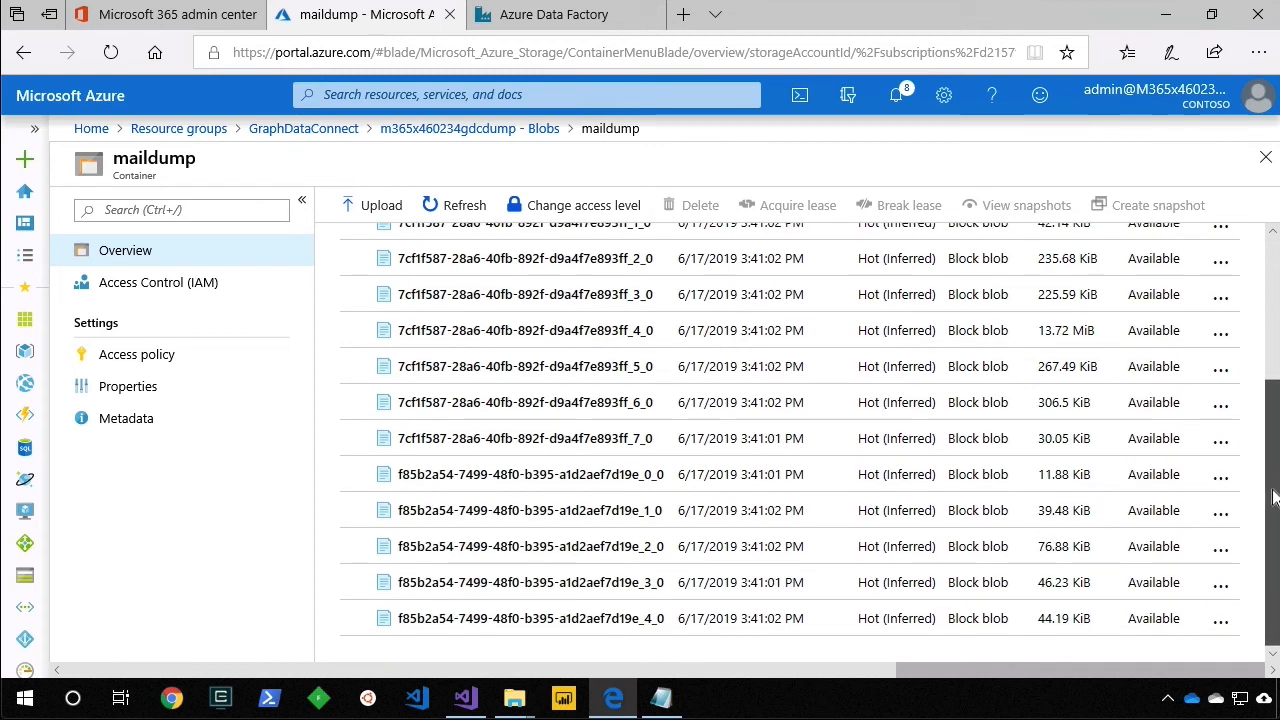
{"action": "scroll", "coordinate": [1272, 457], "scroll_direction": "up", "scroll_amount": 3}
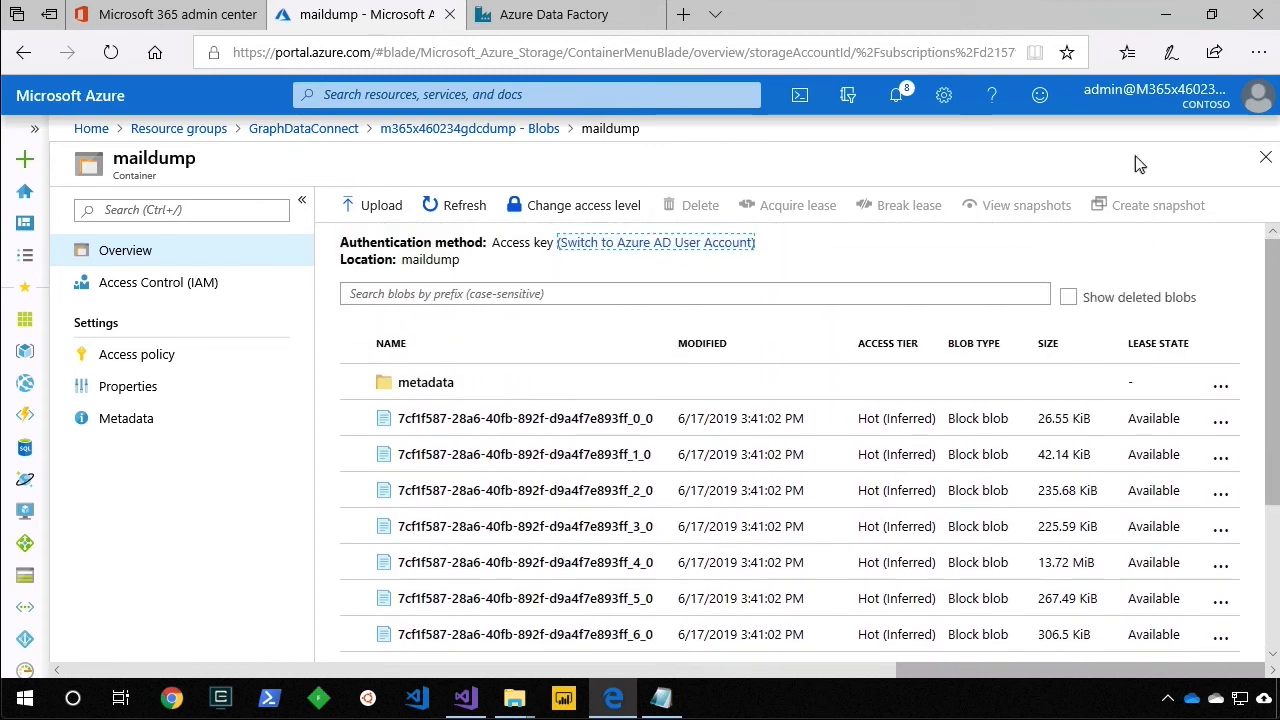